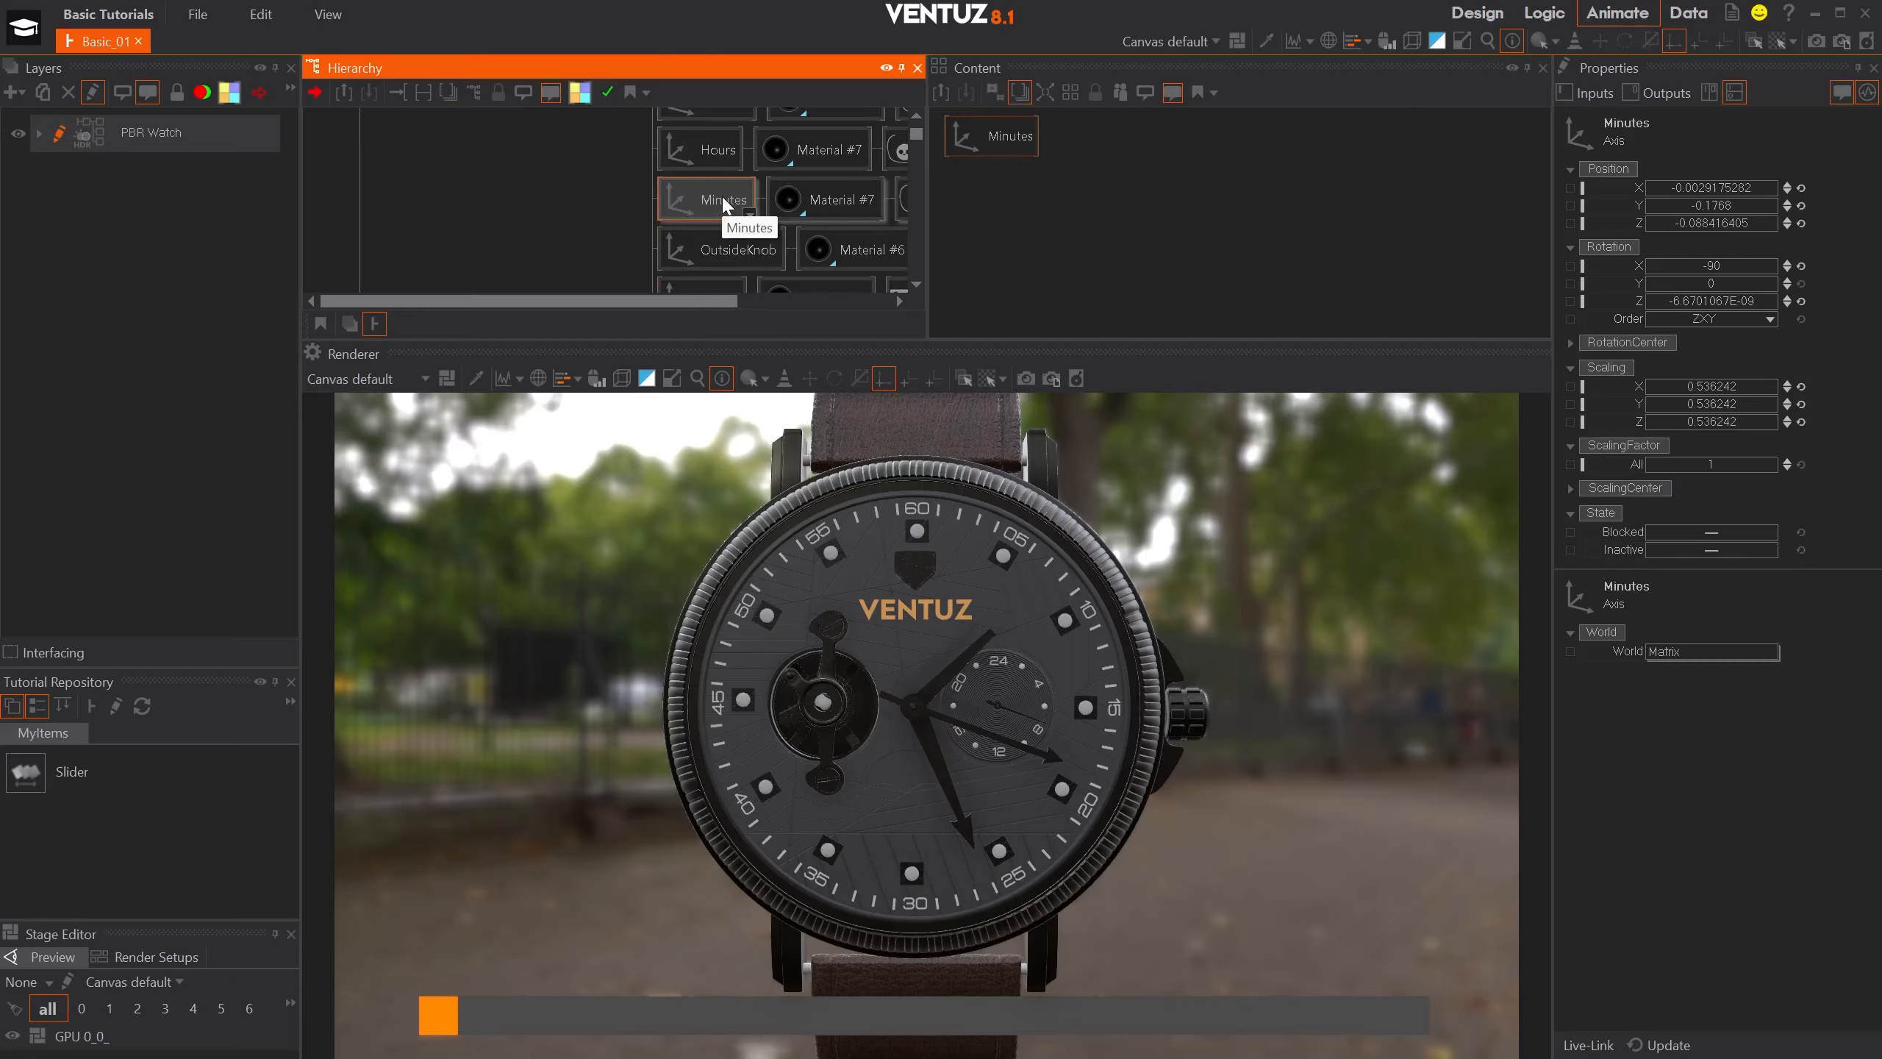
- Pick the hour and seconds hand geometry in the render view to locate their nodes in the hierarchy
scroll(723, 207, up, 1)
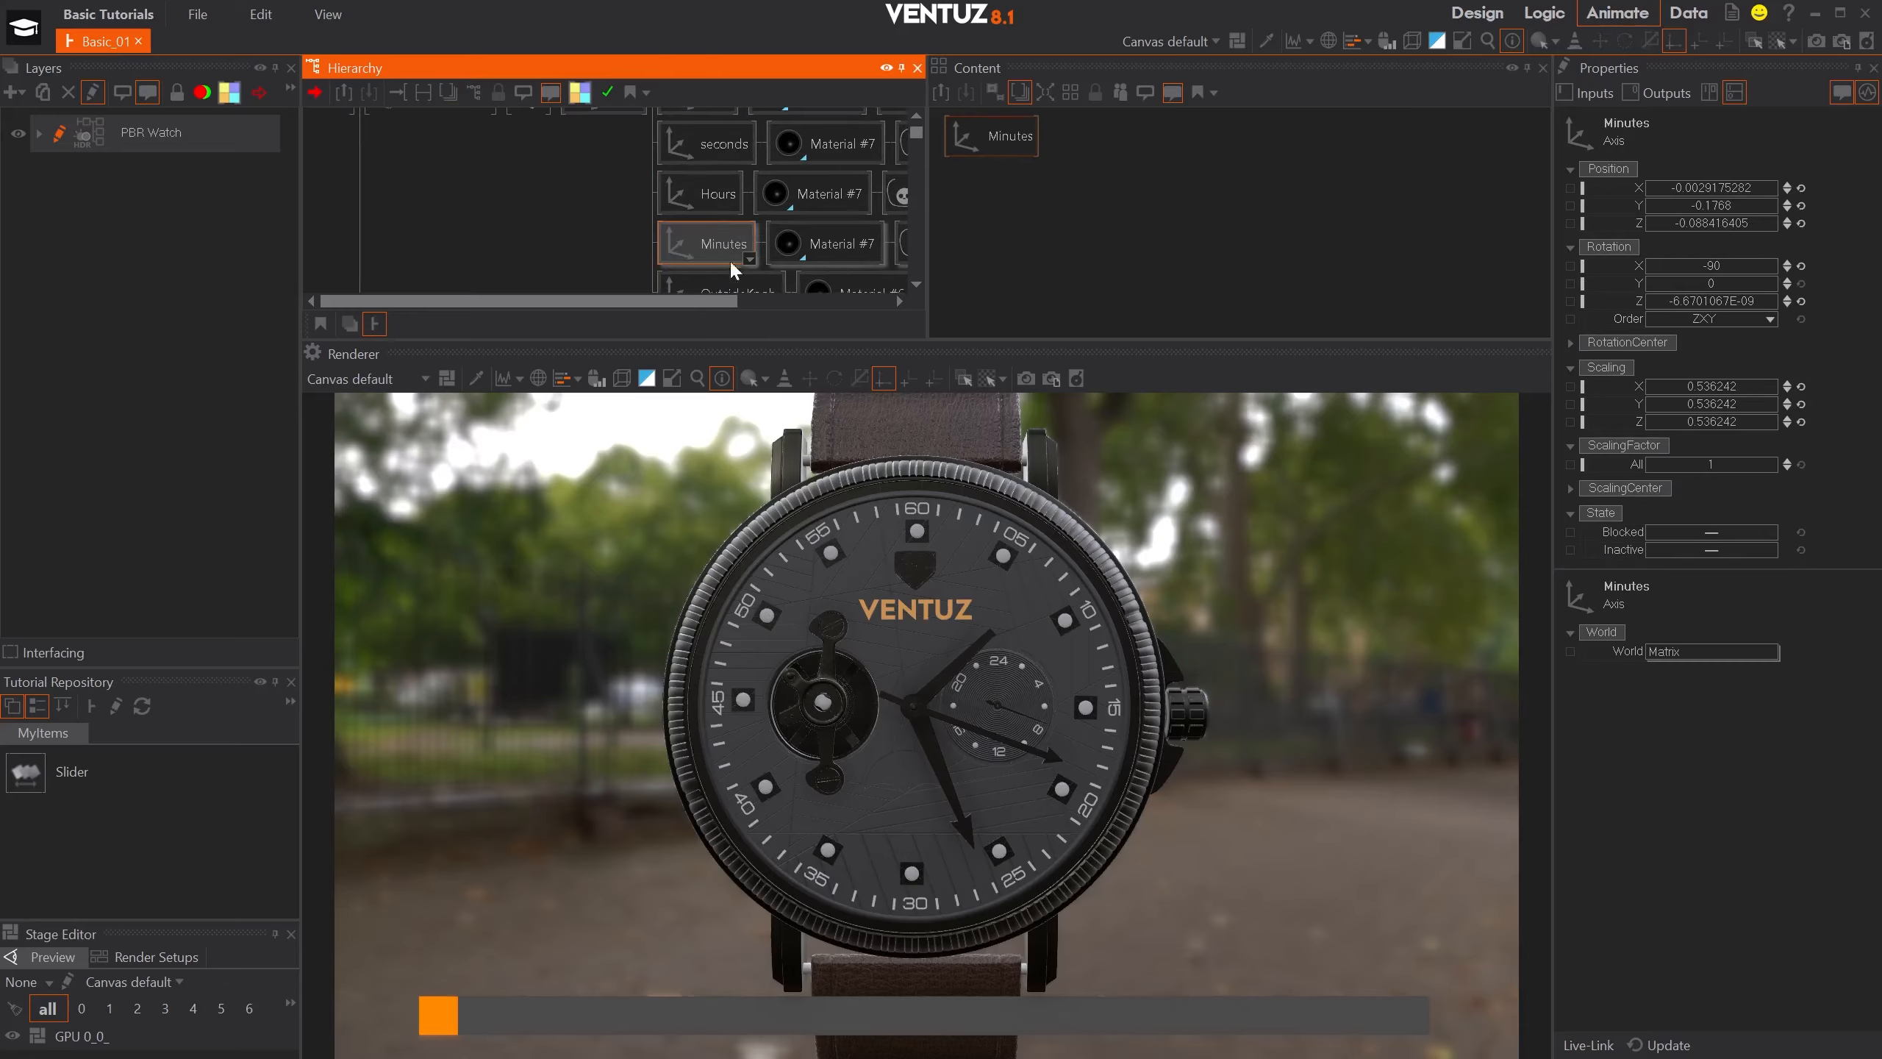
click(1023, 619)
click(948, 676)
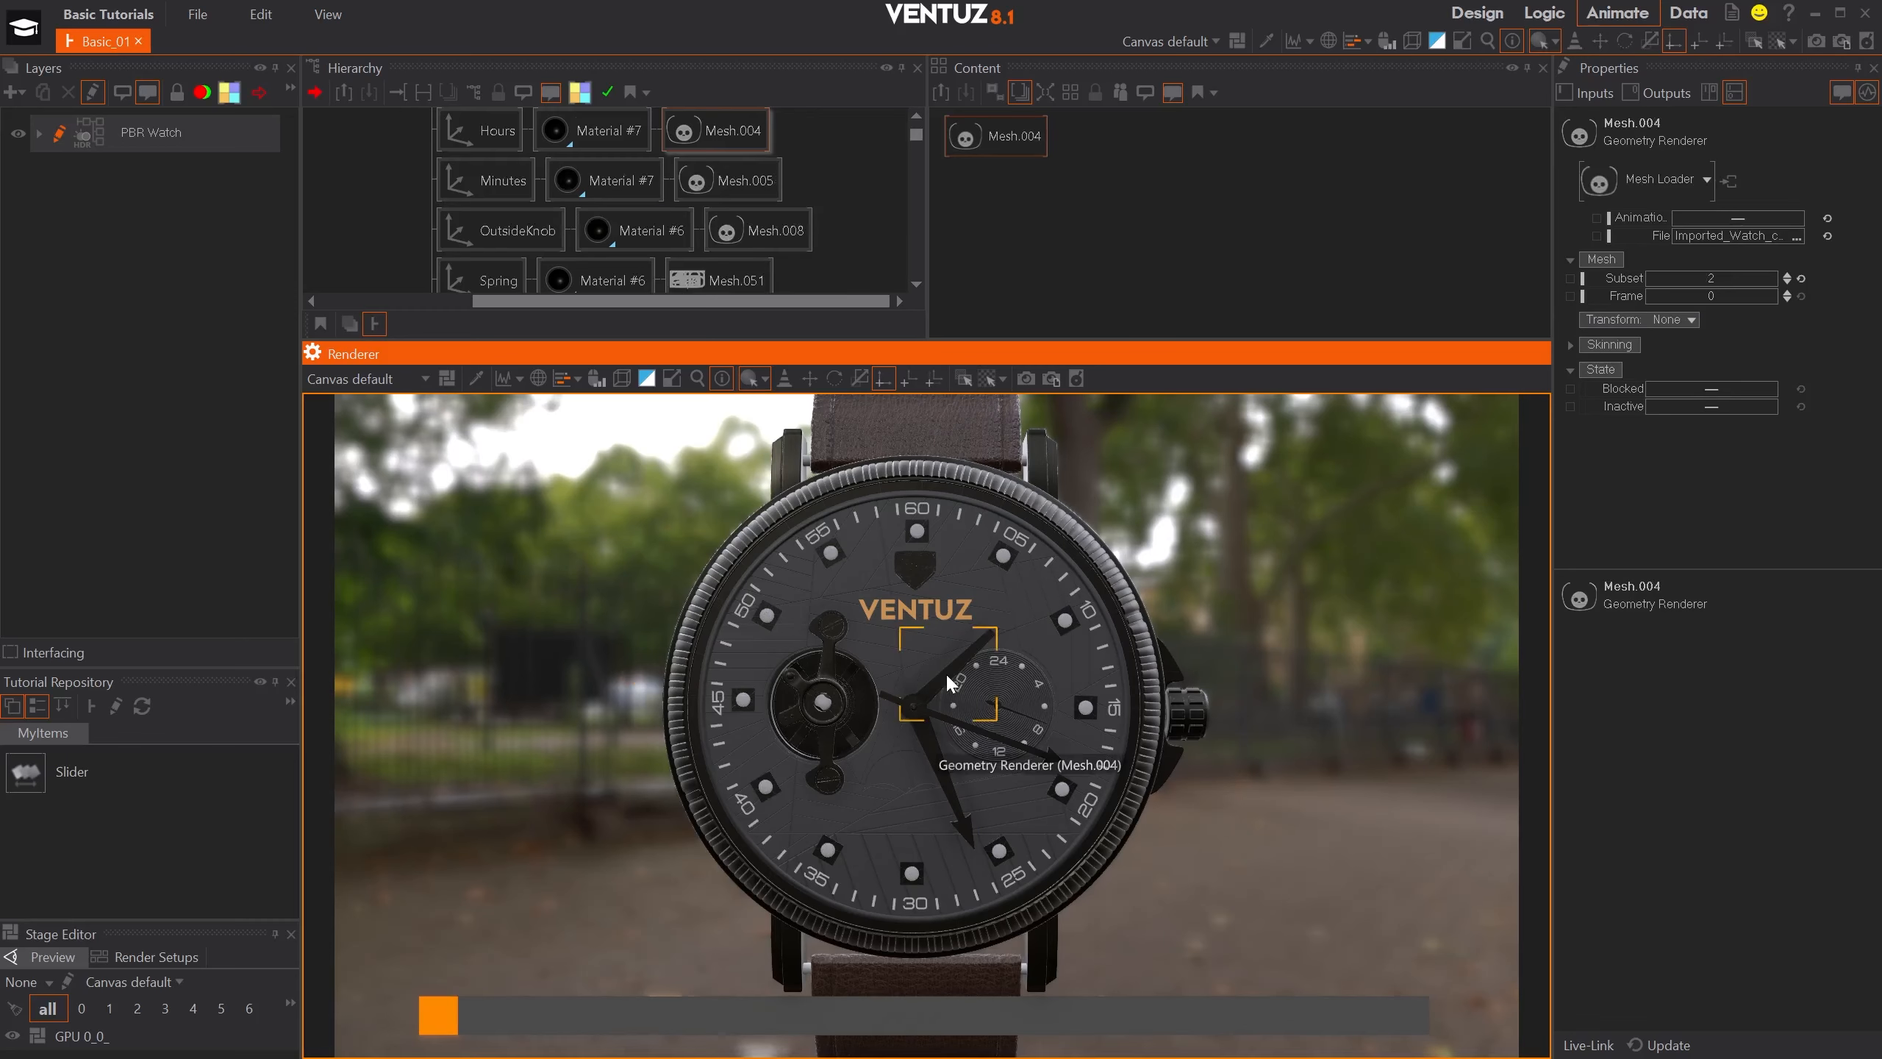
click(932, 747)
click(1000, 739)
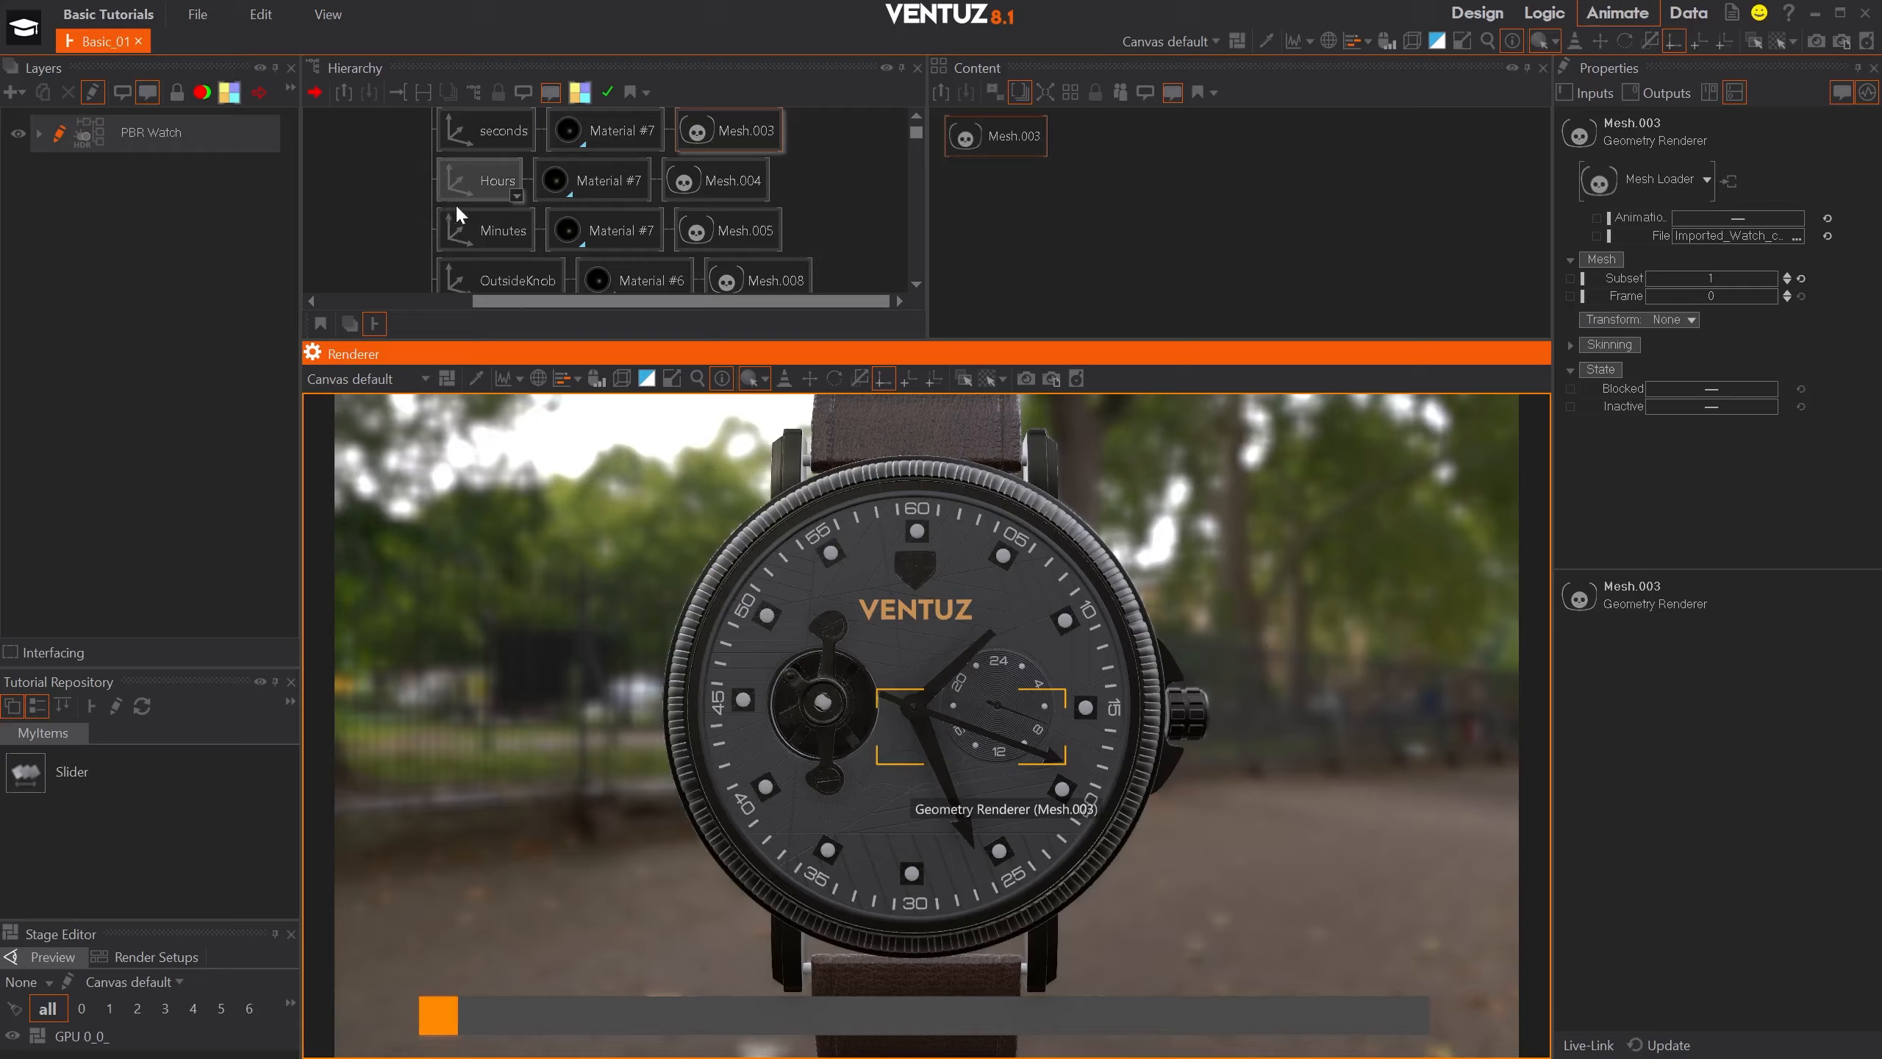
- Select the Minutes, Hours and seconds axes together and arrange their content nodes in a compact column
click(472, 222)
ctrl+click(479, 167)
ctrl+click(483, 134)
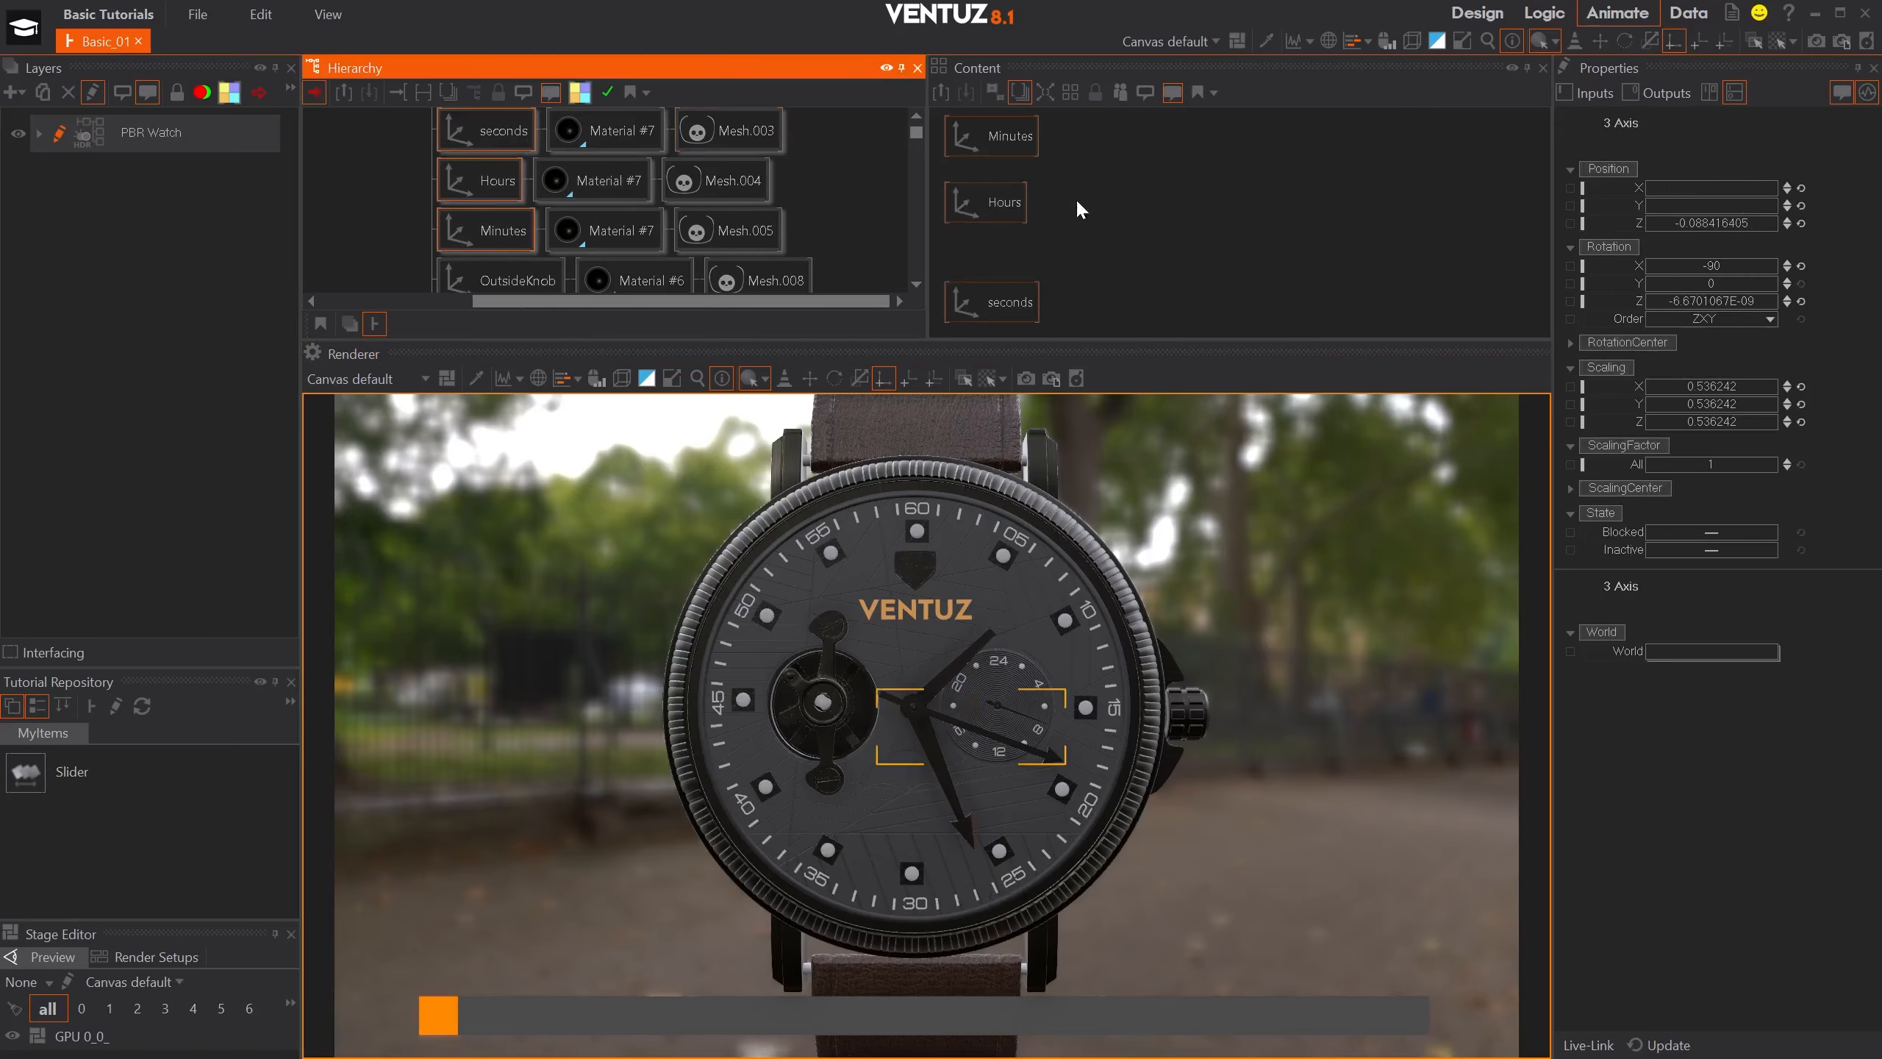
click(1001, 299)
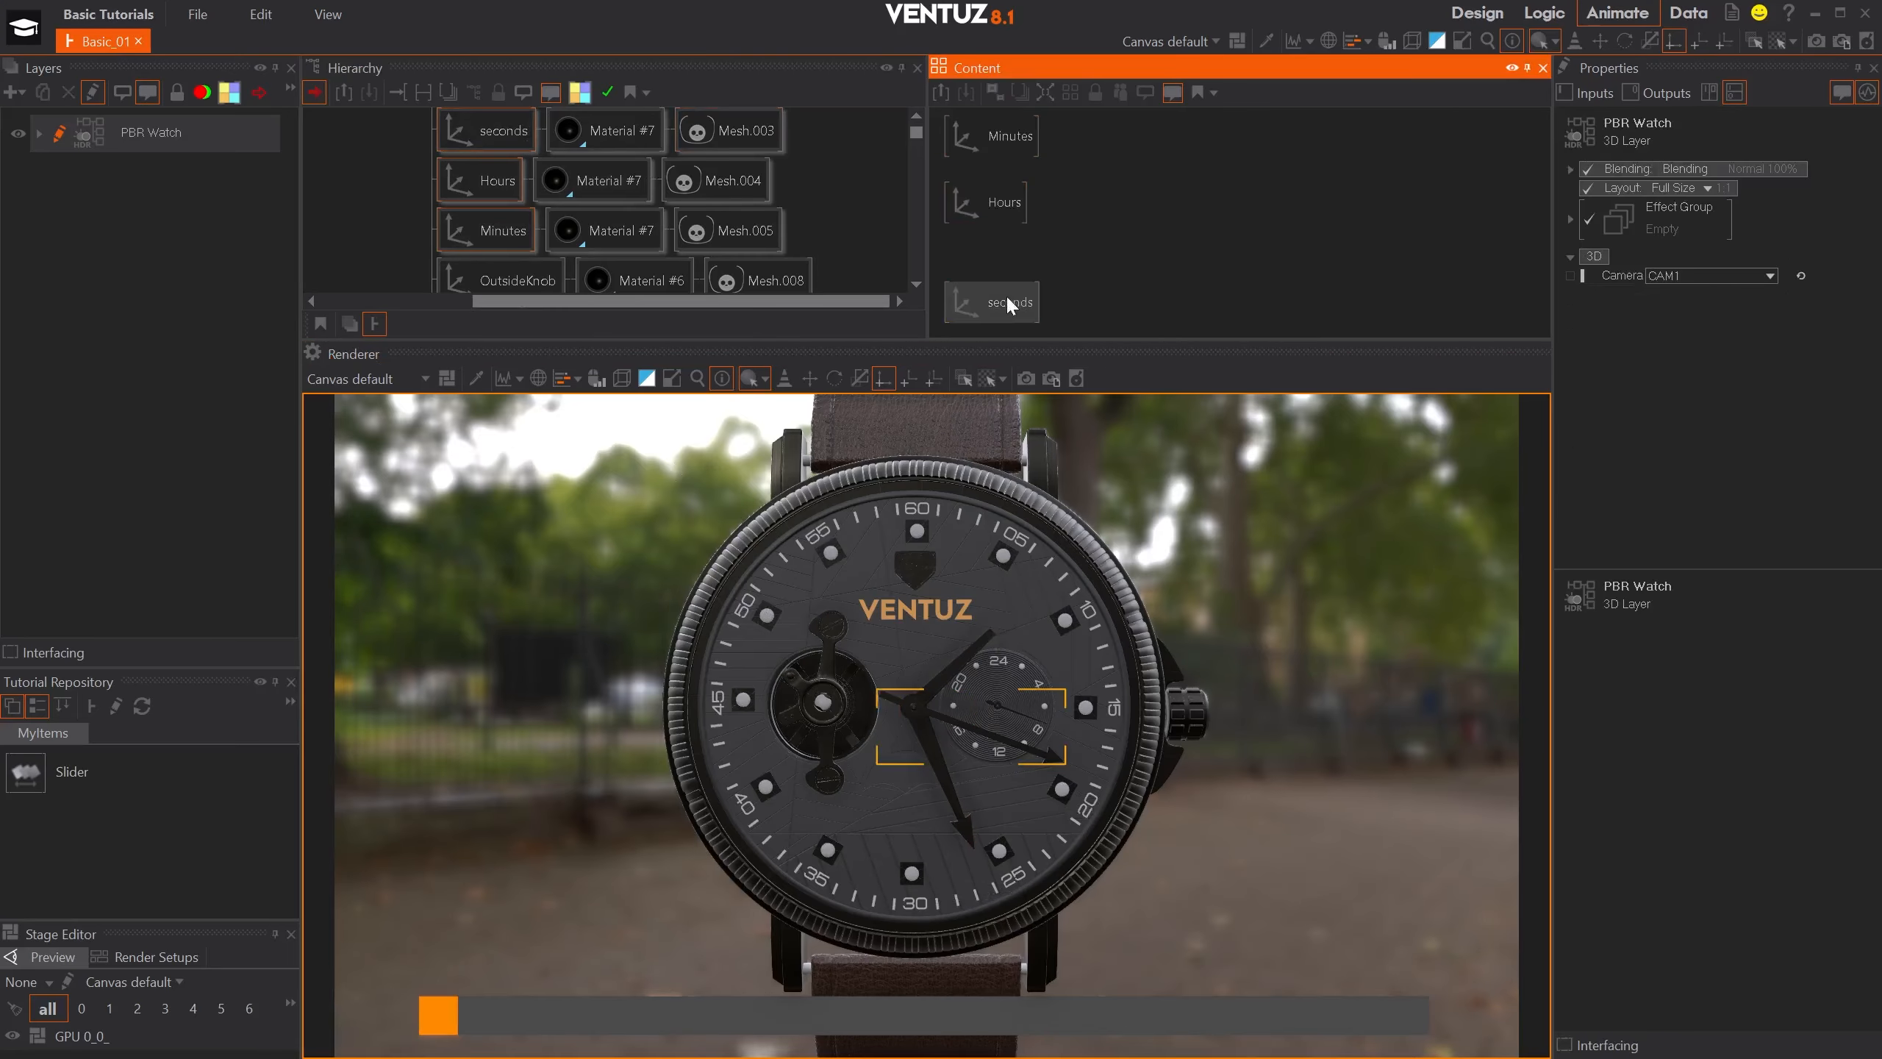
click(1010, 130)
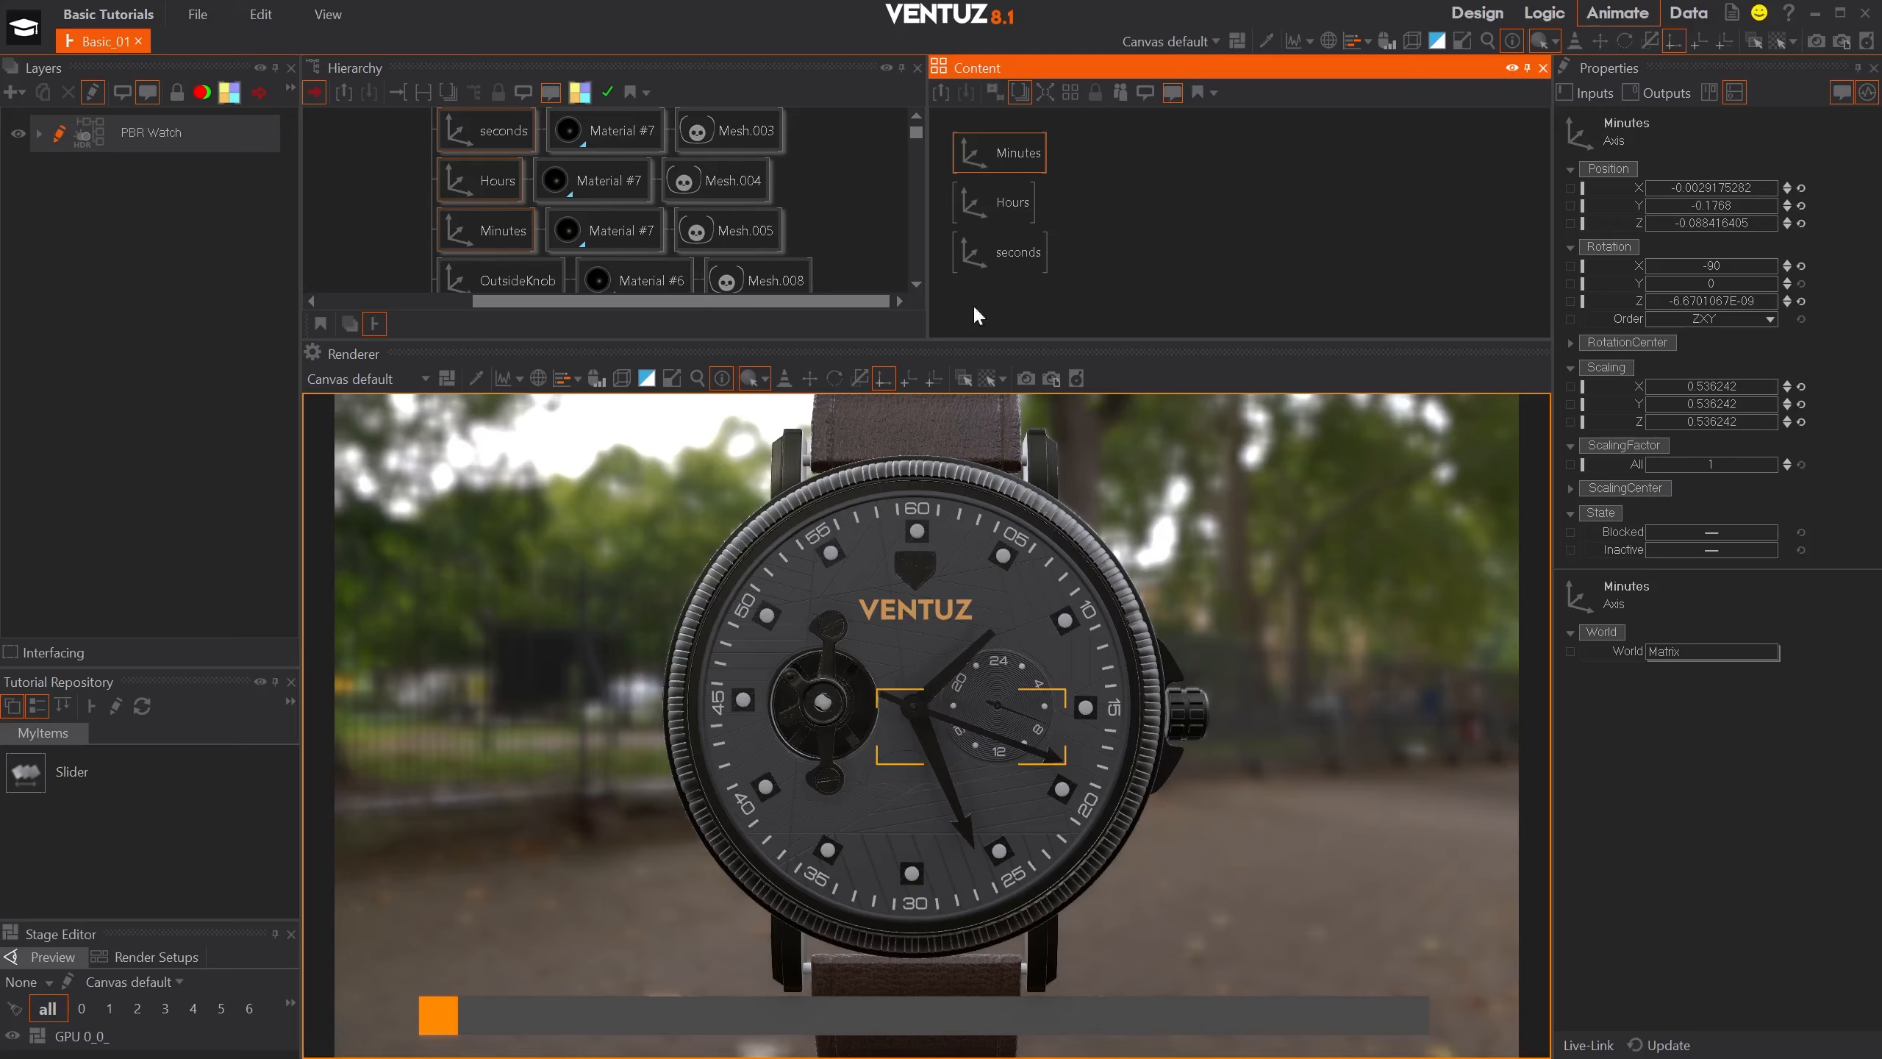
- Set the Hours axis's Y rotation to 46 so the hour hand points to the 12 o'clock position
click(985, 207)
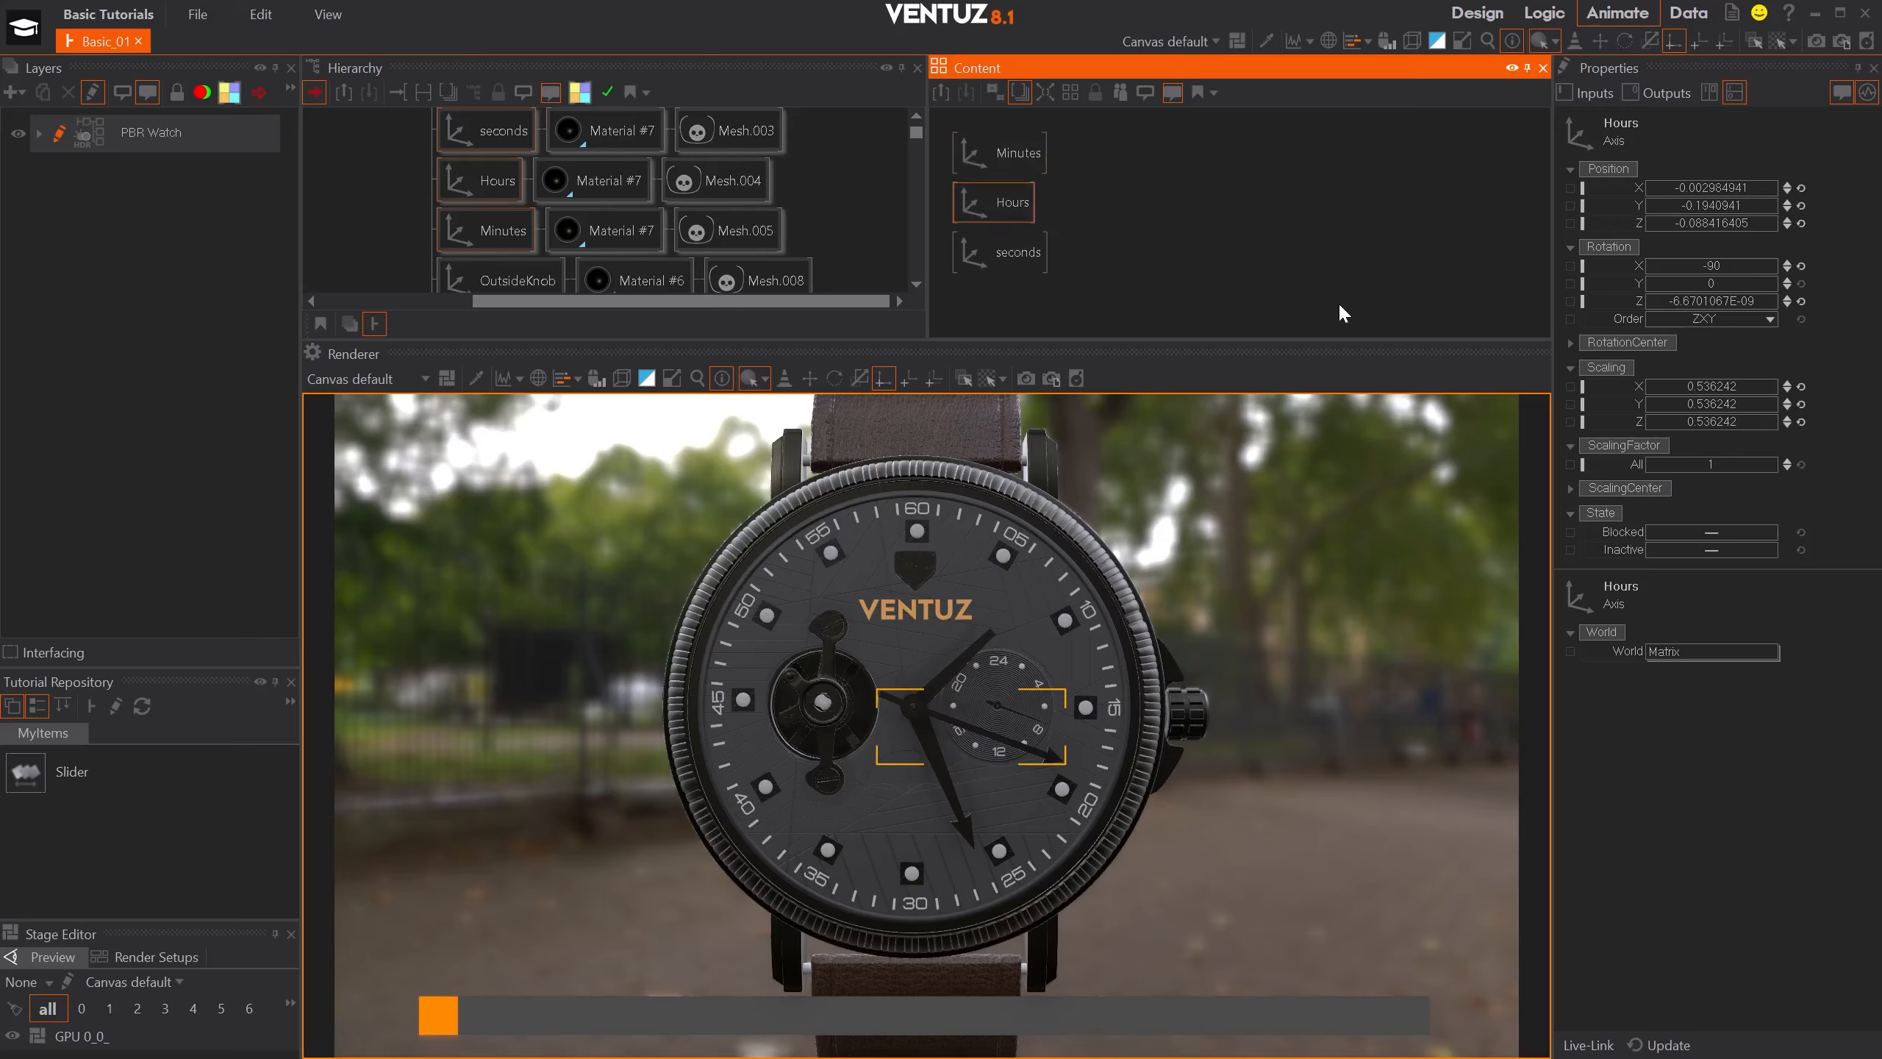
drag(1703, 285, 1760, 285)
click(1741, 283)
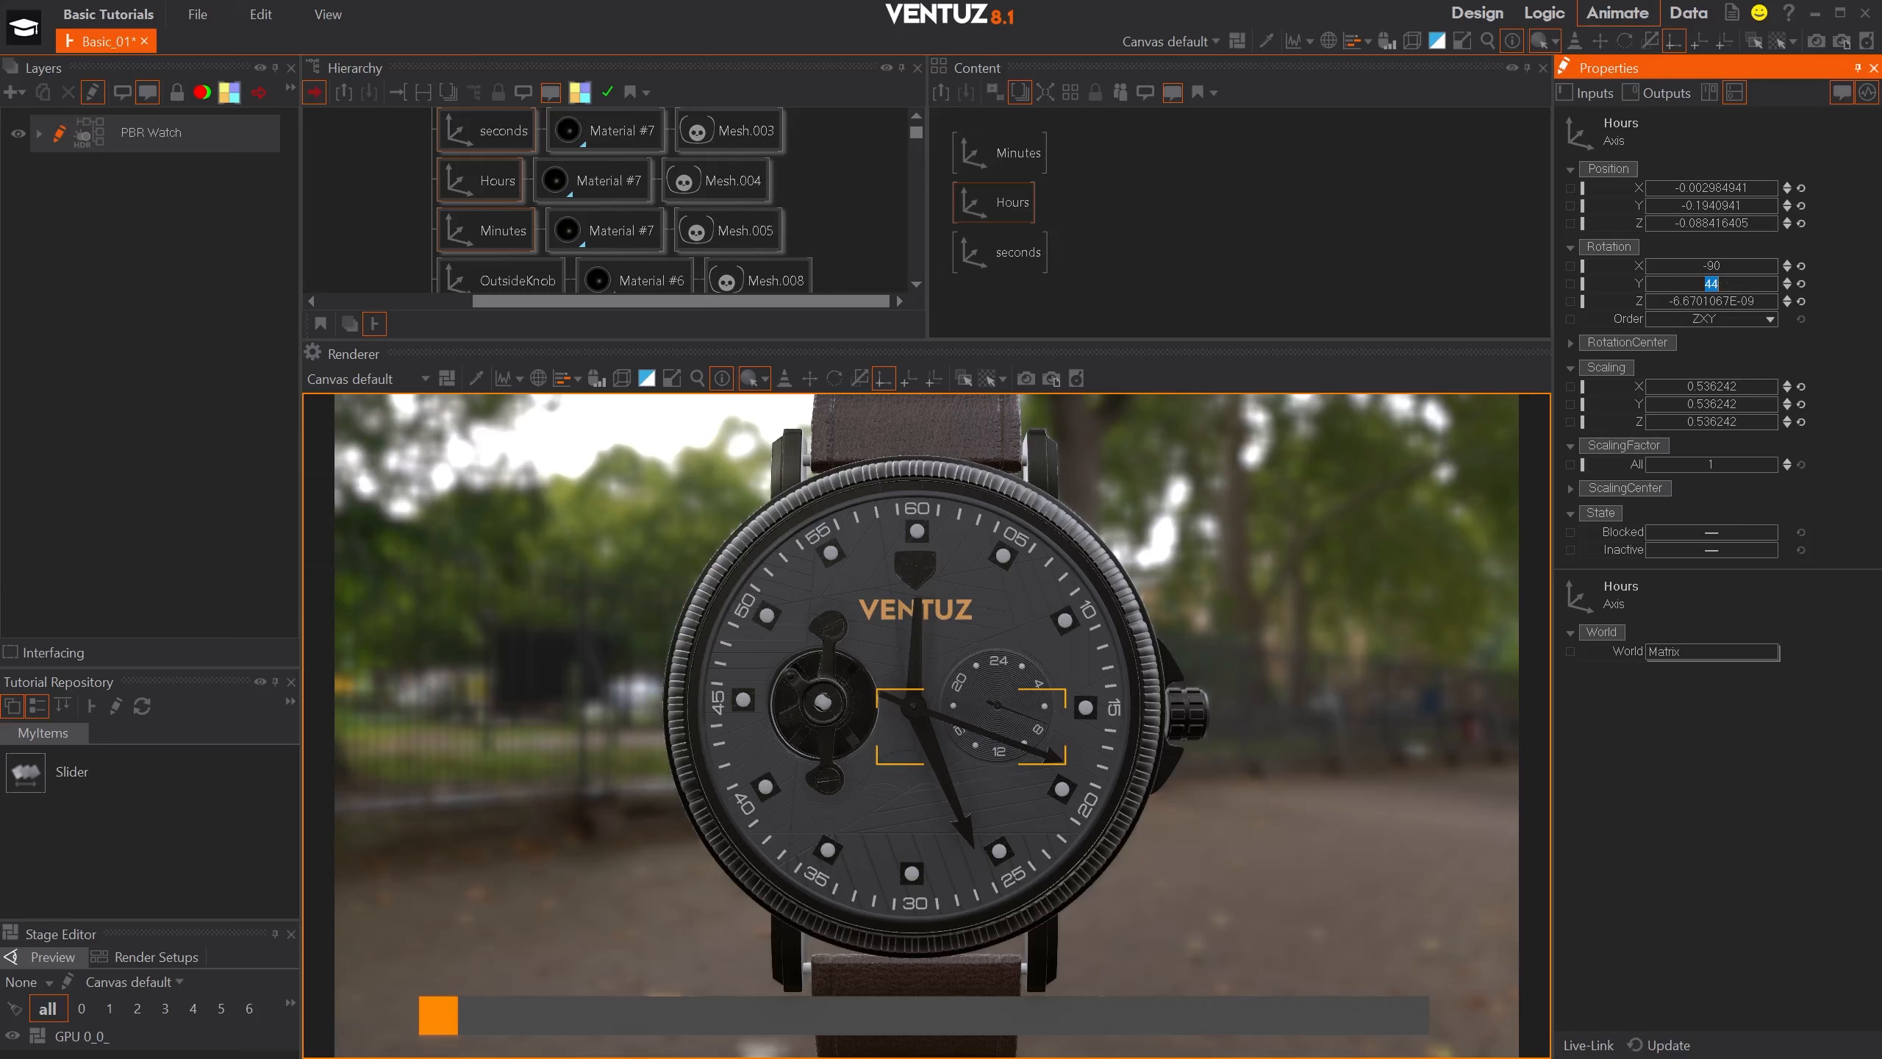
text(46)
key(Return)
- Rotate the Minutes axis about Y until its hand points to 12 o'clock, and set the seconds axis's Y rotation to 109
click(1015, 153)
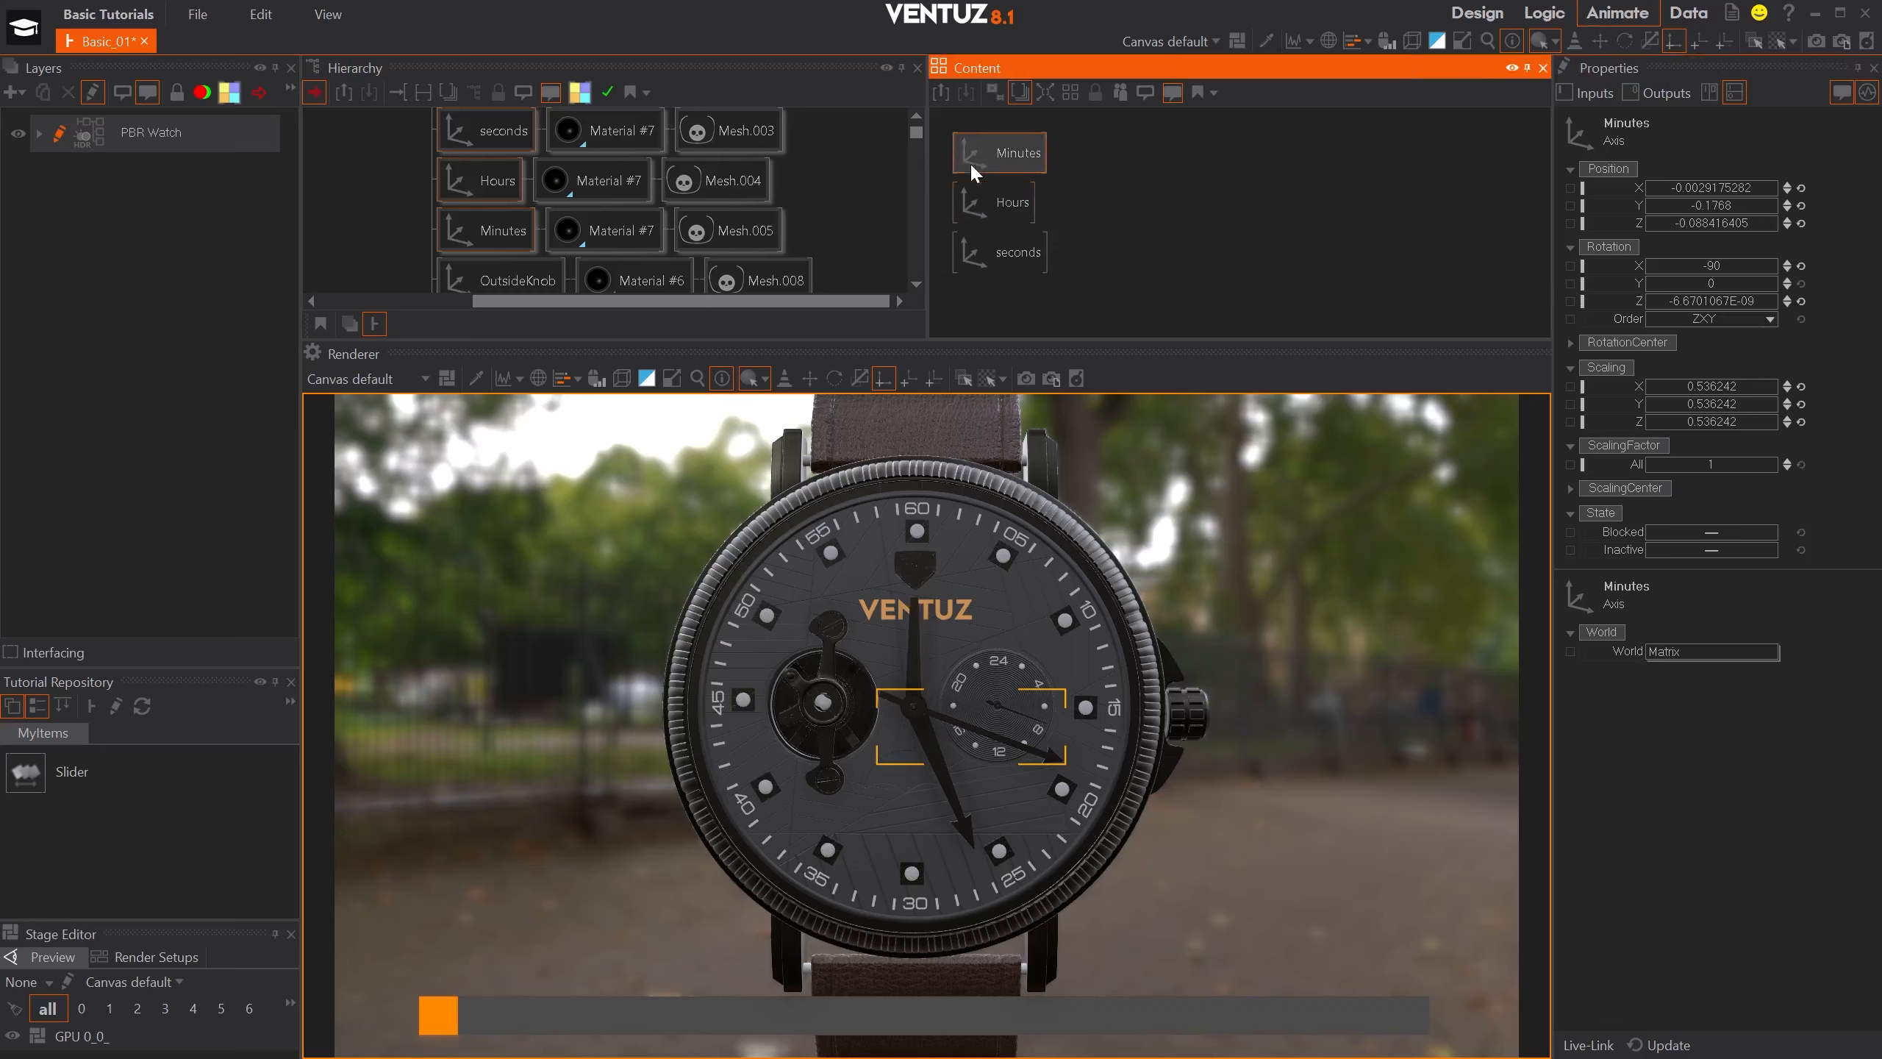
drag(1761, 284, 1776, 290)
click(1004, 256)
click(1737, 286)
text(109)
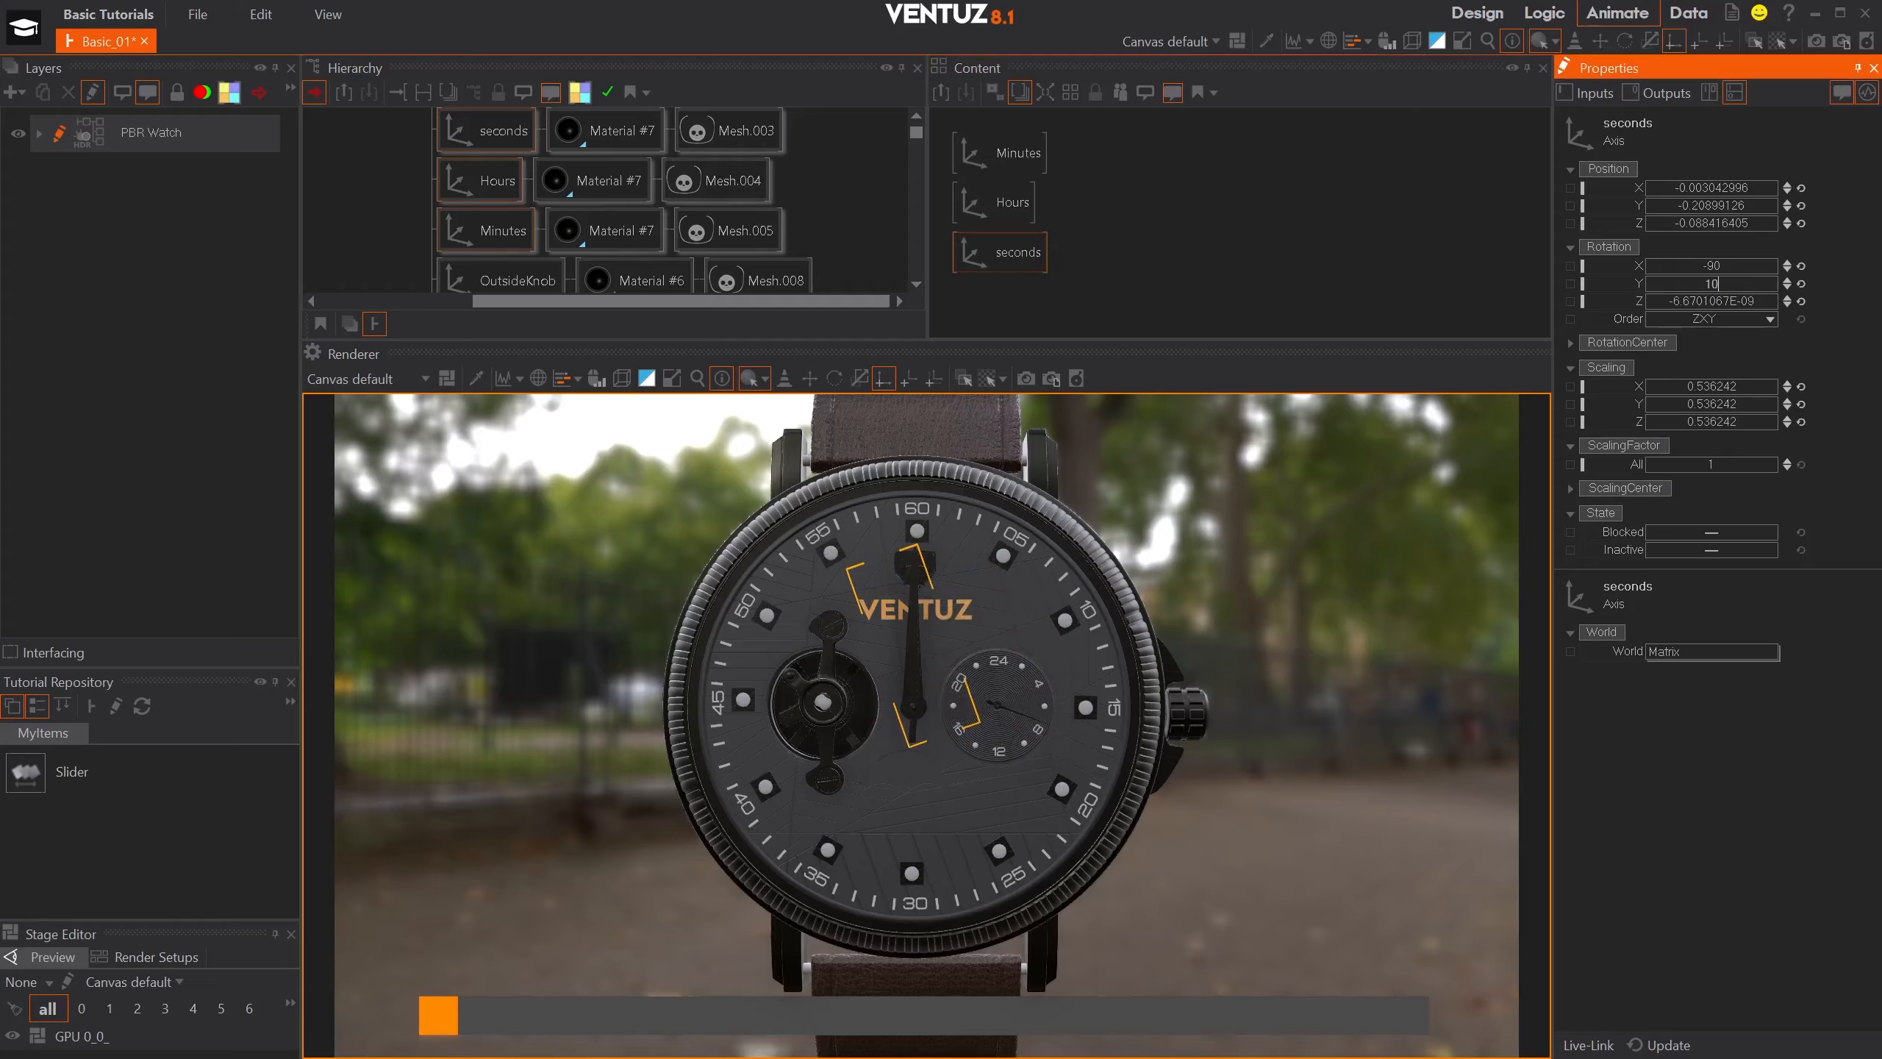
key(Return)
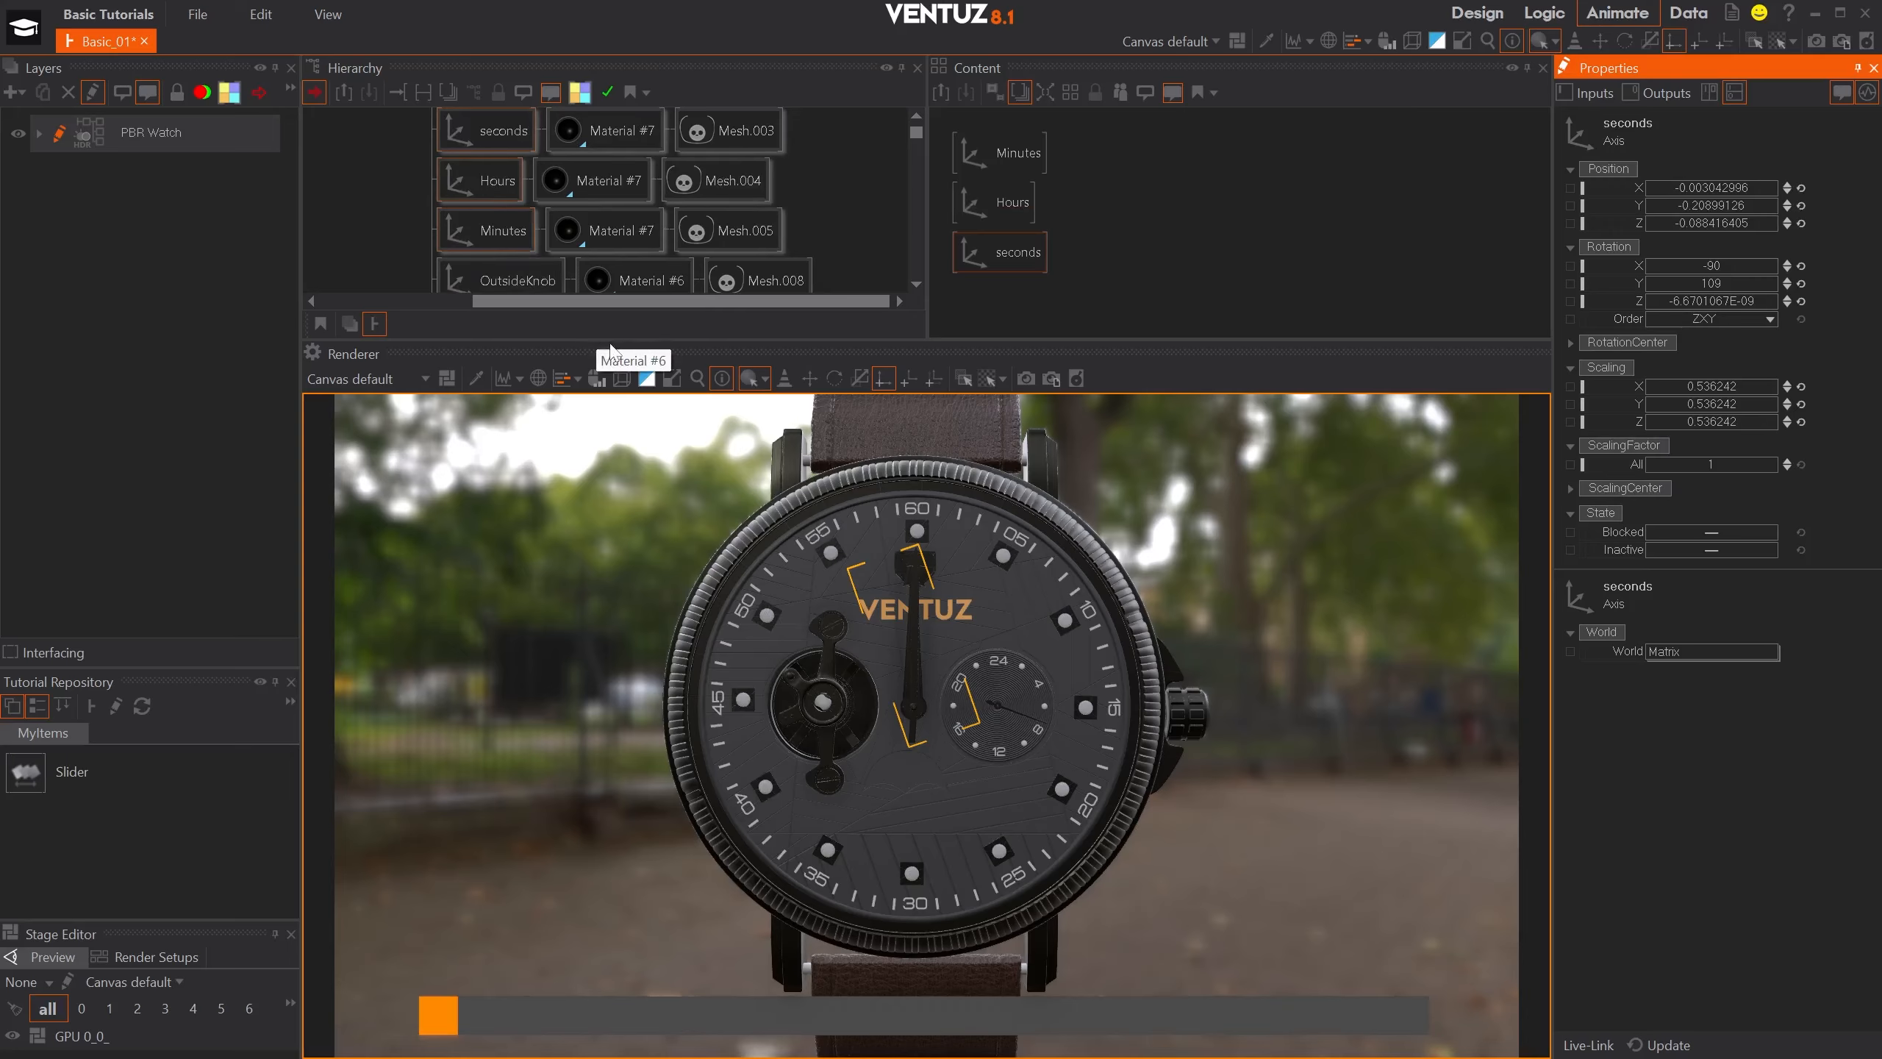
- Insert a new Axis between the Hours axis and its material in the hierarchy, and name it Hr
click(500, 176)
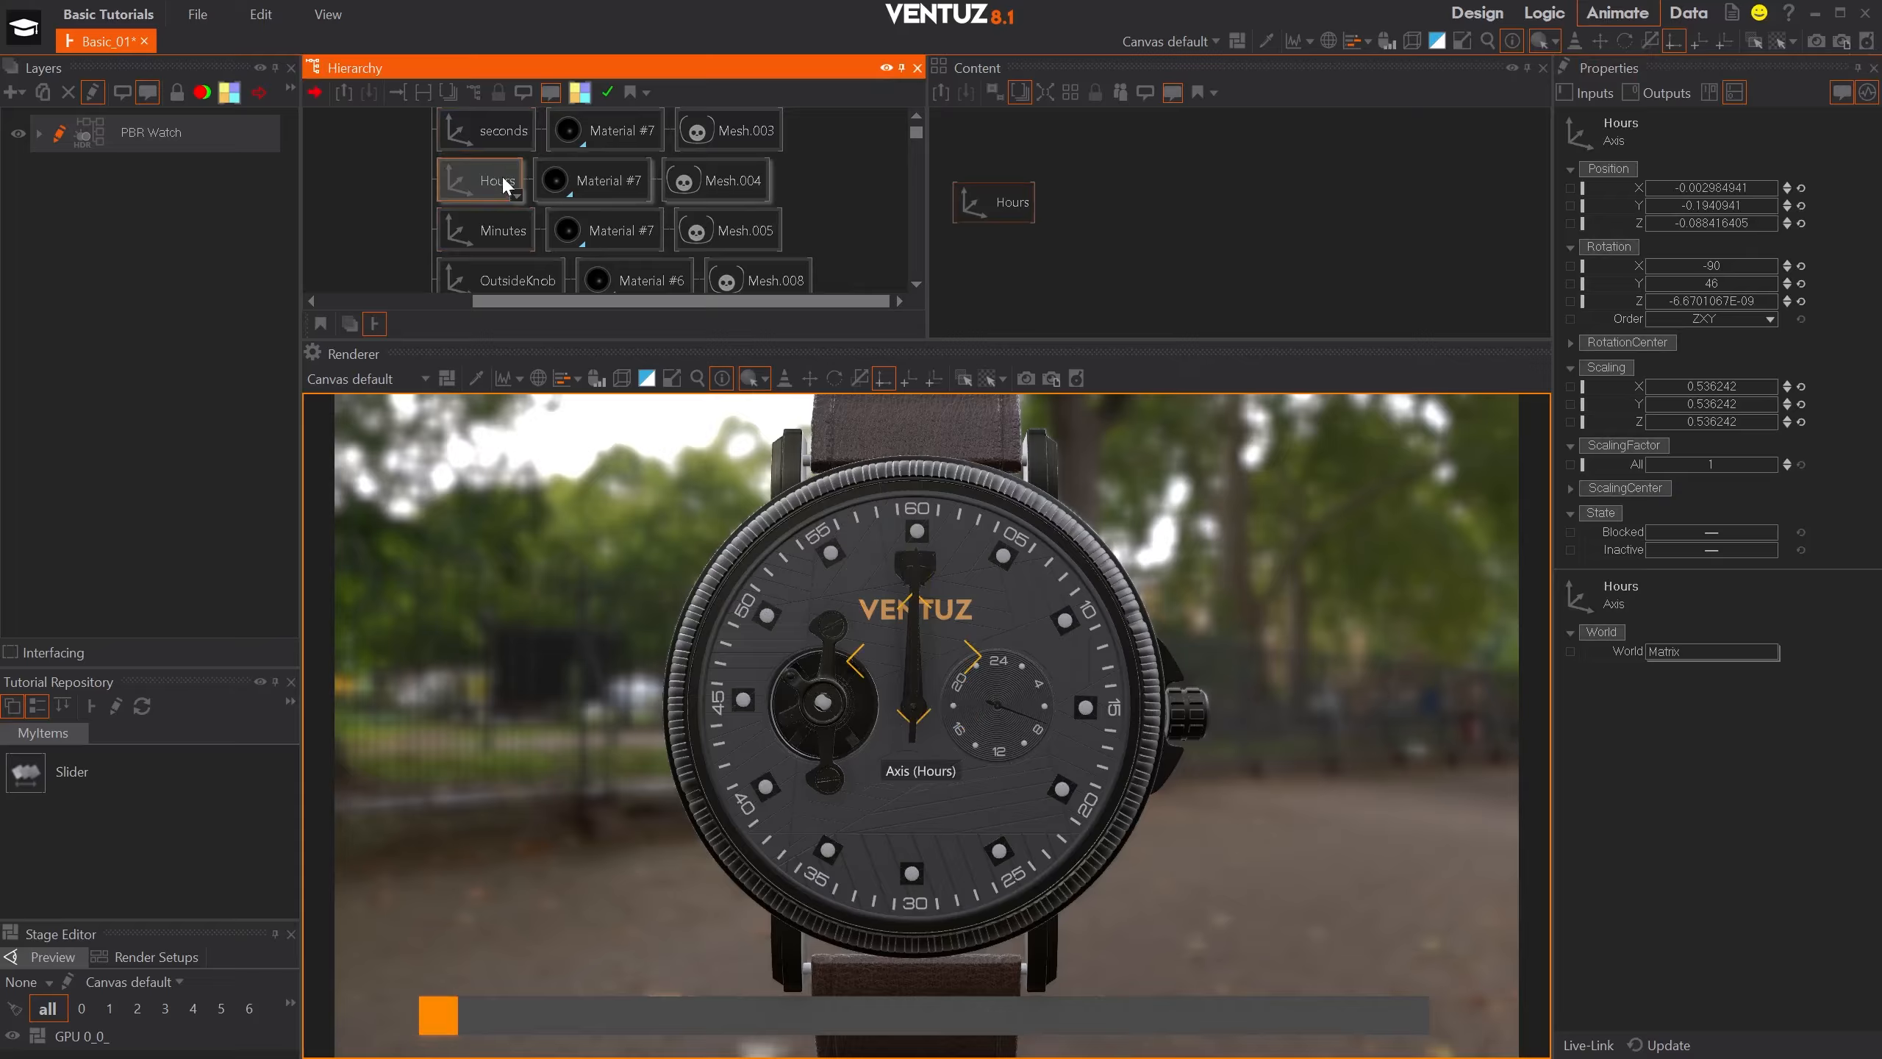
text(ax)
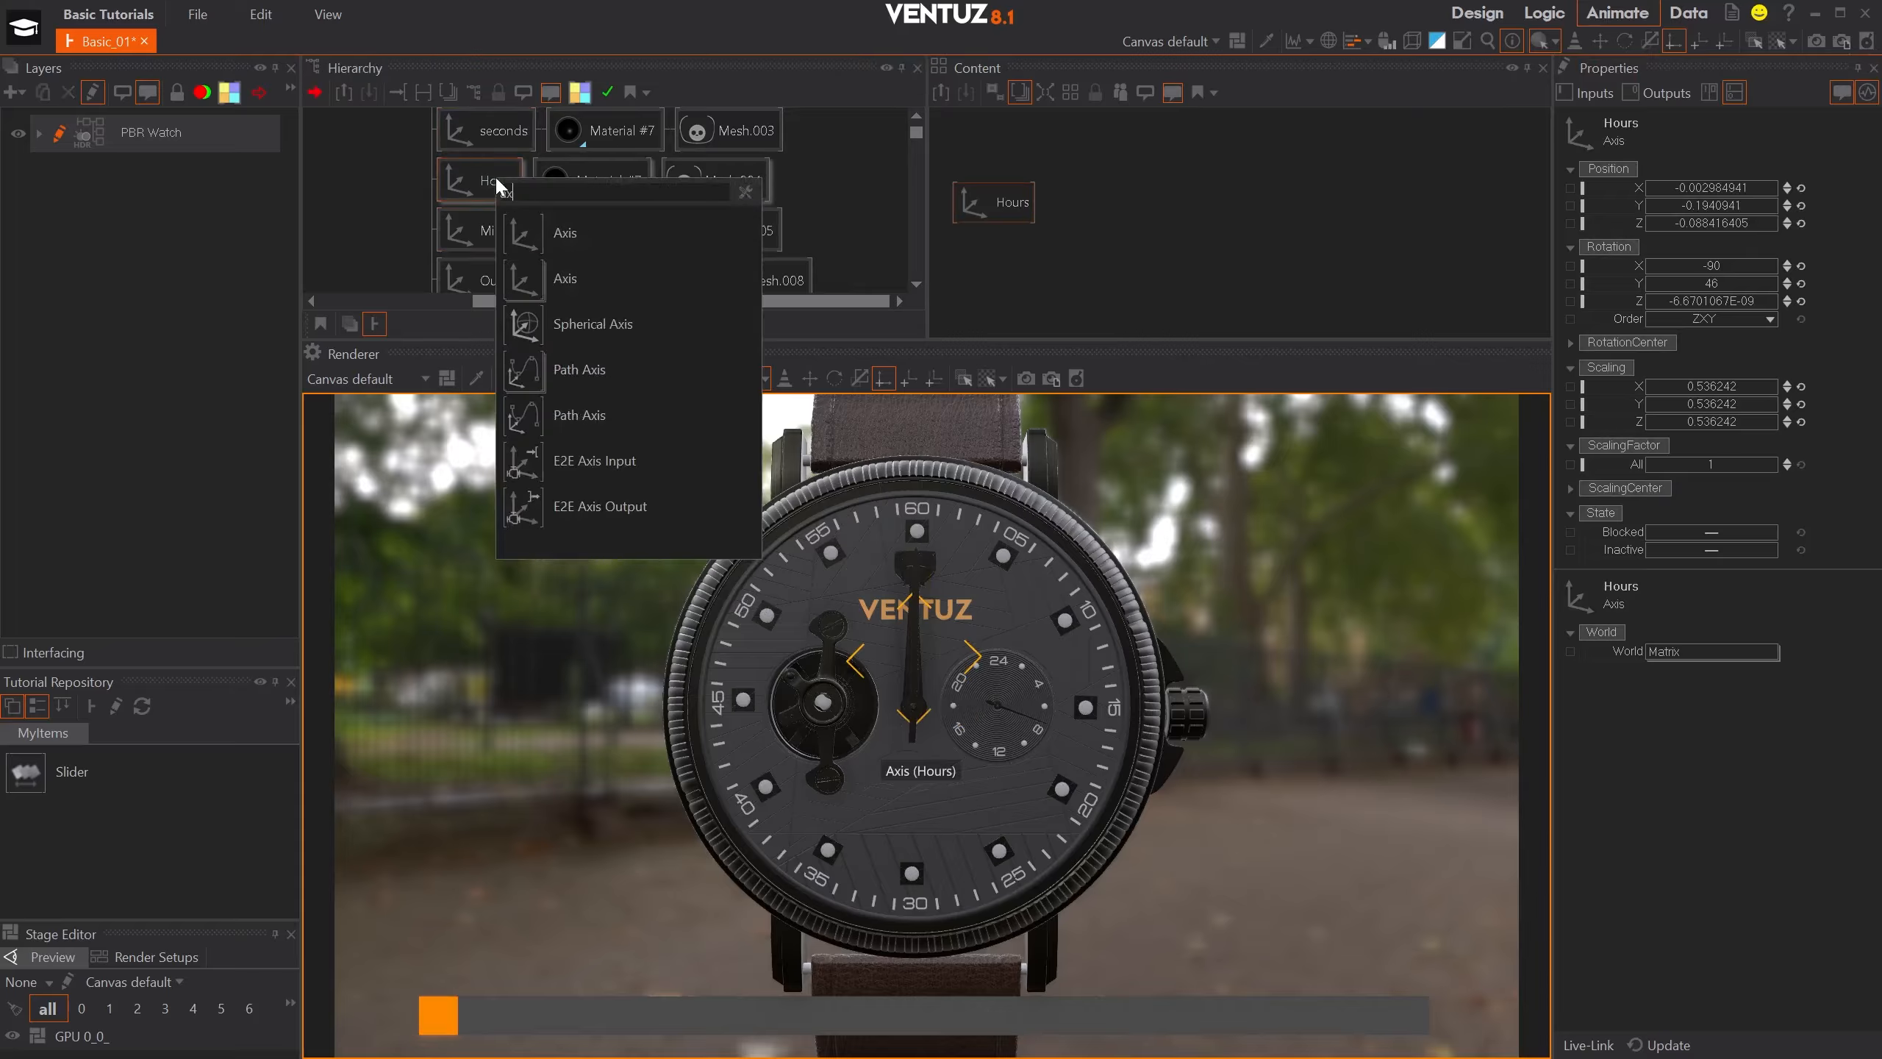
drag(530, 236, 558, 177)
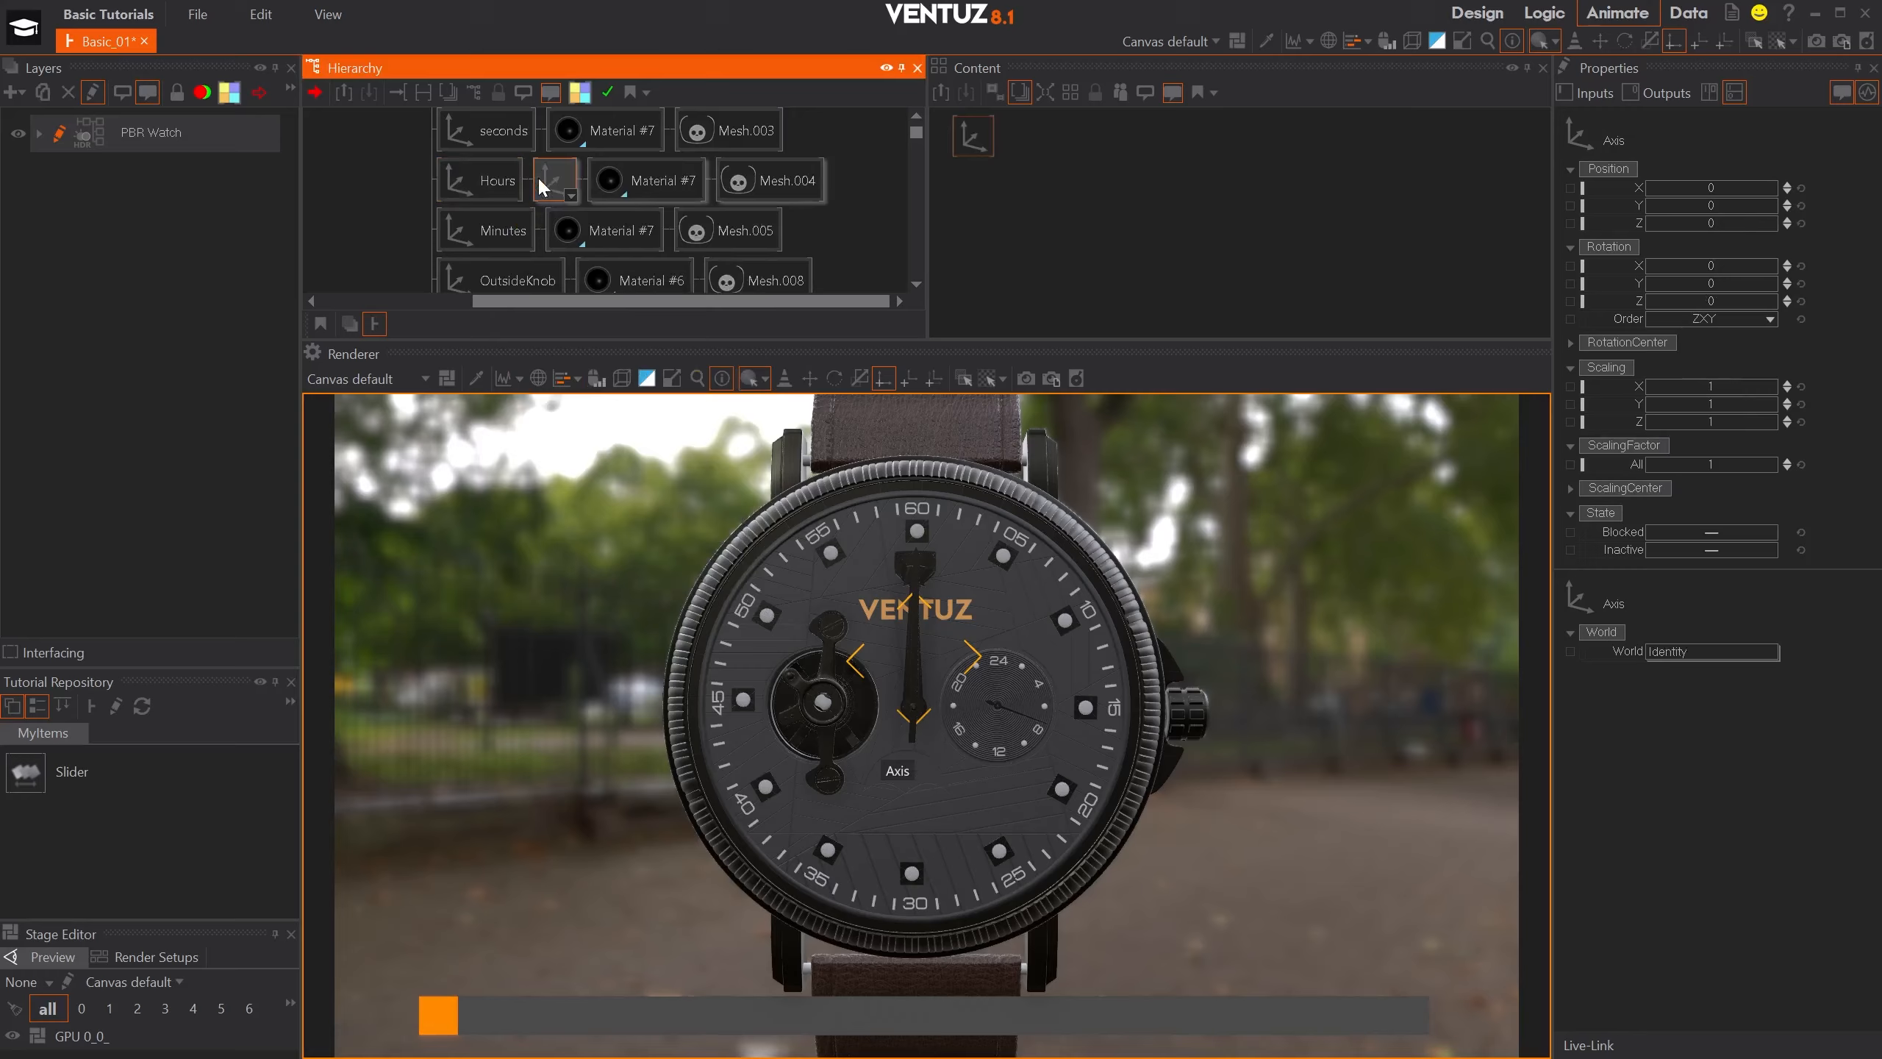
text(Hr)
key(Return)
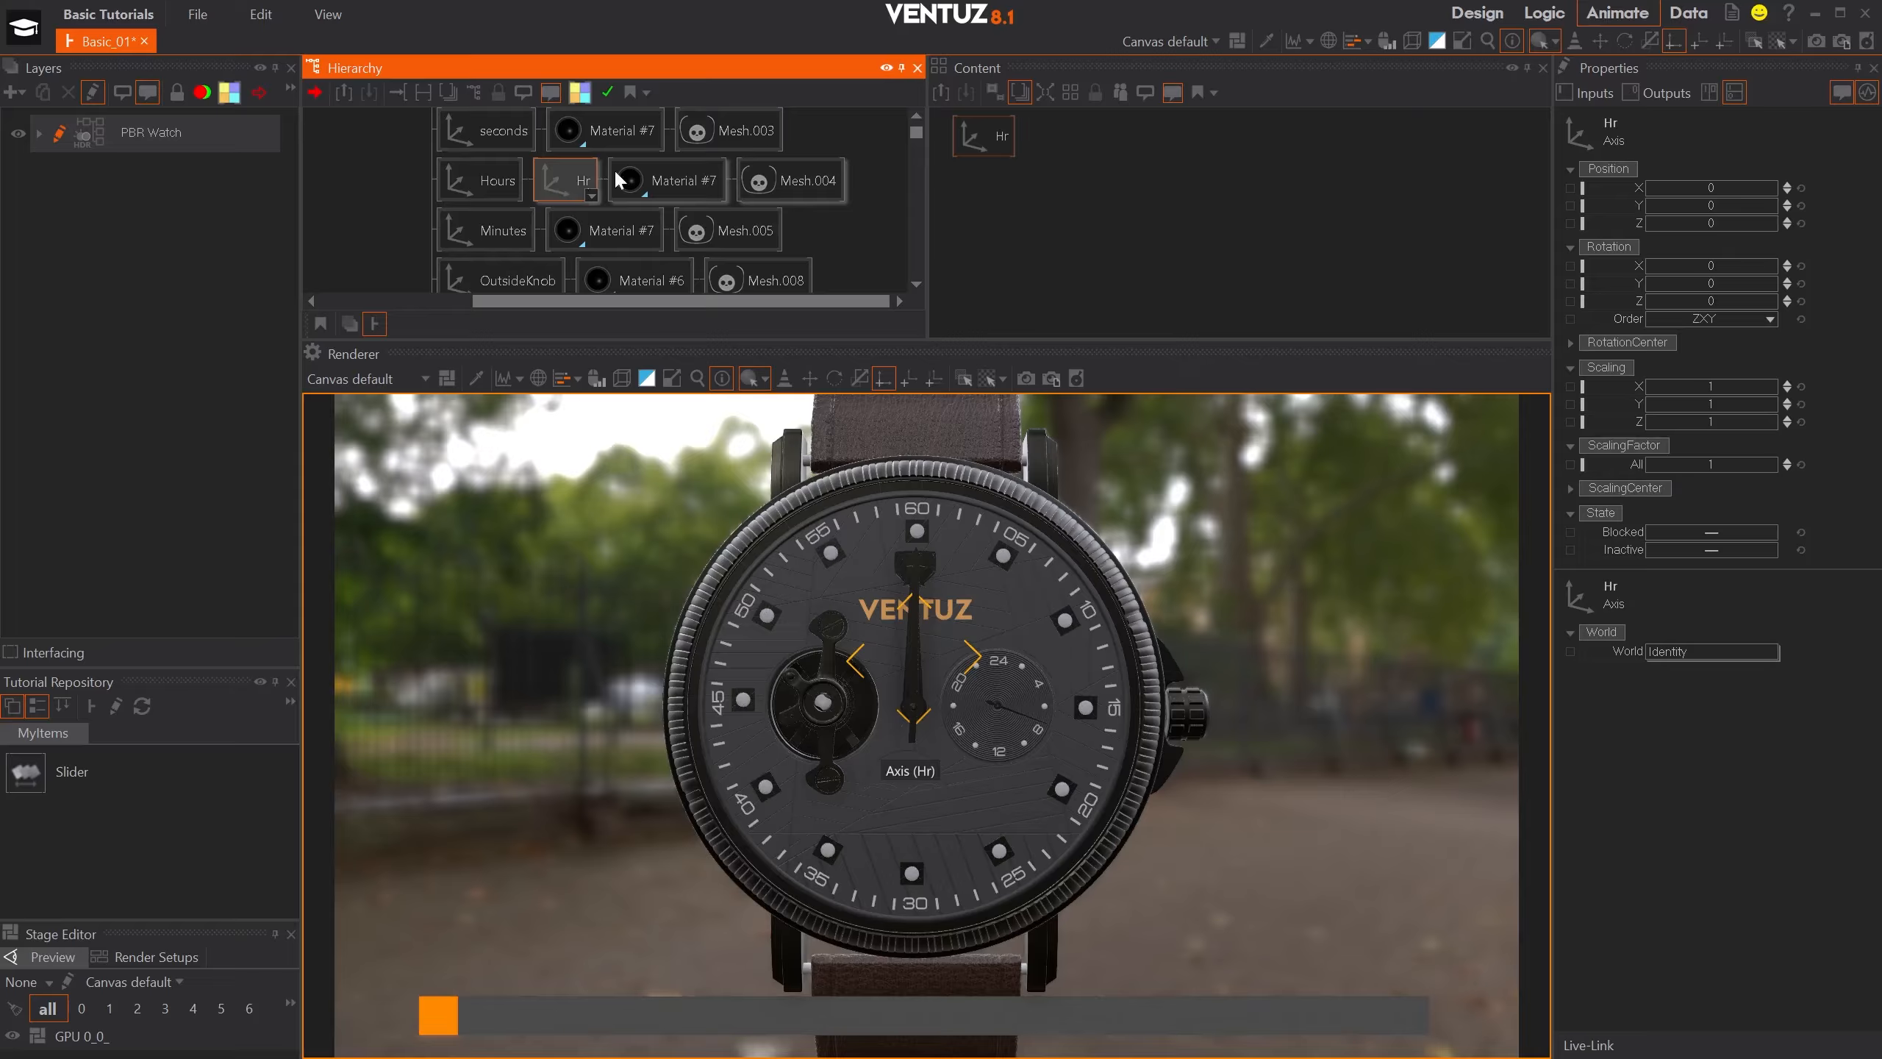
- Add a DateTime node to the content area and space it apart from the Hr axis
double_click(1204, 183)
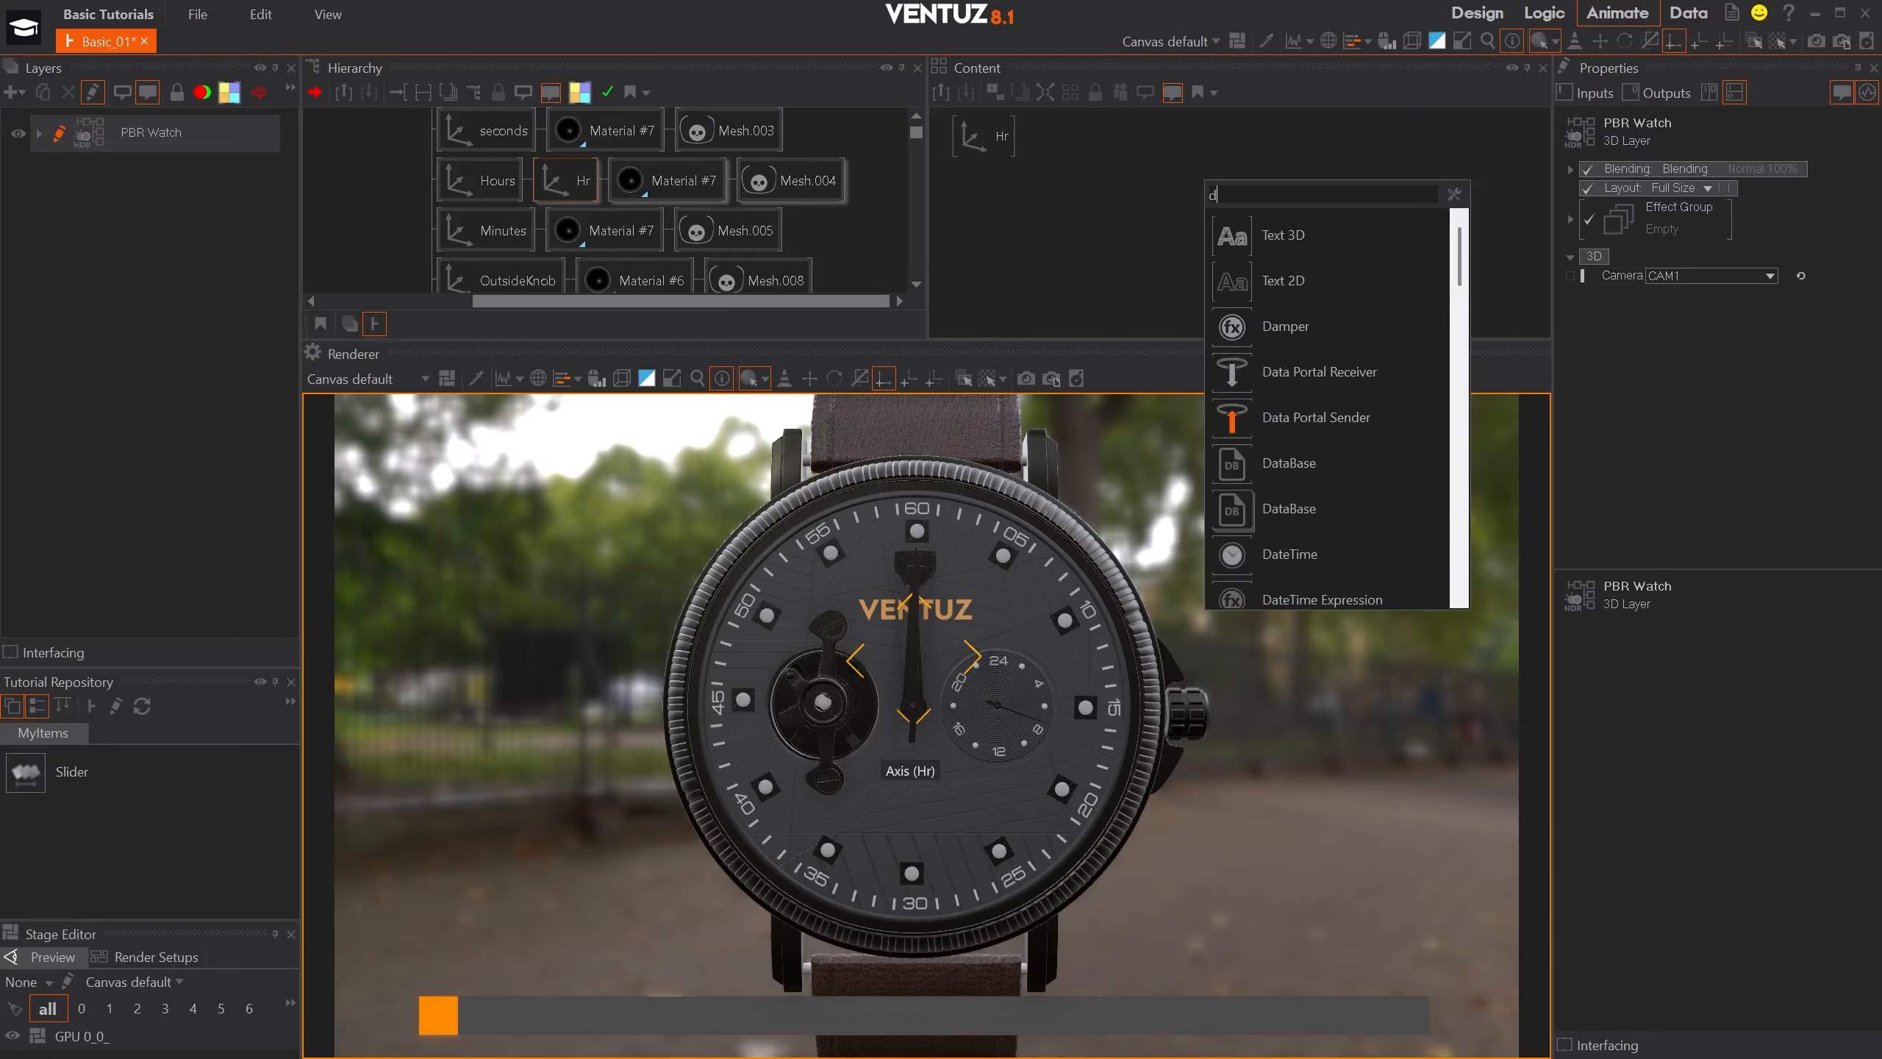
text(date)
click(1262, 232)
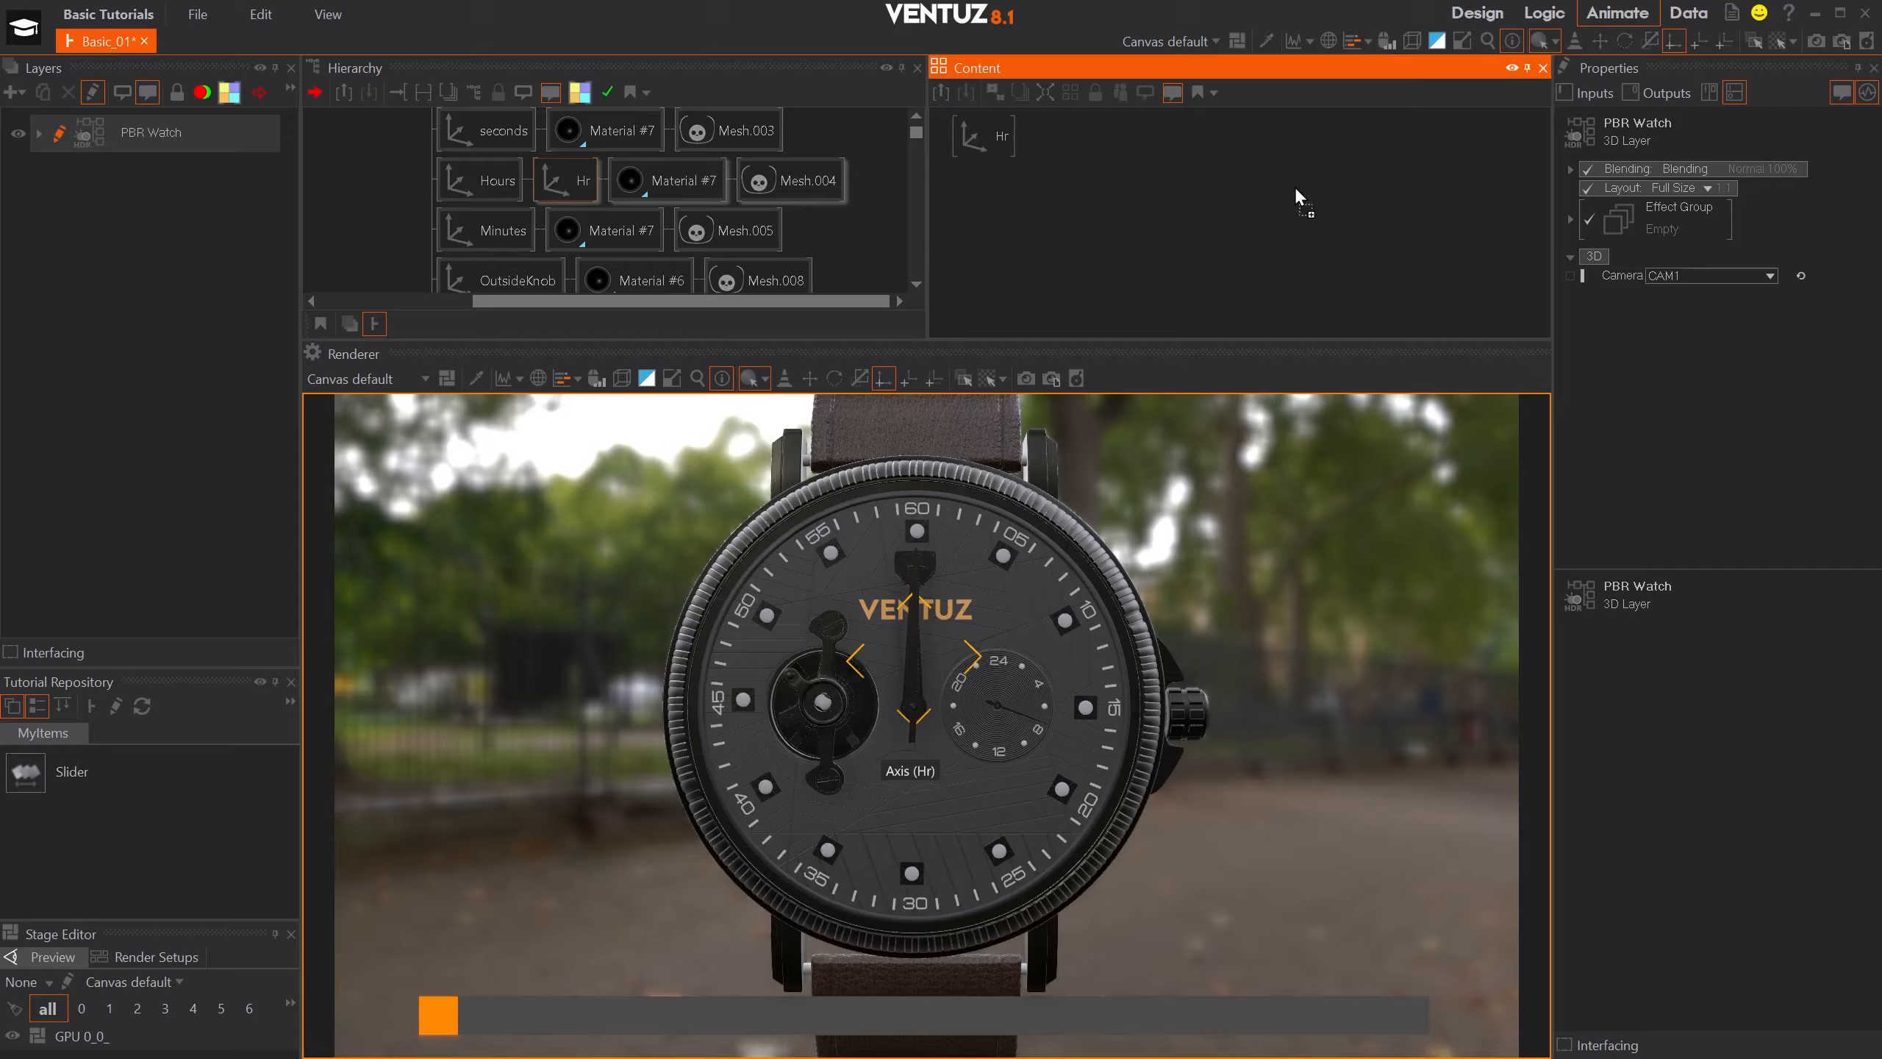
click(1294, 186)
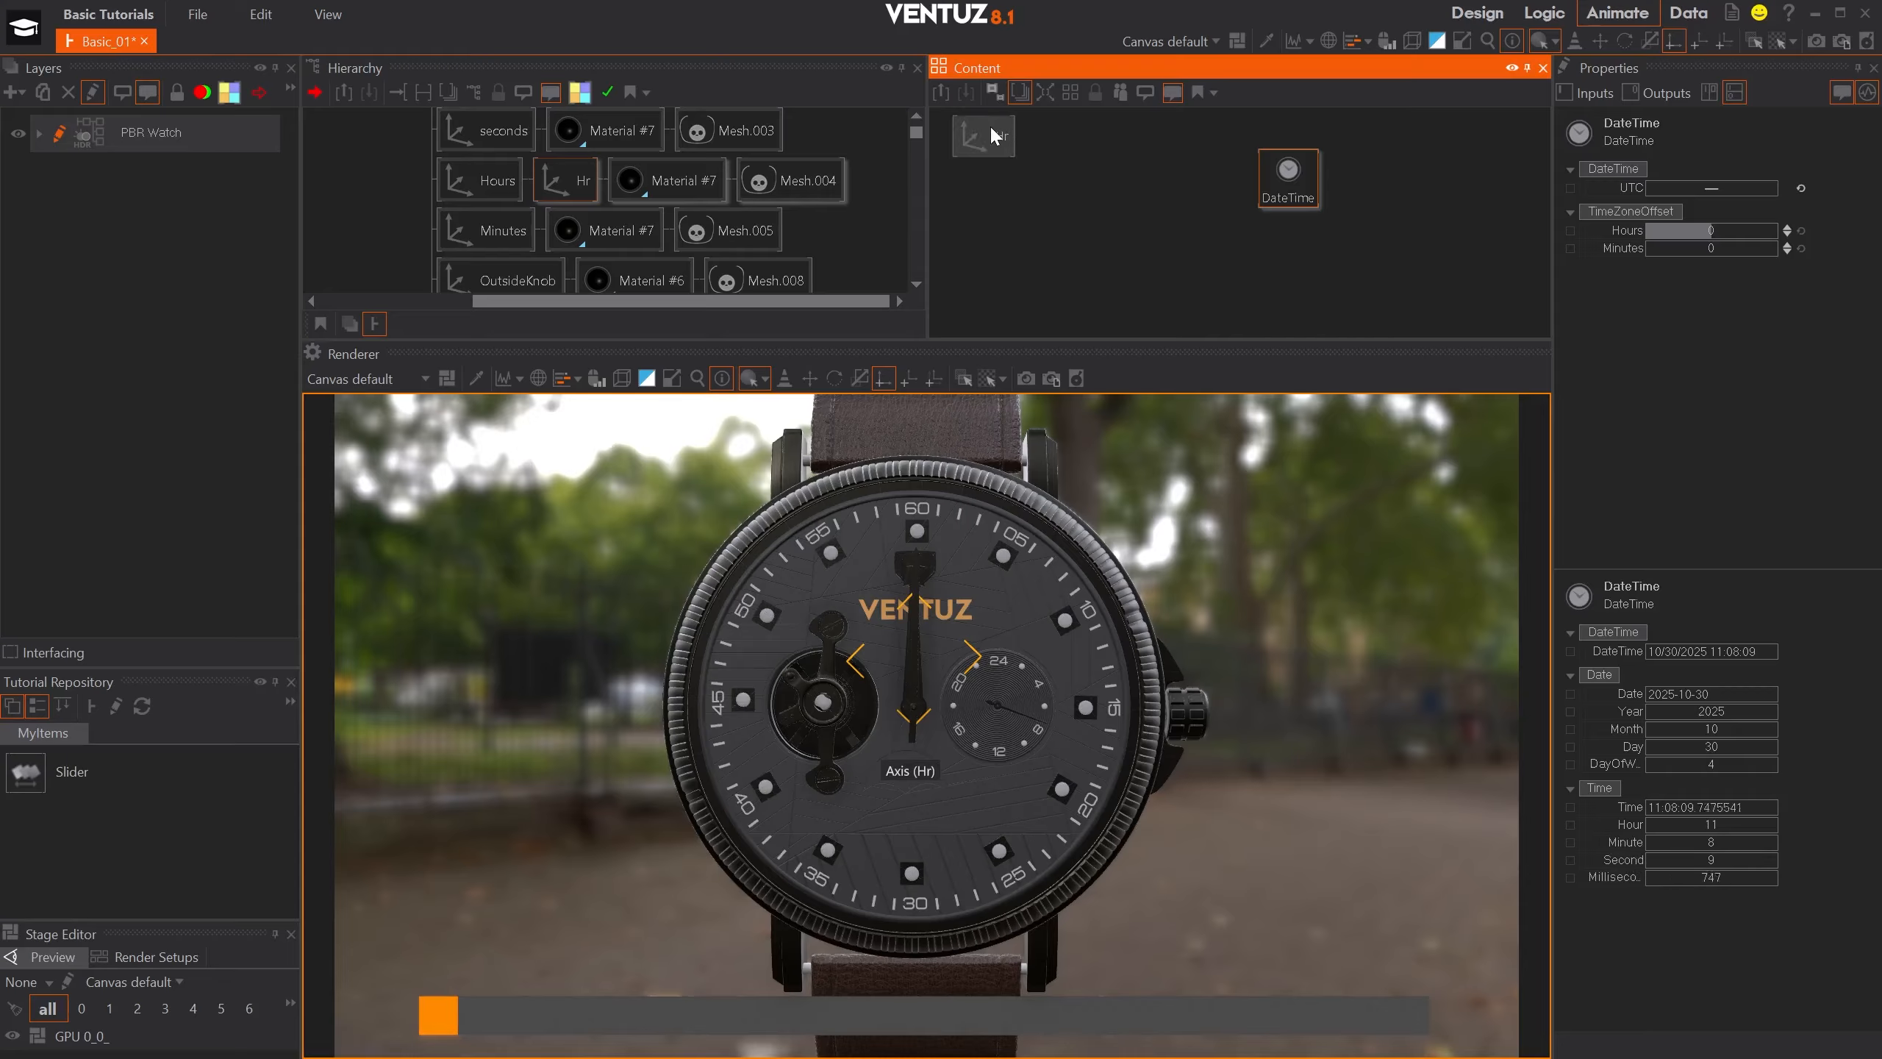
drag(989, 126, 1006, 165)
click(1290, 177)
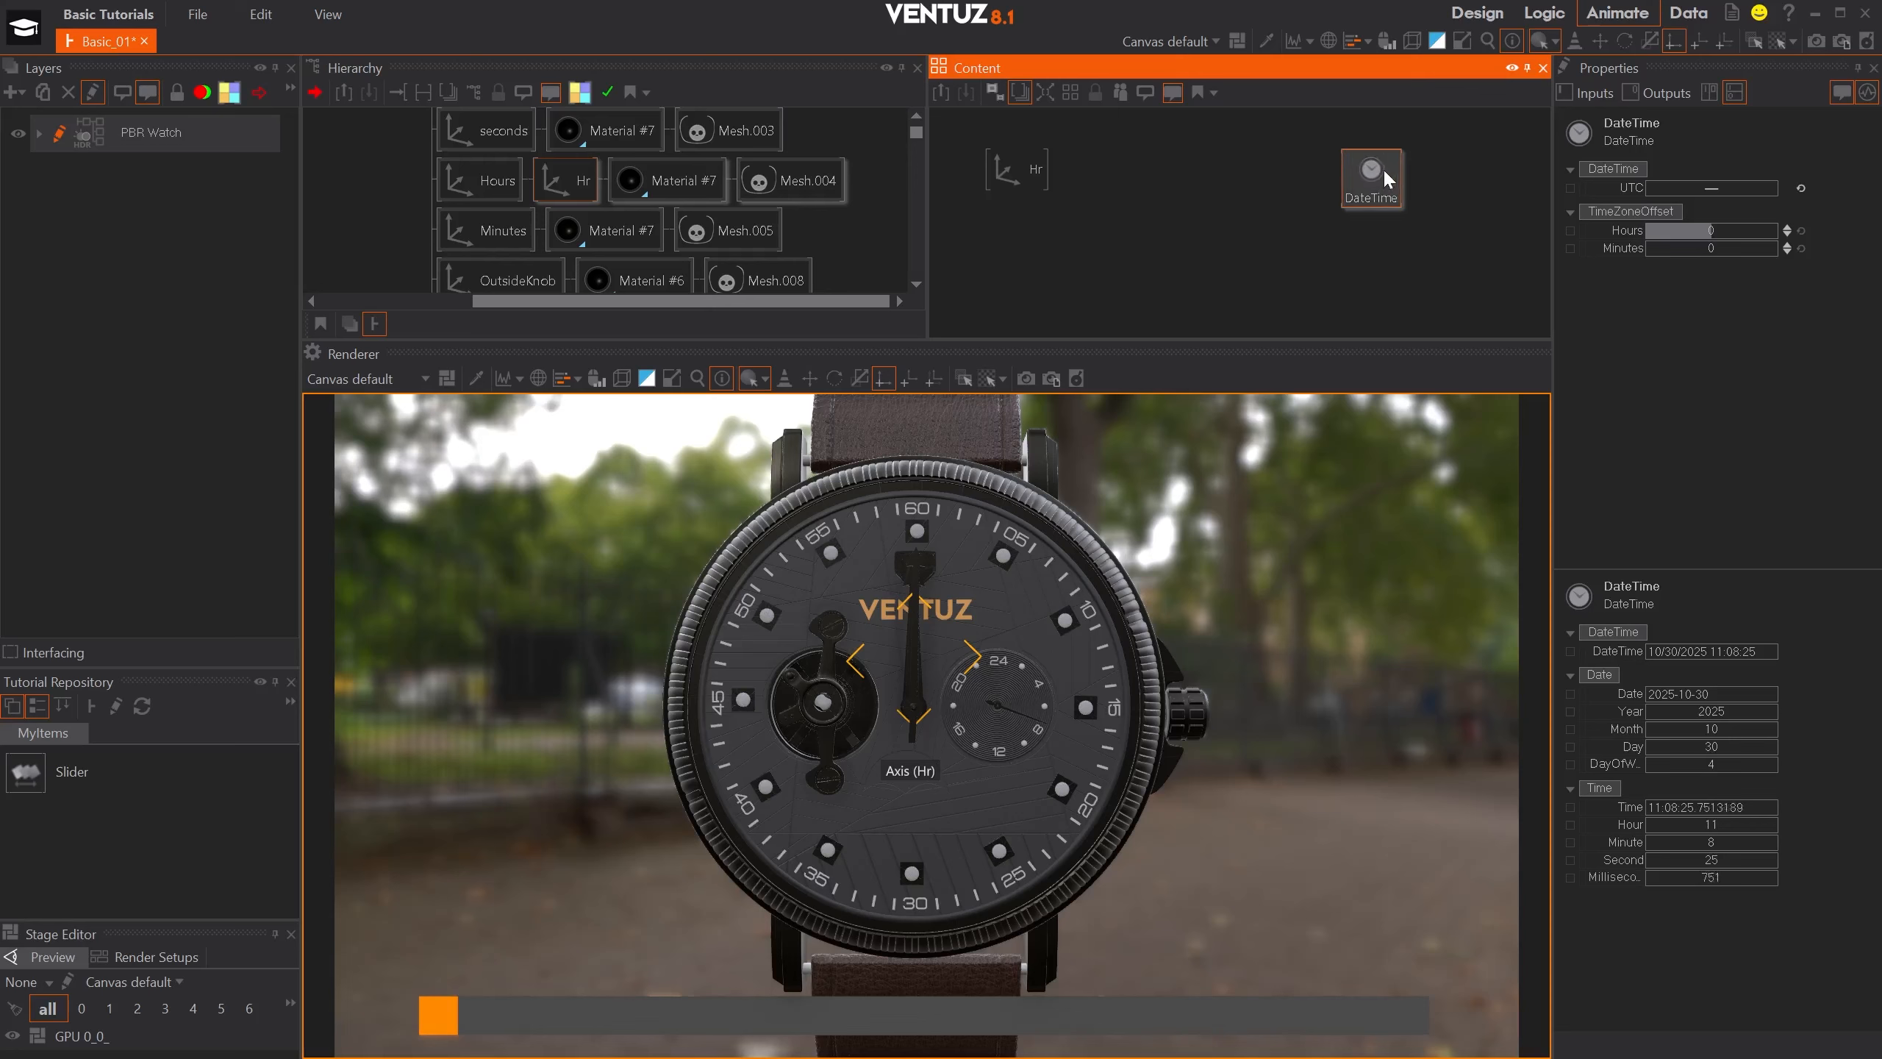
- Add a Convert to Text node between Hr and DateTime, and bind its Value 00 to the DateTime output of the DateTime node
double_click(1189, 209)
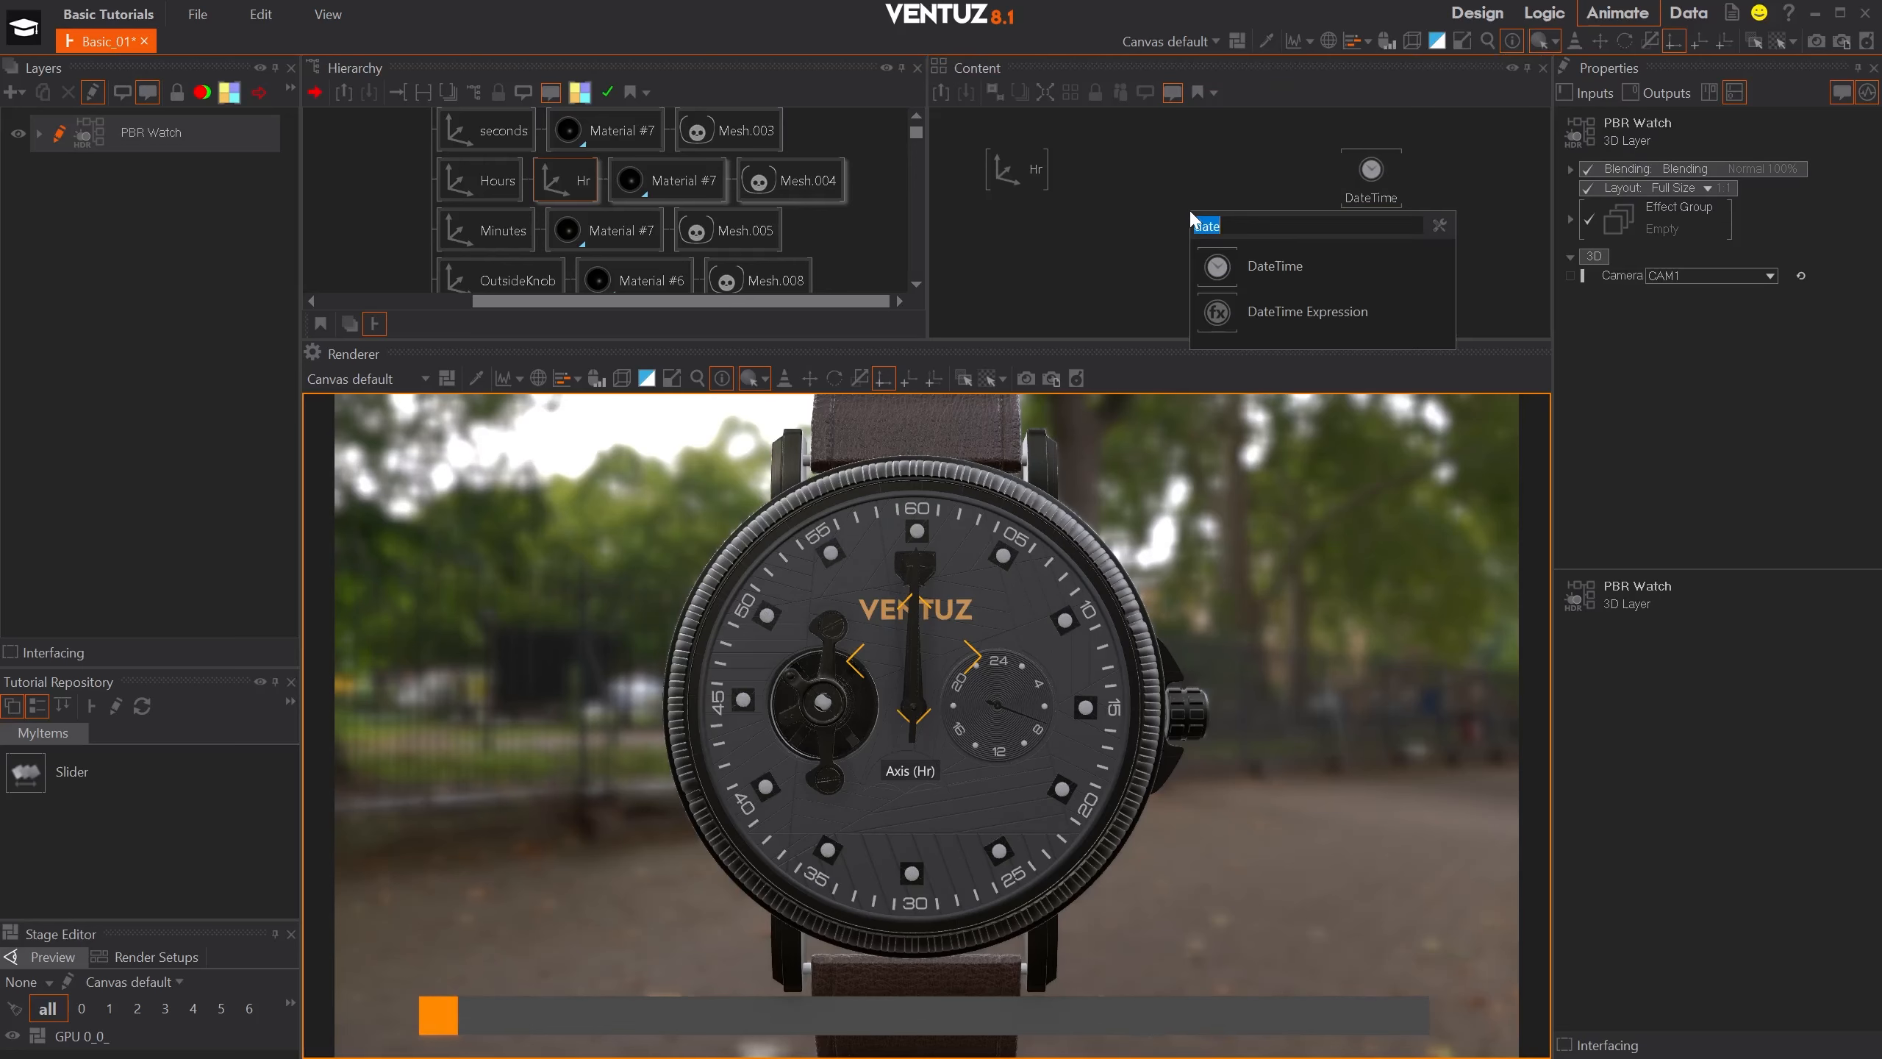
text(to)
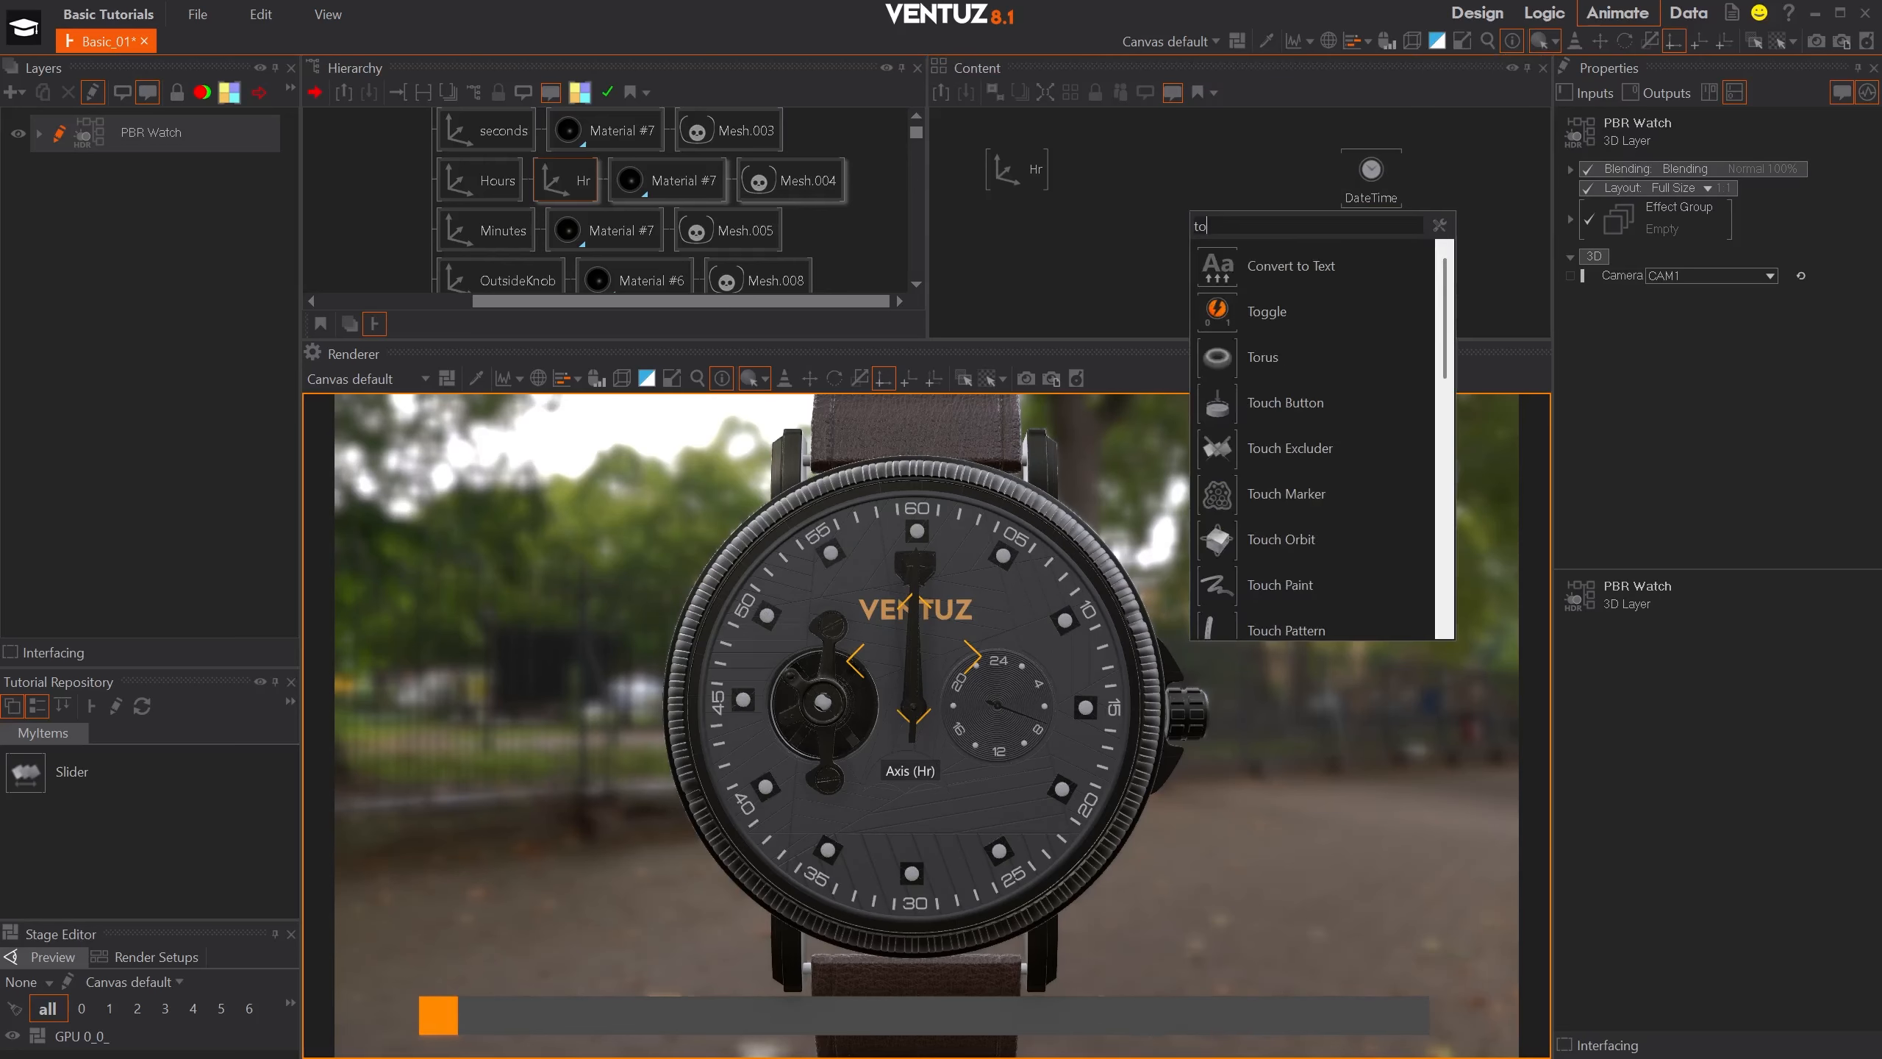
click(1242, 262)
click(1200, 175)
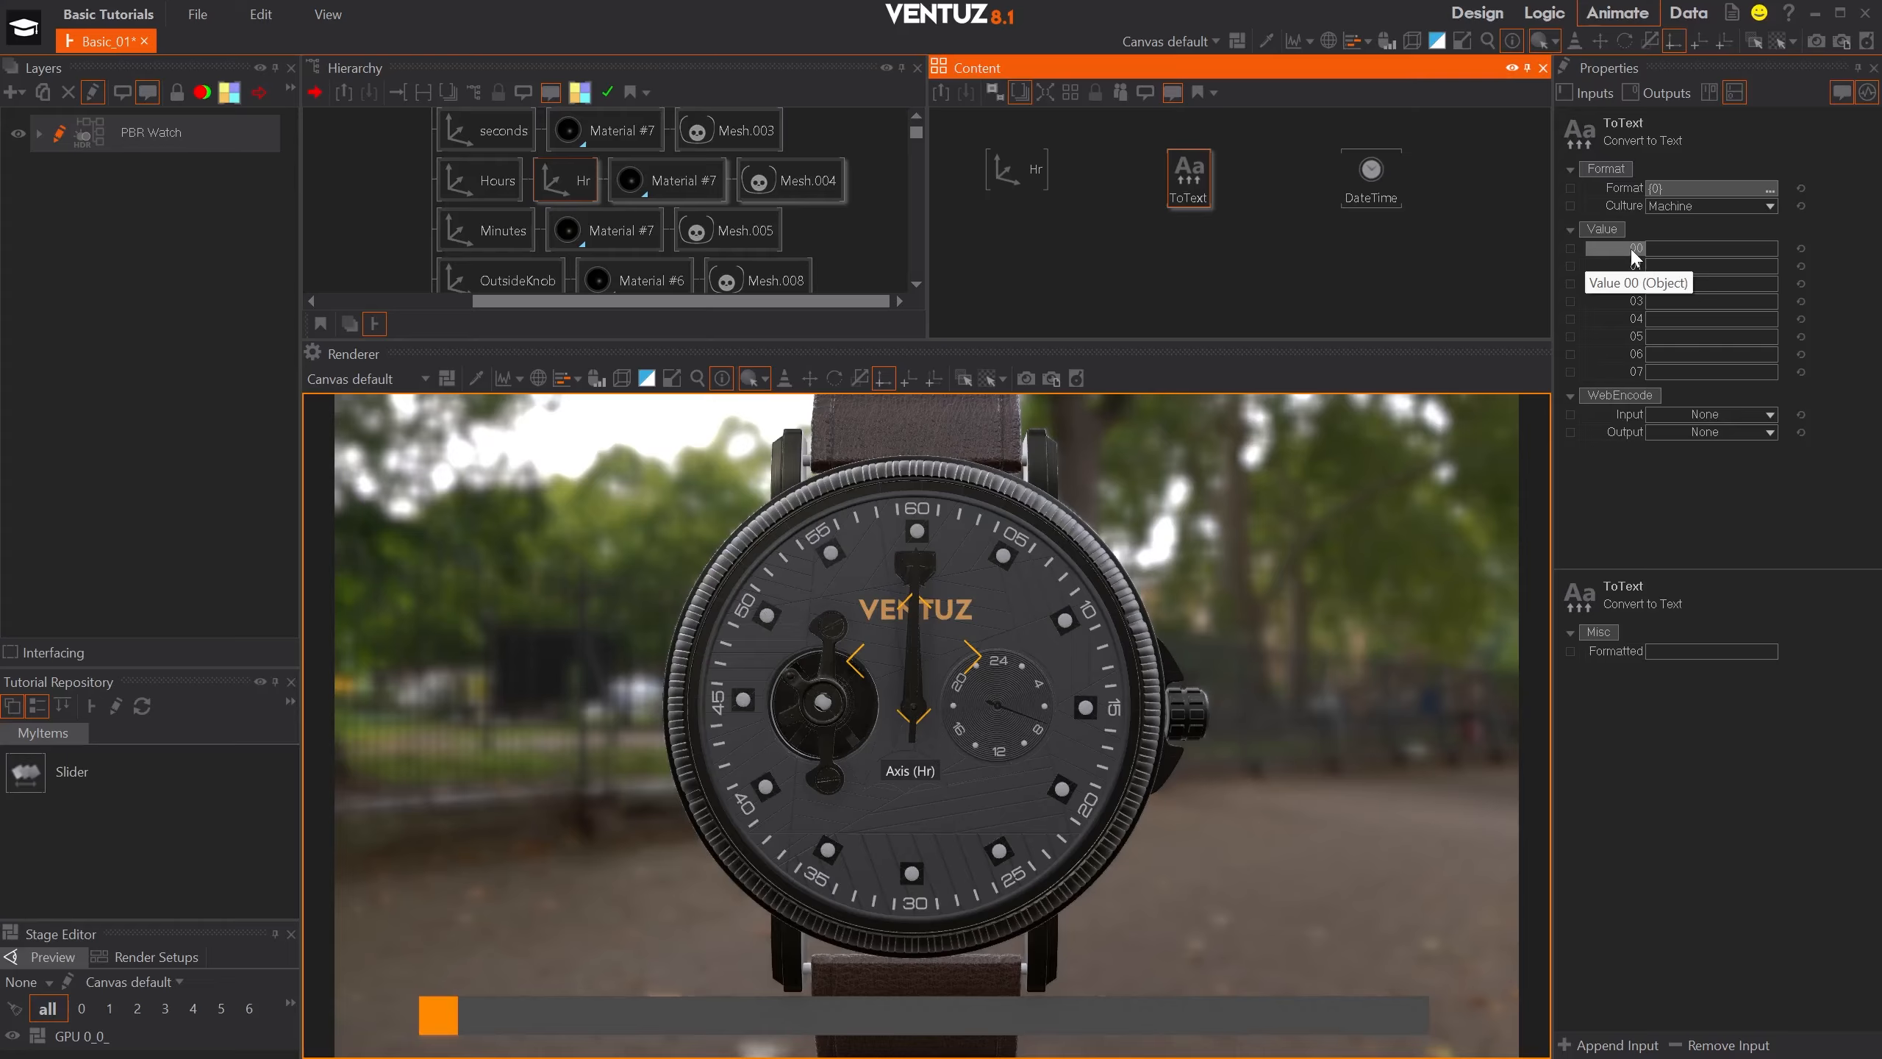
drag(1632, 251, 1359, 169)
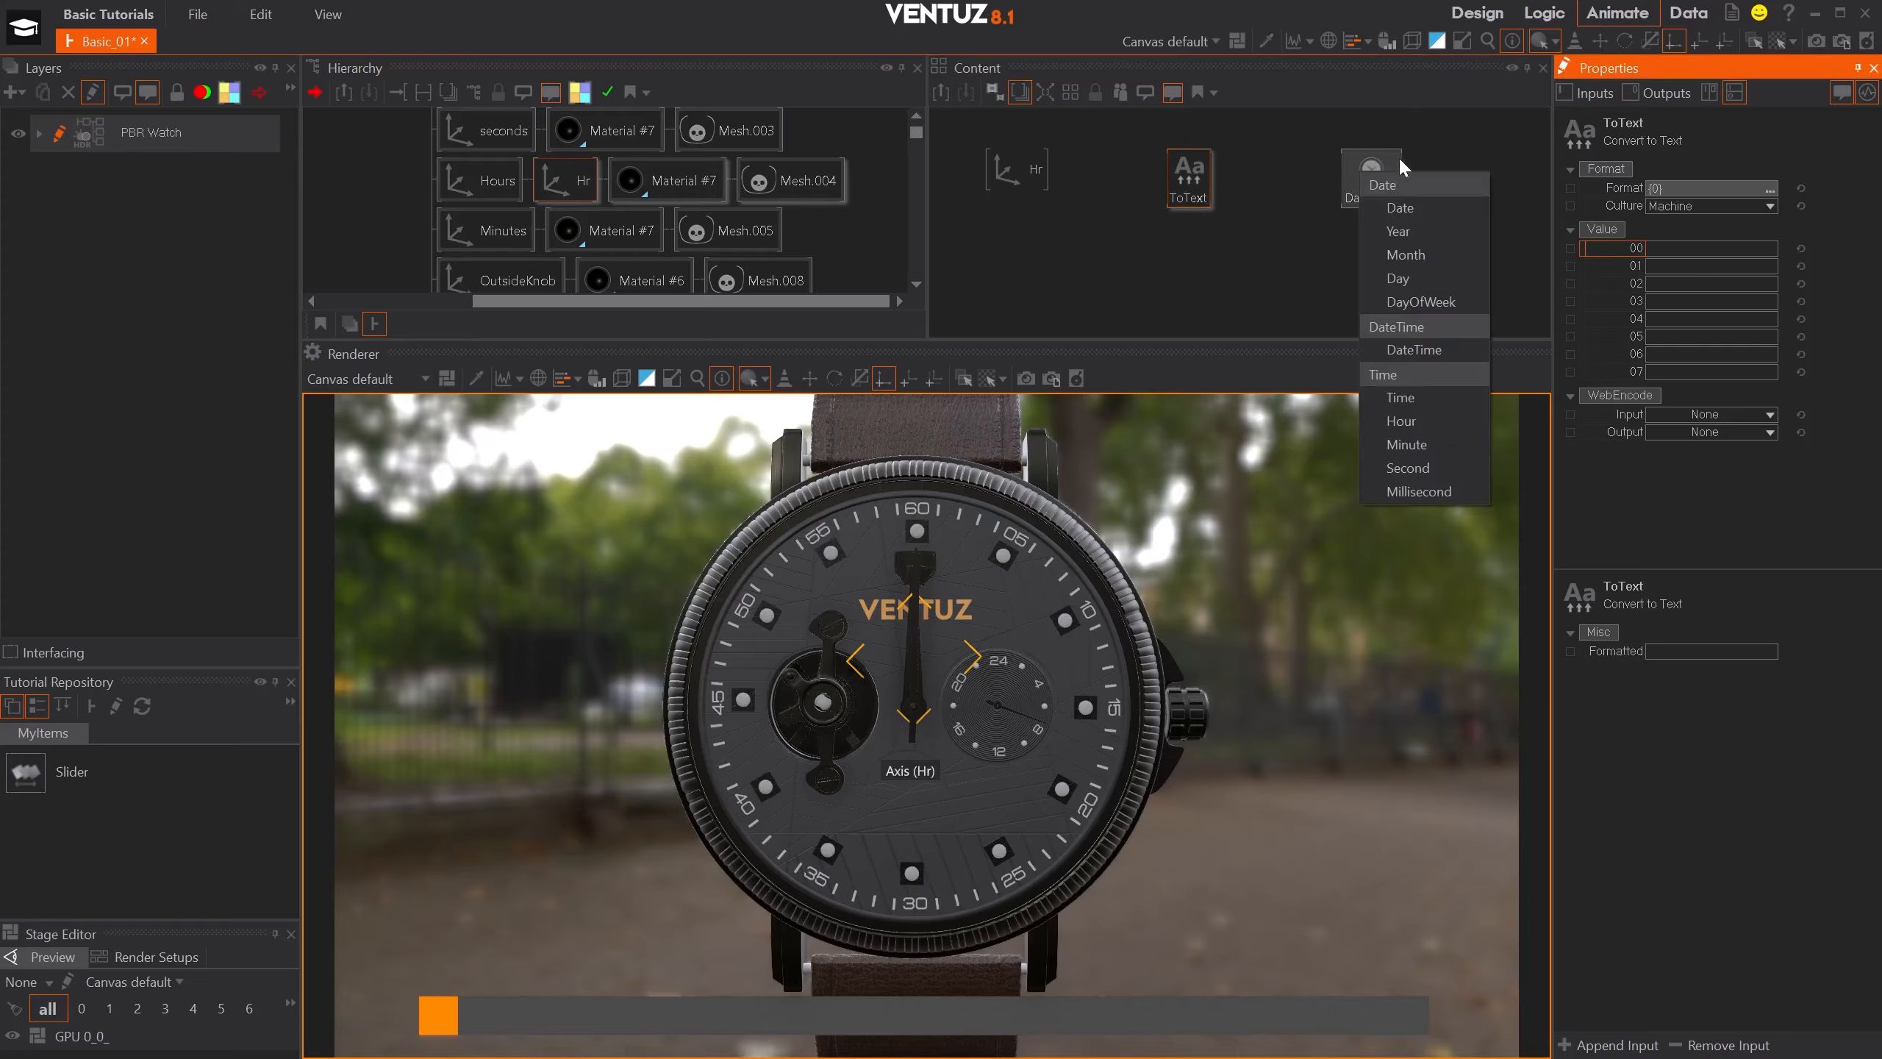
click(1445, 348)
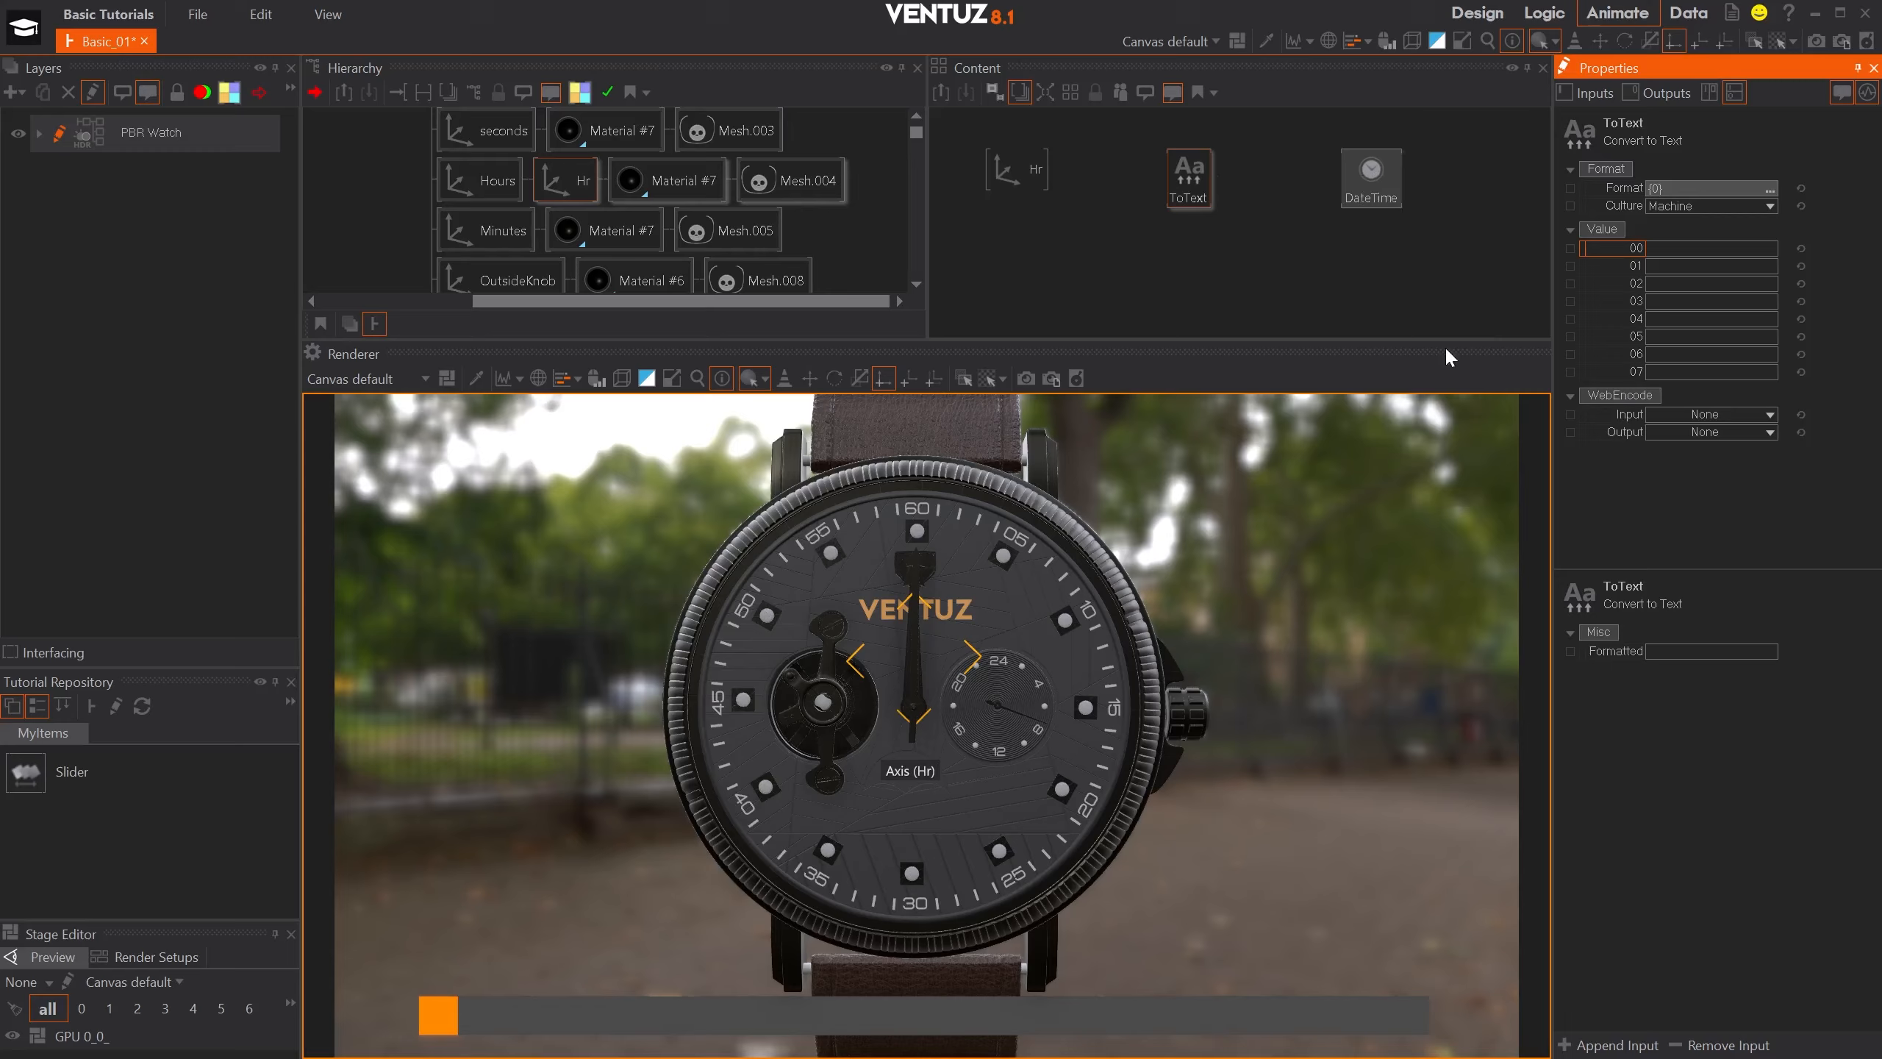
- Set the Convert to Text node's format to {0:hh} and move the node closer to the DateTime node
click(1664, 188)
click(1659, 189)
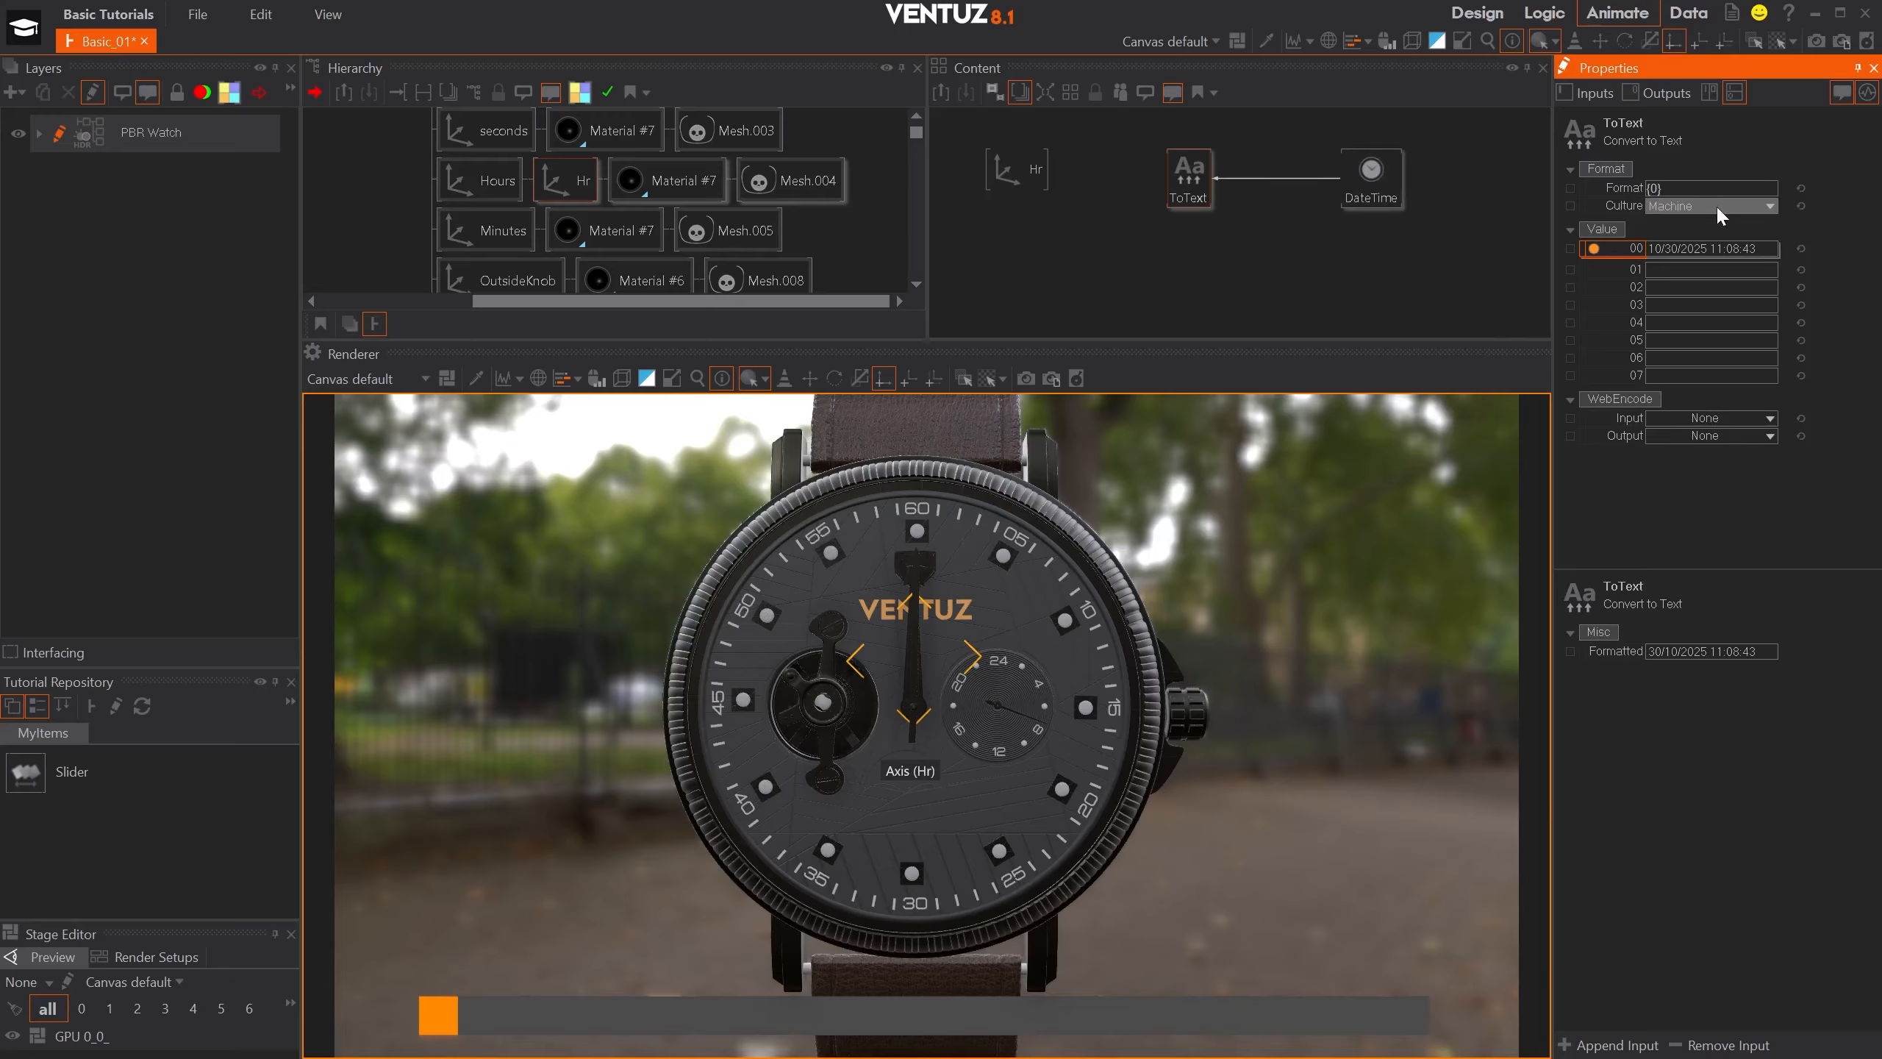
text(:hh)
click(1492, 224)
click(1381, 171)
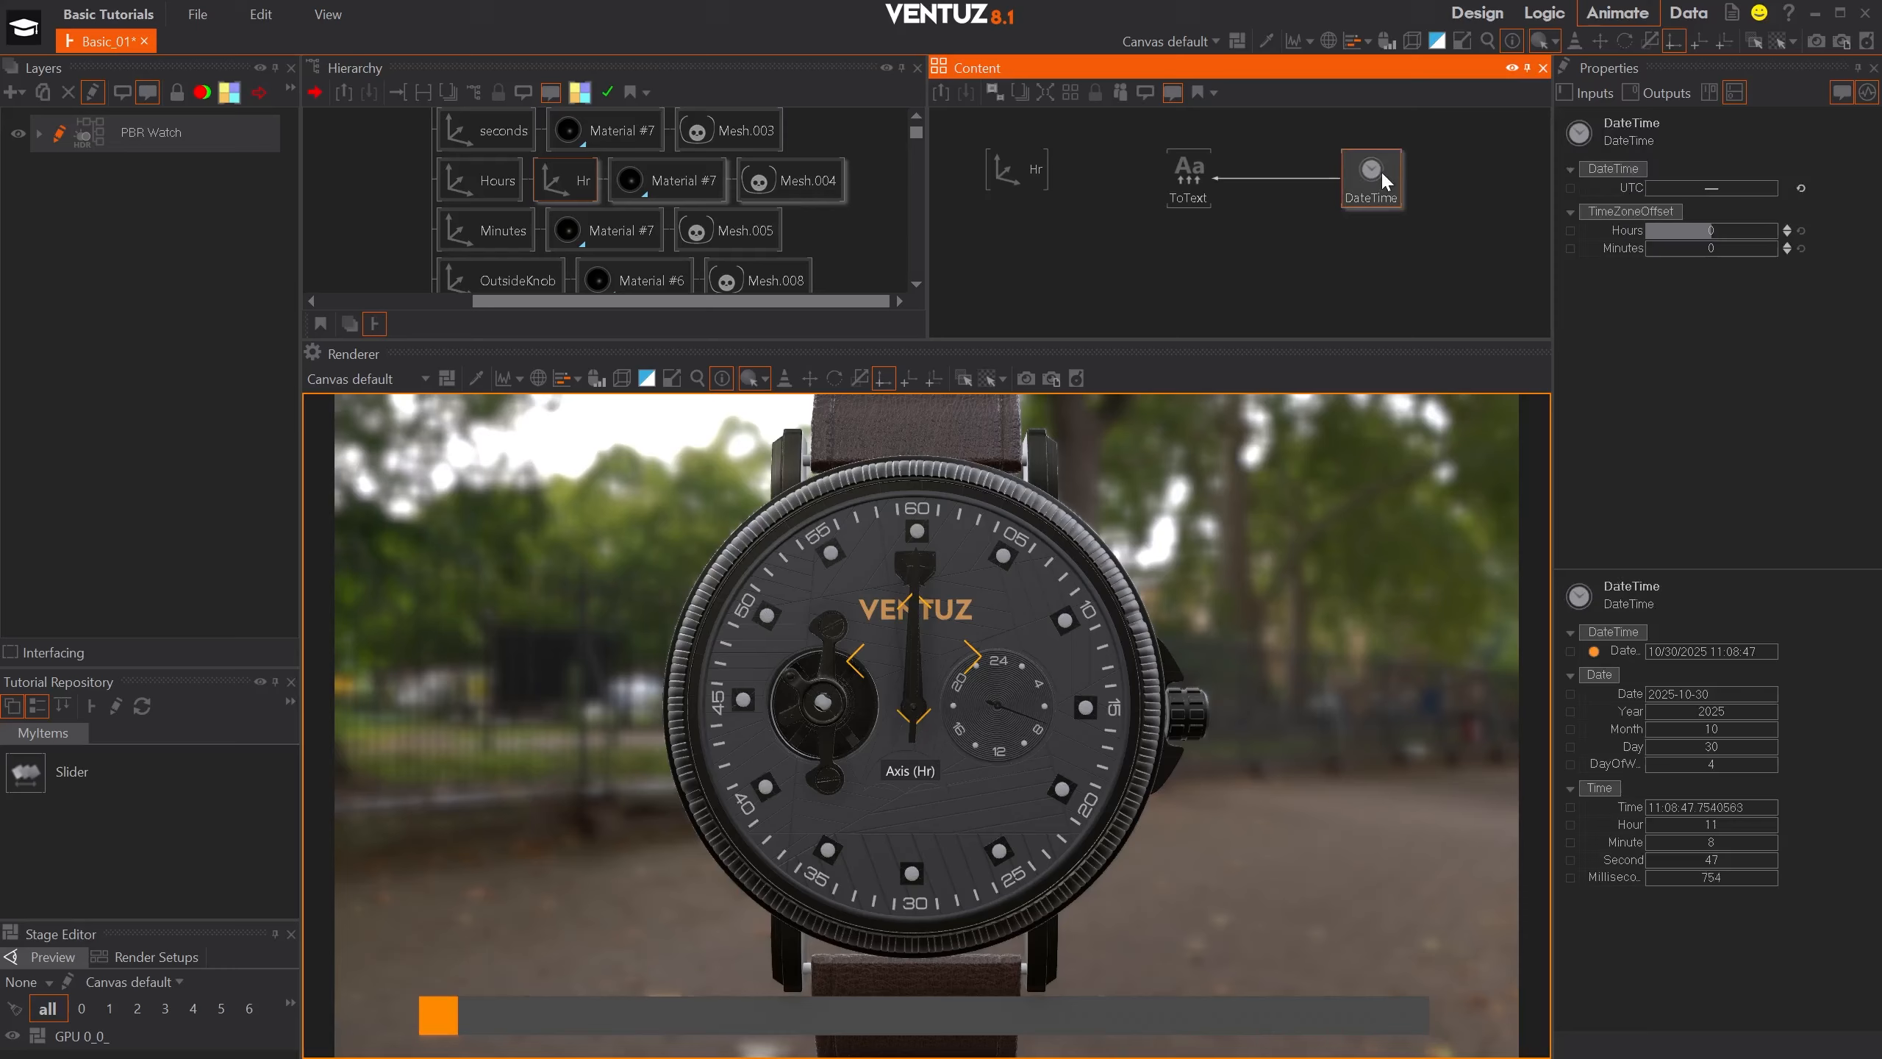
click(1184, 175)
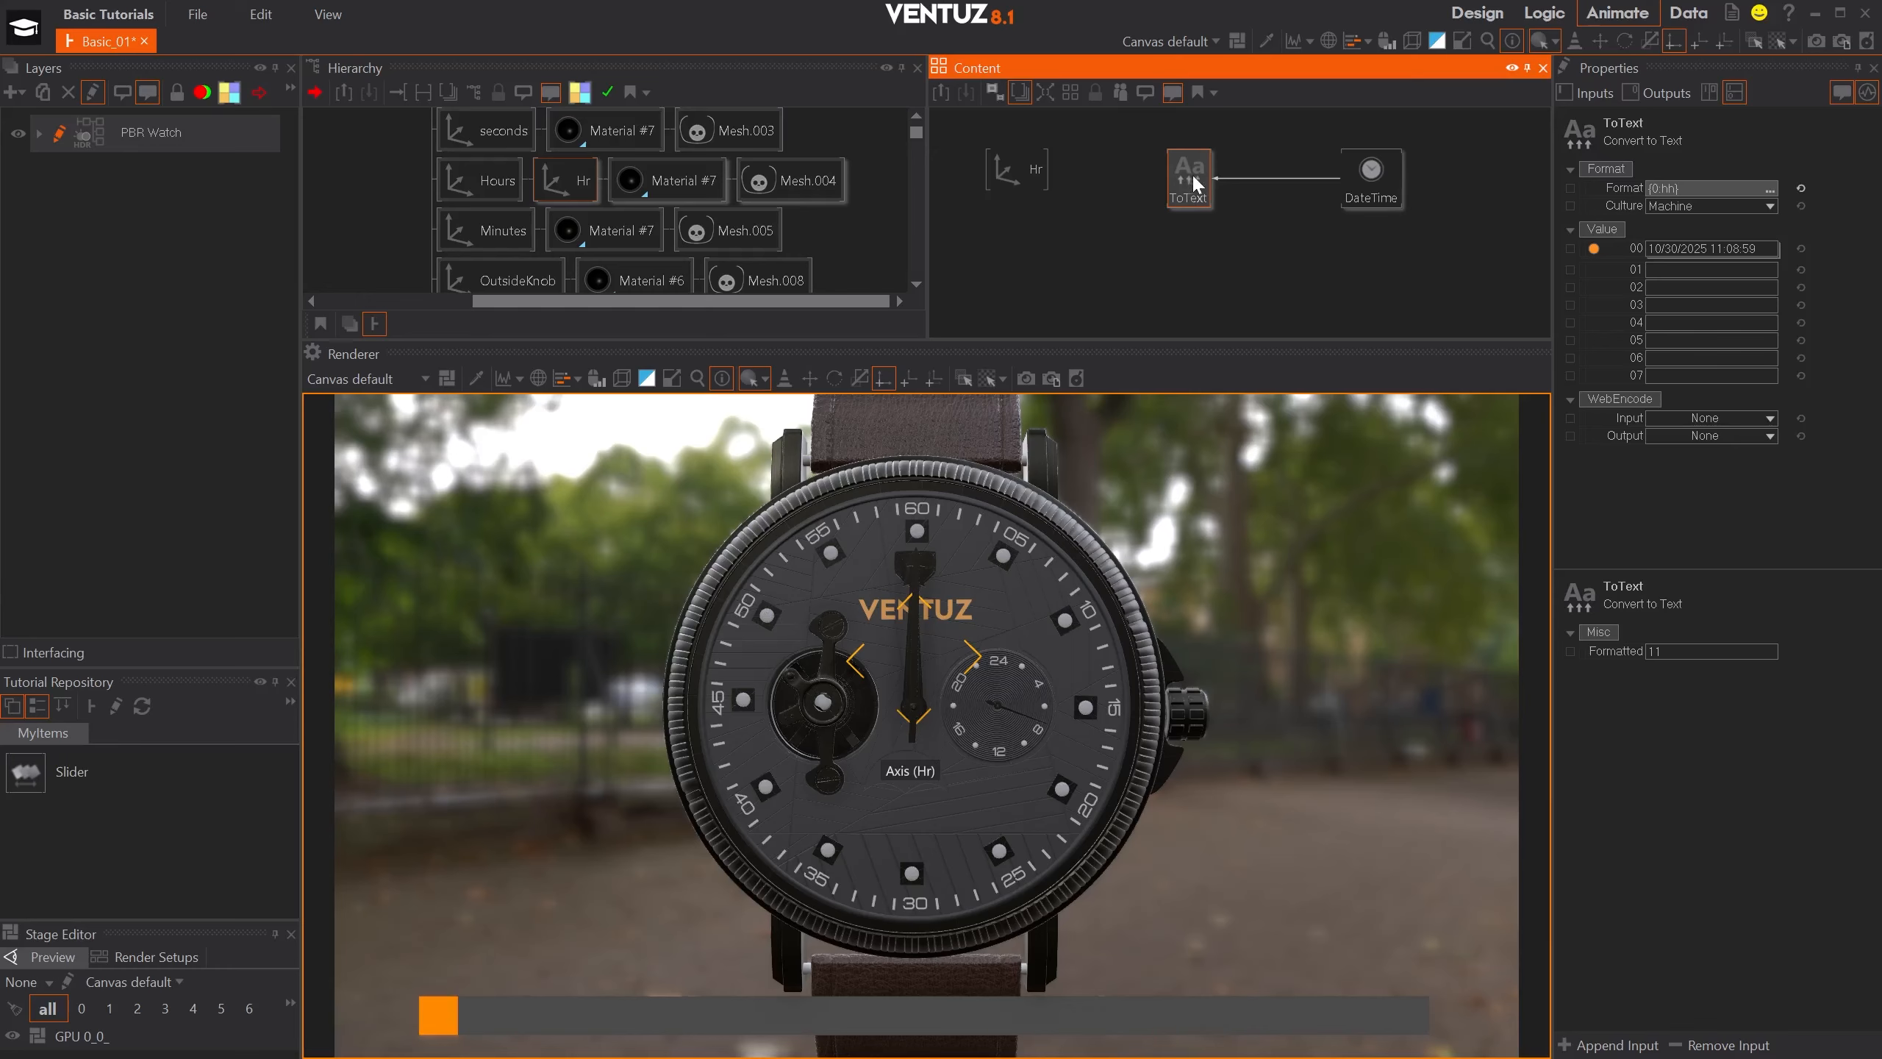
click(1212, 265)
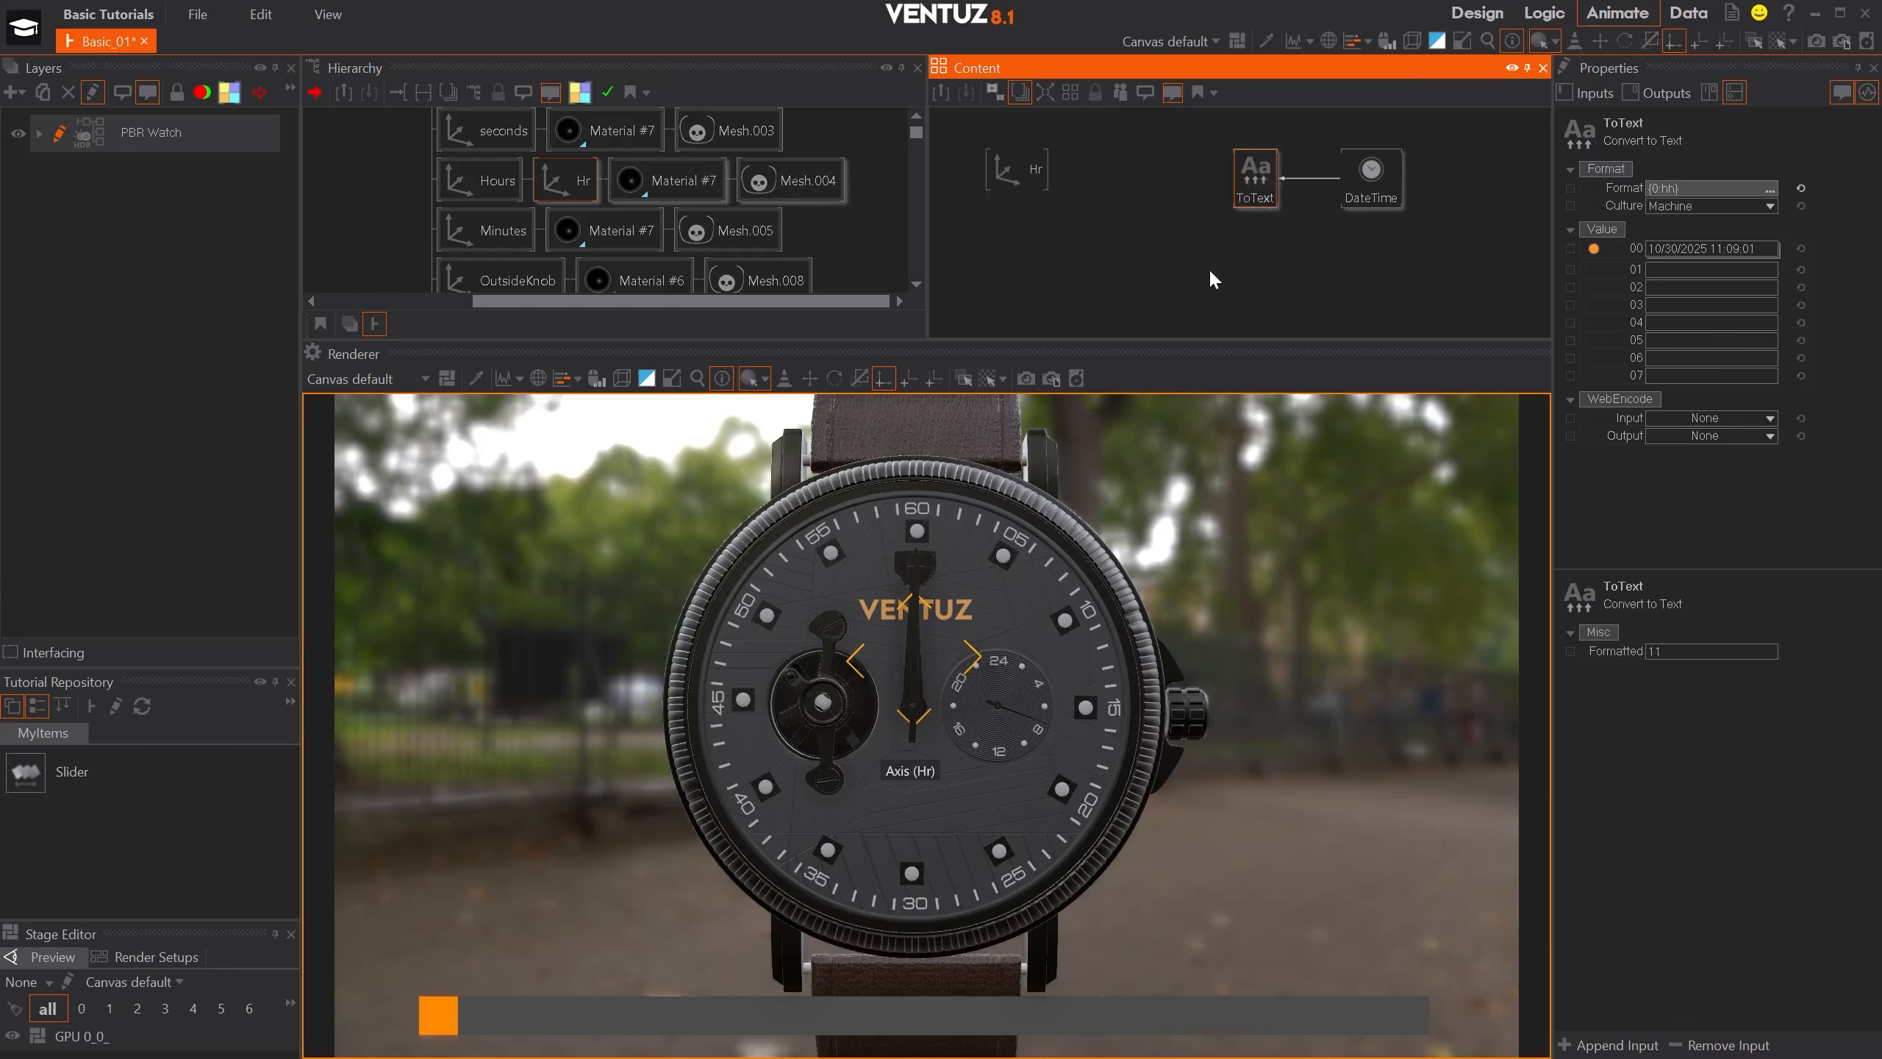
- Add a Clipping node, bind its Input to the ToText node's output, and align it in the row beside ToText
double_click(1166, 267)
text(cli)
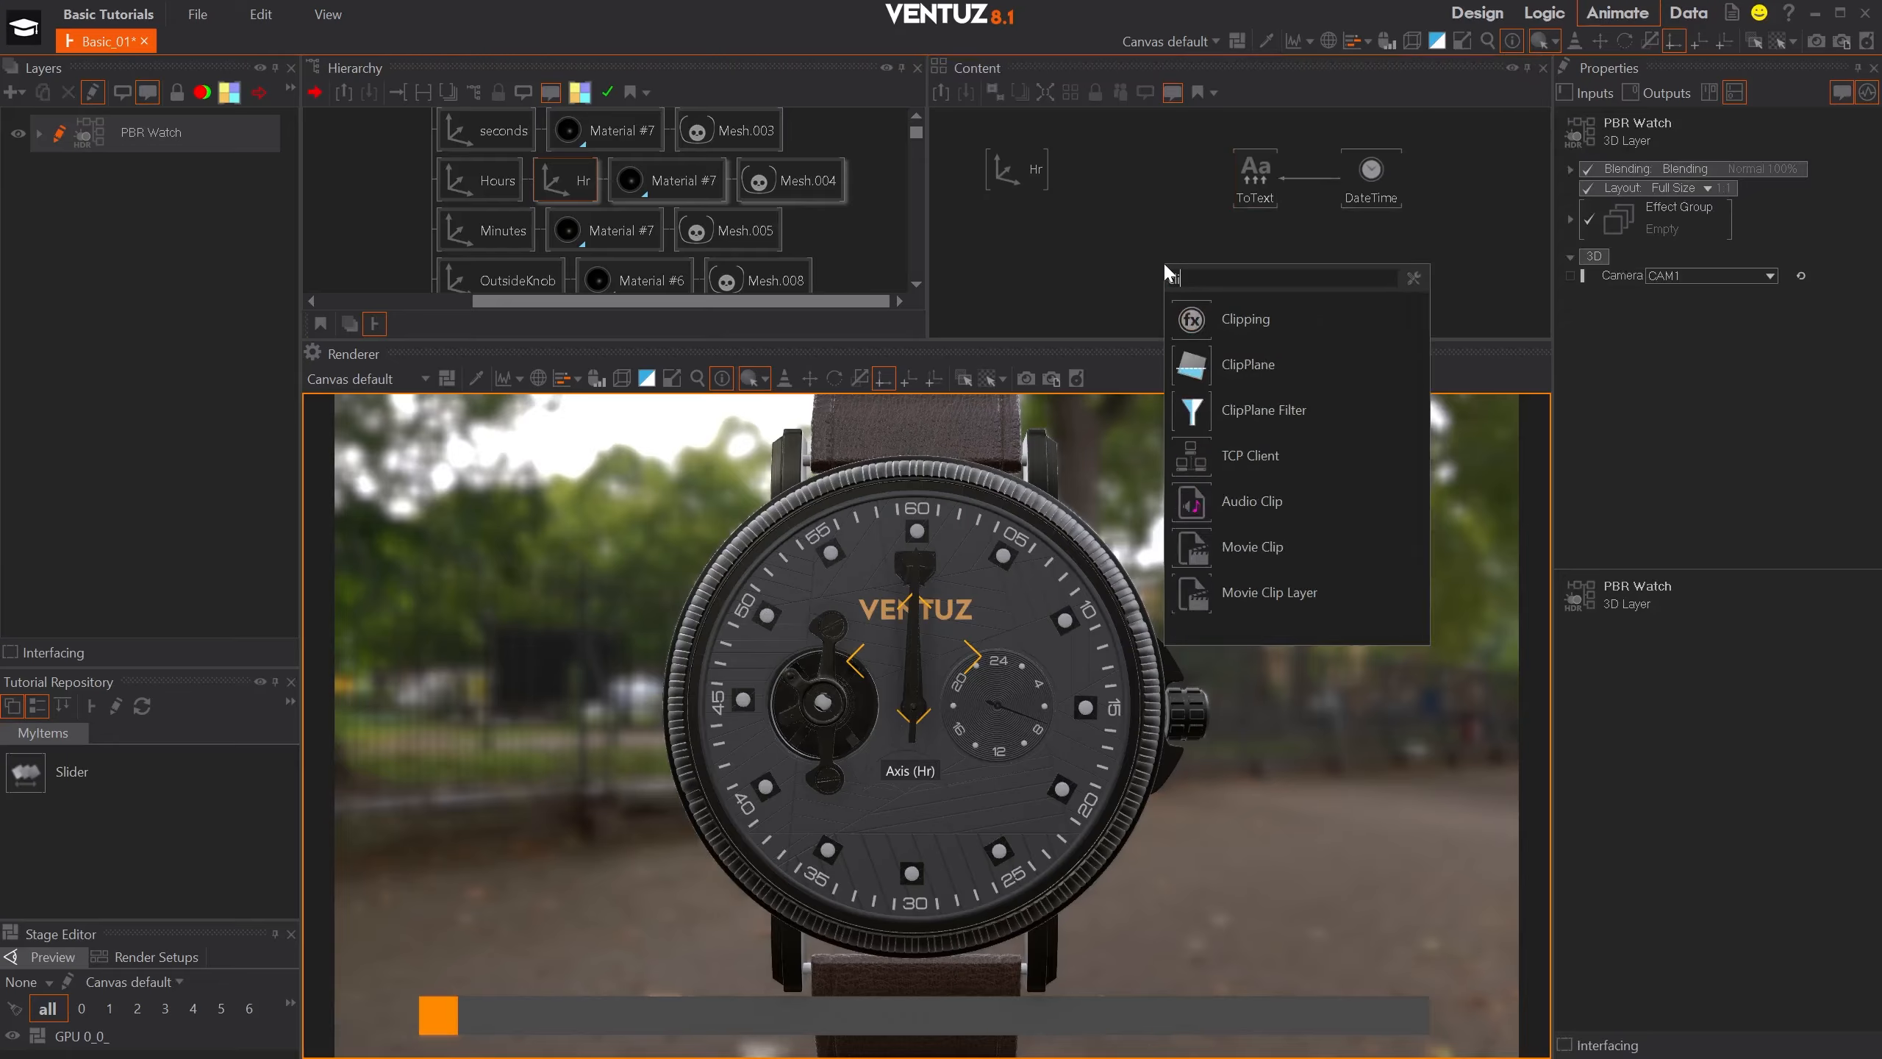
click(1180, 319)
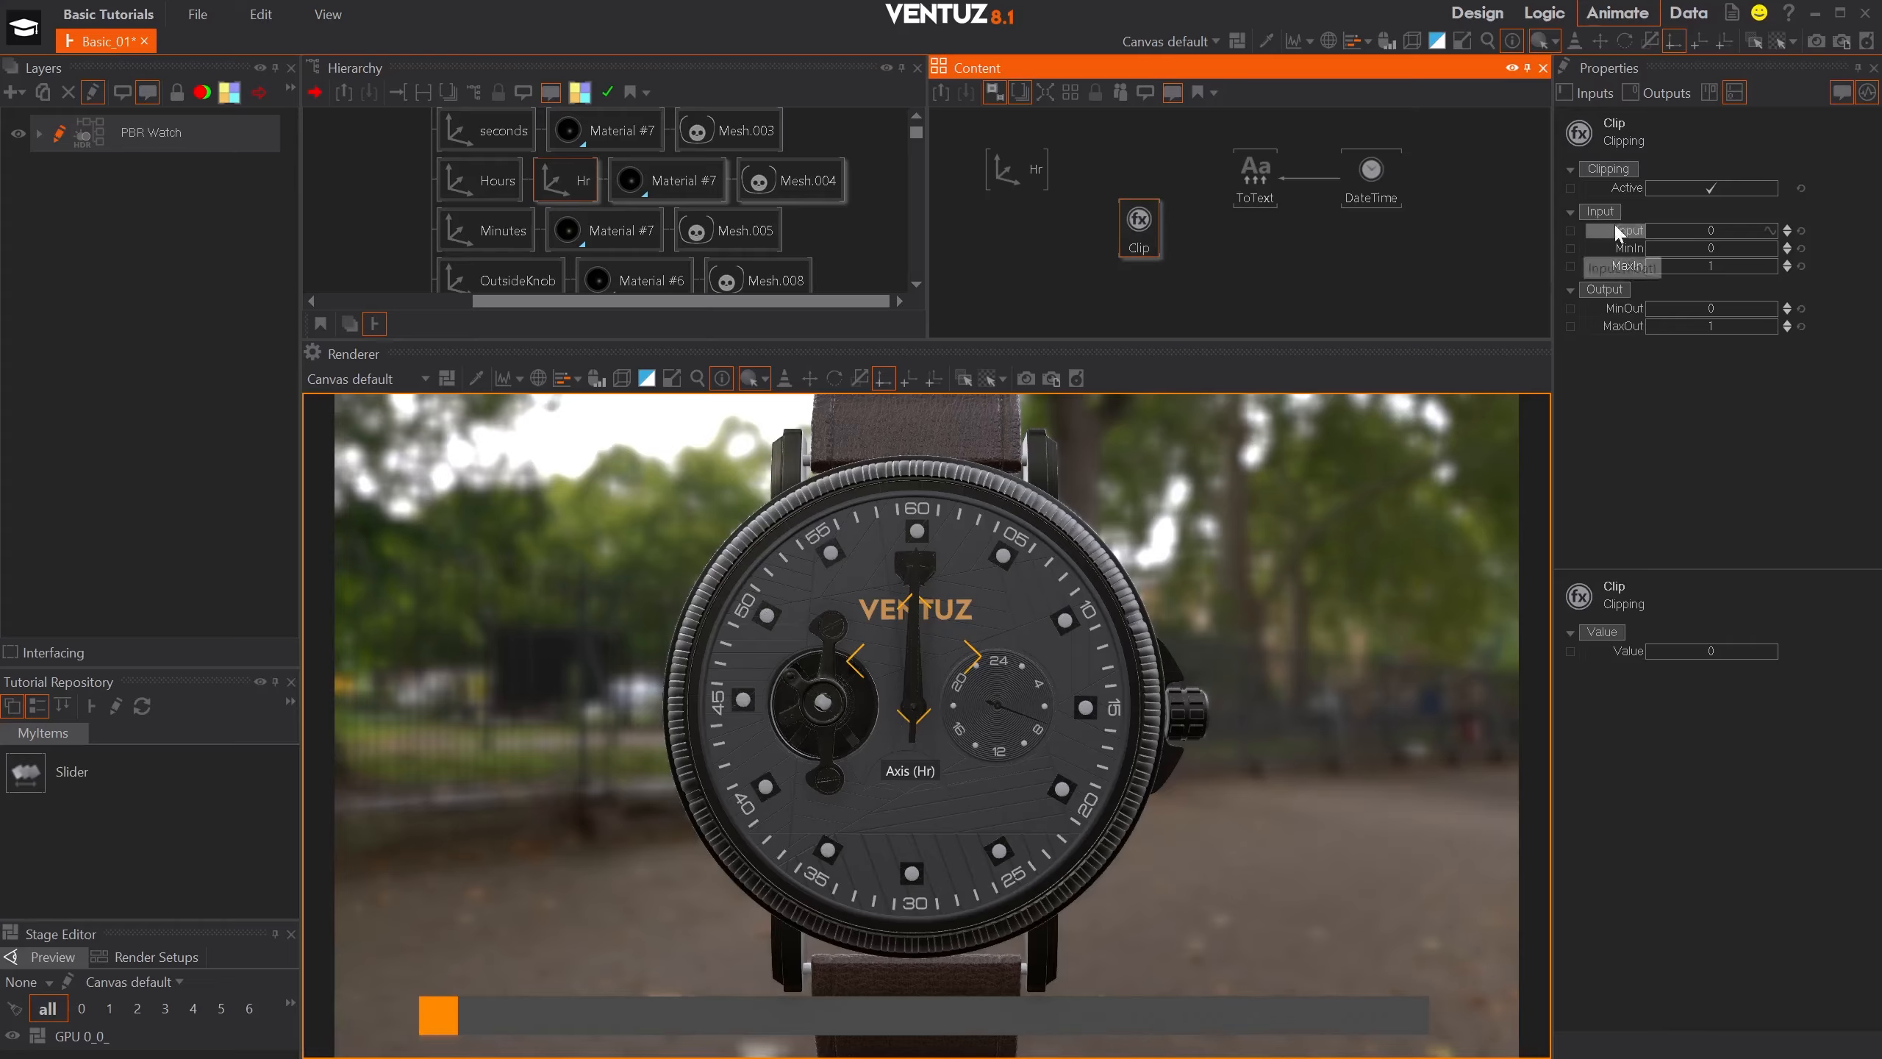
drag(1634, 234, 1255, 182)
drag(1137, 221, 1148, 173)
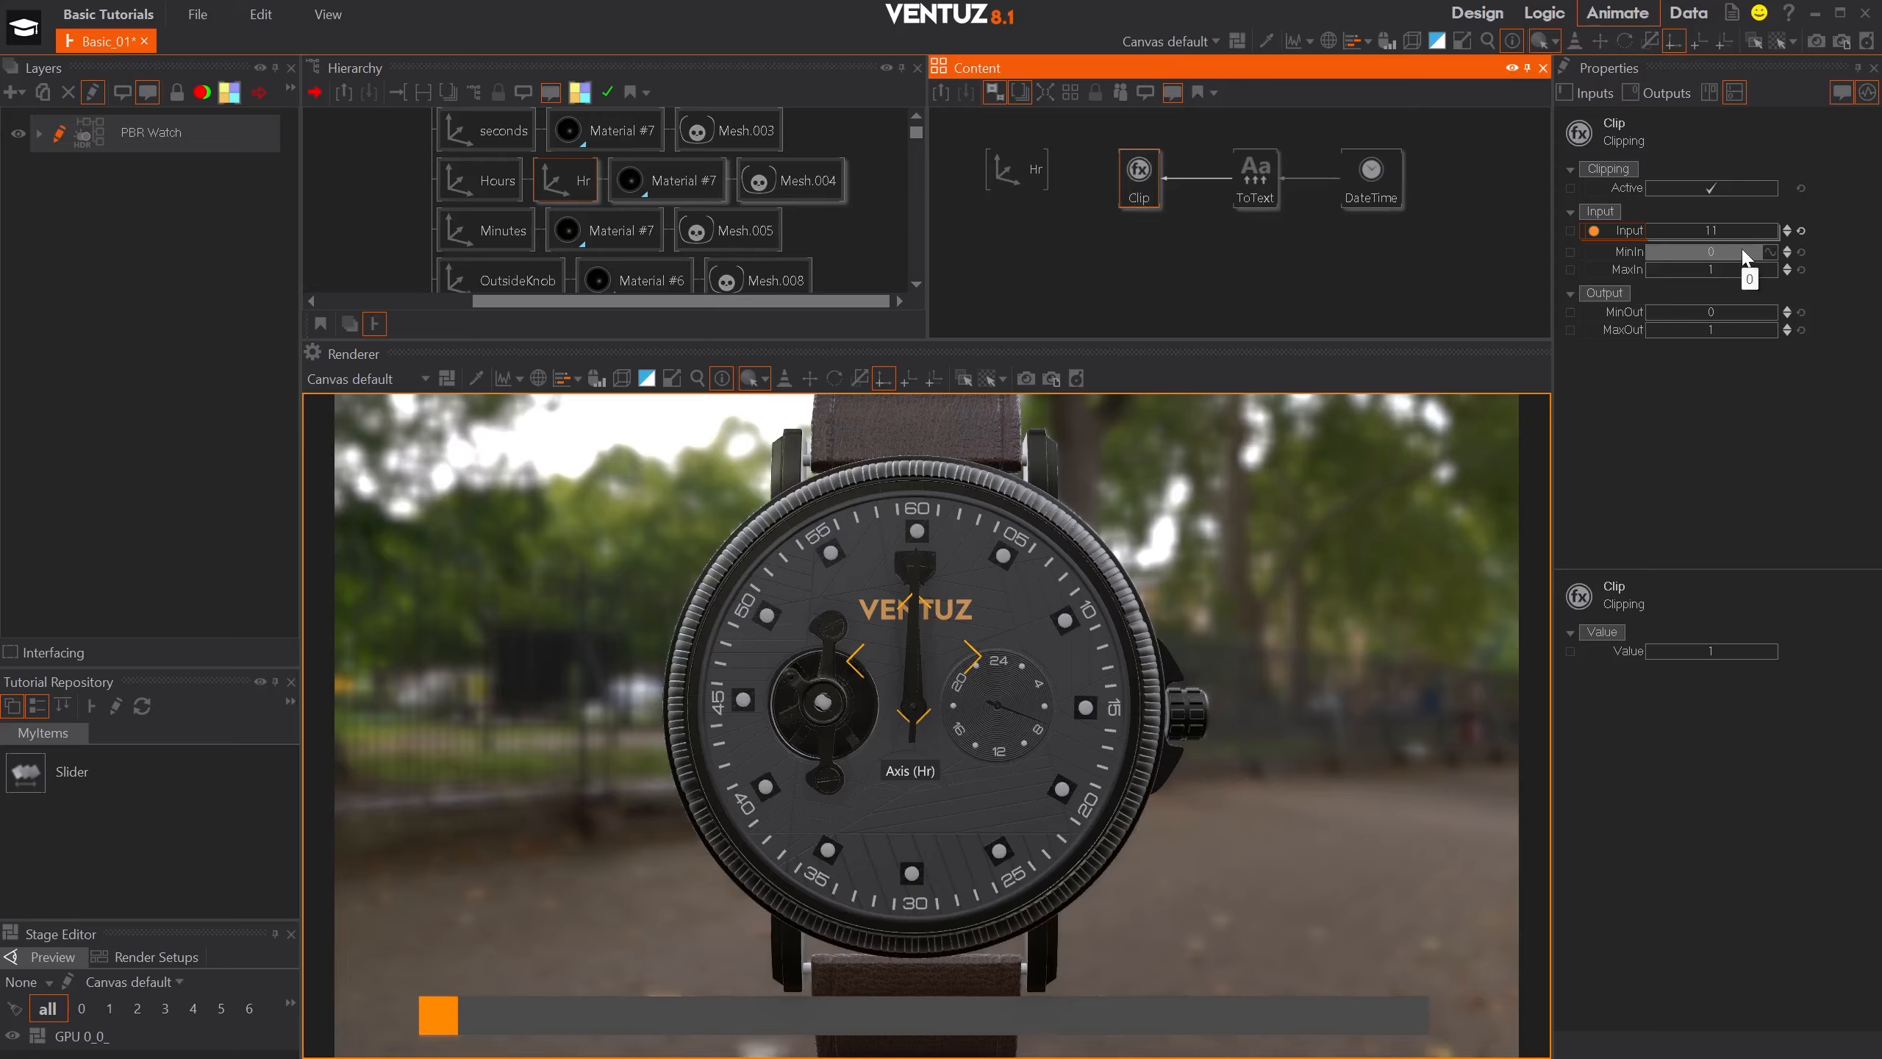
- Set the Clip node's MaxIn to 12, MinOut to 360 and MaxOut to 0, and shift the connected node chain away from Hr
click(1732, 268)
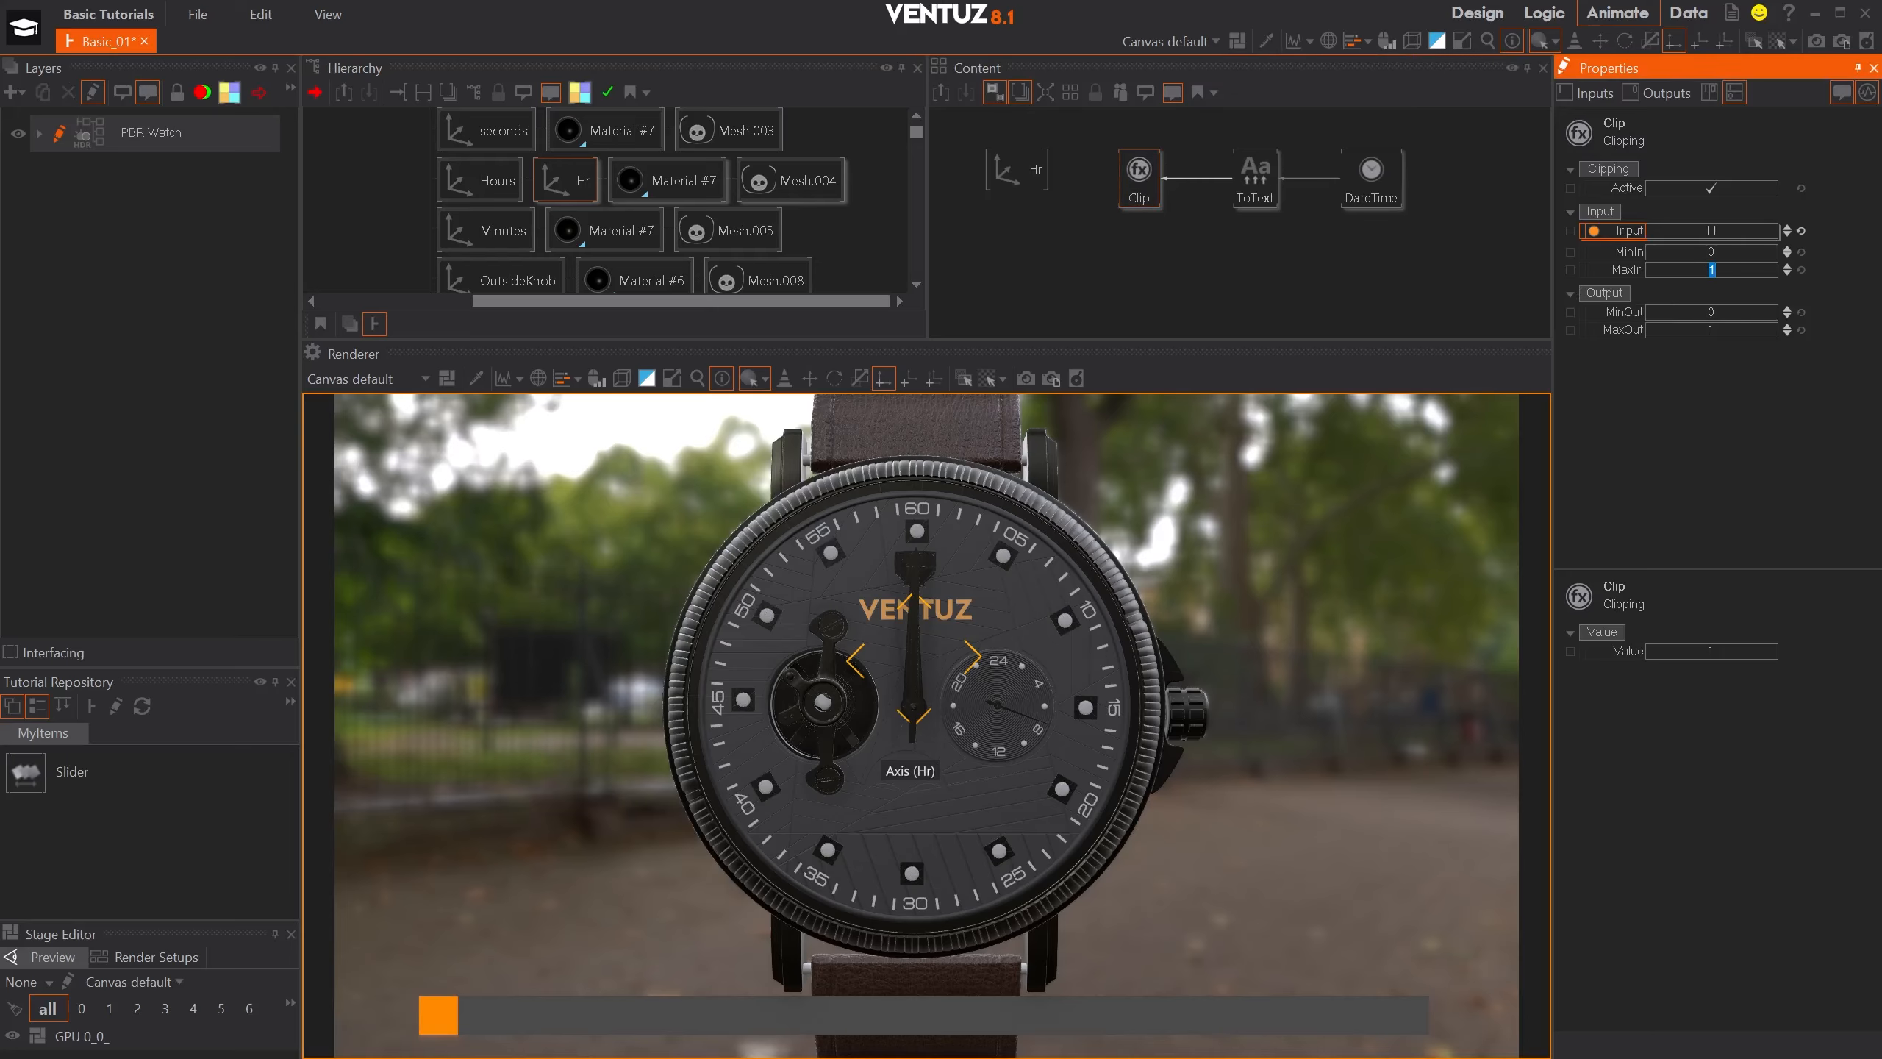
text(12)
click(1731, 309)
text(360)
key(Return)
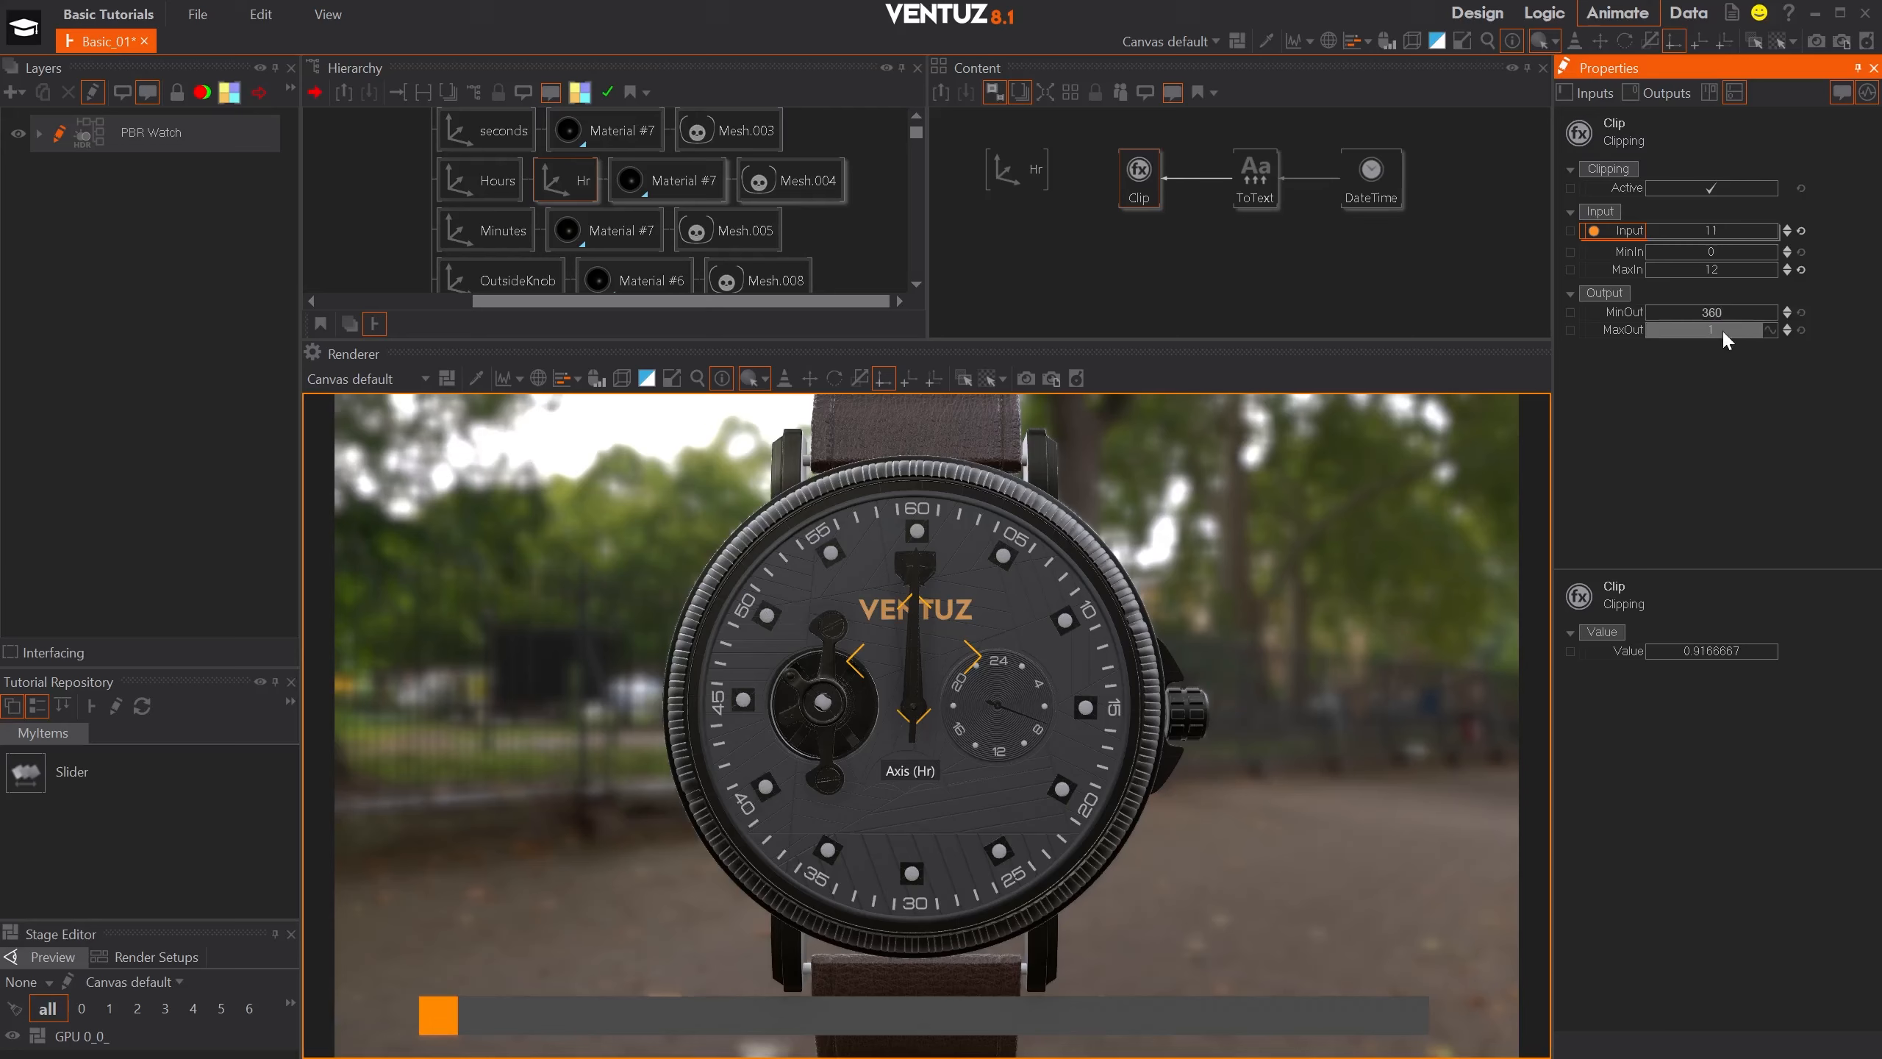
click(1724, 332)
text(0)
key(Return)
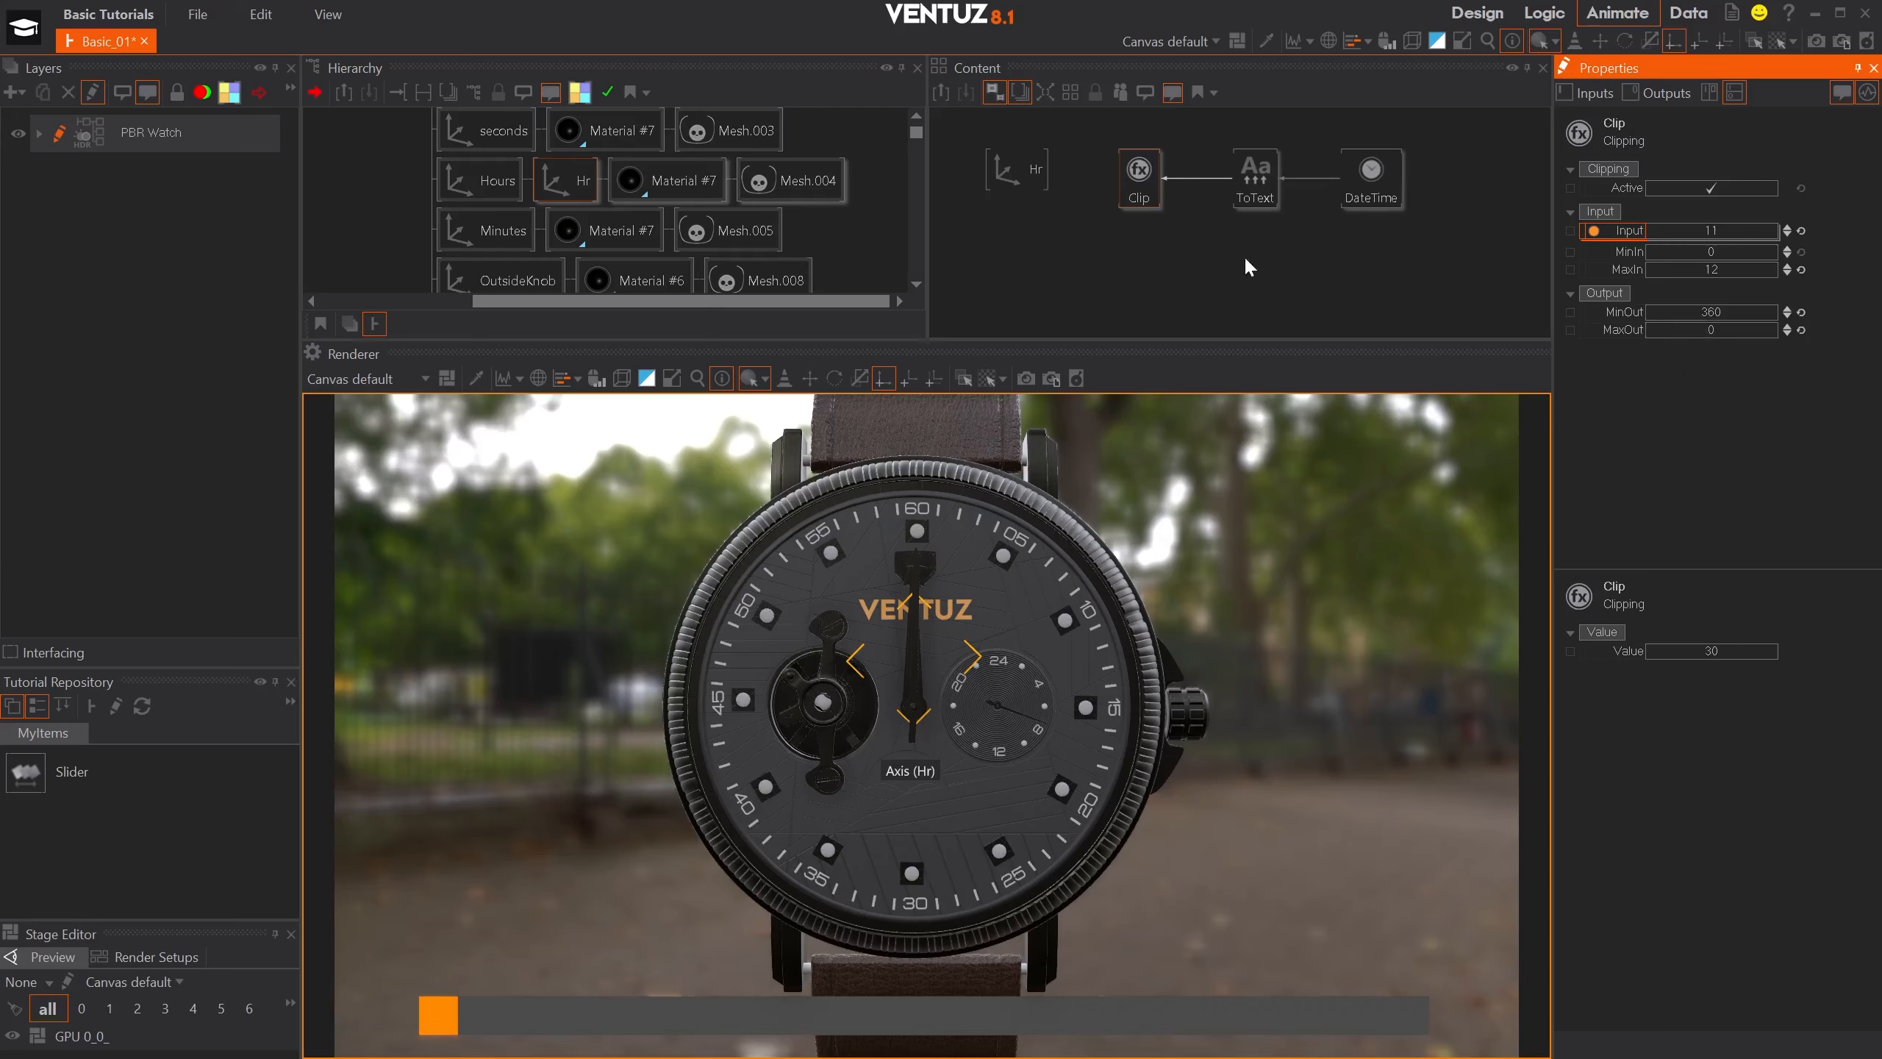
drag(1109, 115, 1458, 169)
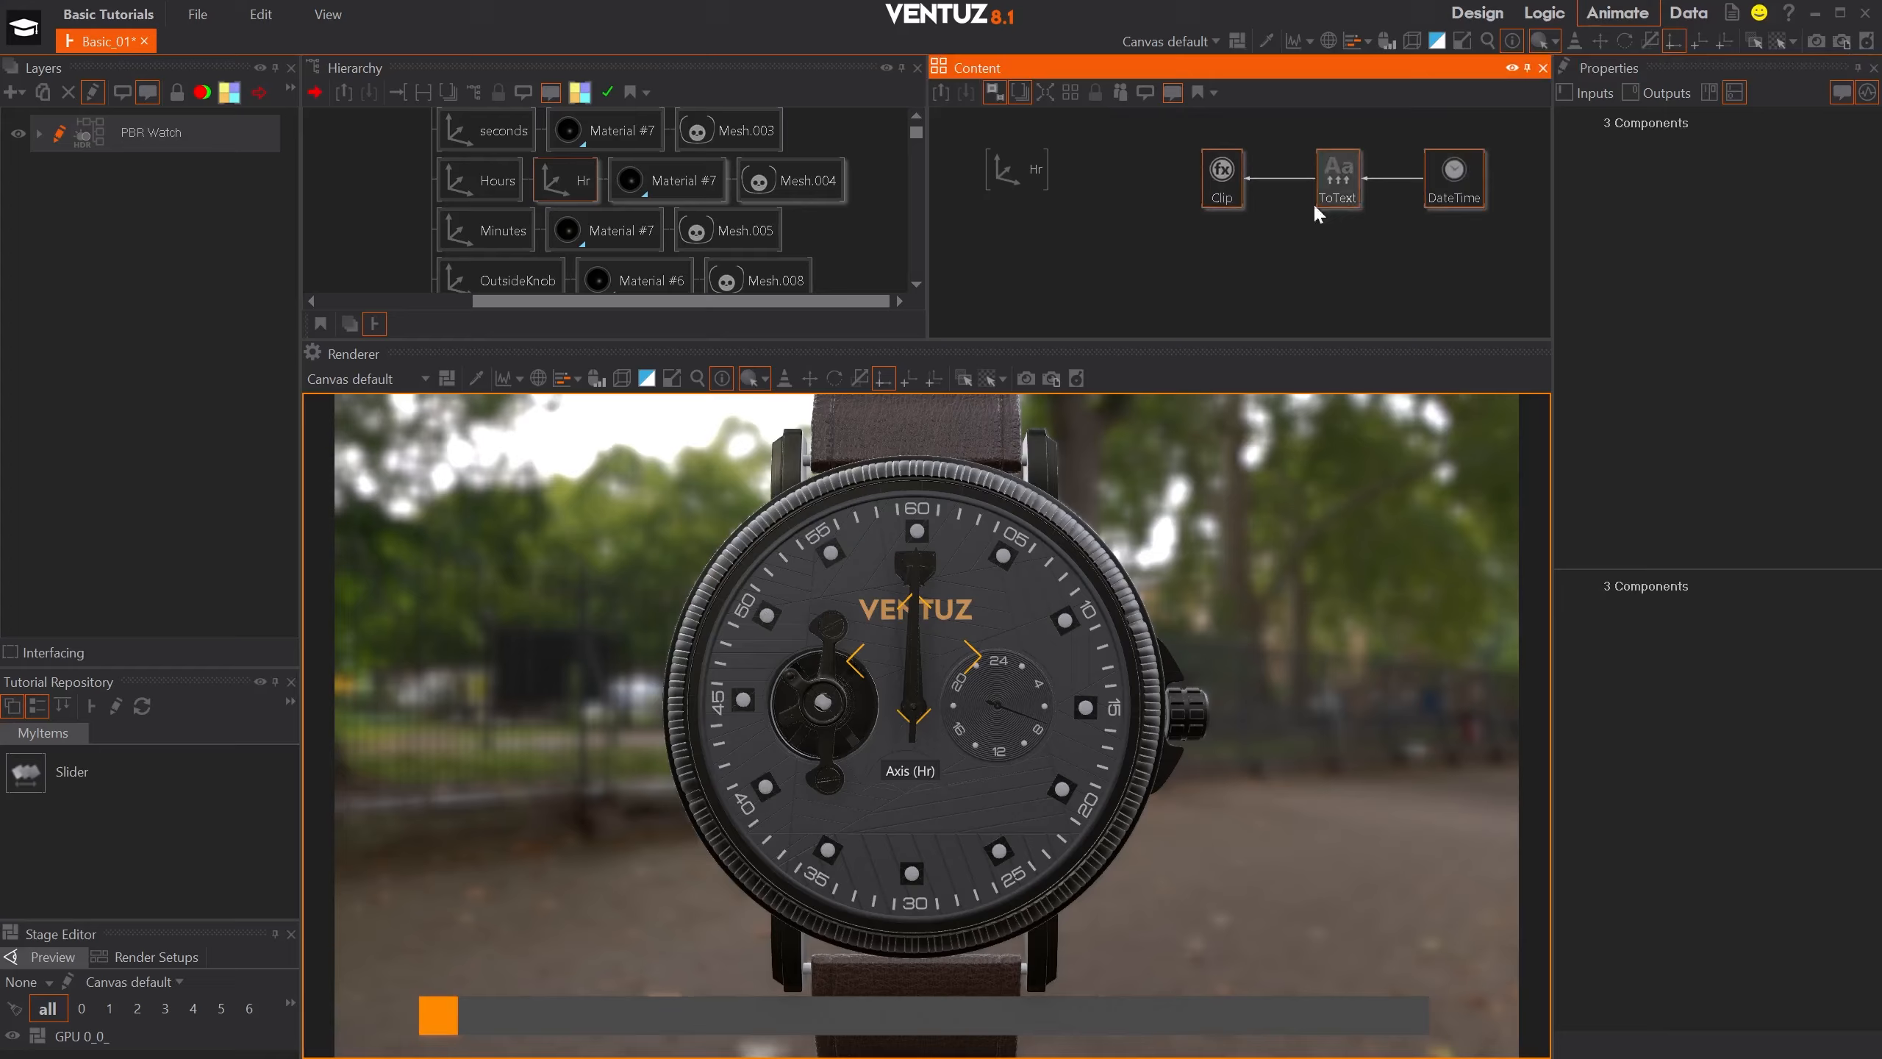
- After trying out the Hr axis's Y and Z rotation, bind its Rotation Z to the Clip node's value
click(1167, 210)
click(1026, 169)
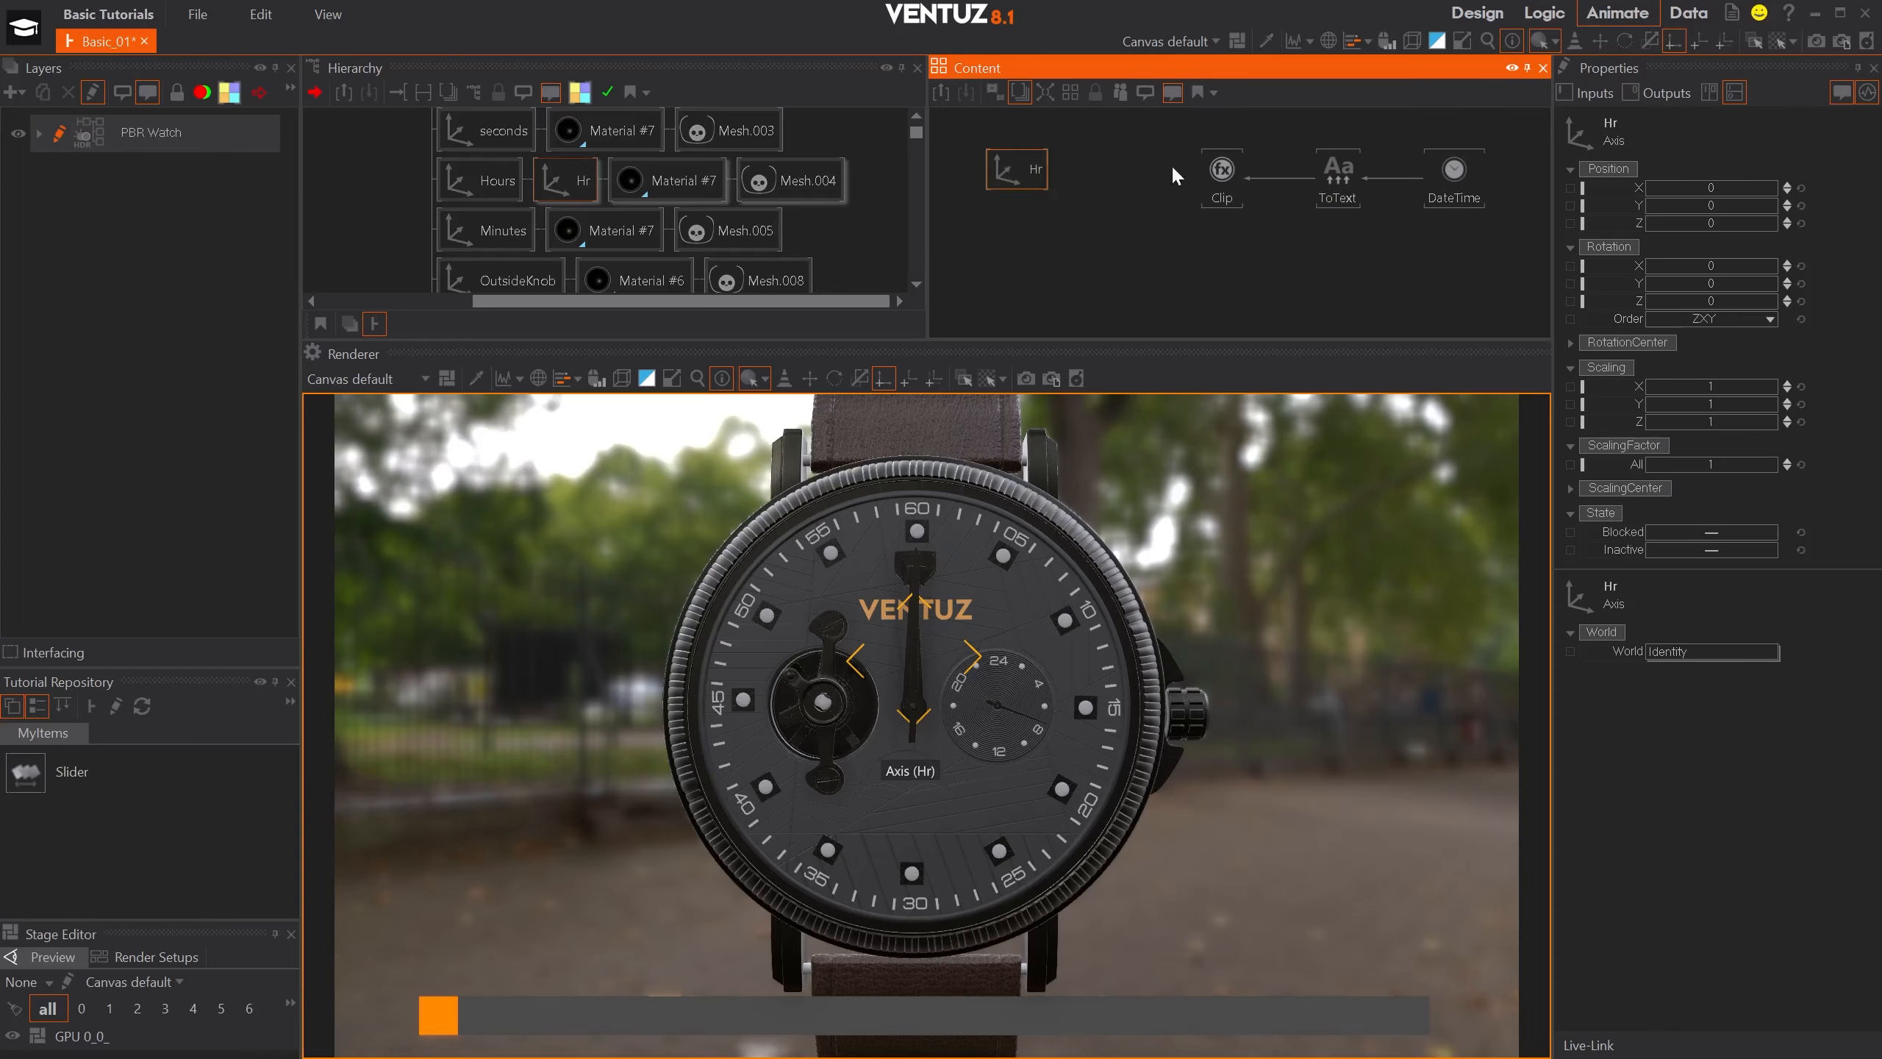
click(1726, 286)
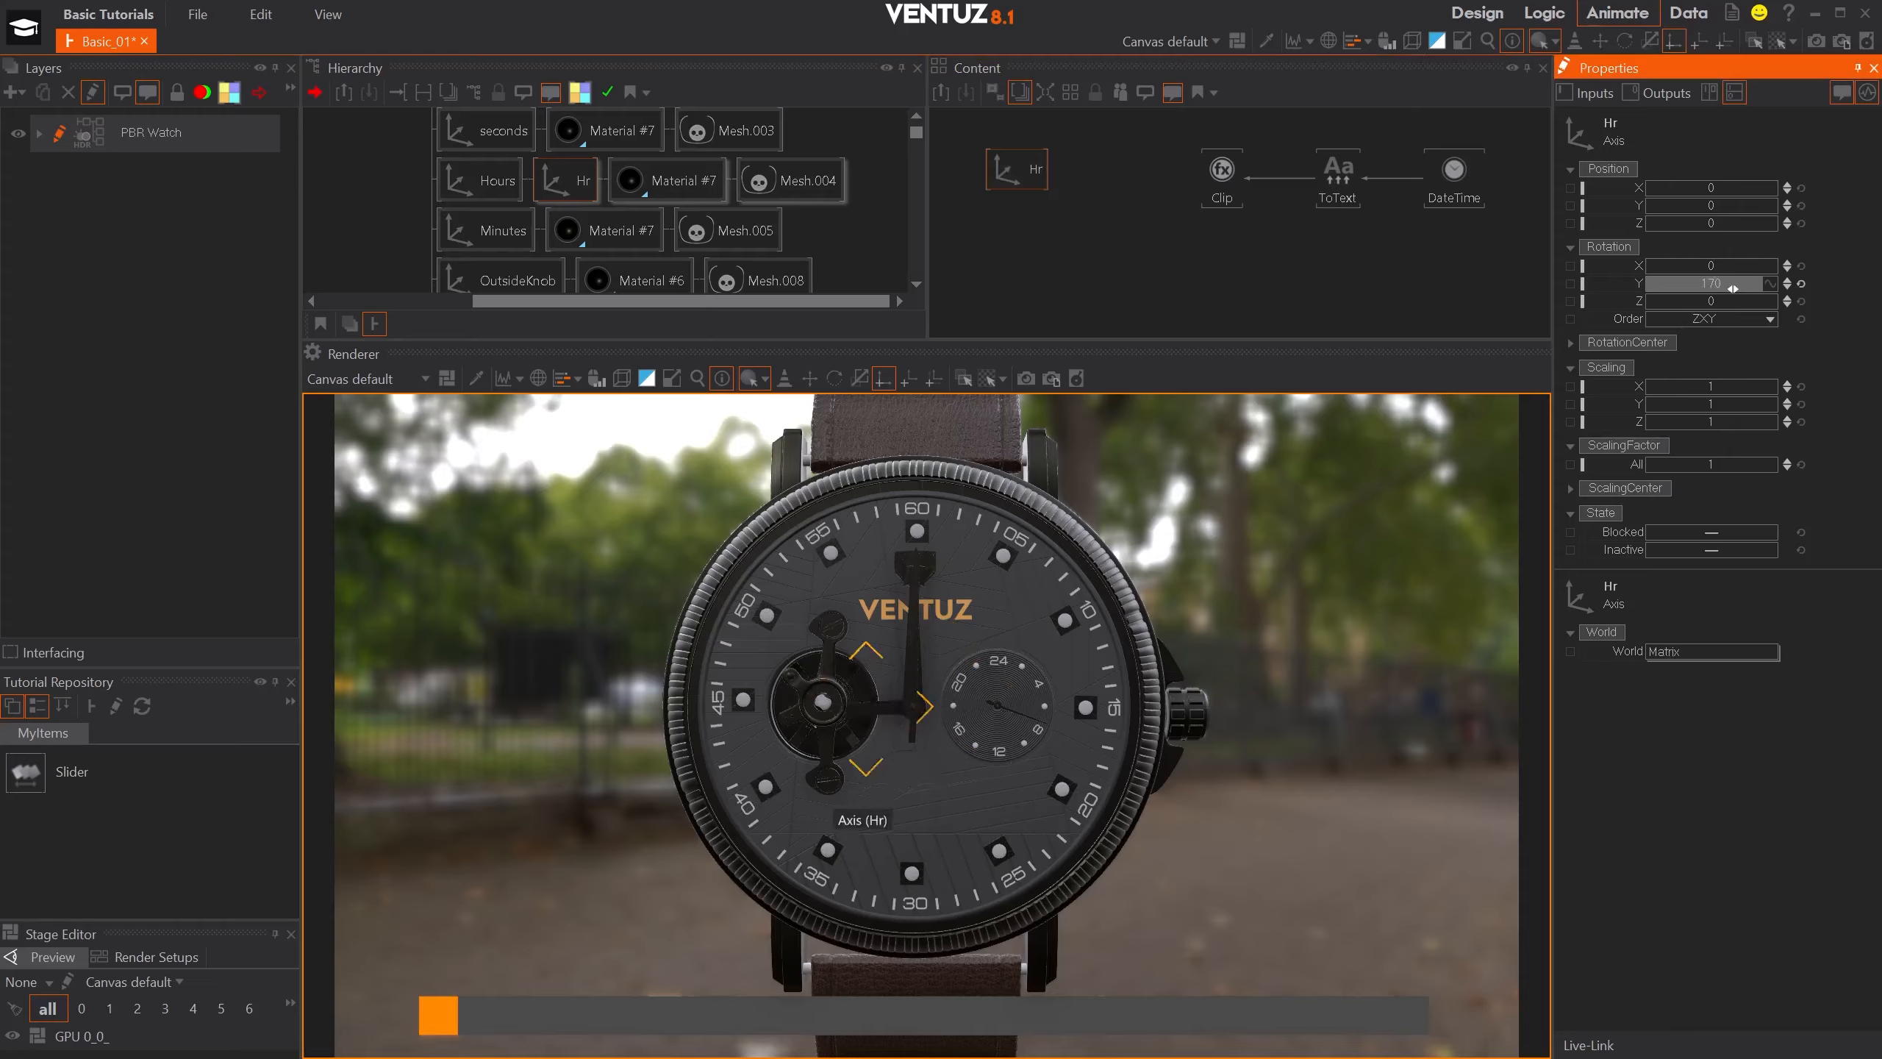
drag(1721, 300, 1770, 297)
key(ctrl+z)
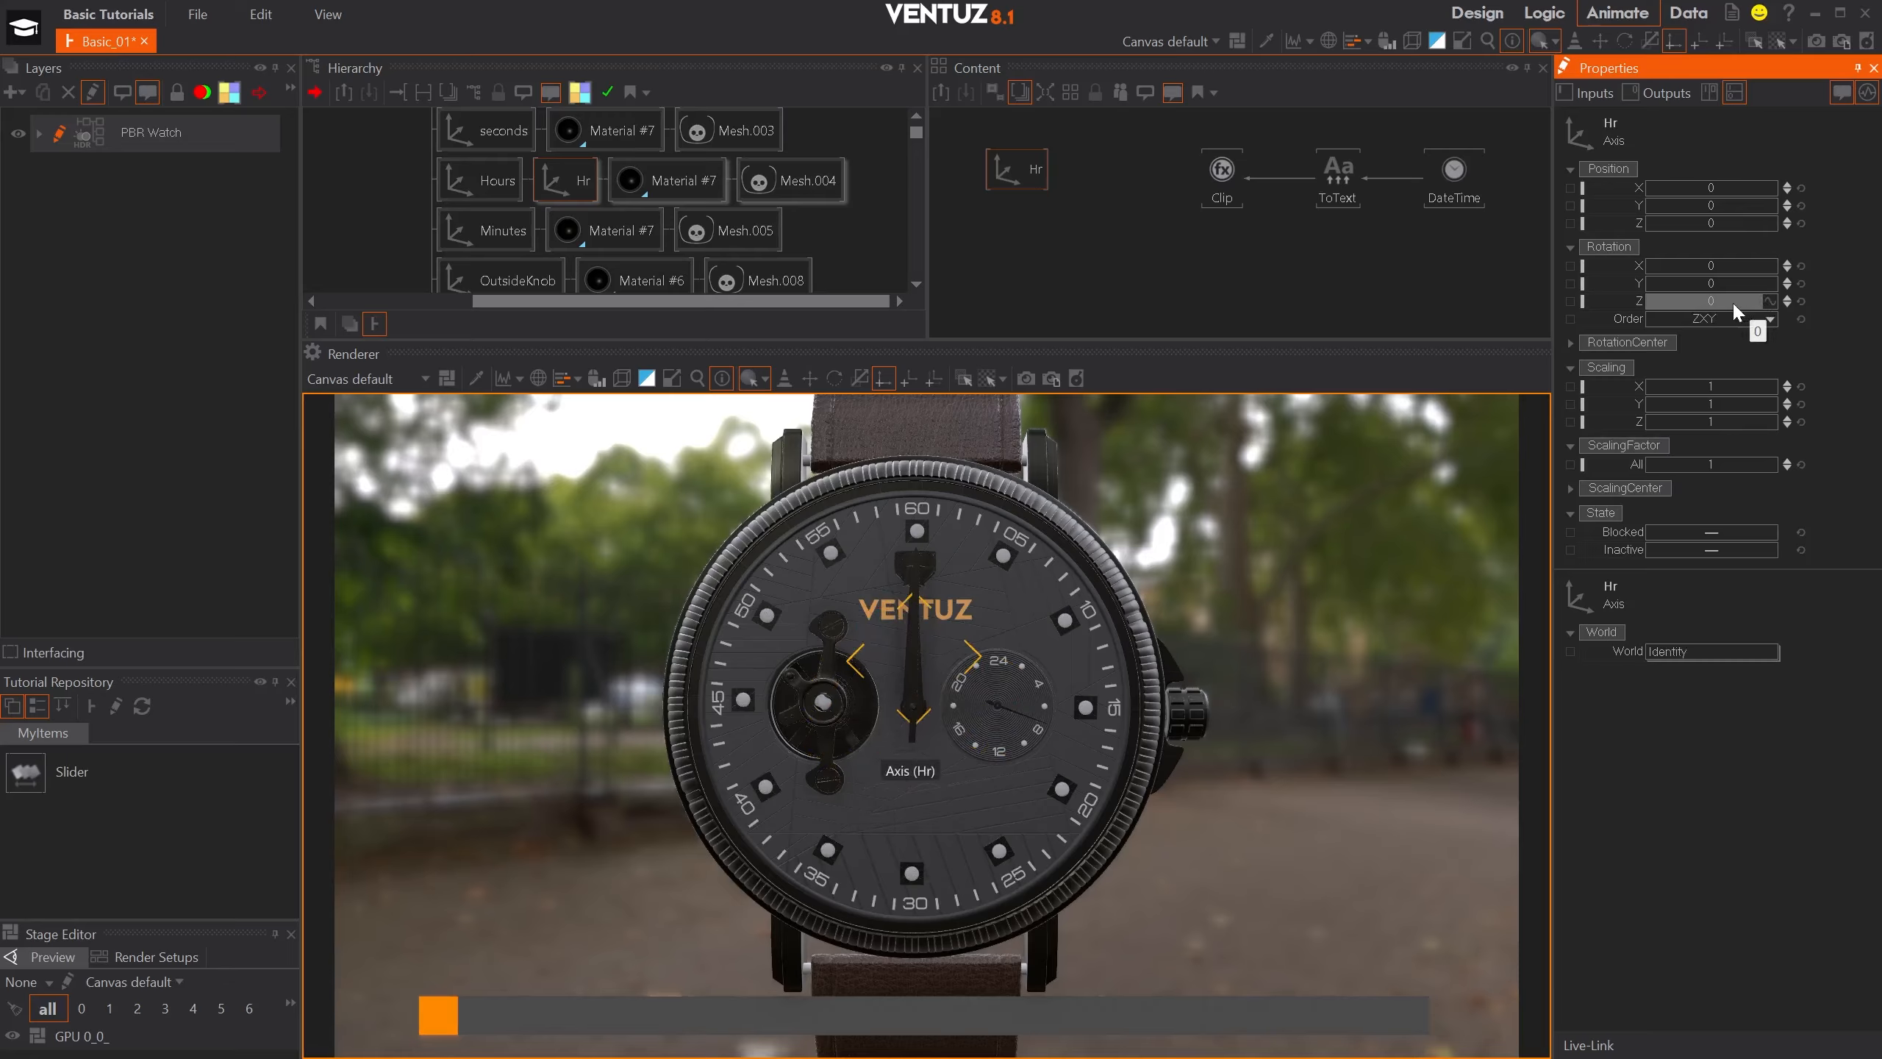
drag(1609, 294, 1228, 169)
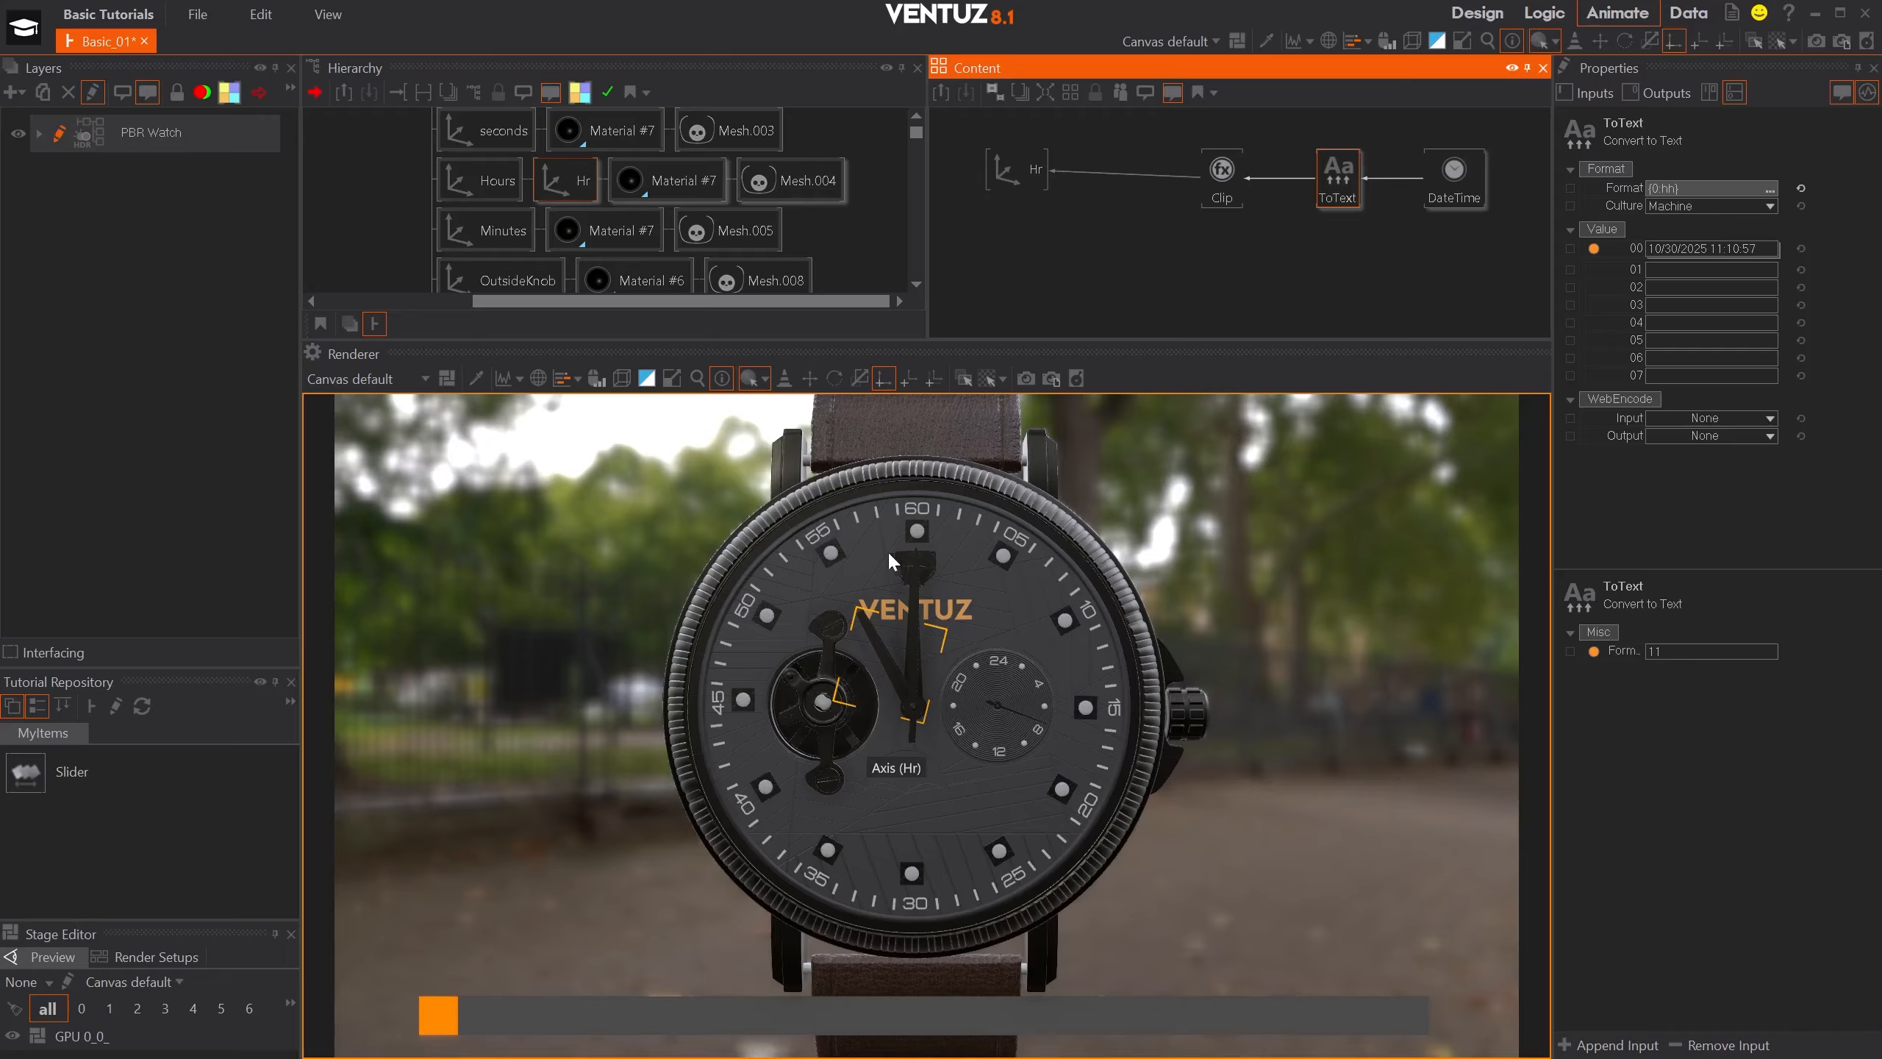
- Add a second Clipping node below the Clip node and rename it TimeAdder
click(1230, 266)
text(cli)
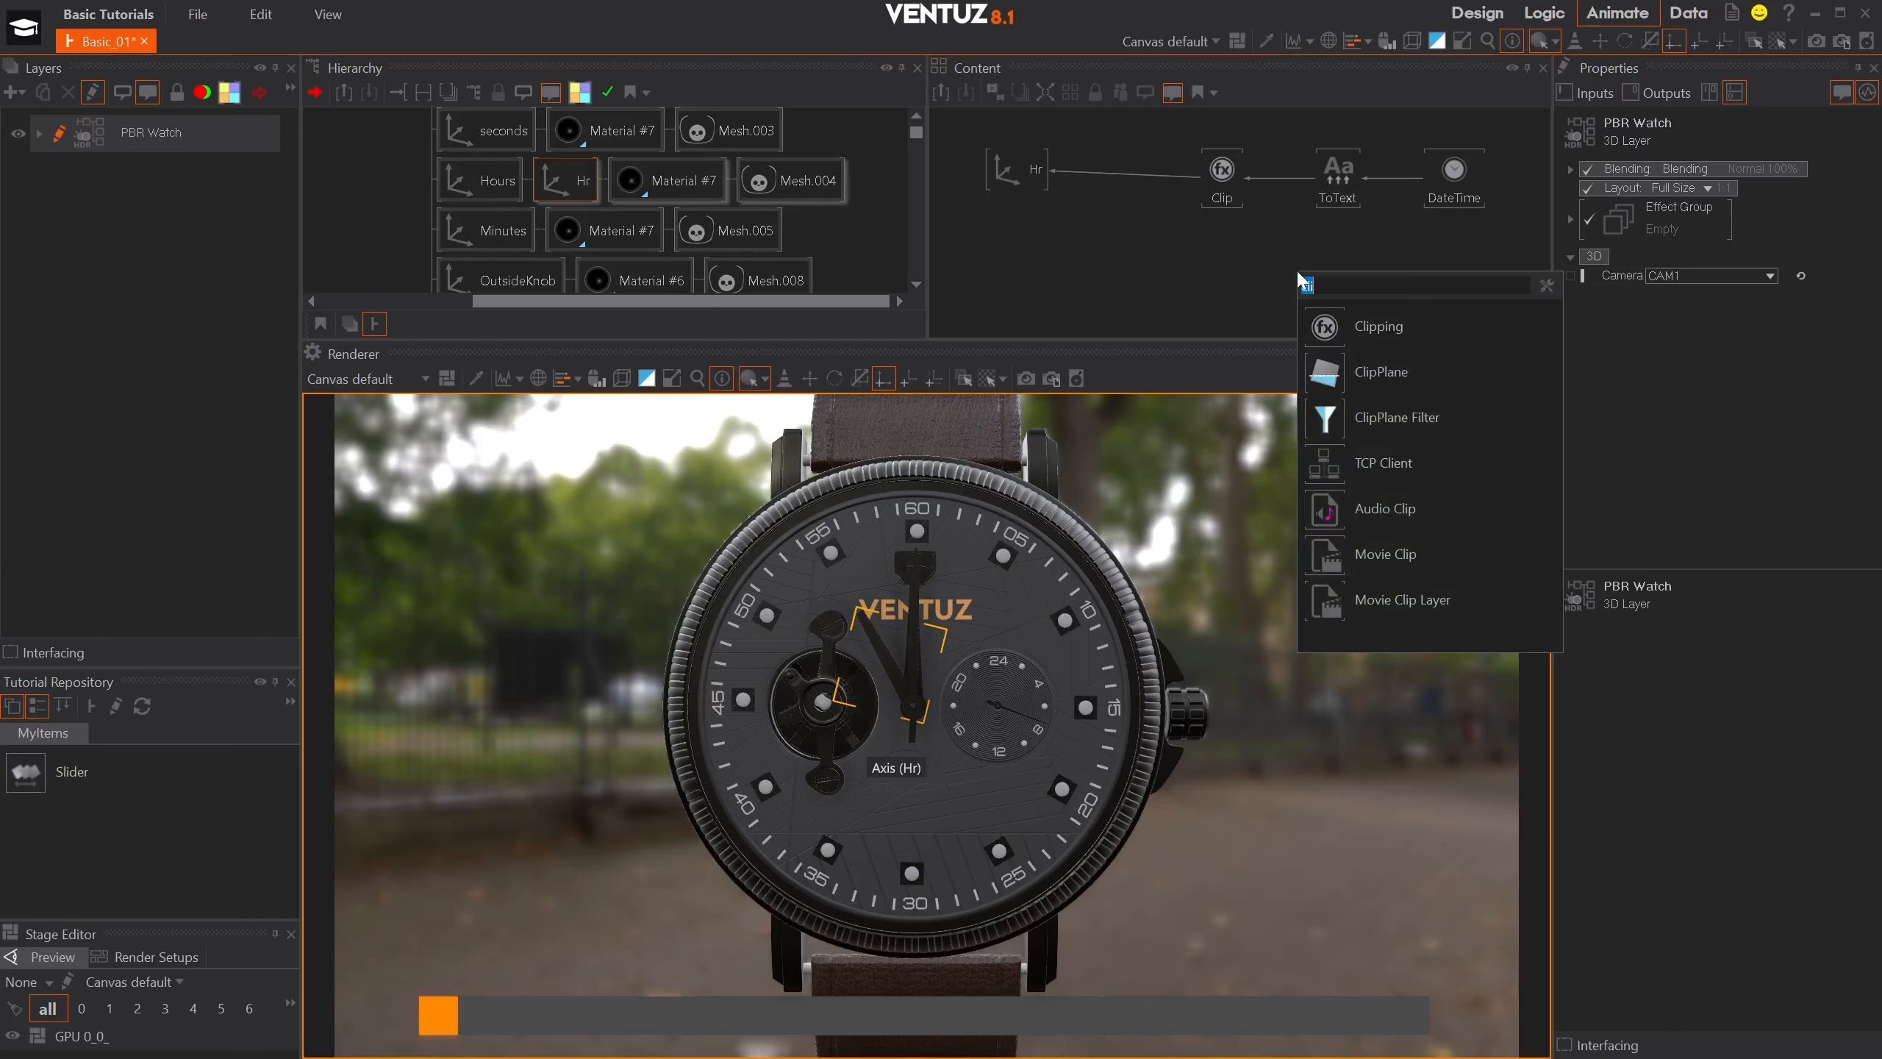
click(1323, 327)
click(1227, 291)
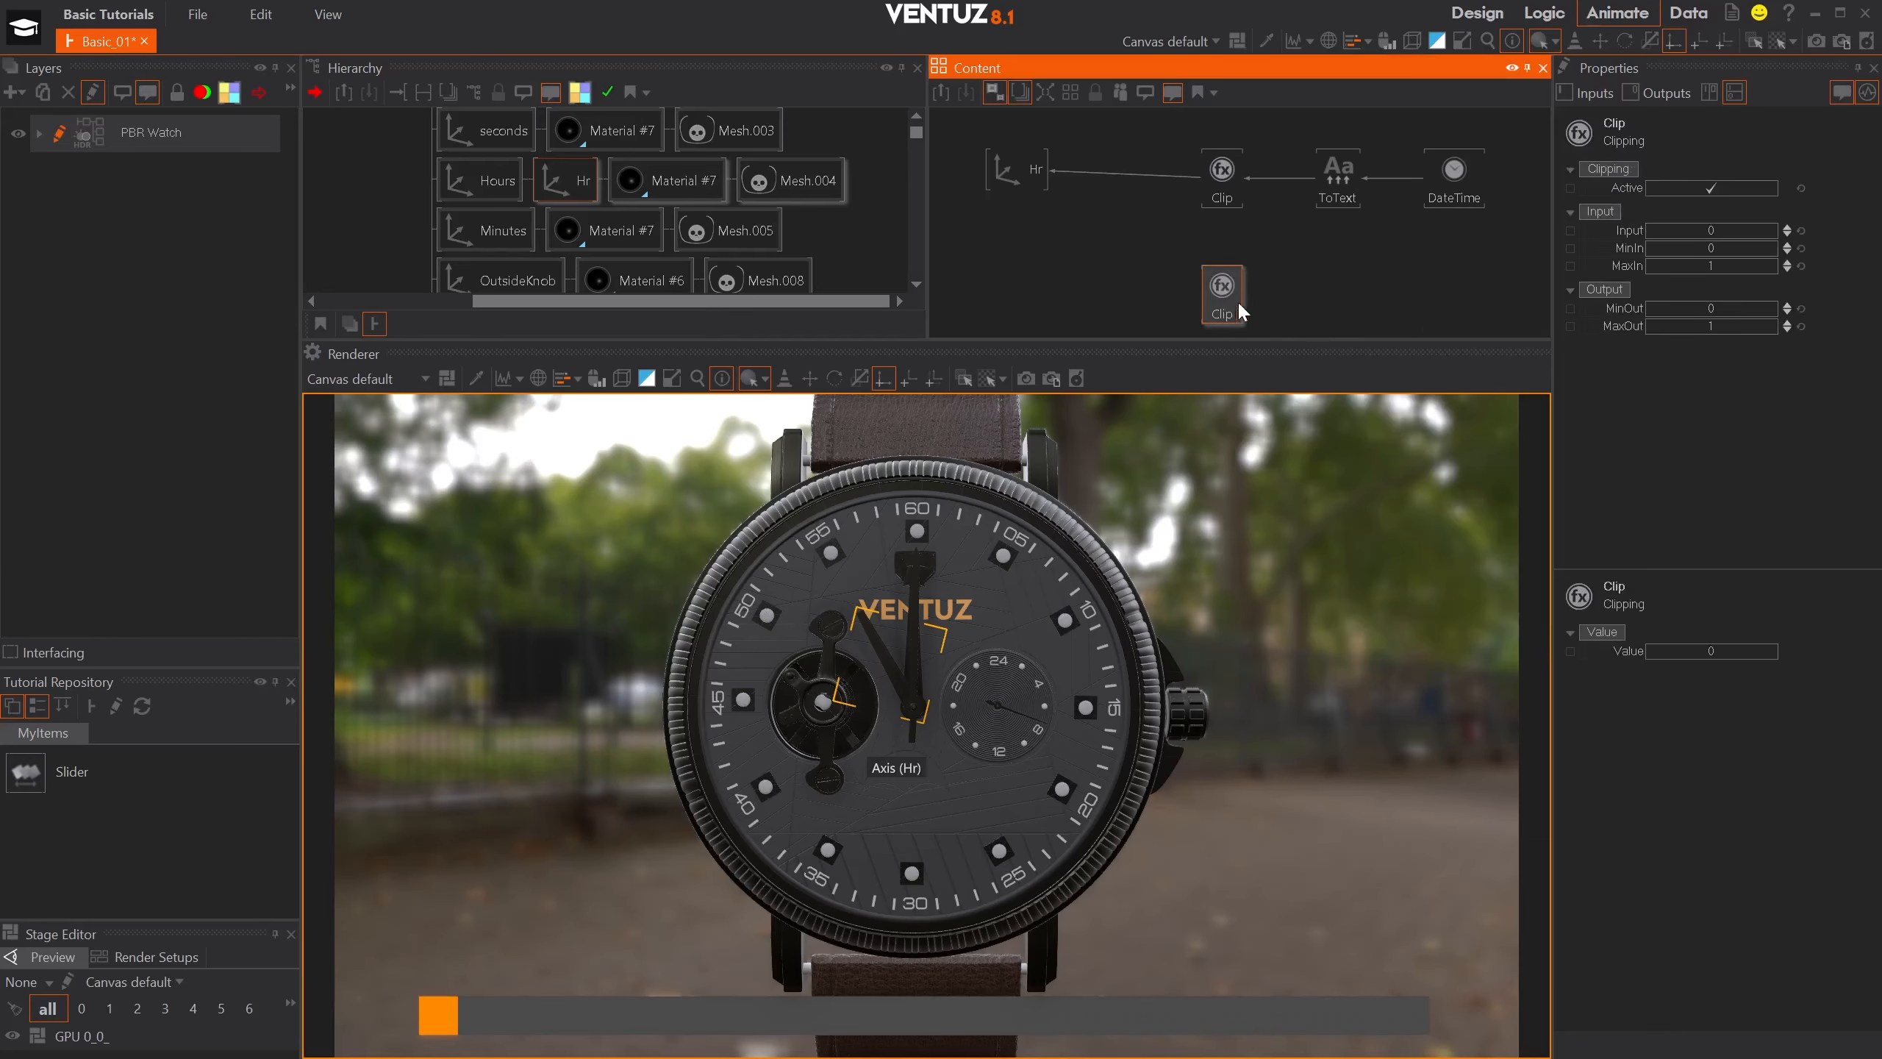
text(TimeAdder)
key(Return)
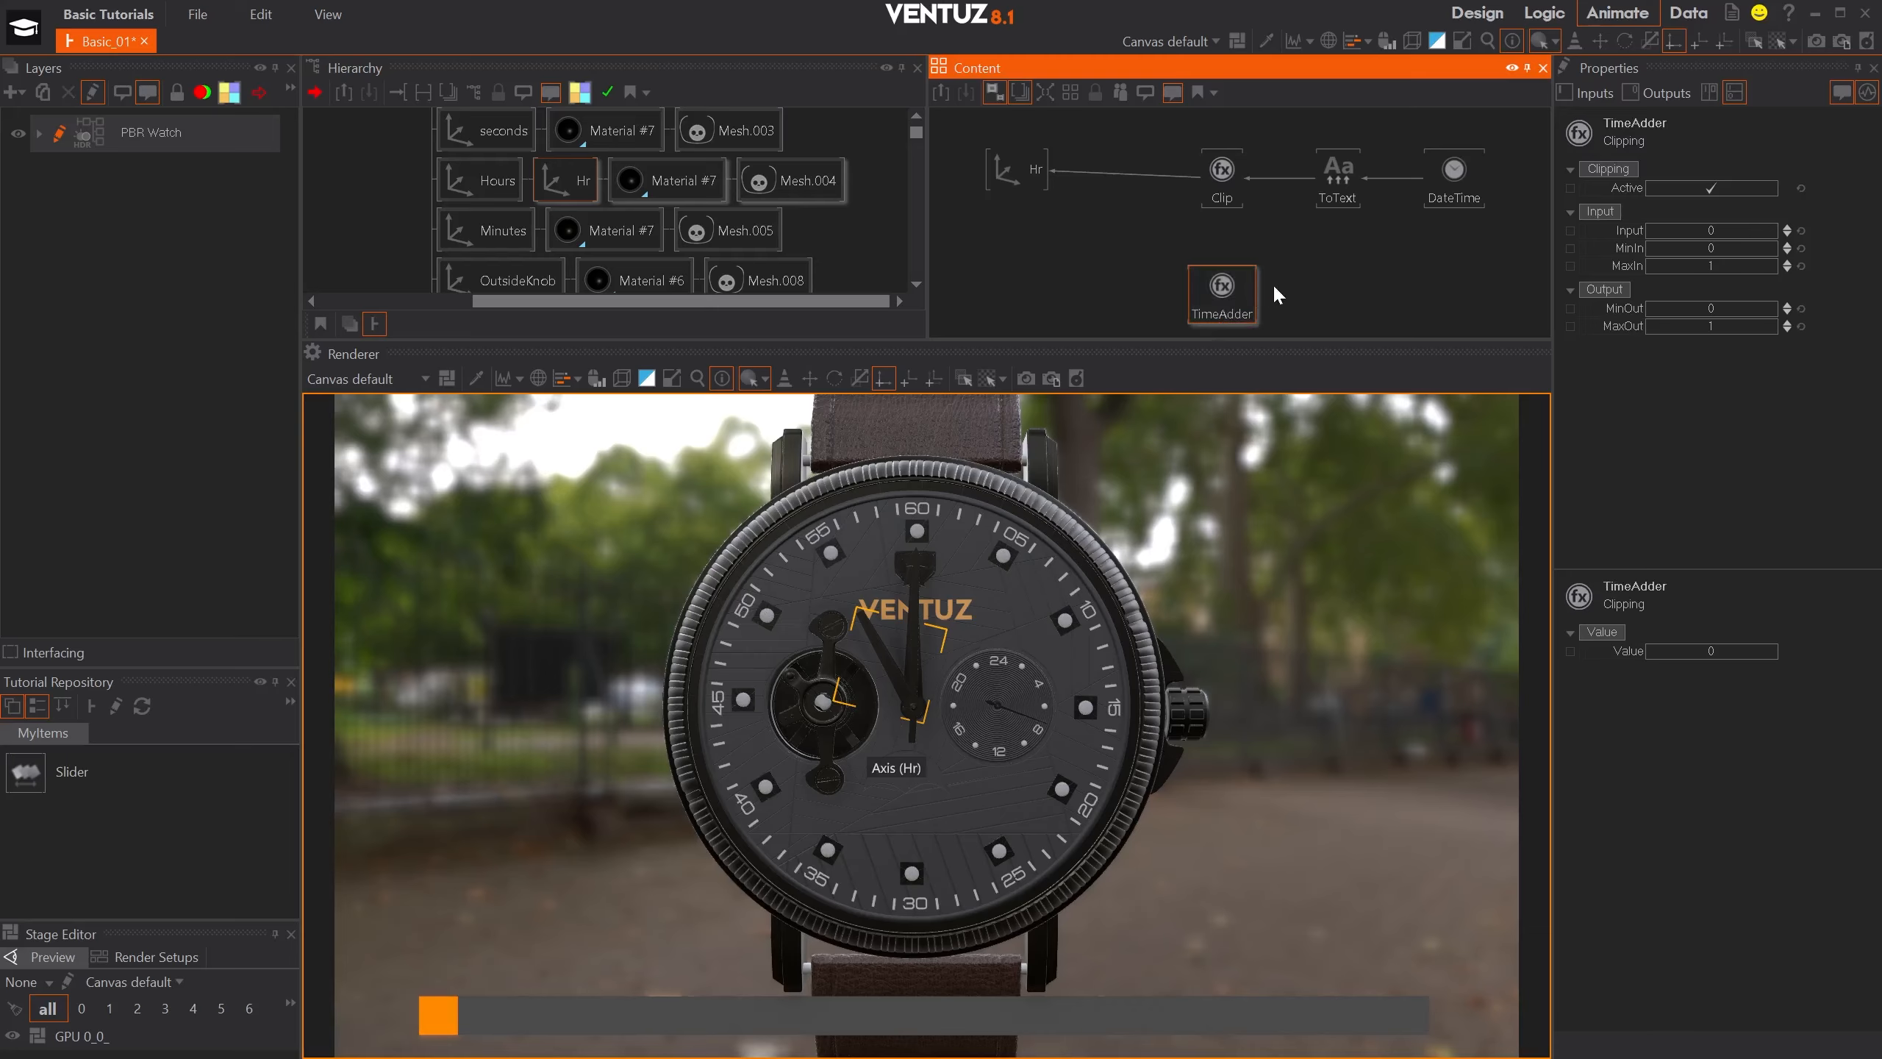
- Bind the TimeAdder node's Input to the Minute output of the DateTime node
click(1626, 231)
drag(1504, 232, 1448, 159)
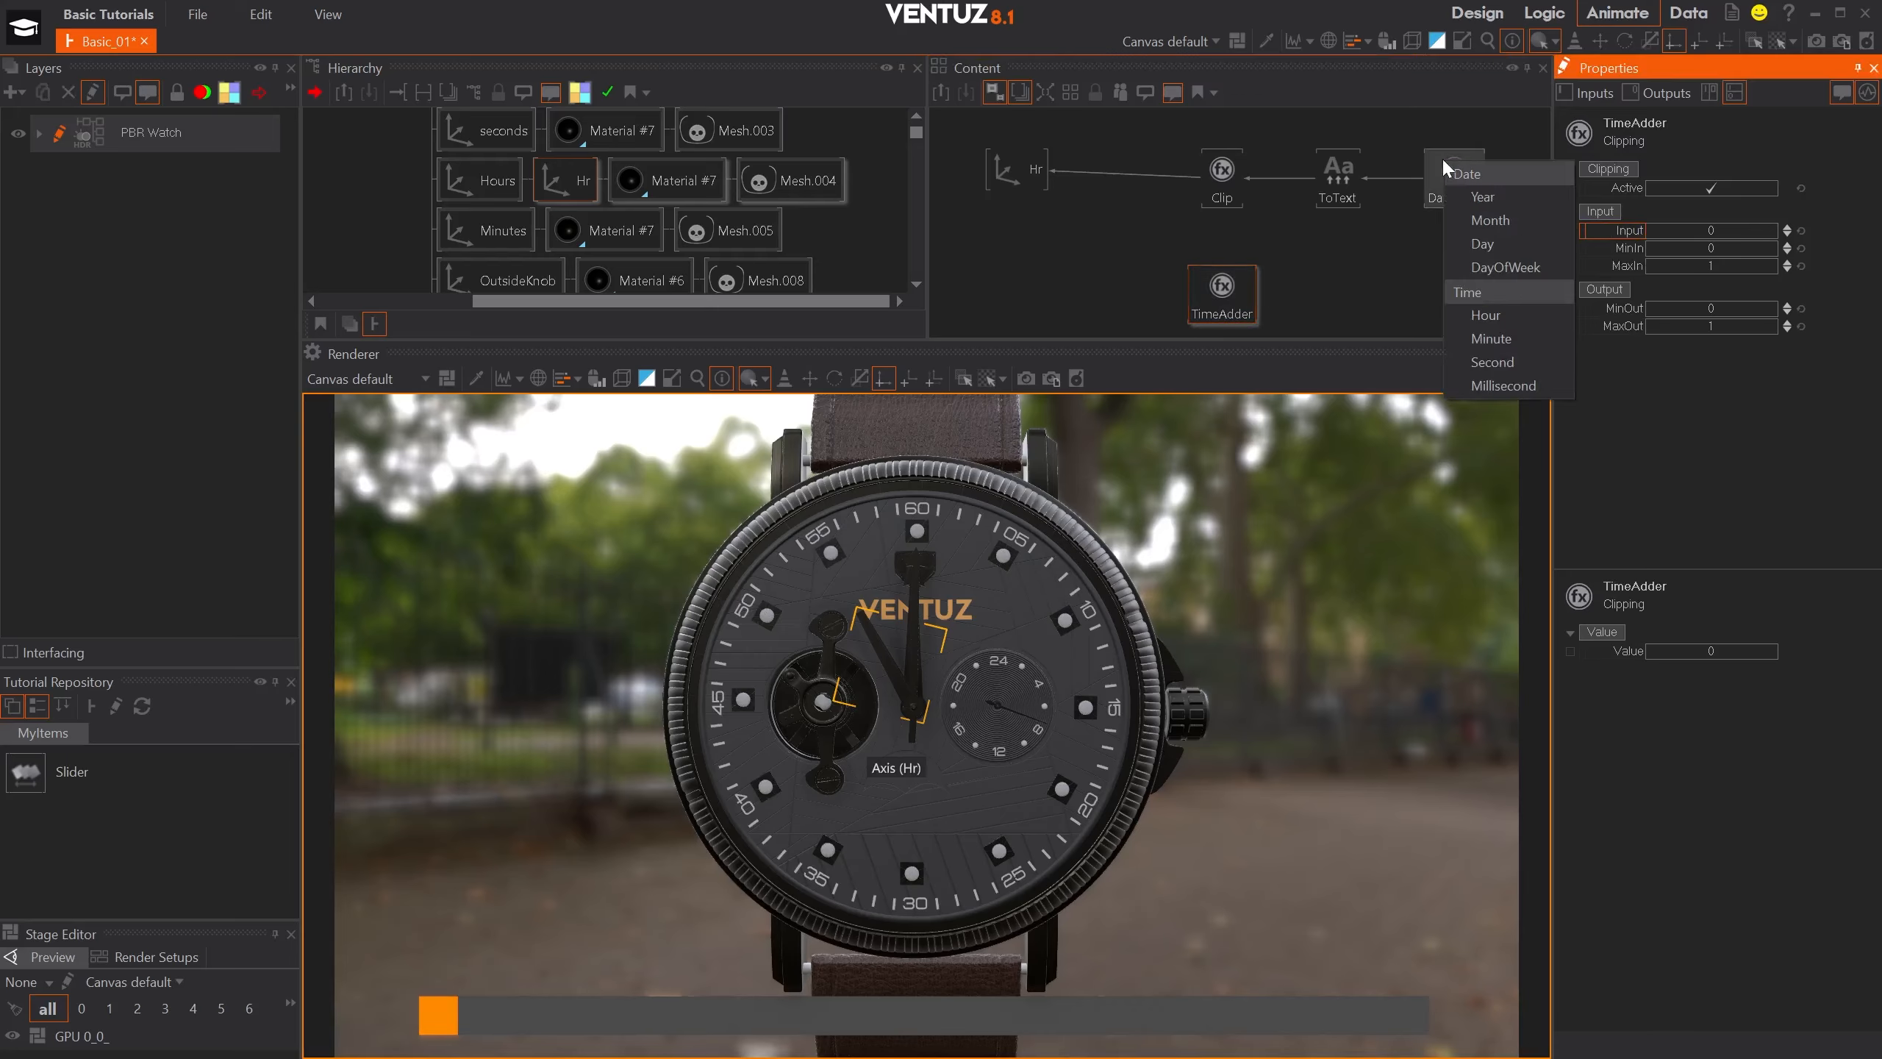
click(1518, 333)
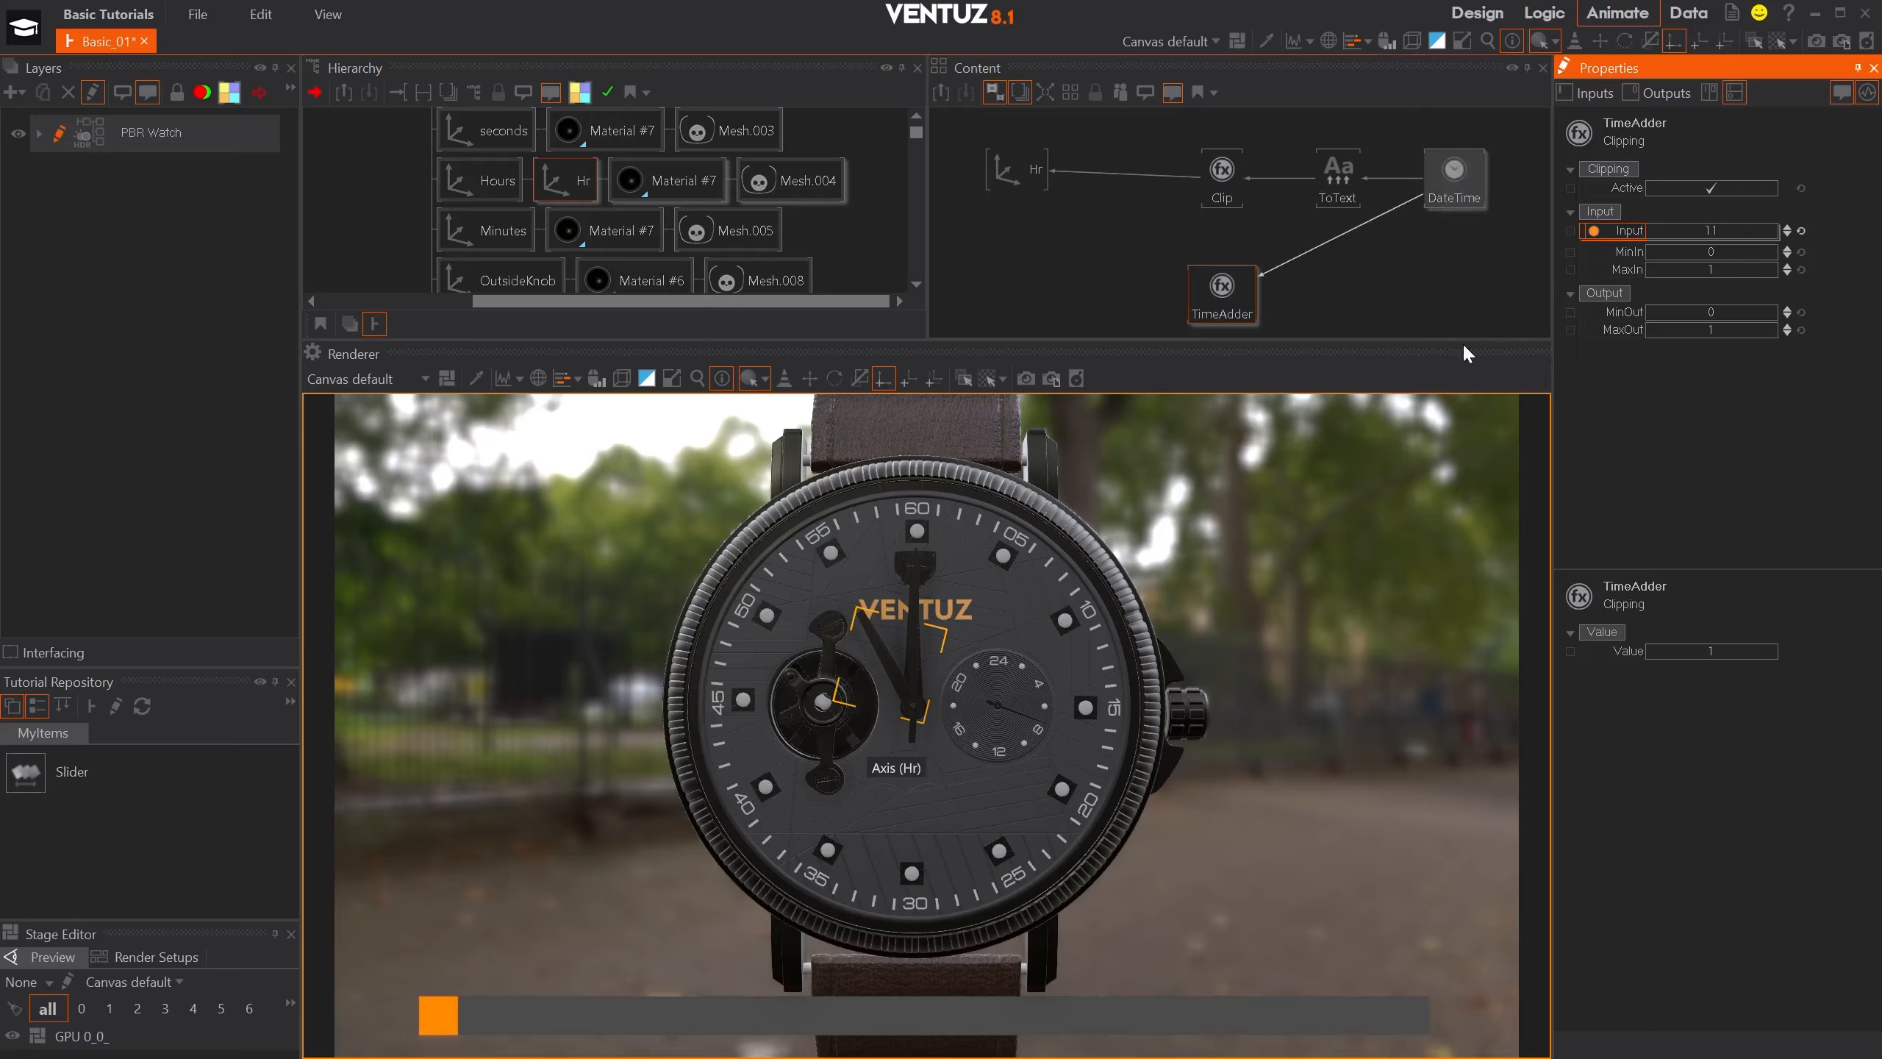
- Set TimeAdder's MaxIn to 59 and MaxOut to 30, and move the node closer beneath Clip
click(1733, 271)
text(59)
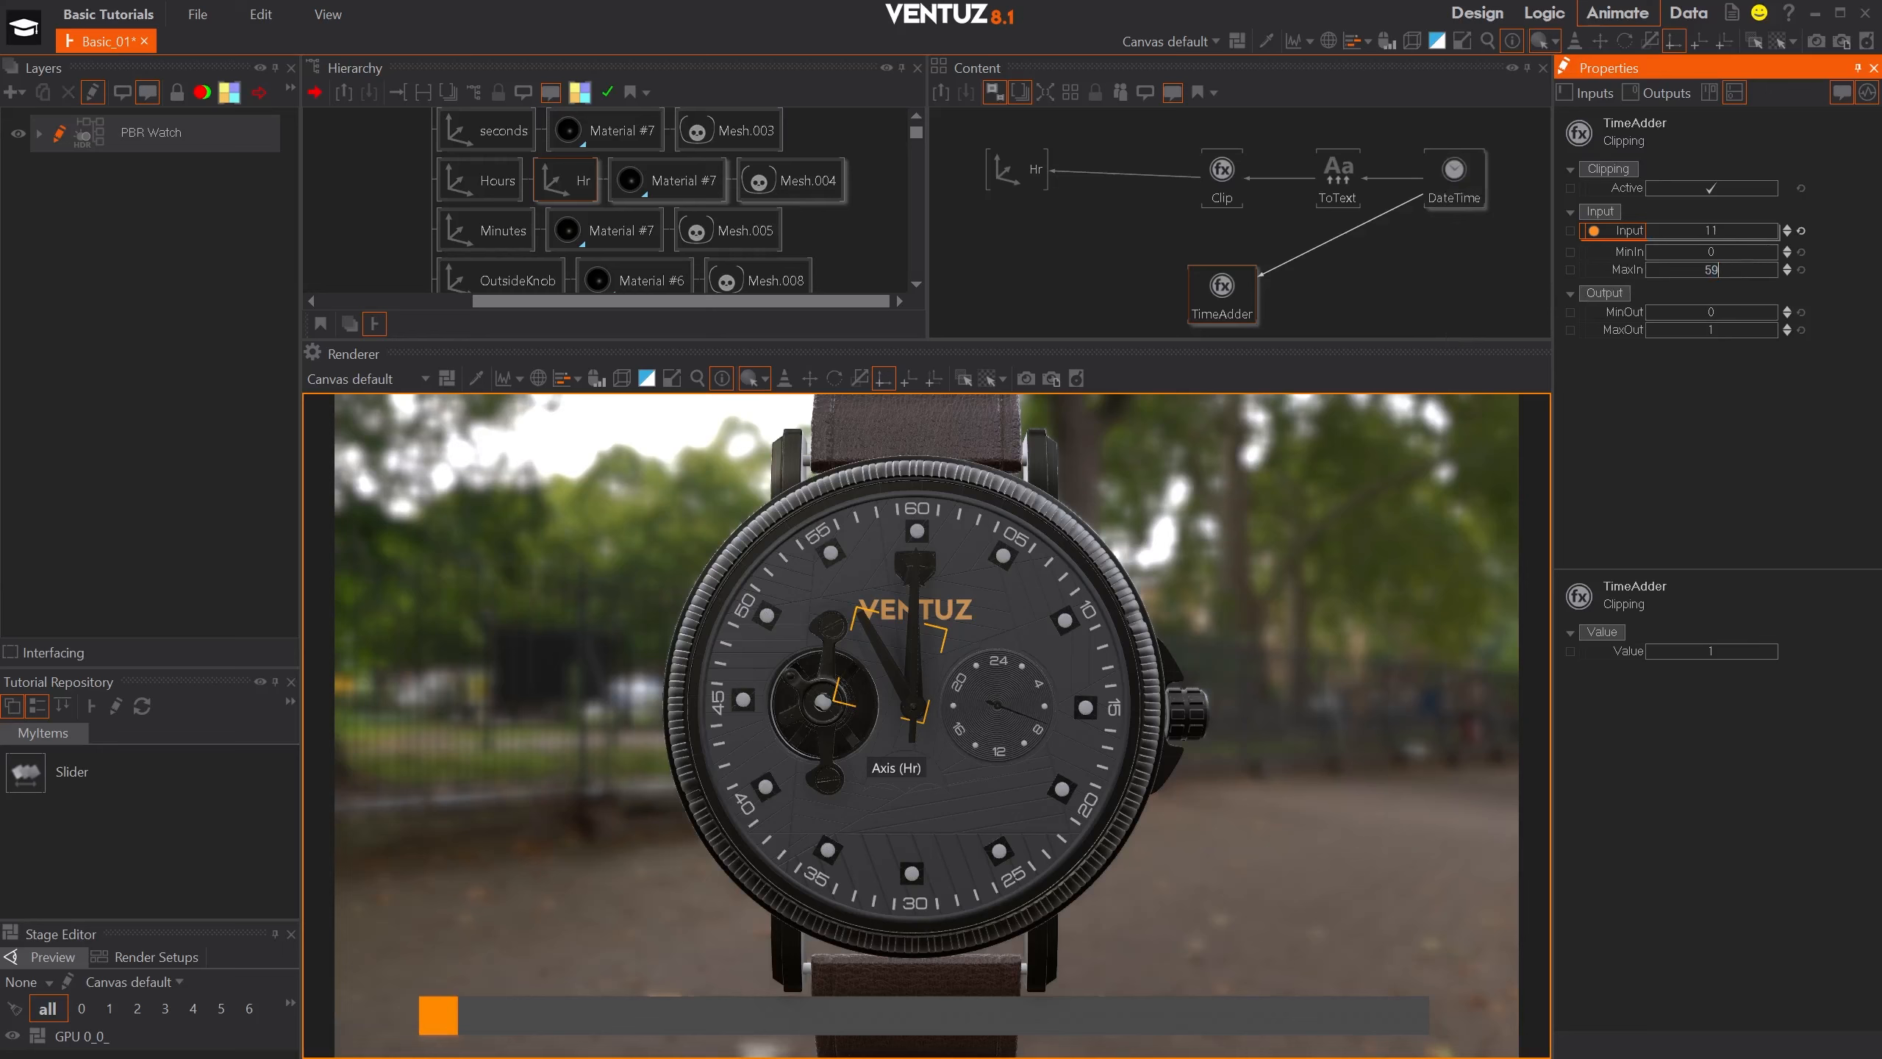
key(Return)
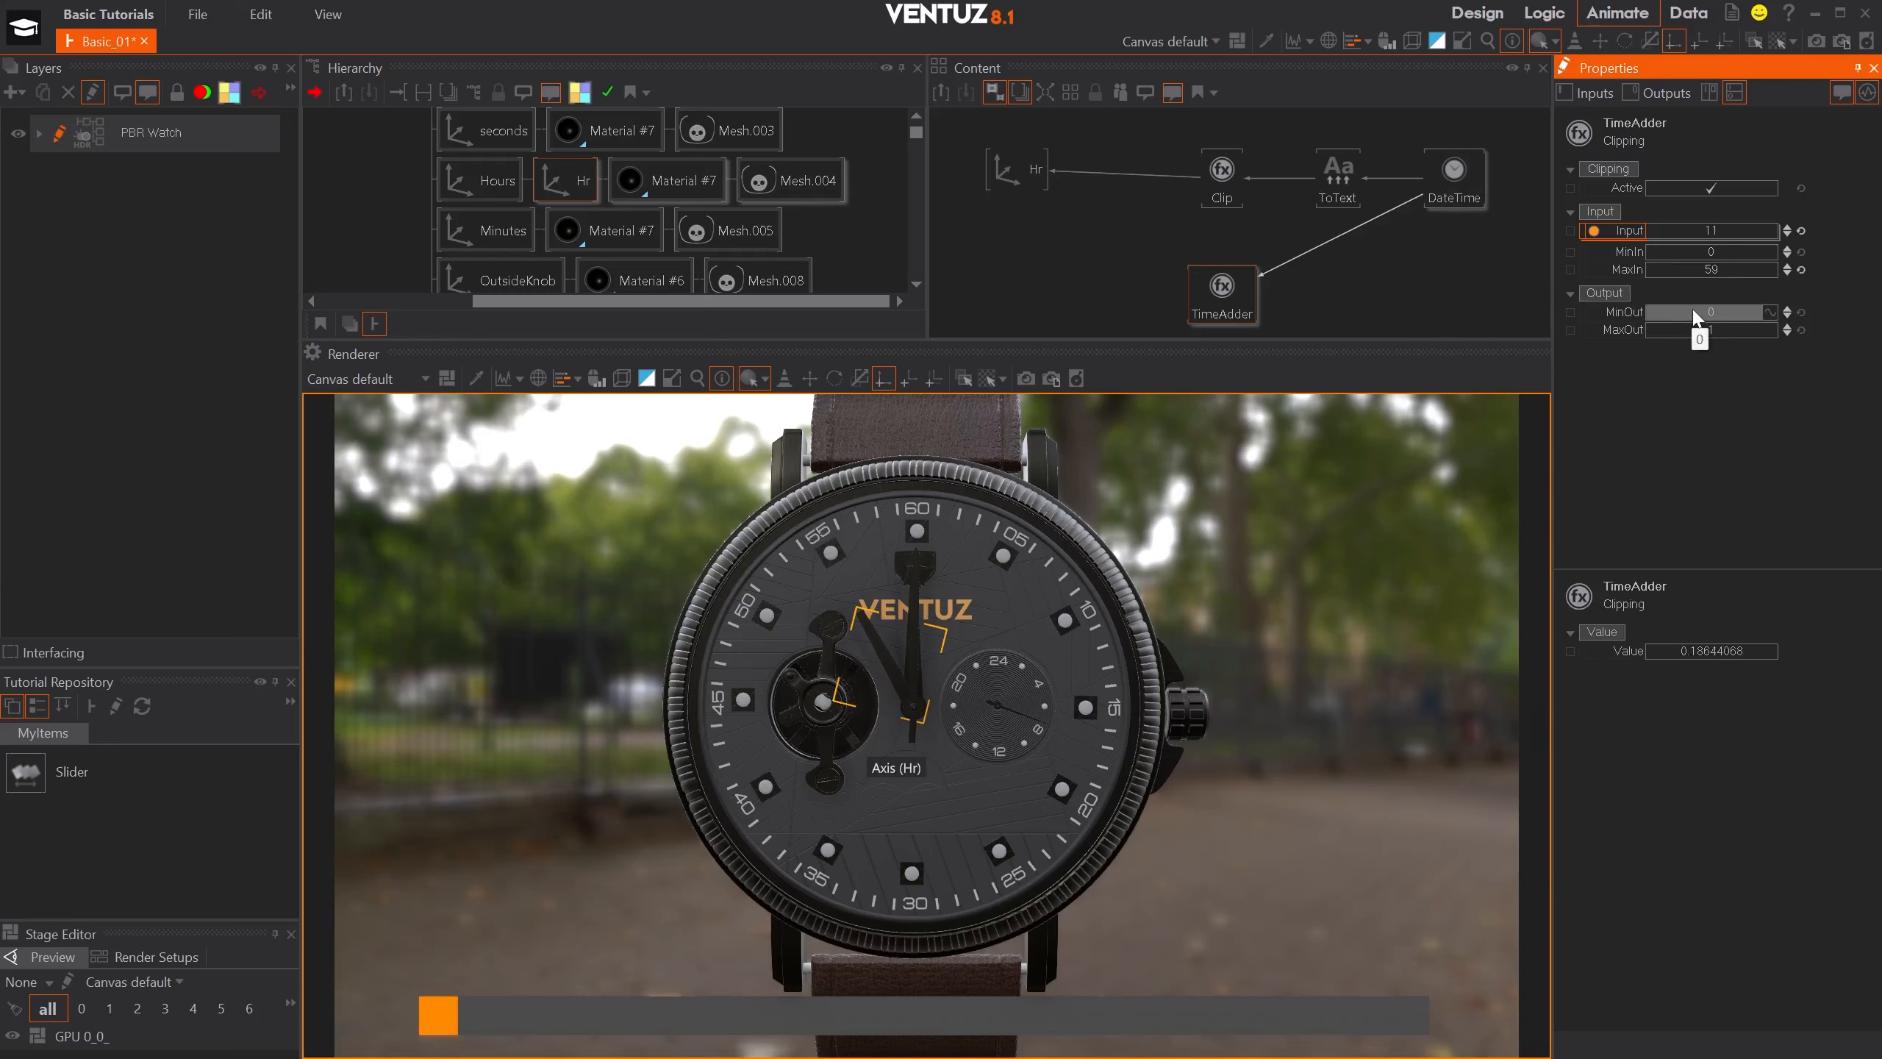
click(1691, 329)
text(30)
key(Return)
drag(1223, 288, 1235, 265)
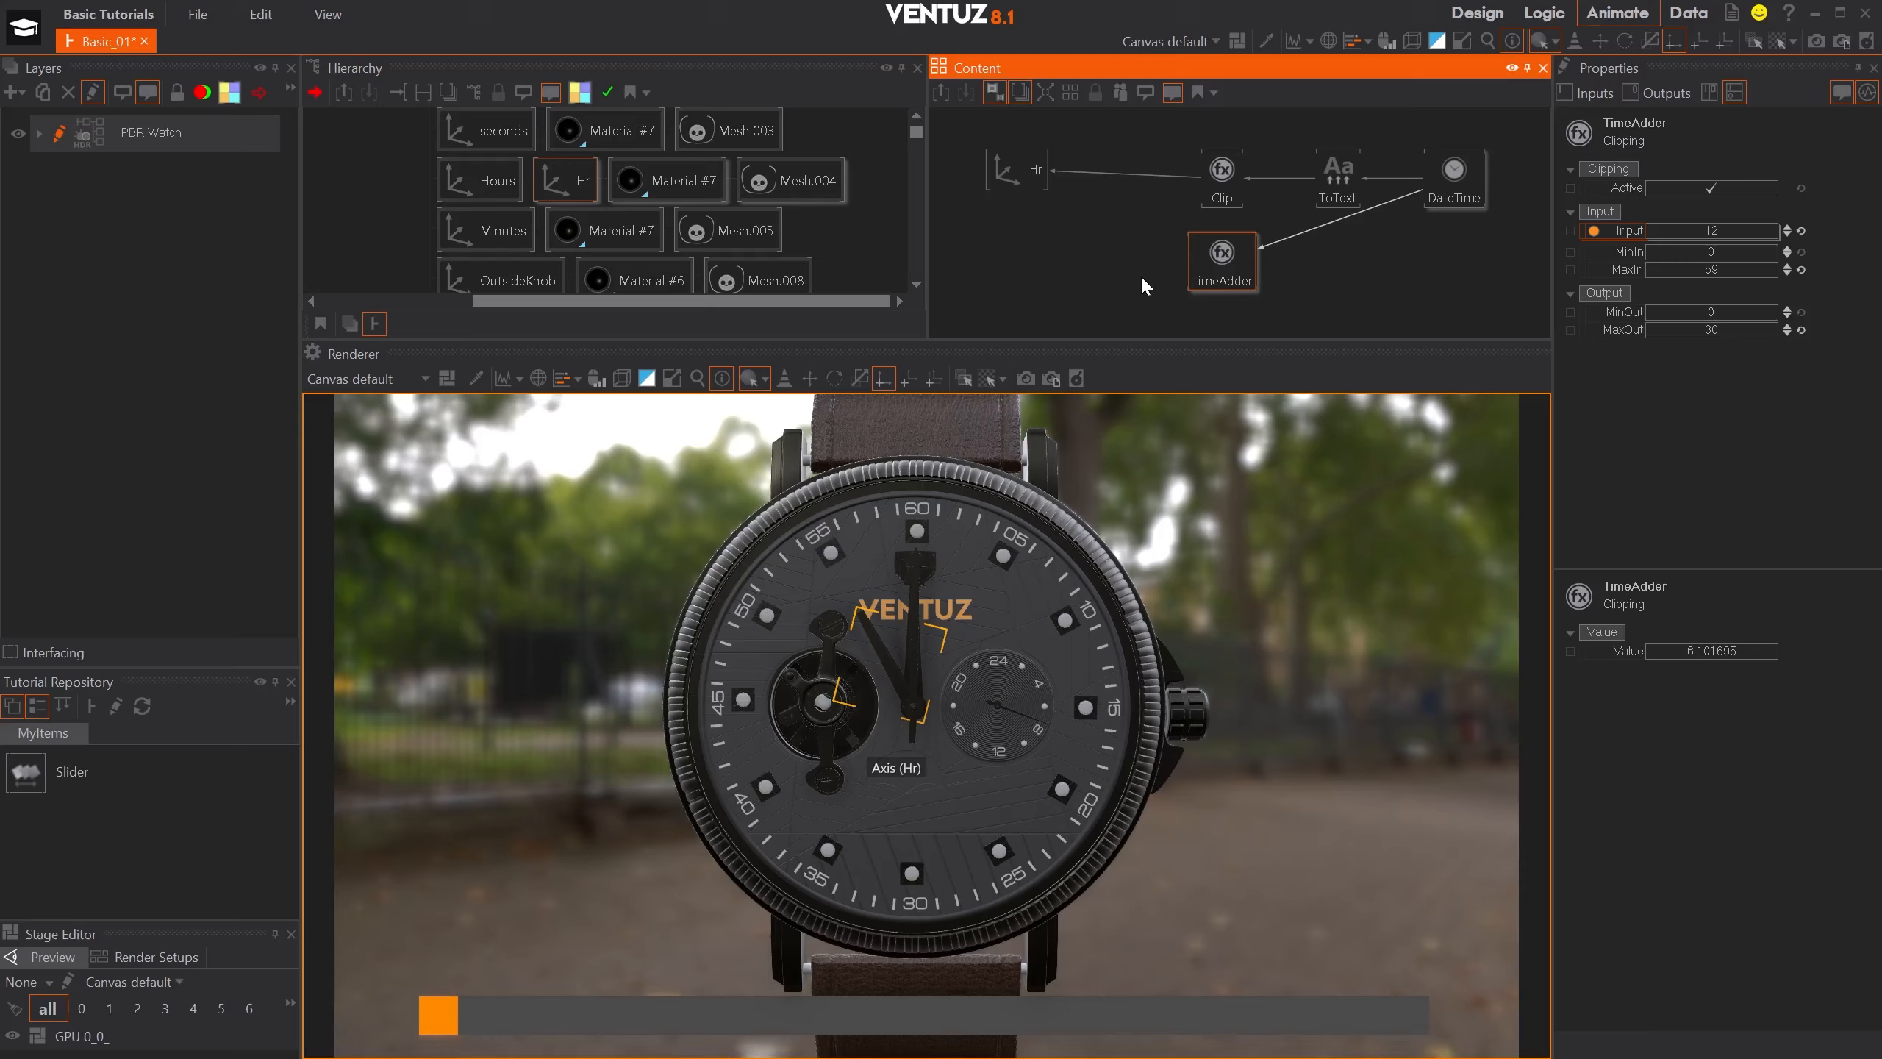
- Add an Int Expression node and bind its argument A to the Clip node and B to TimeAdder
double_click(1108, 217)
text(in)
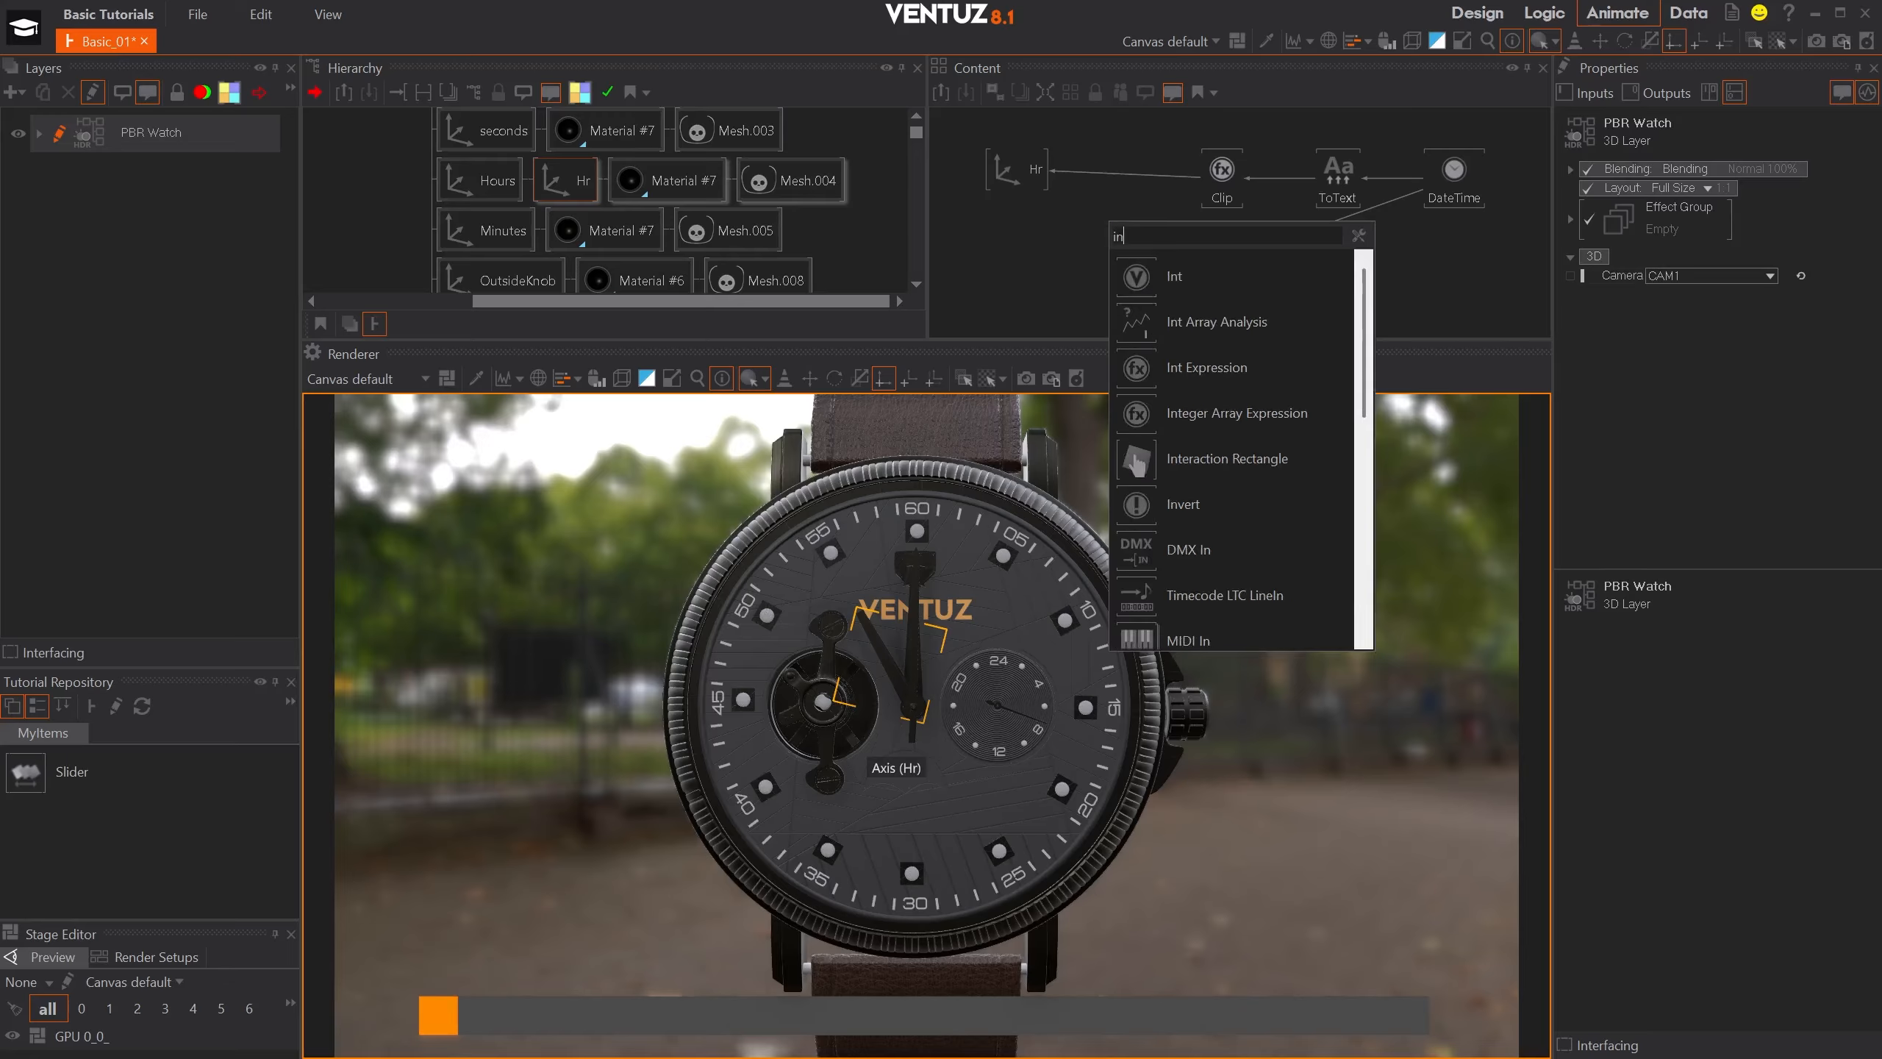
click(1179, 373)
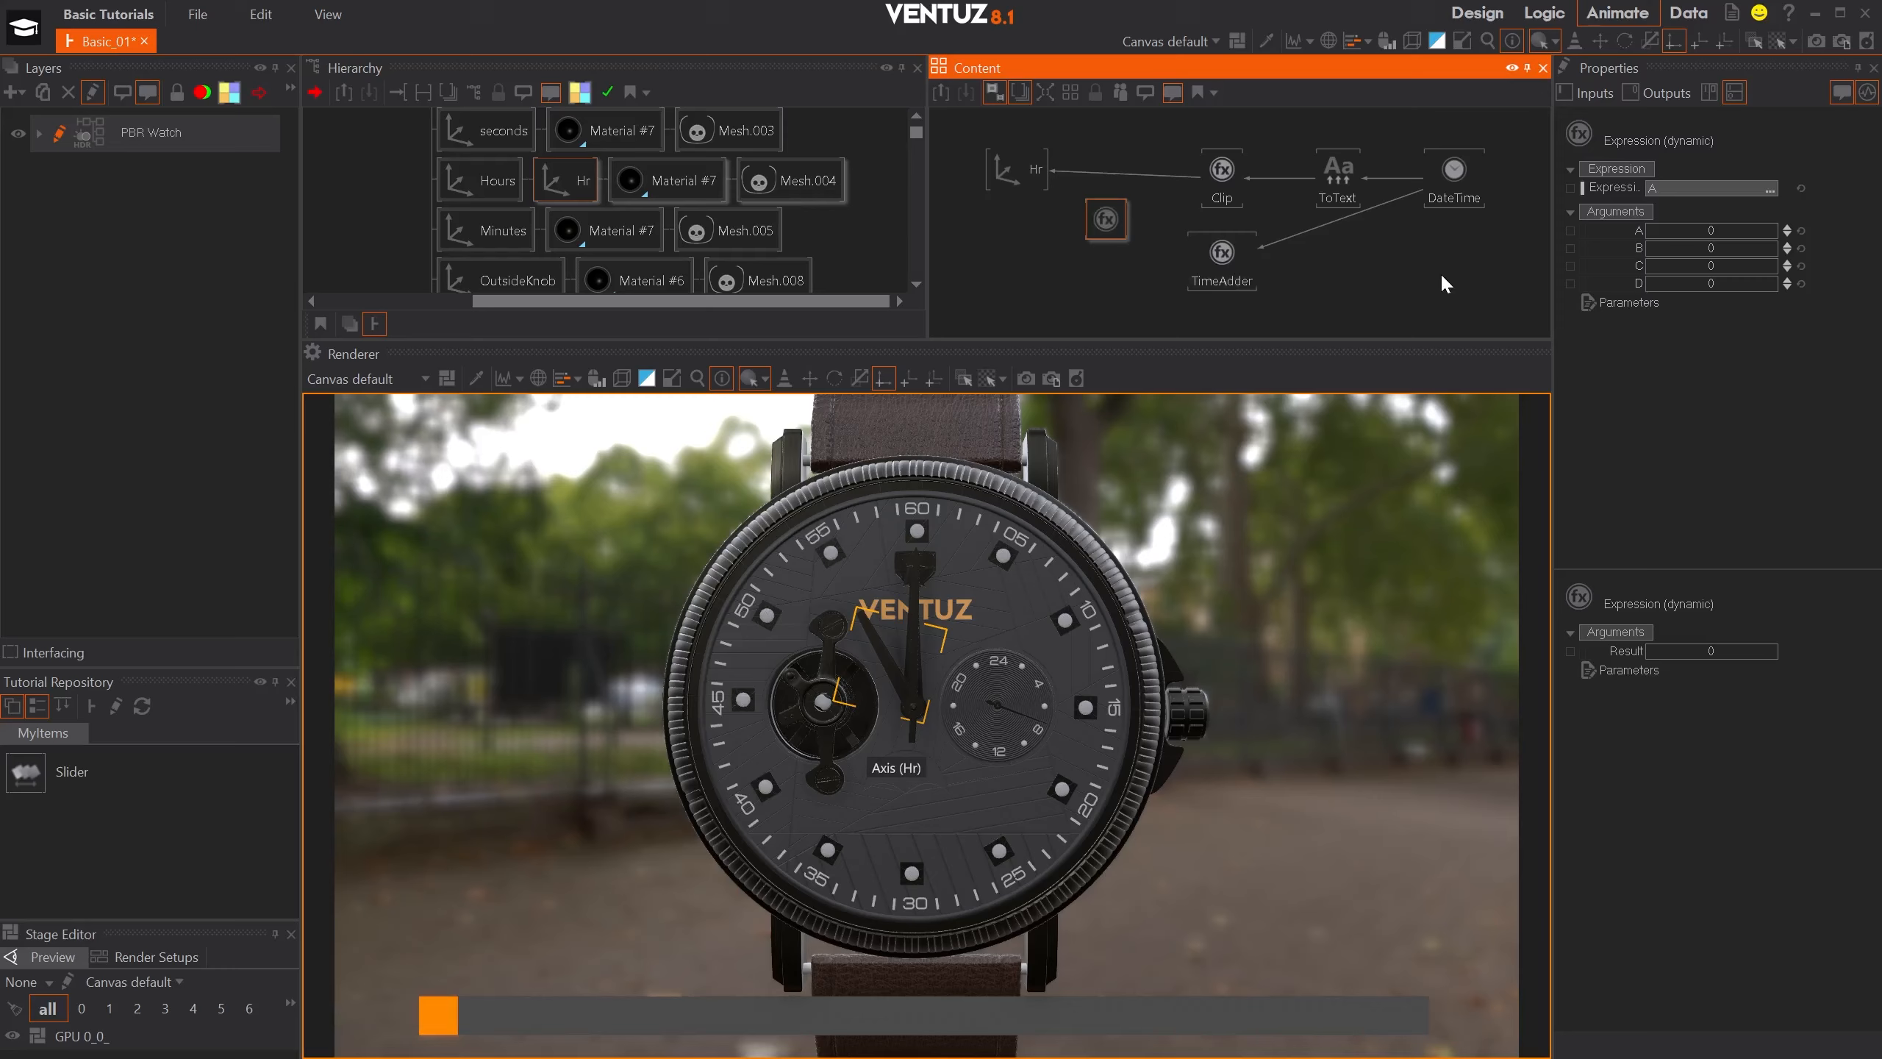
drag(1626, 227, 1220, 176)
drag(1629, 256, 1216, 254)
- Set the expression node's formula to A-B
click(1690, 190)
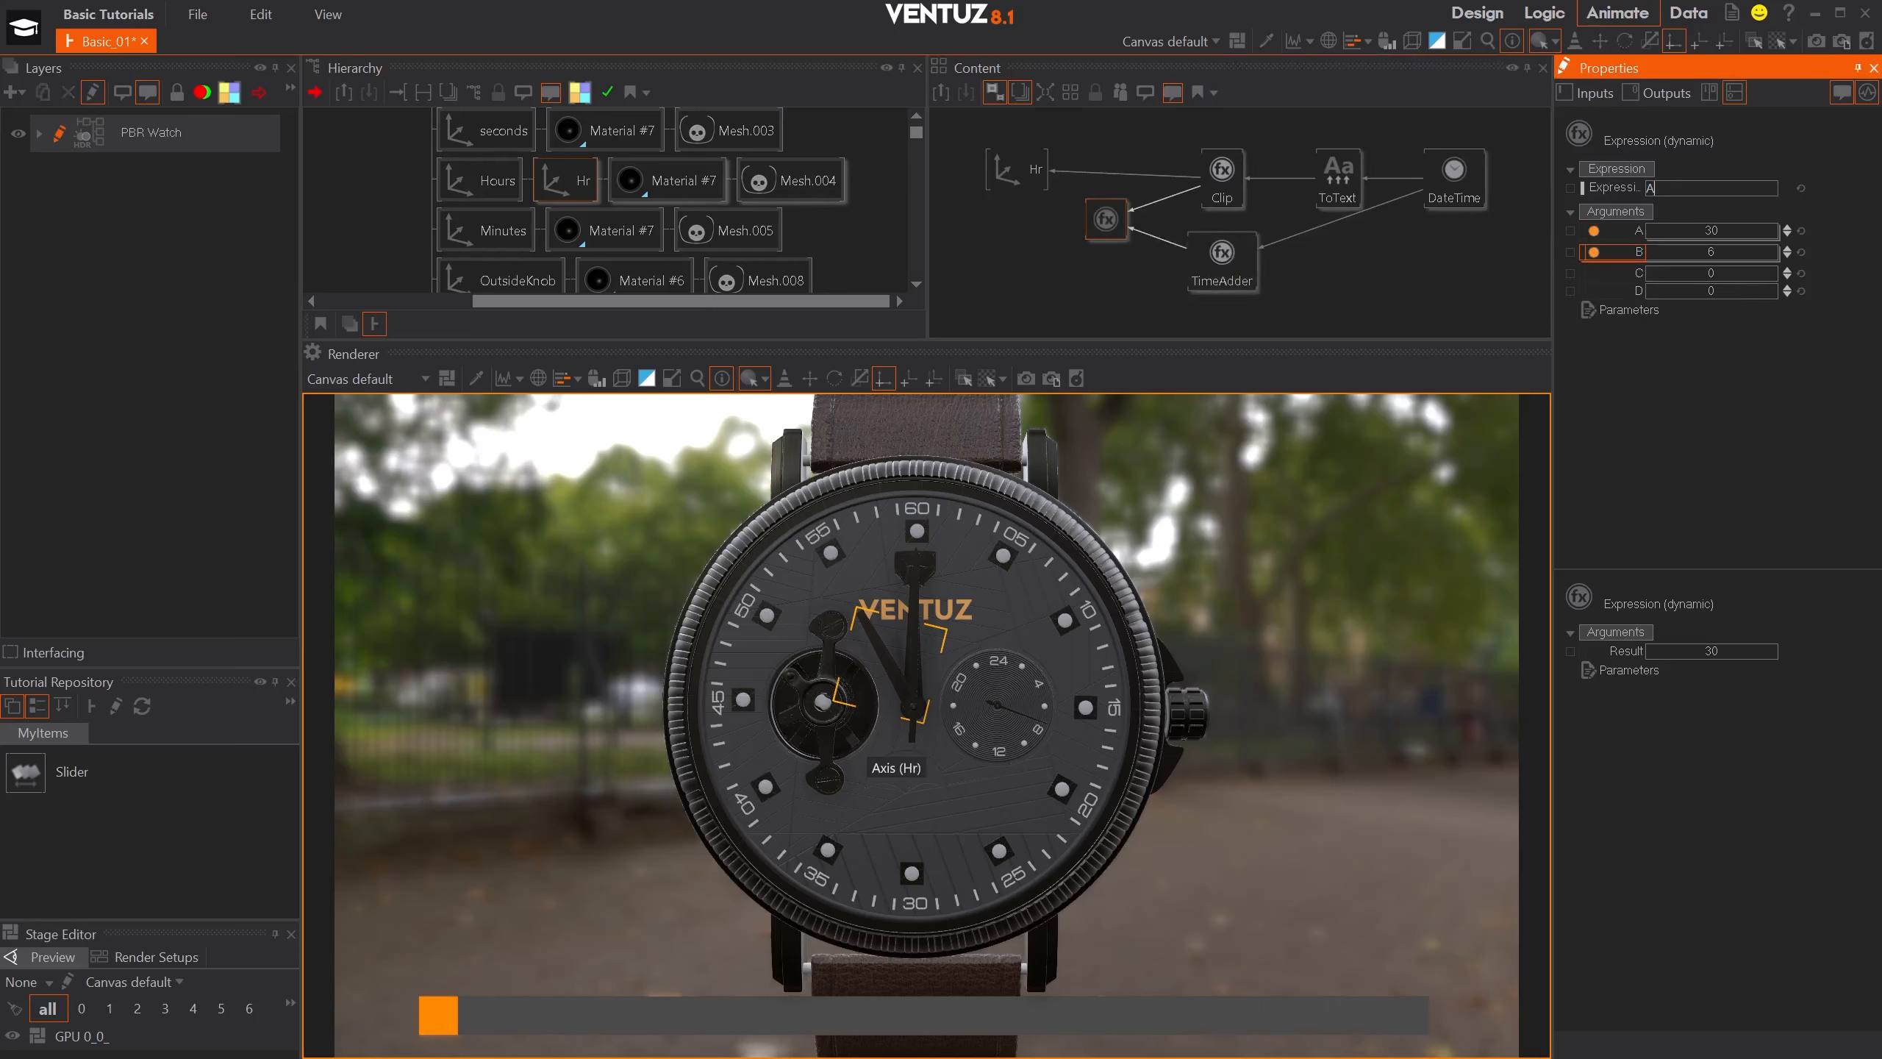
text(-B)
key(Return)
- Rebind Hr's Rotation Z from Clip to the expression node's result, and line that node up between Hr and Clip
click(1084, 173)
click(1093, 225)
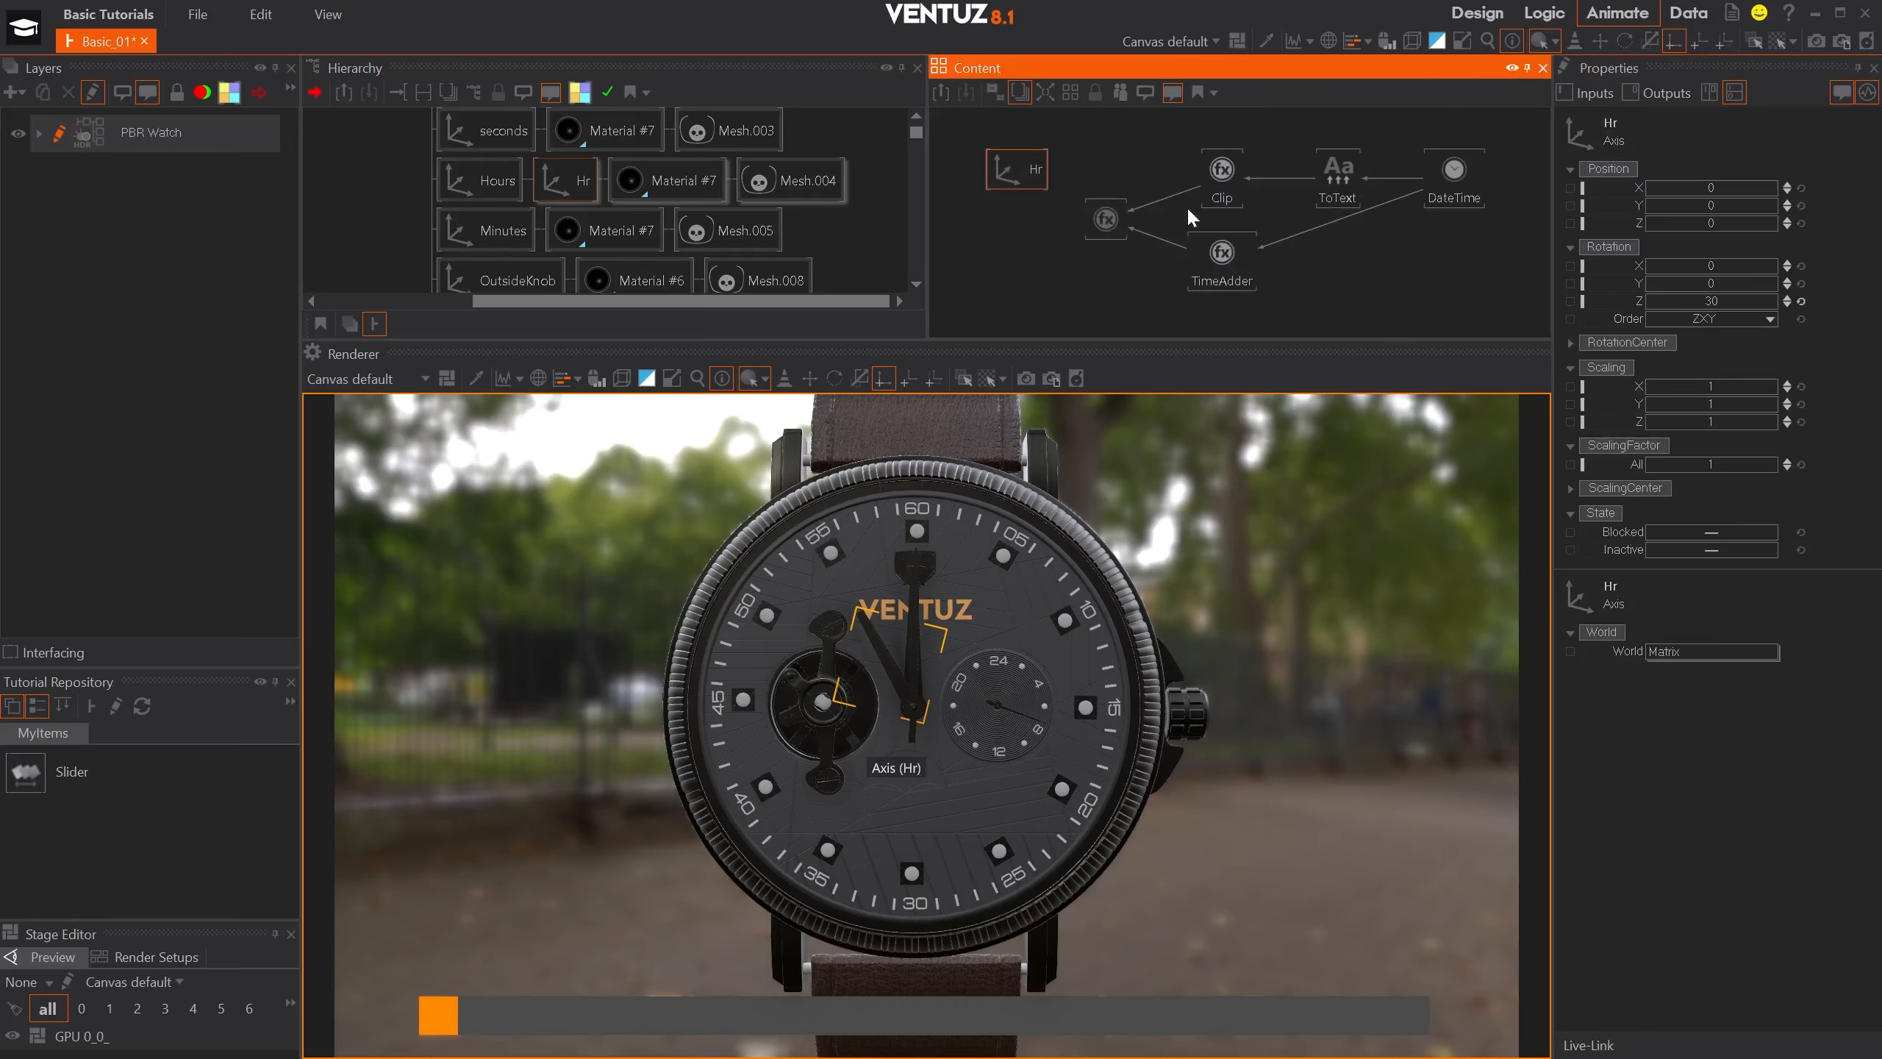
drag(1602, 300, 1105, 221)
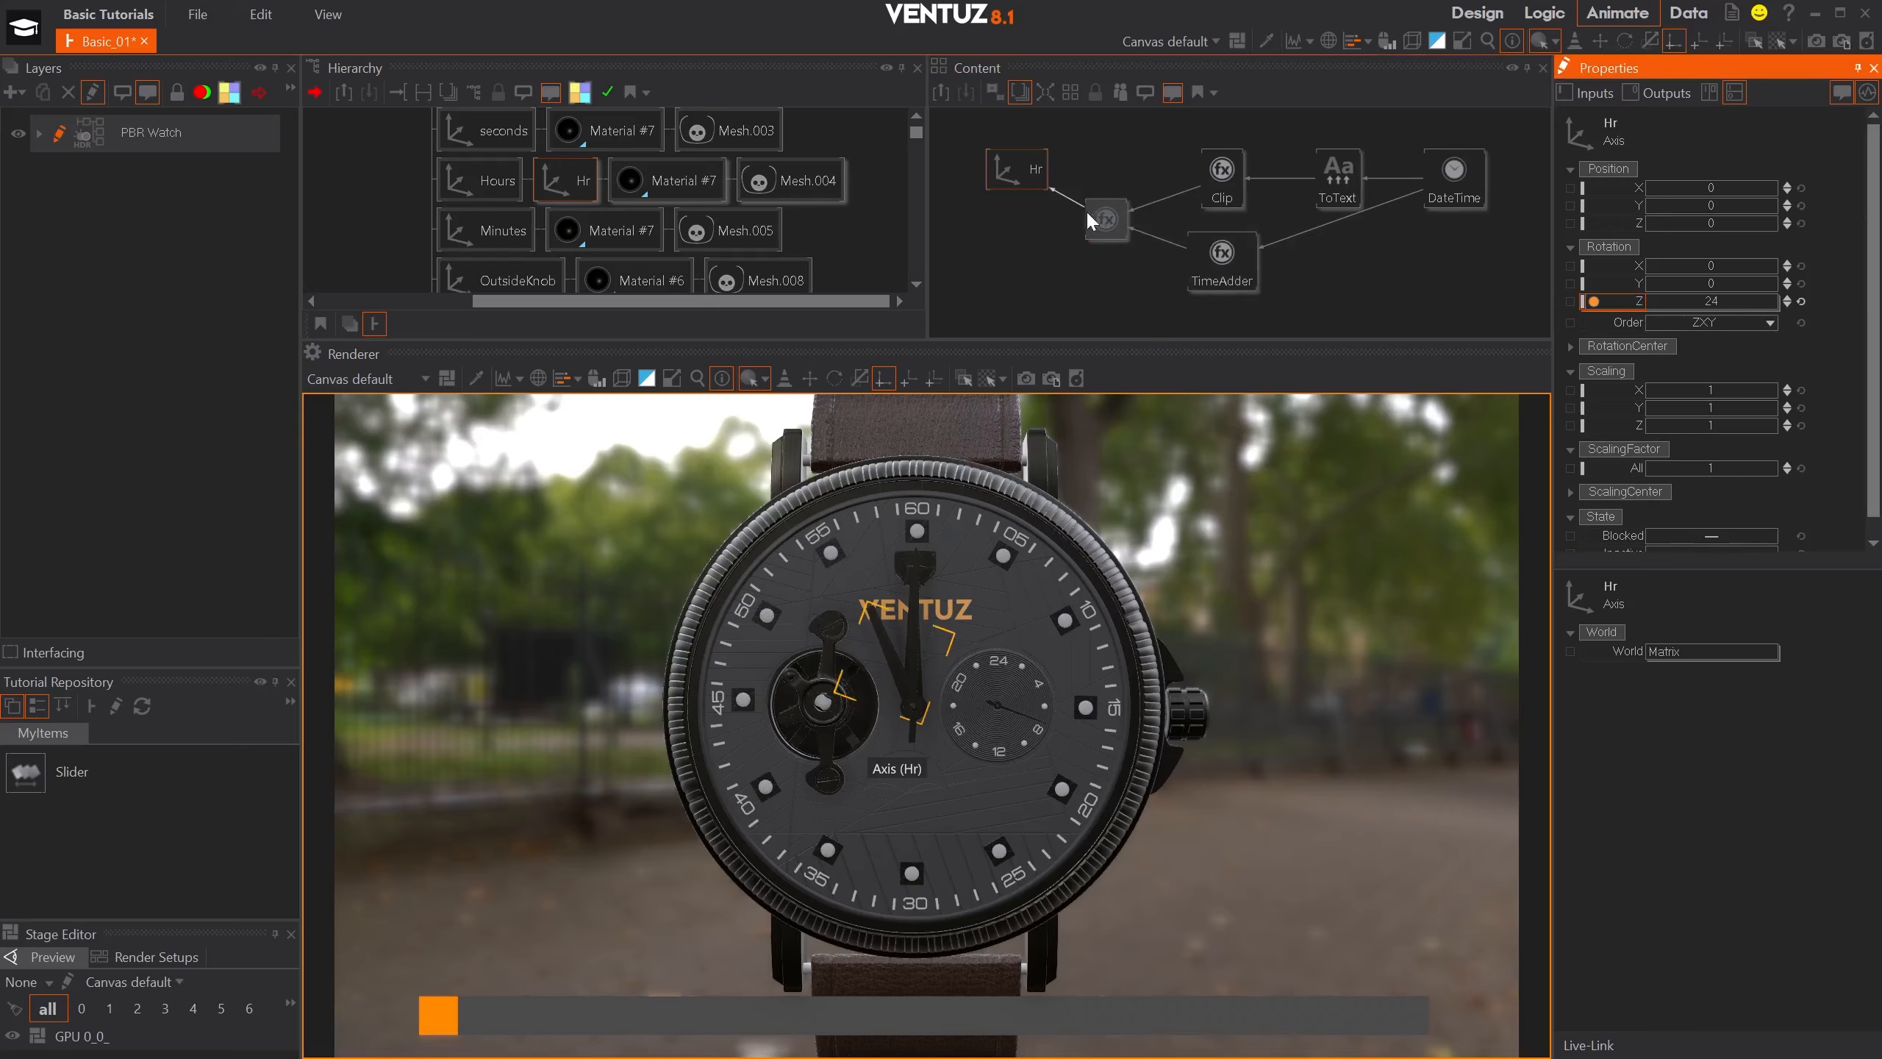
click(1106, 219)
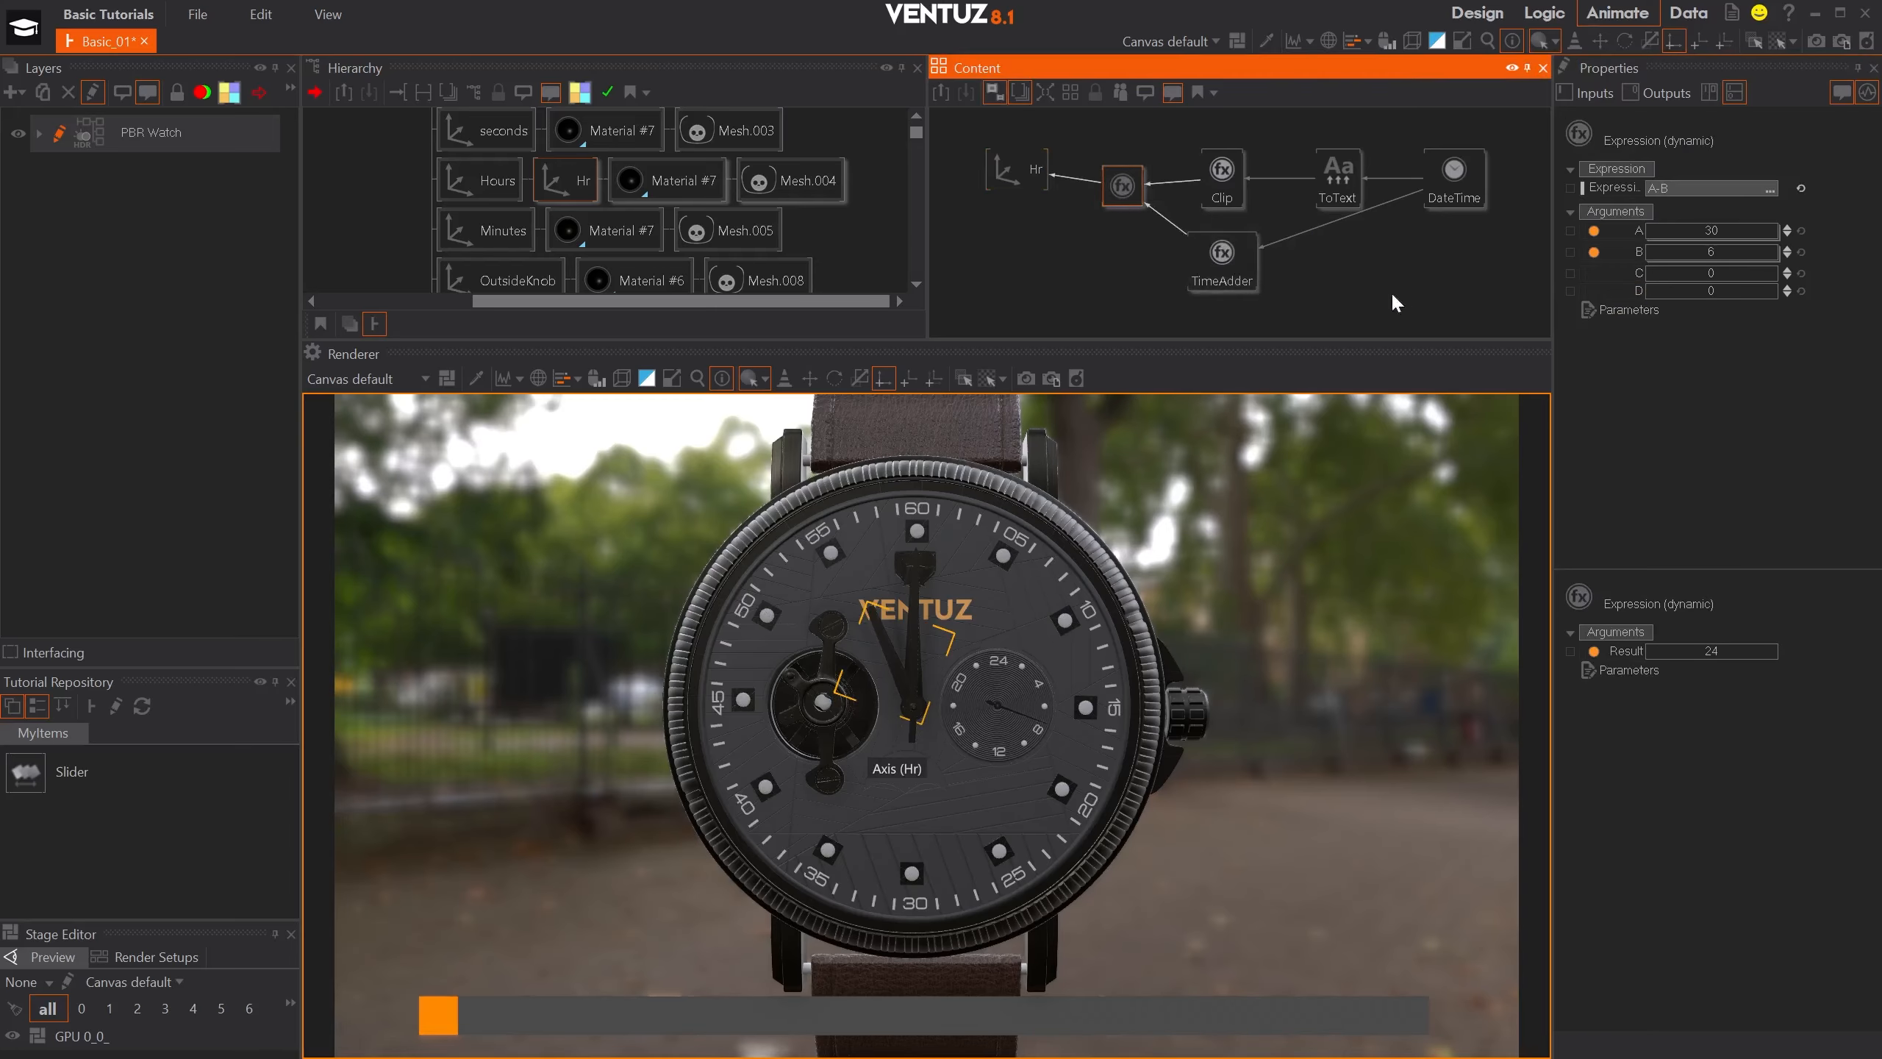
scroll(1338, 265, down, 1)
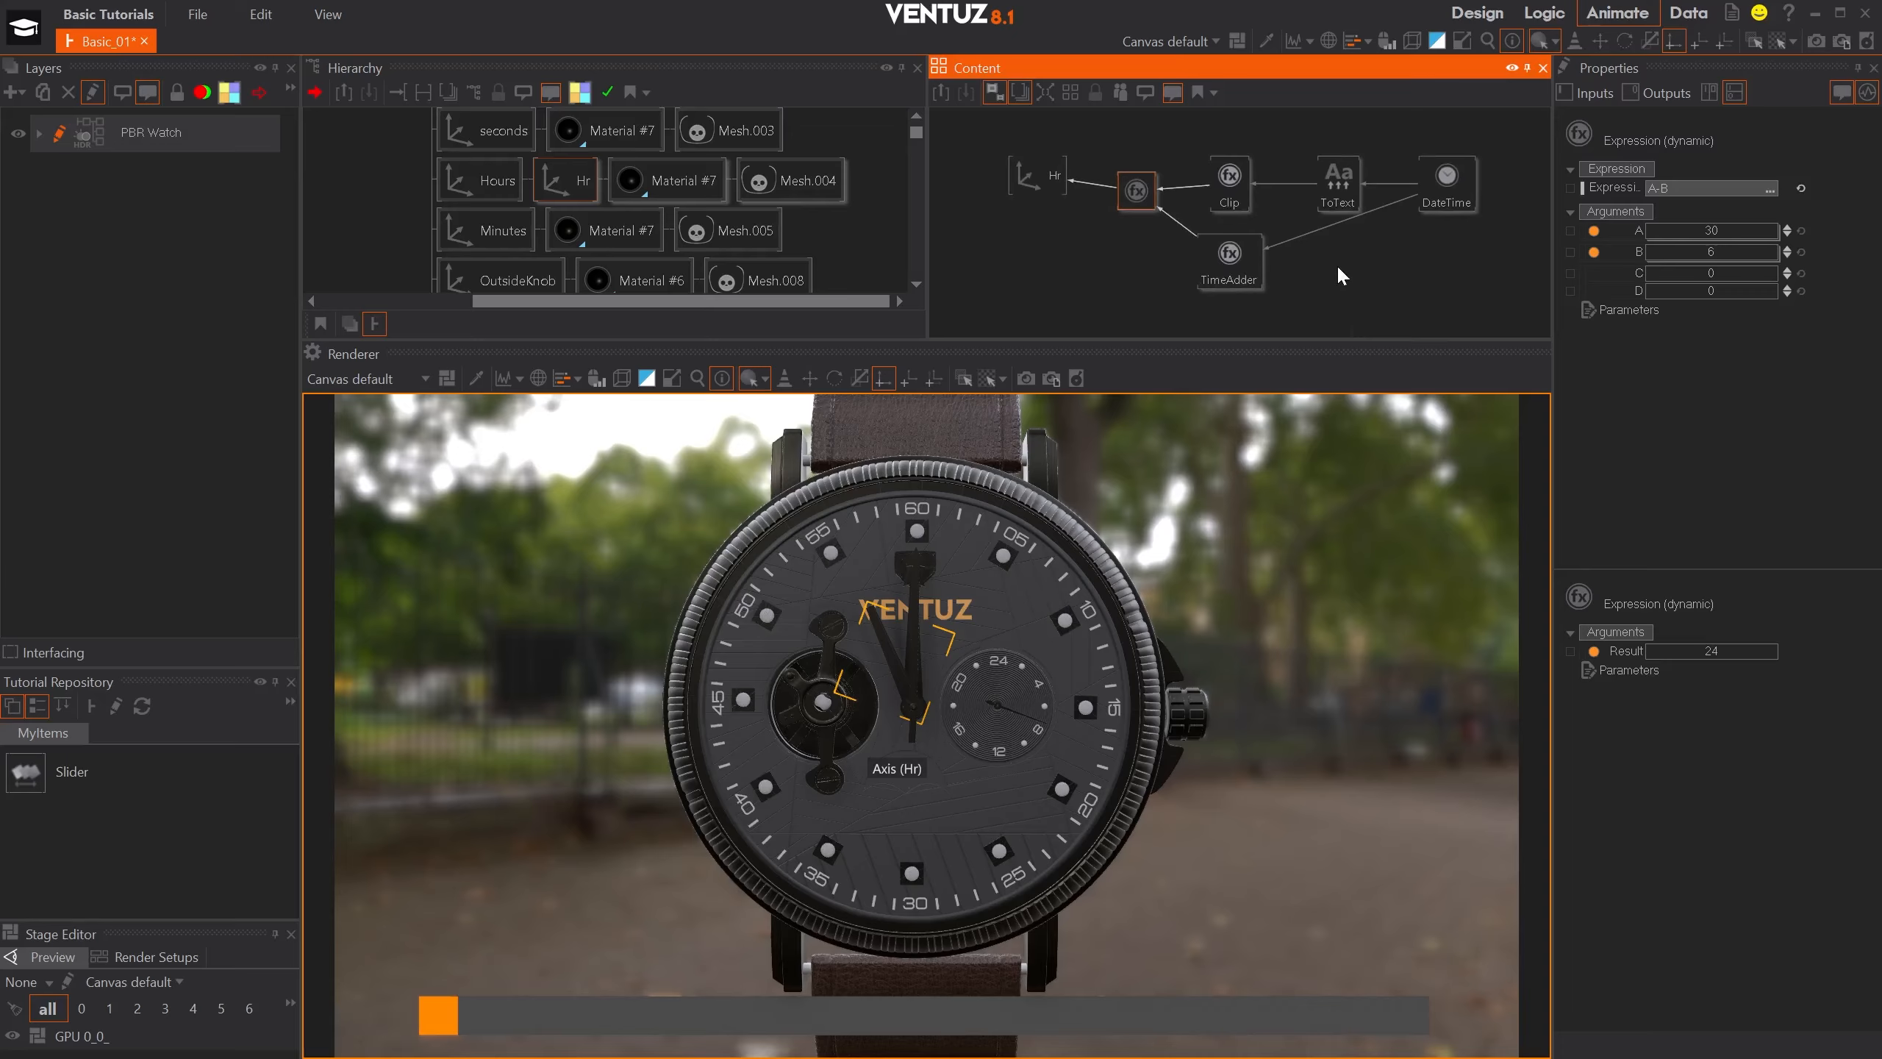
click(1339, 270)
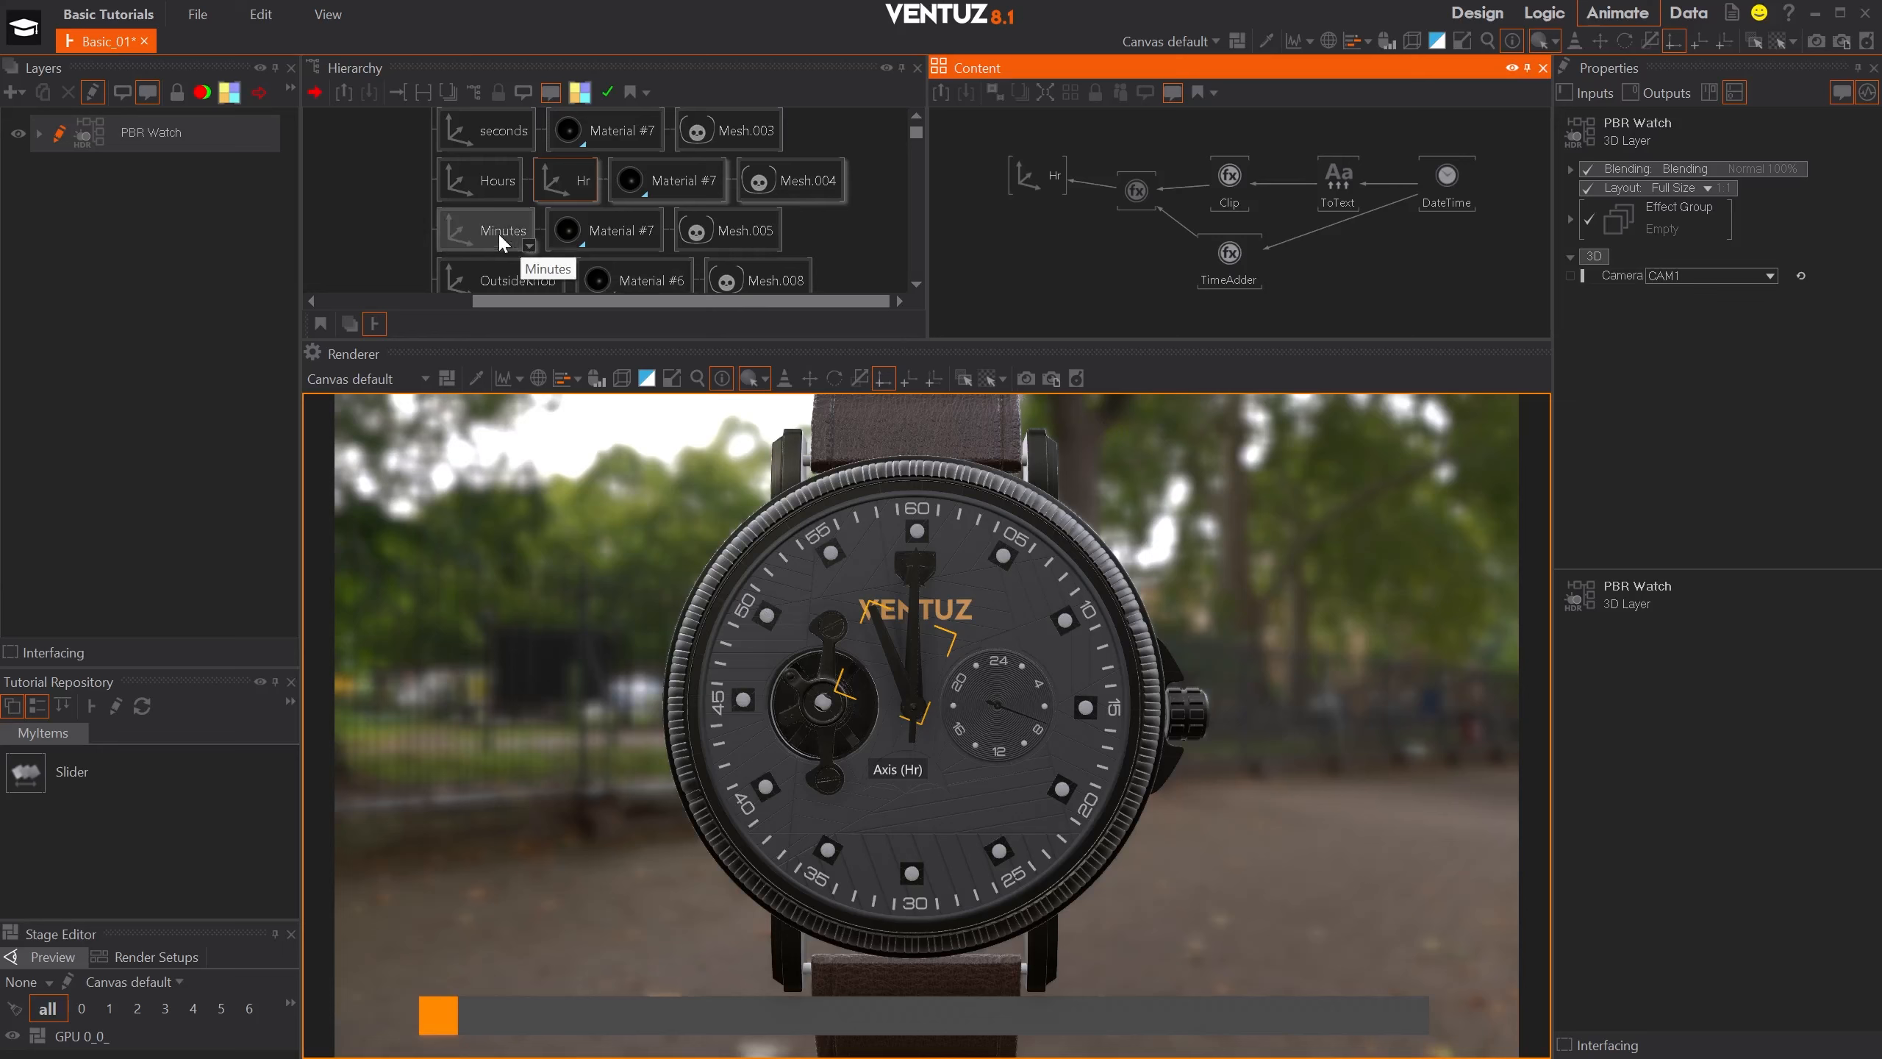
- Insert an Axis node after the seconds axis in the hierarchy and name it Sec
click(499, 129)
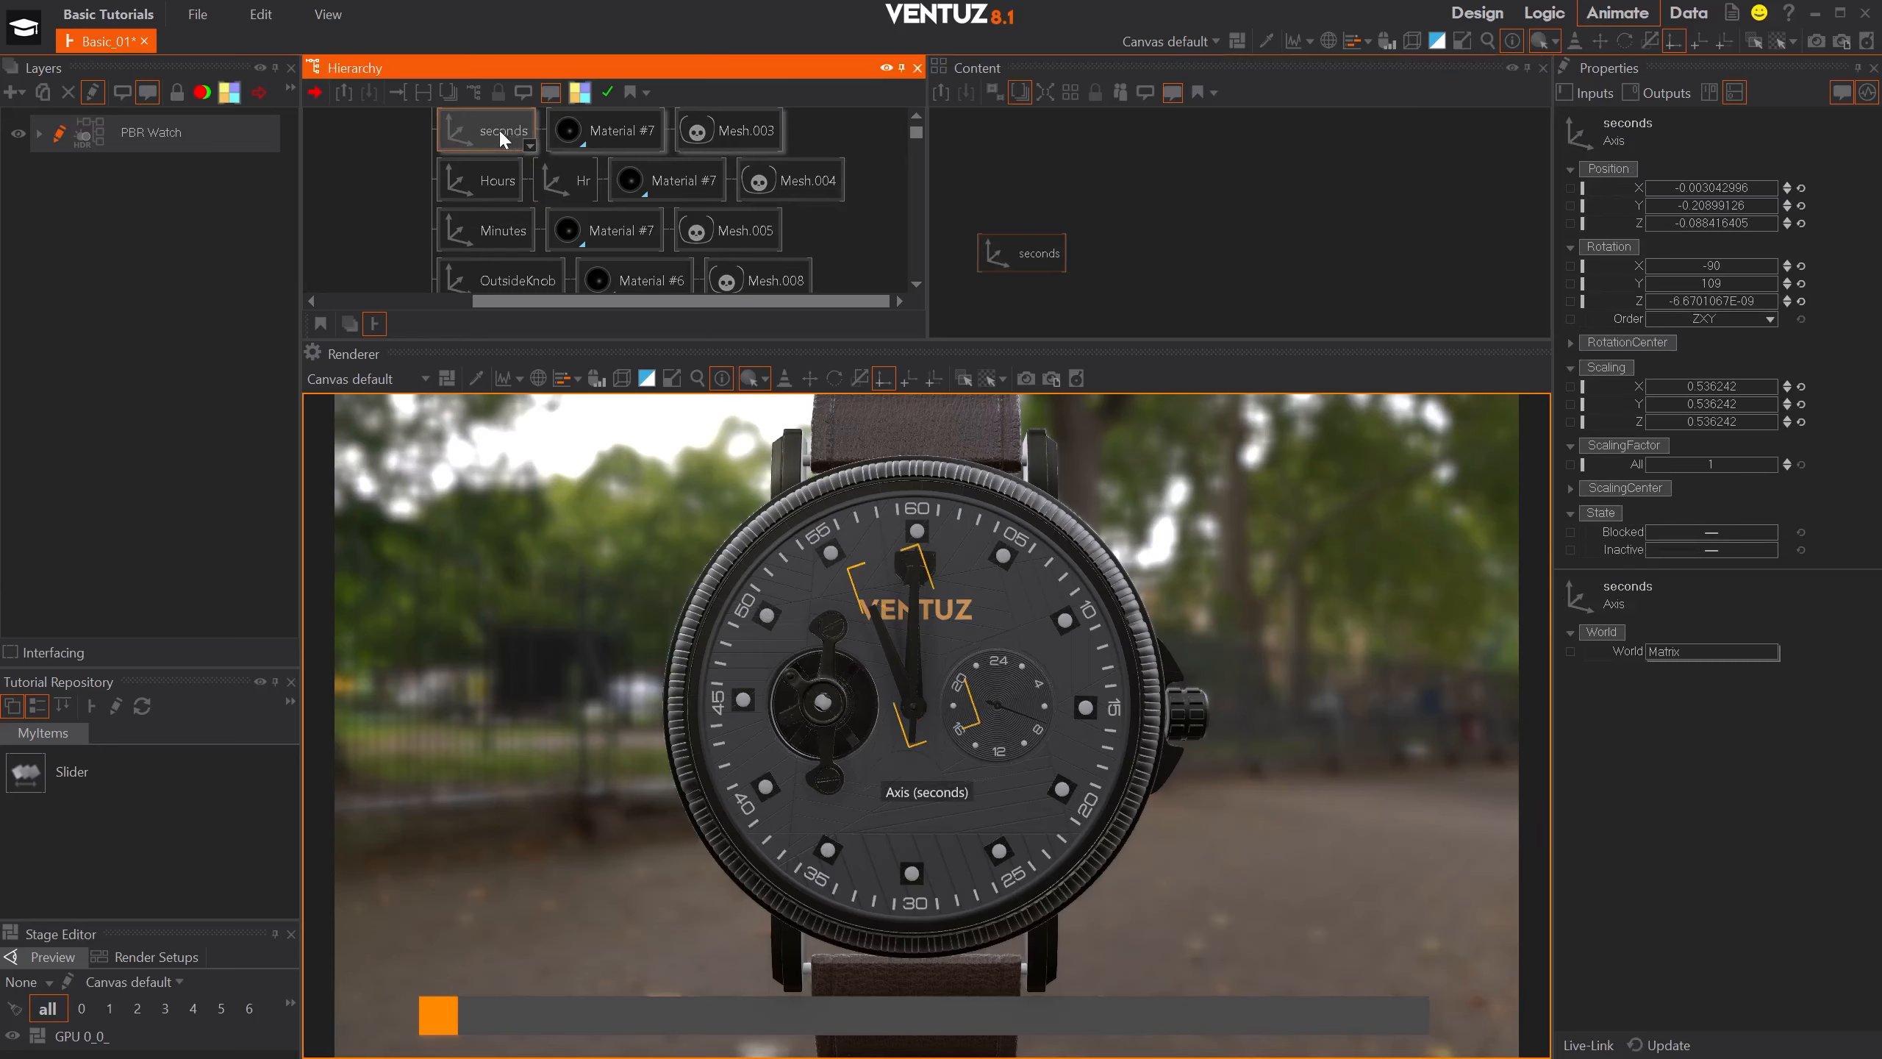
text(ax)
click(551, 197)
click(547, 137)
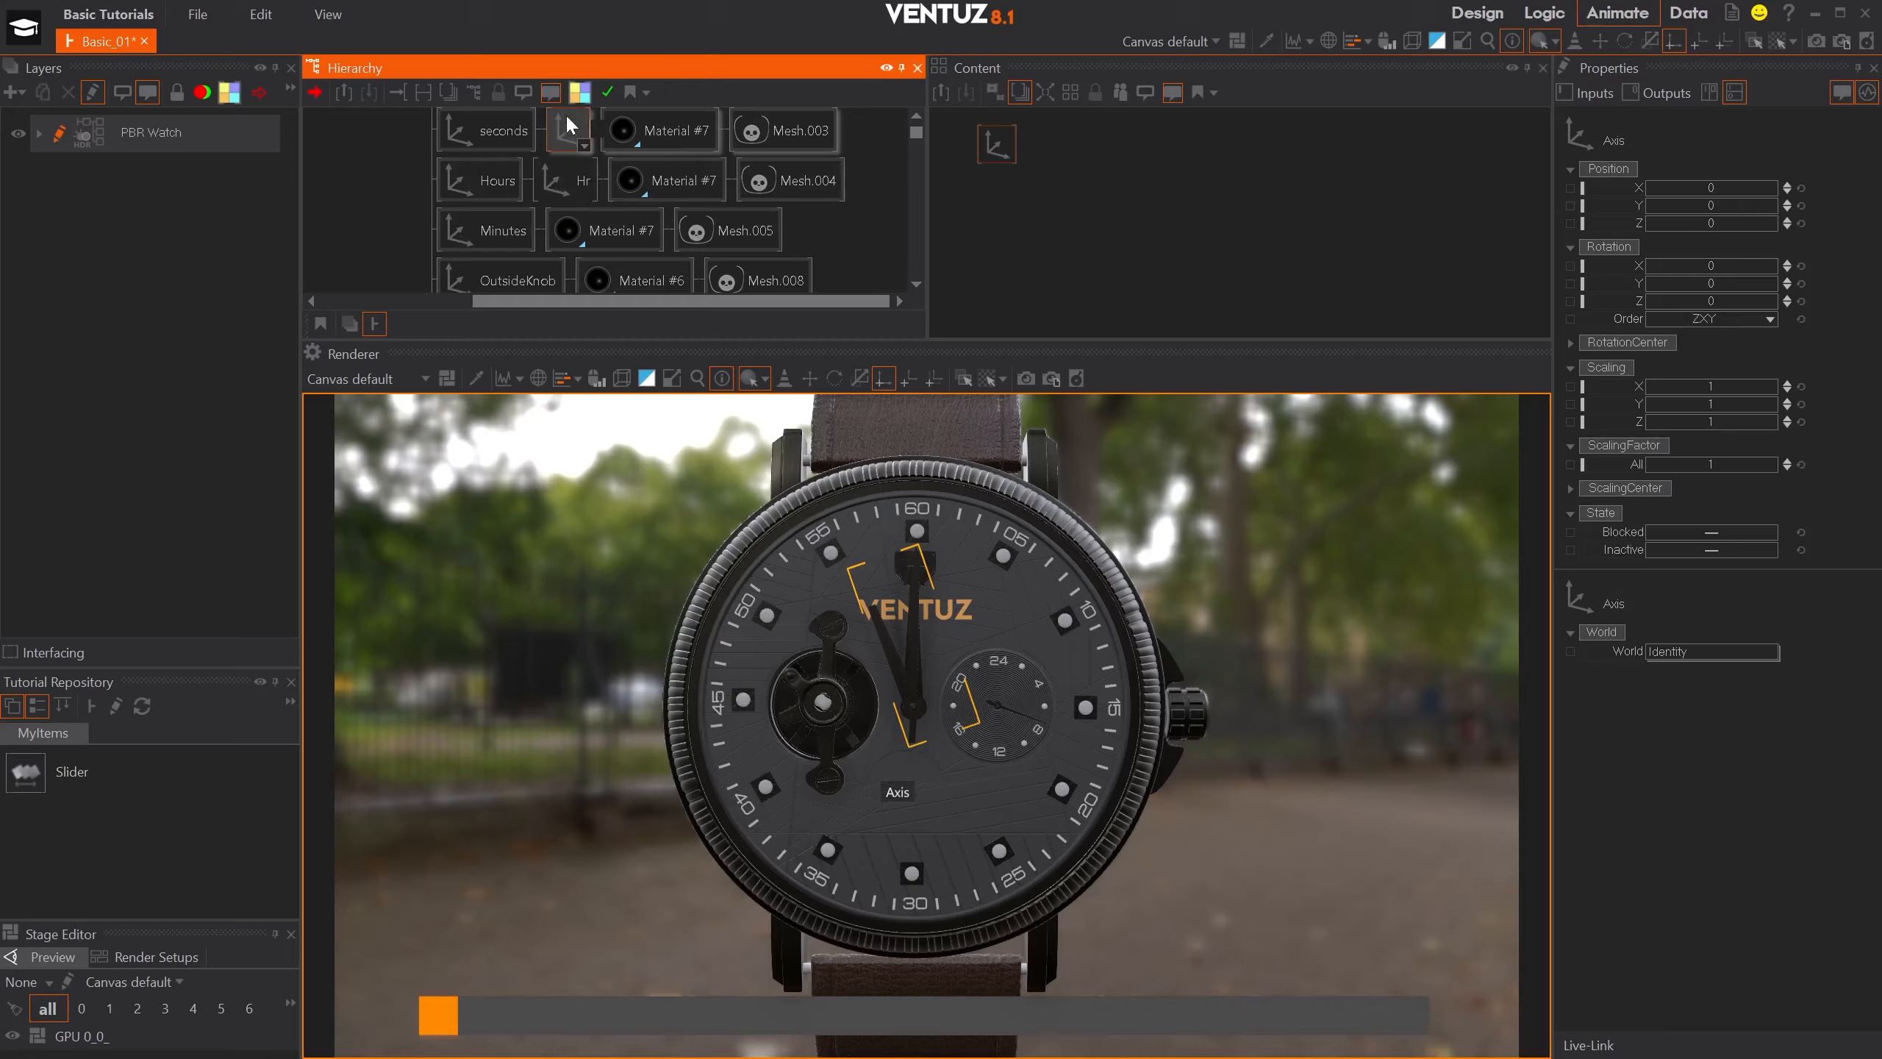
text(Sec)
key(Return)
- Insert an Axis node after the Minutes axis in the hierarchy and name it Min
key(Tab)
text(axis)
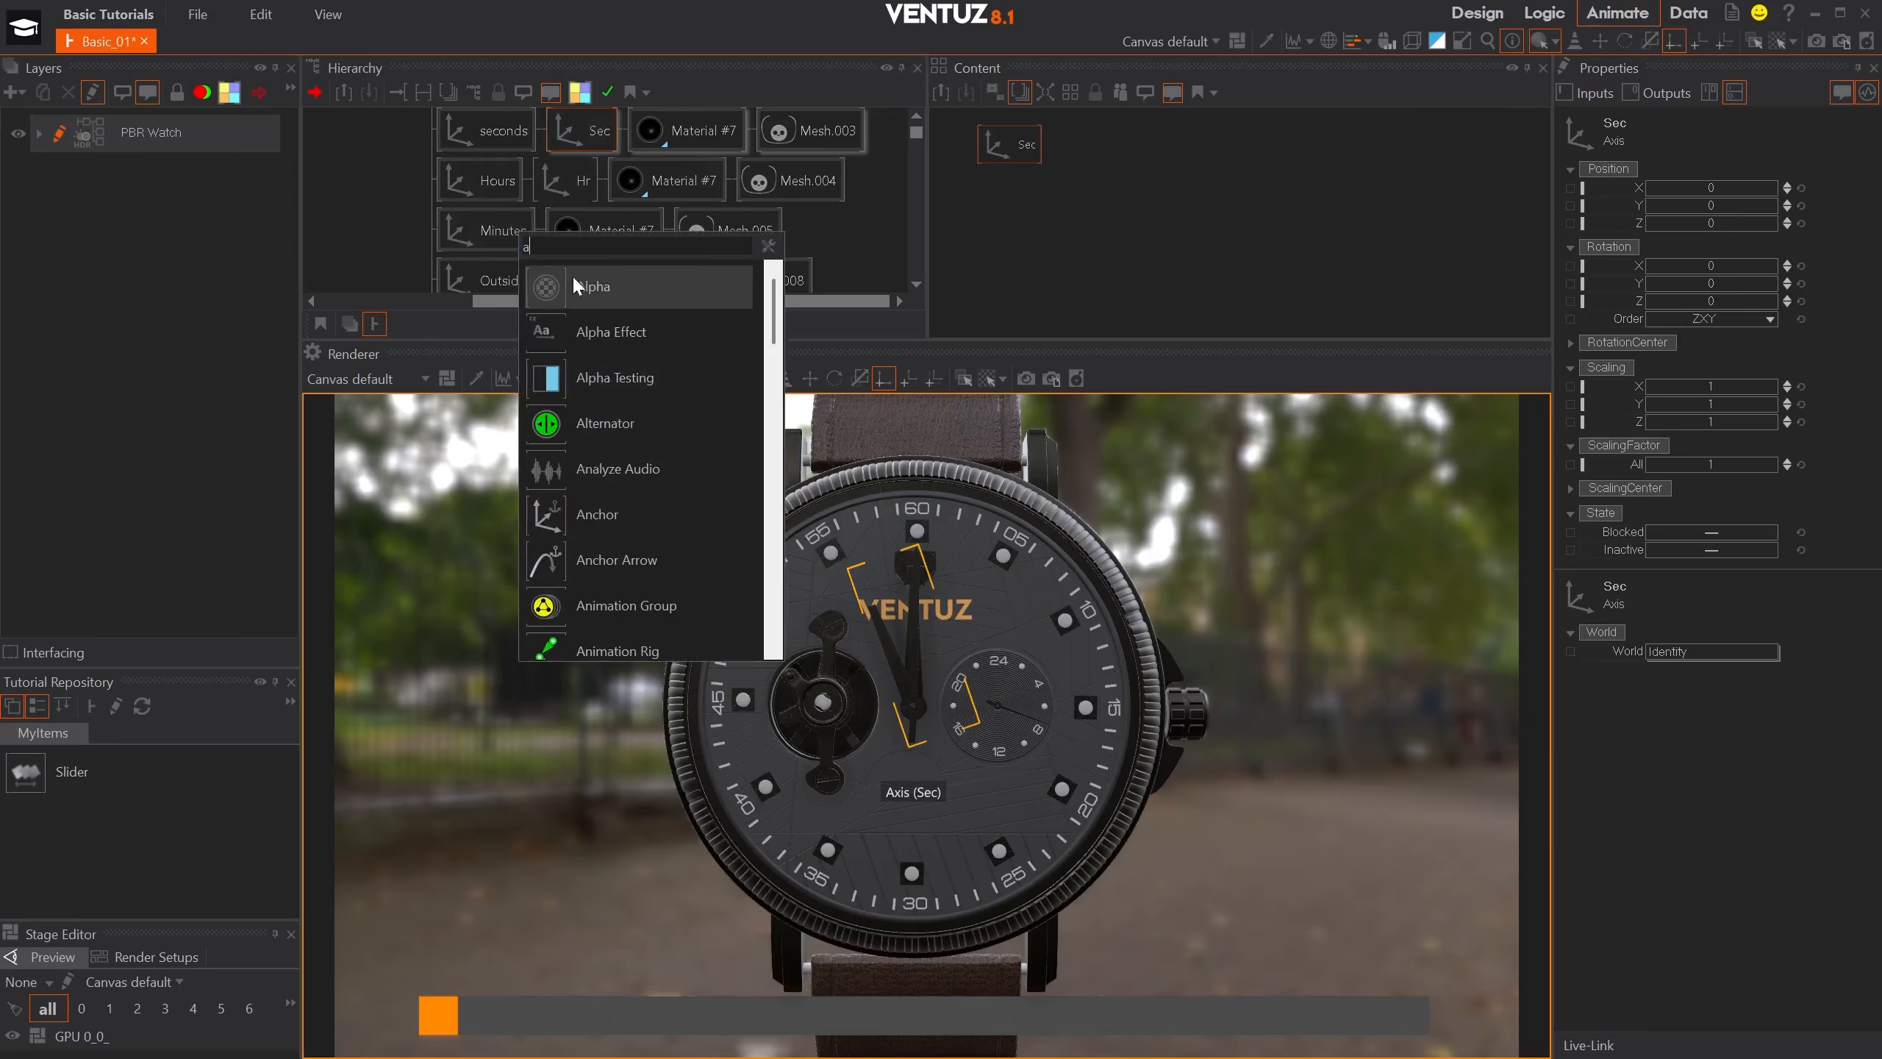
click(569, 283)
click(555, 232)
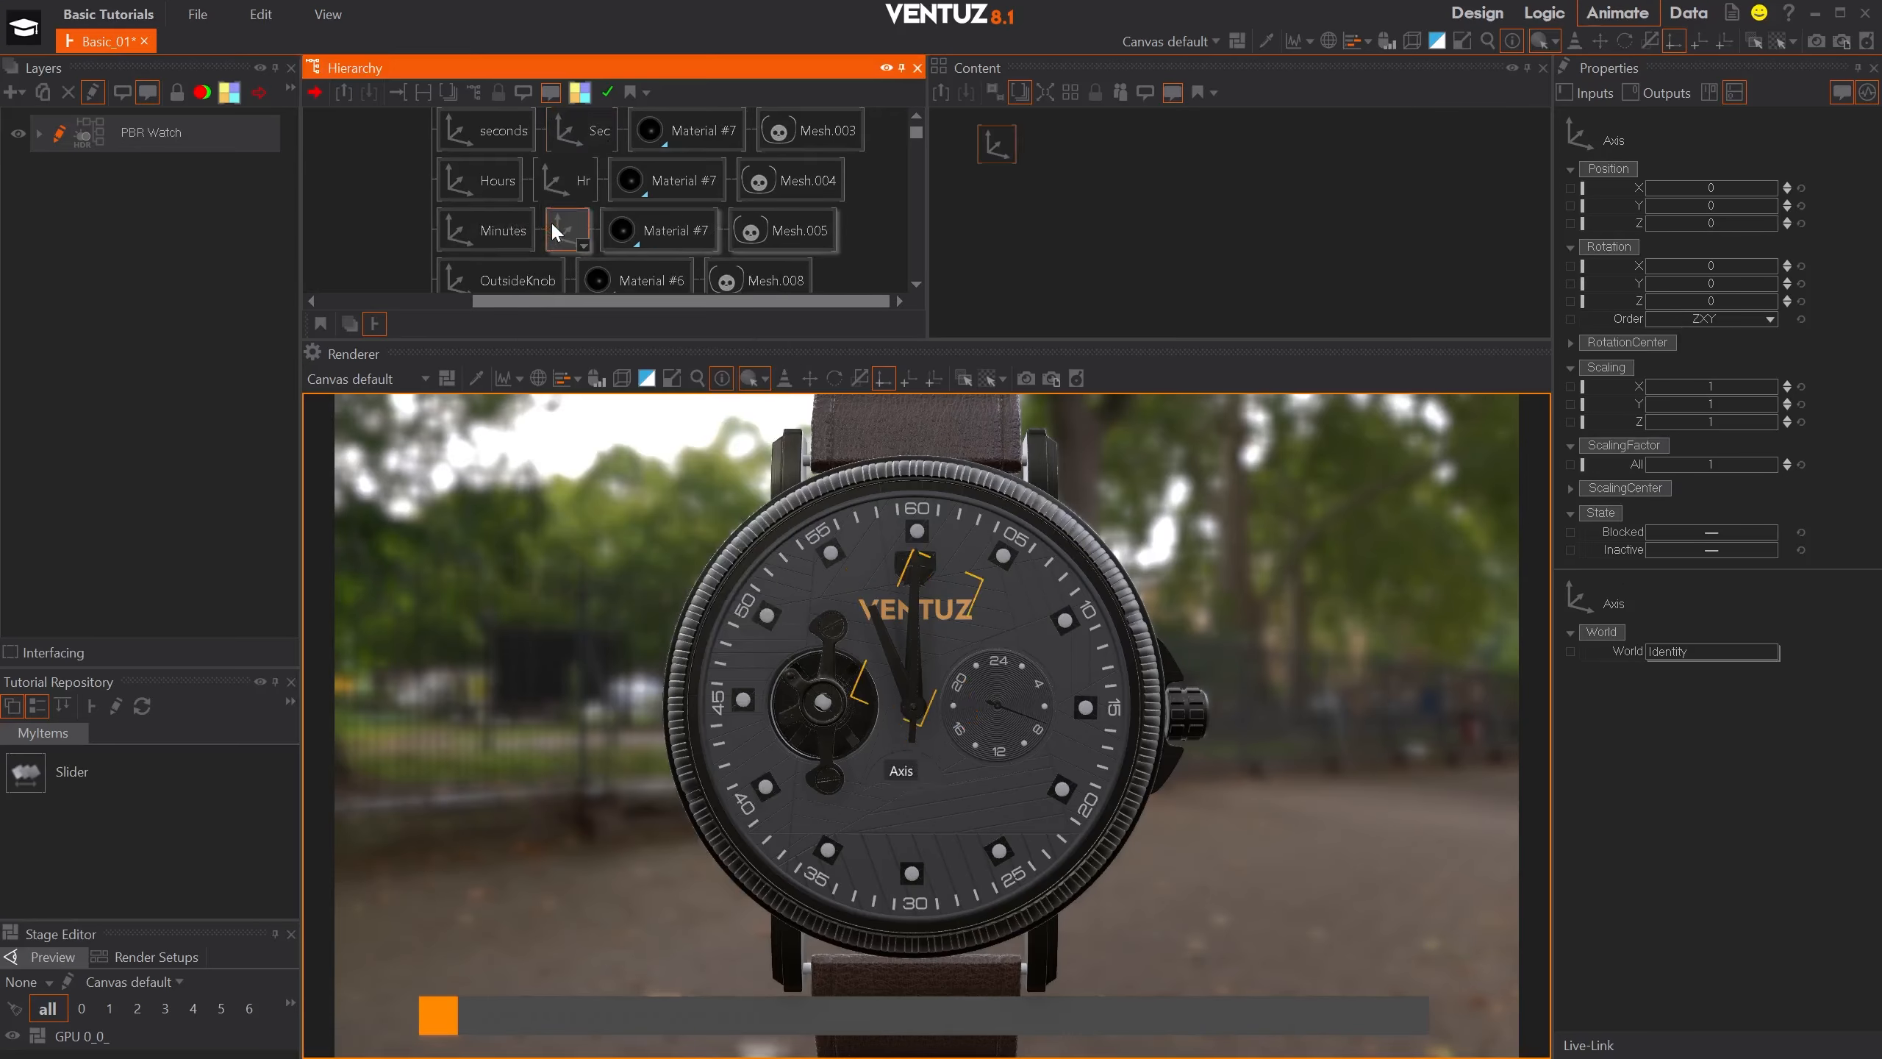
text(Min)
key(Return)
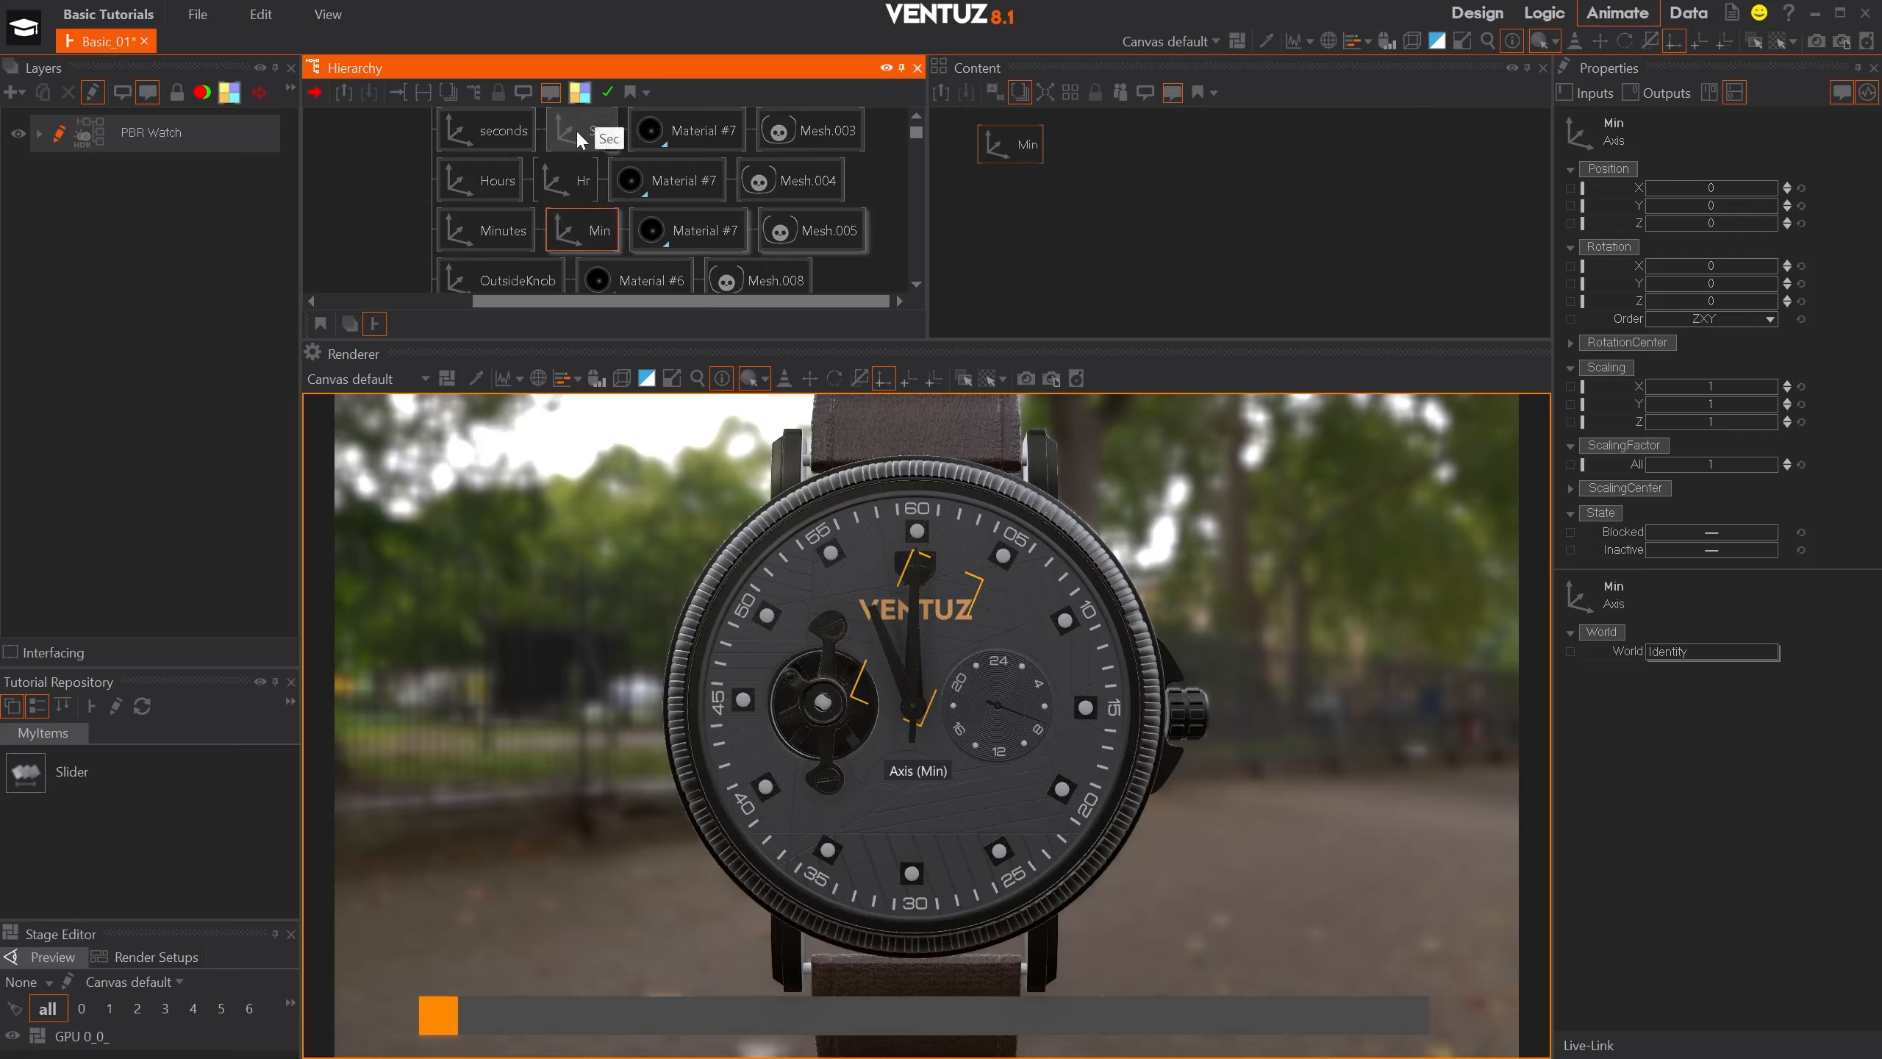
- Show the Sec, Hr and Min axes together in the content graph and place Min and Sec beneath Hr
ctrl+click(576, 130)
ctrl+click(559, 184)
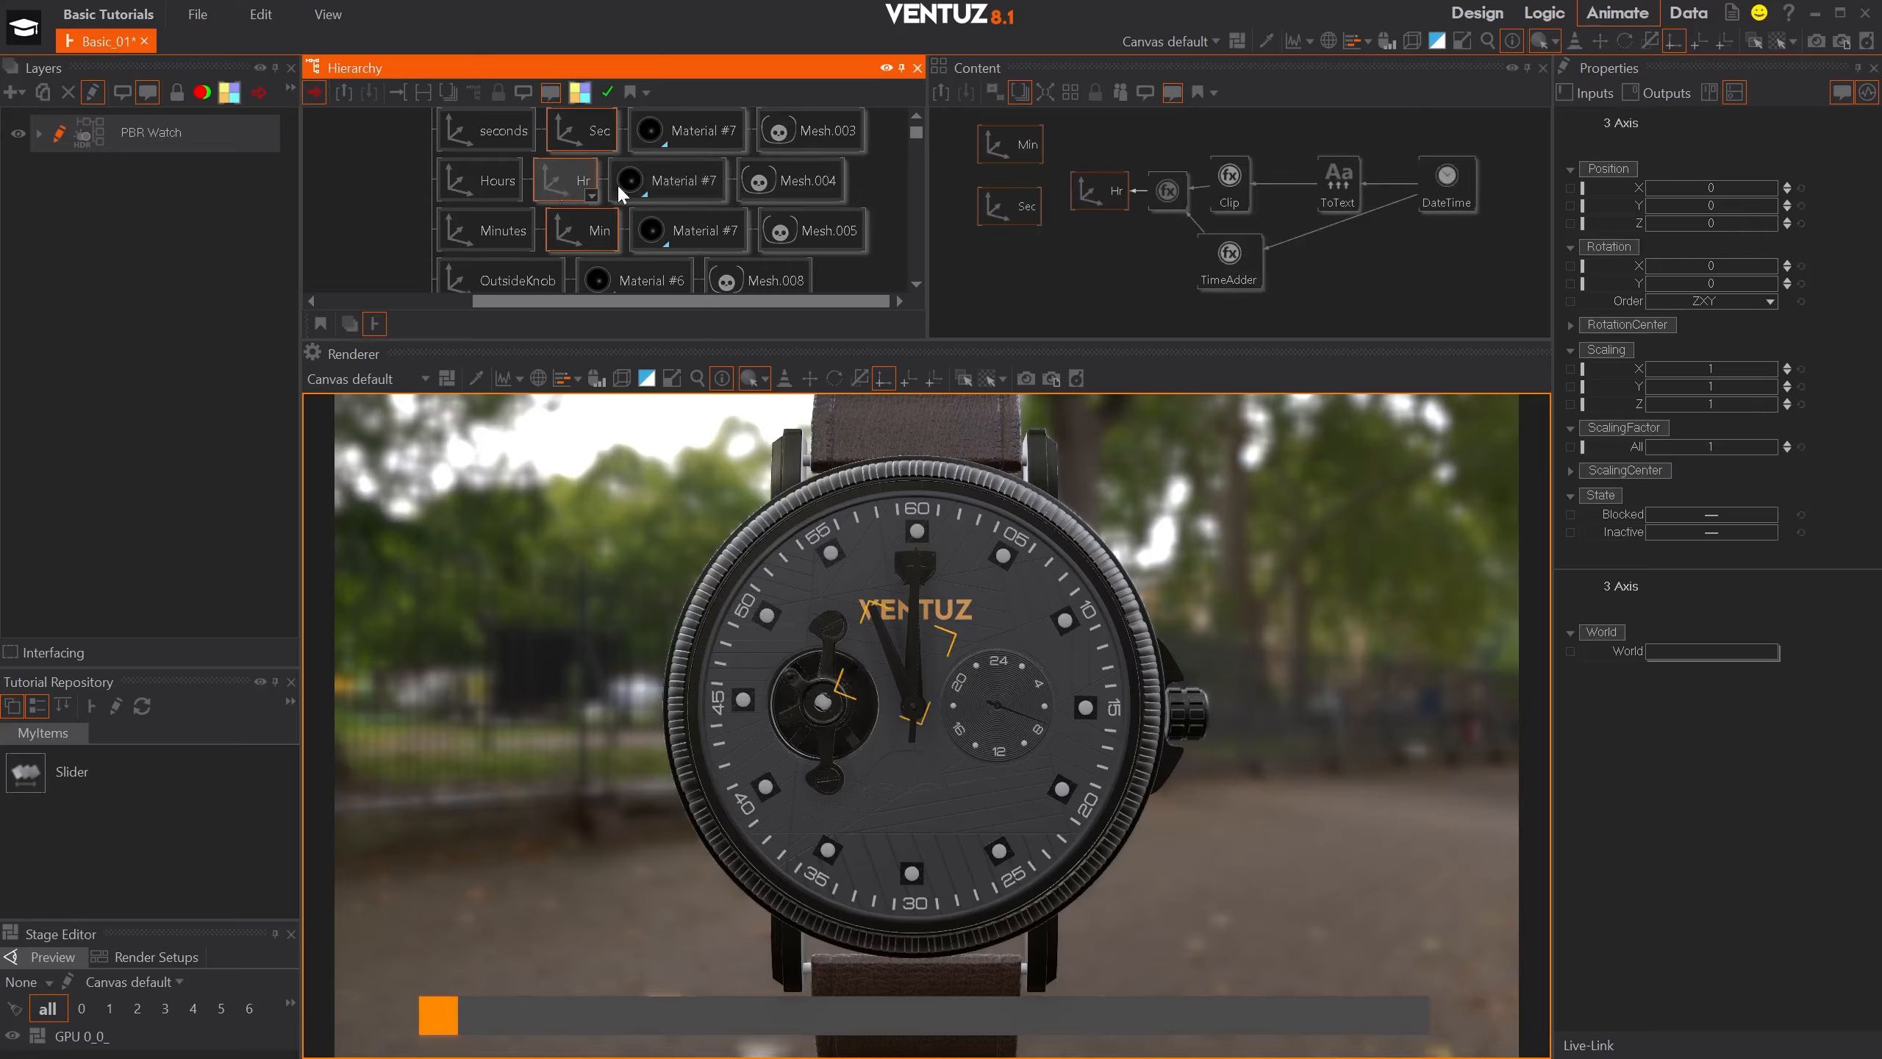
click(1123, 265)
drag(966, 120, 1027, 235)
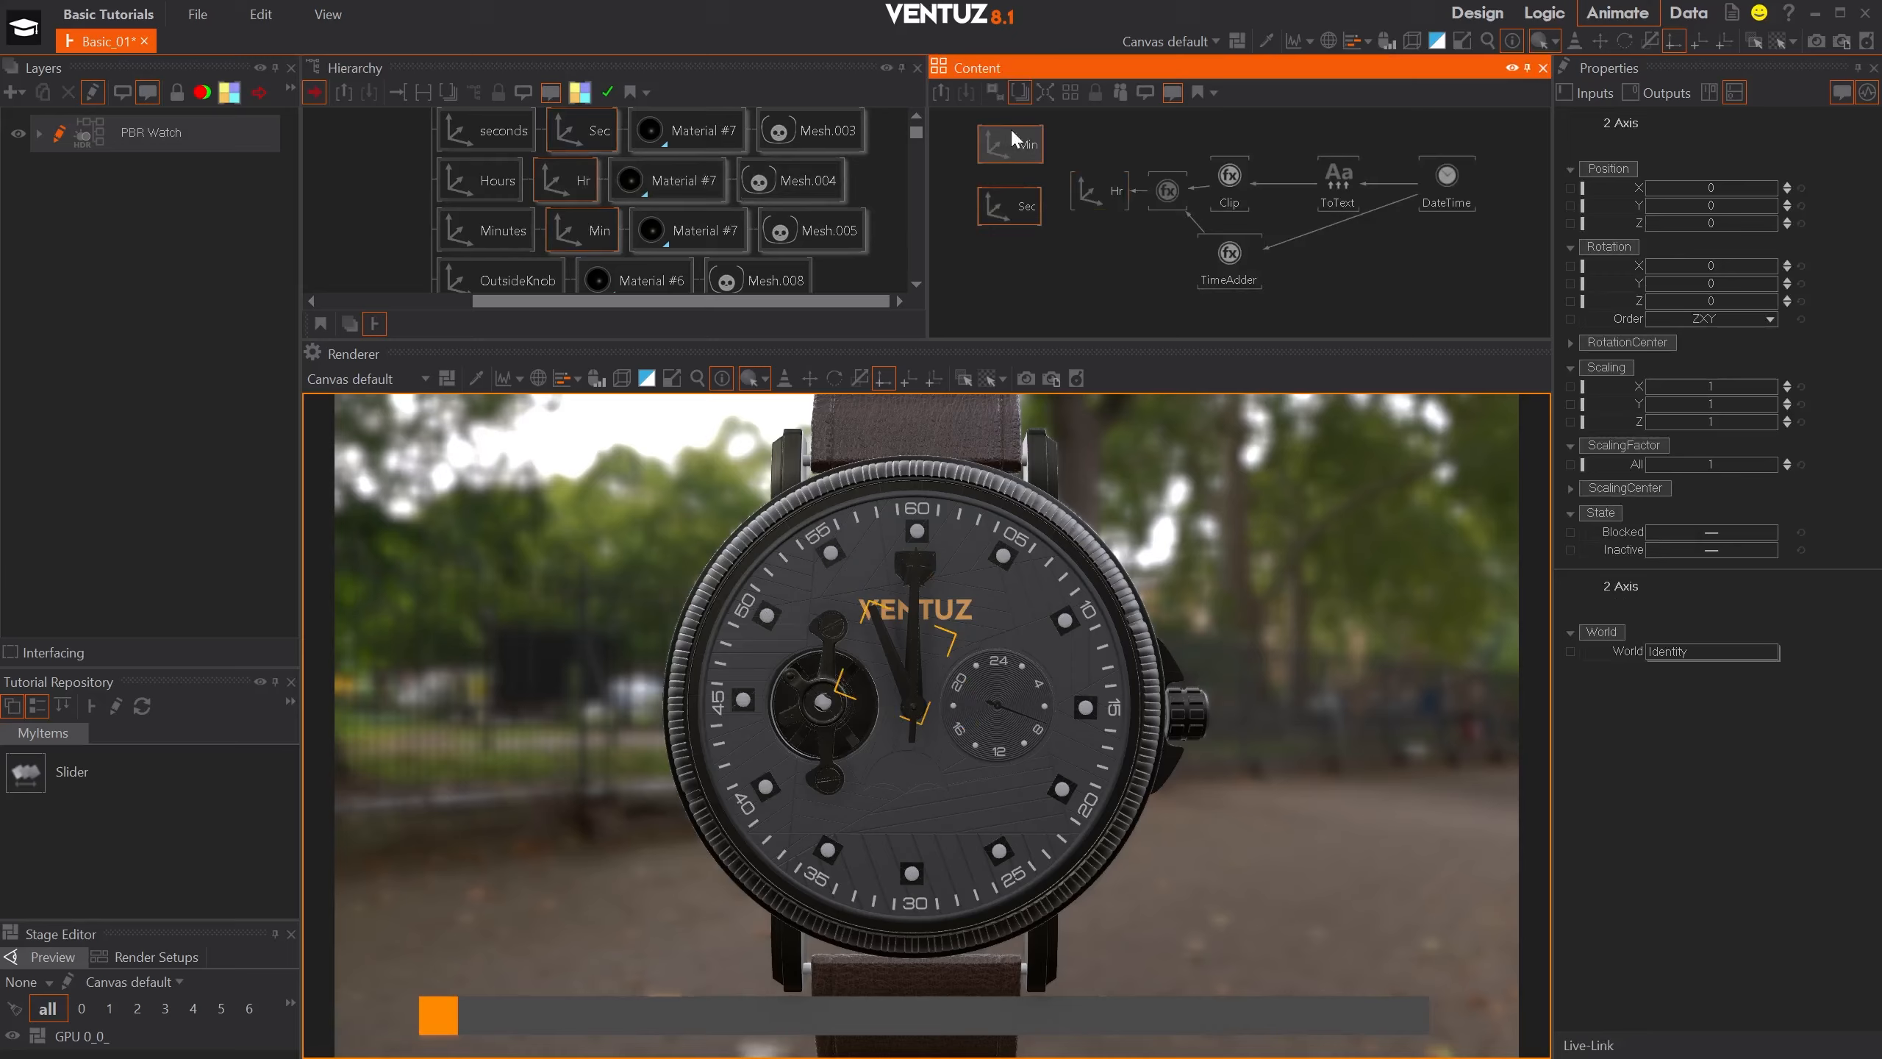
drag(1015, 137, 1110, 244)
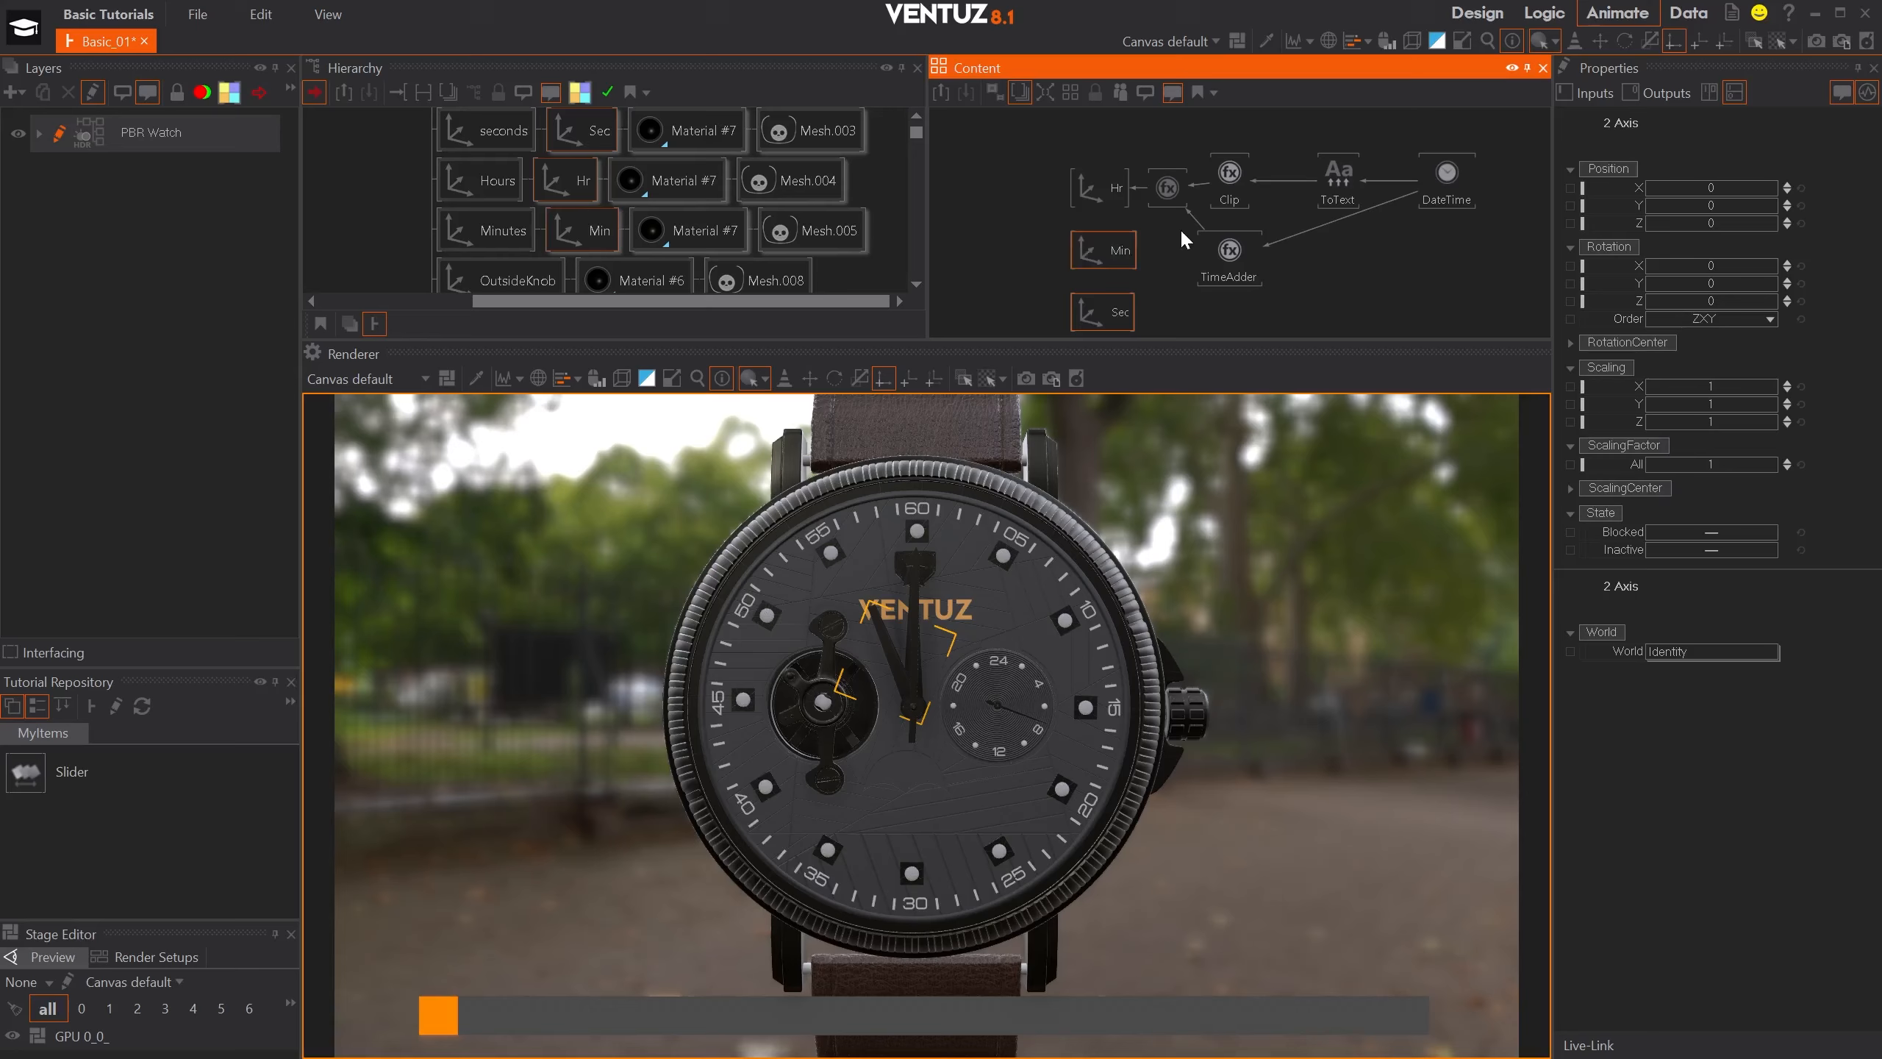
scroll(1181, 231, down, 2)
middle_drag(1320, 230, 1184, 209)
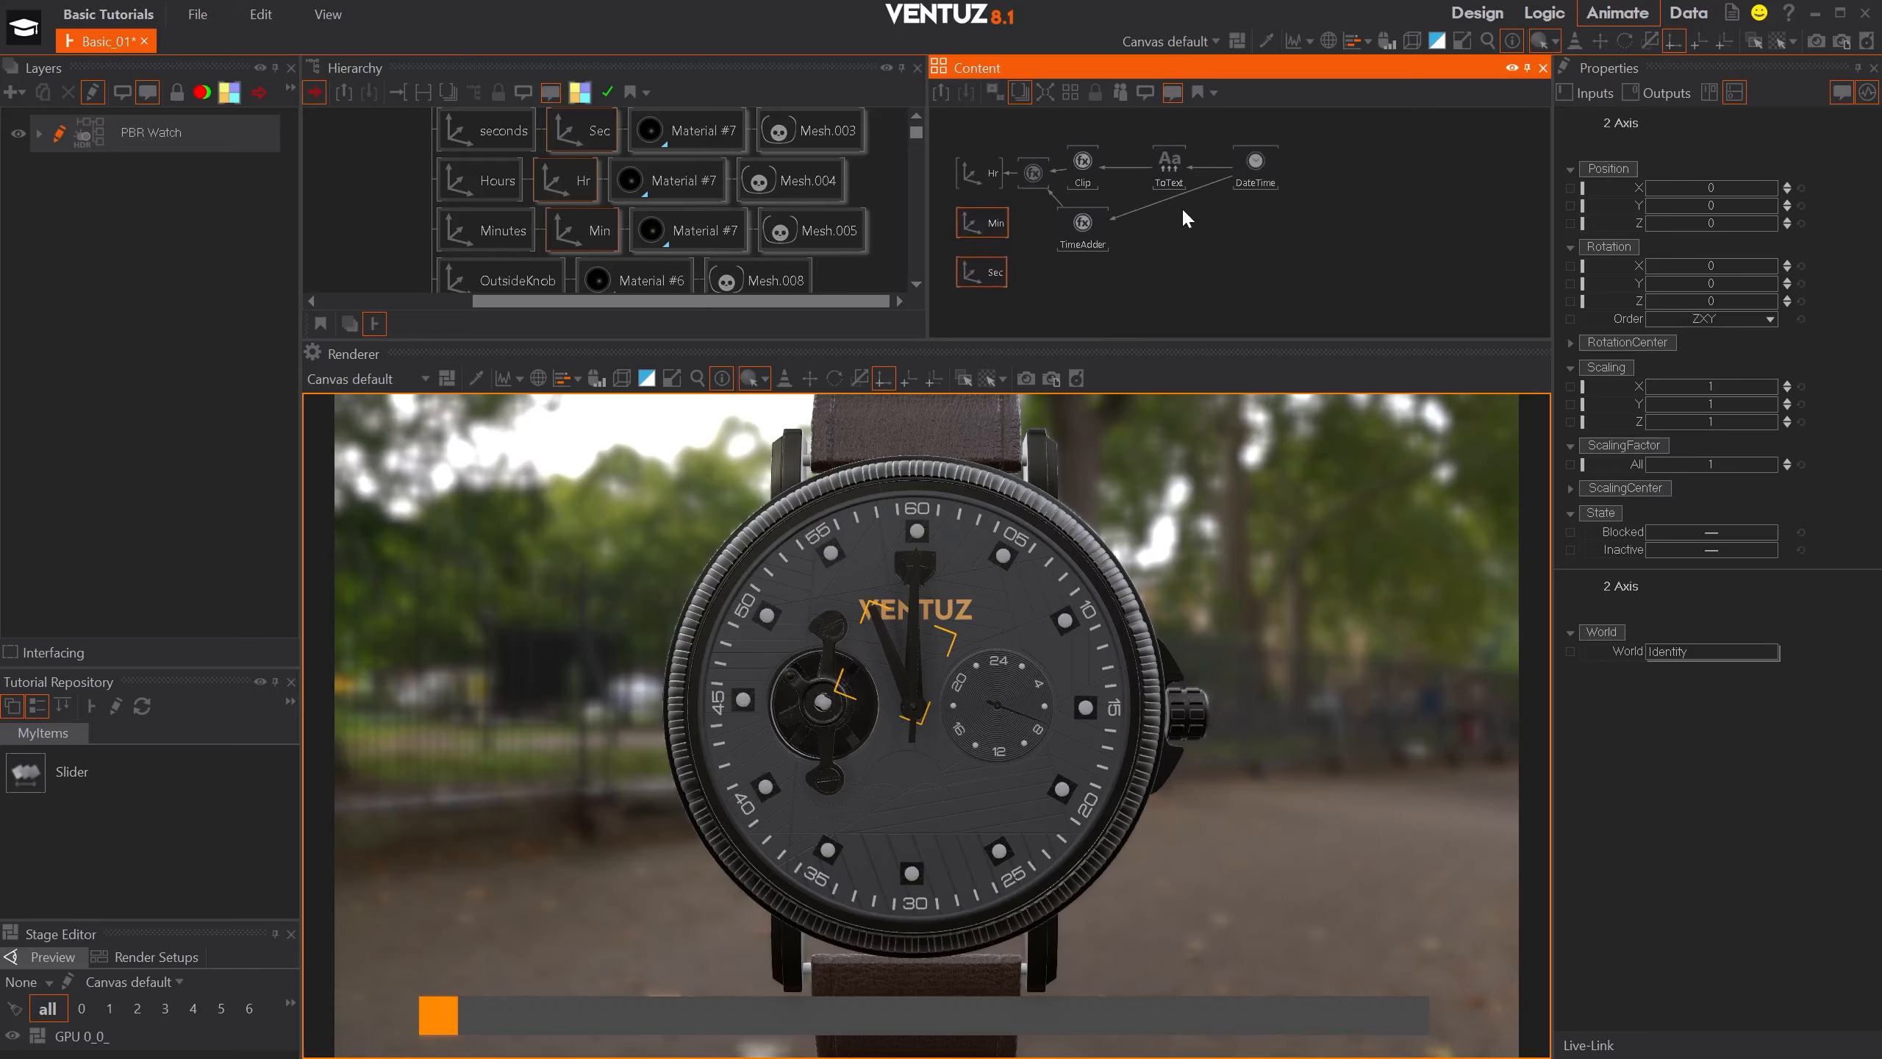
- Add another Clipping node below the ToText node and set its MinOut to 360 and MaxOut to 0
double_click(1139, 270)
text(cli)
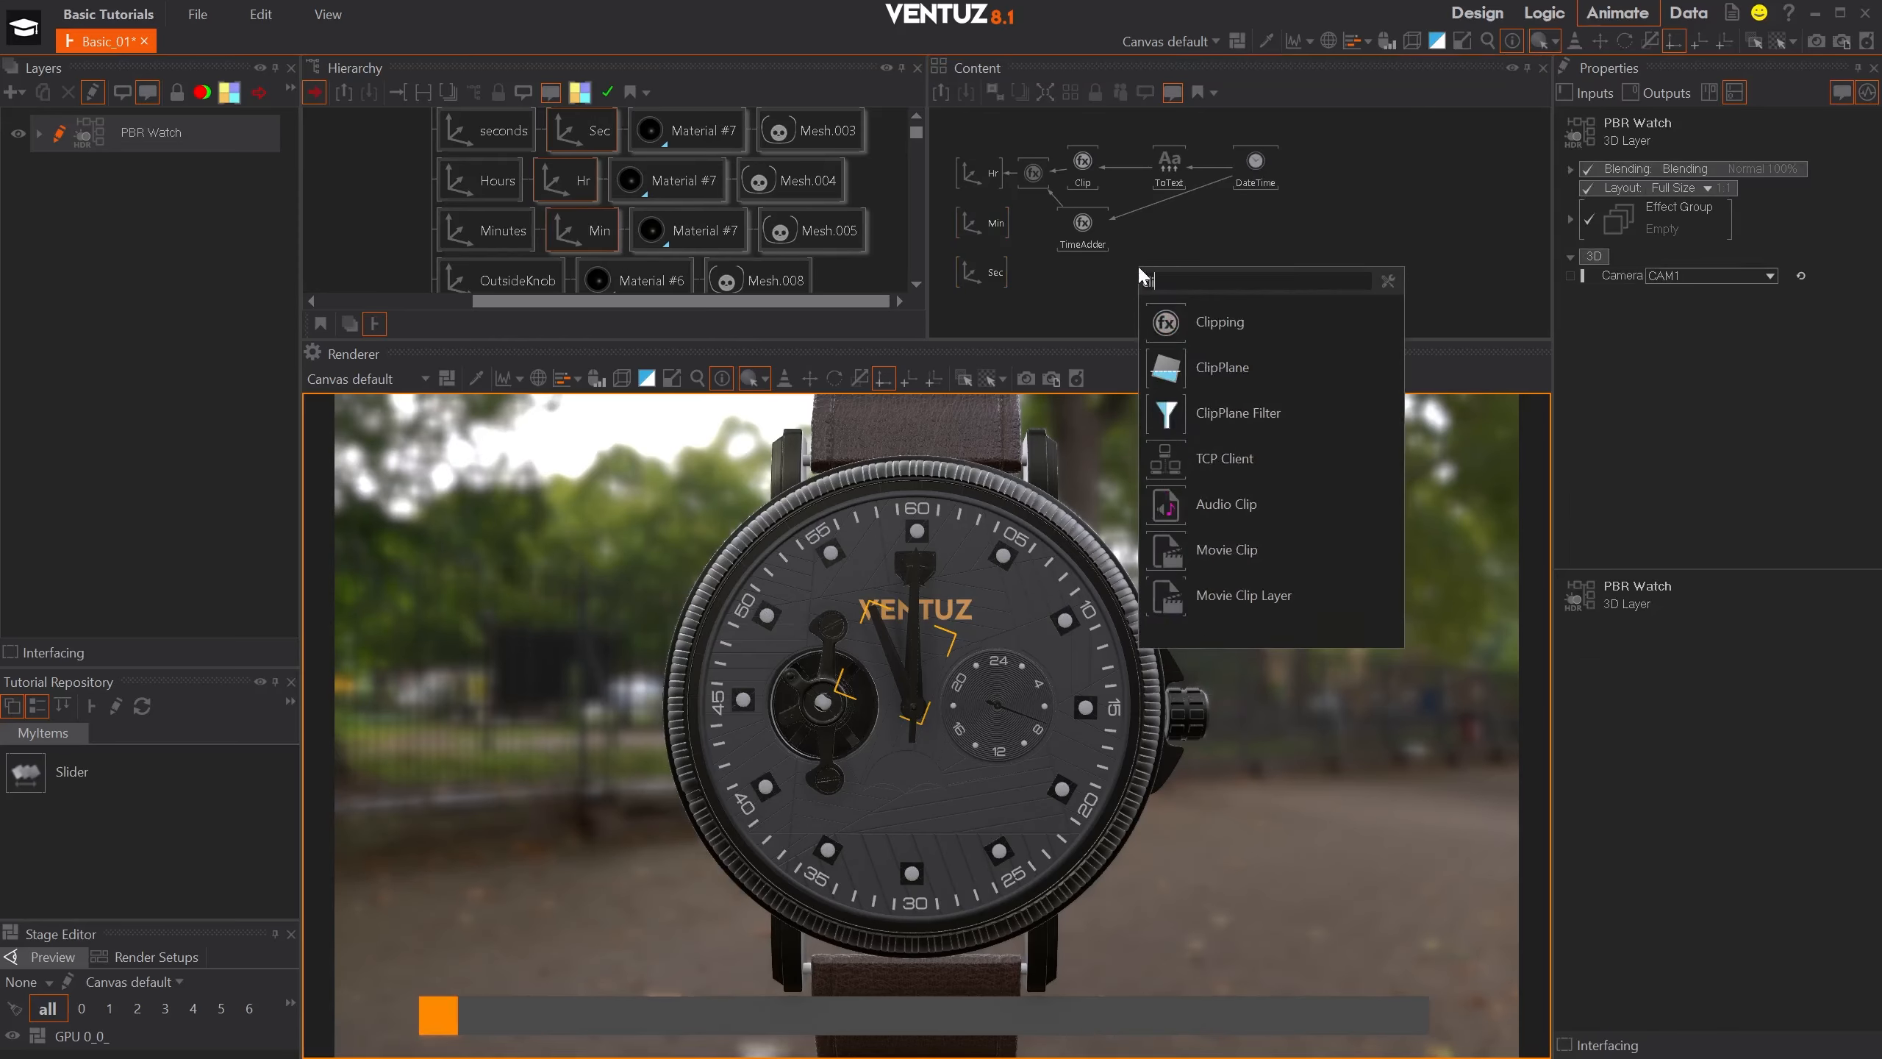
click(1186, 319)
click(1194, 250)
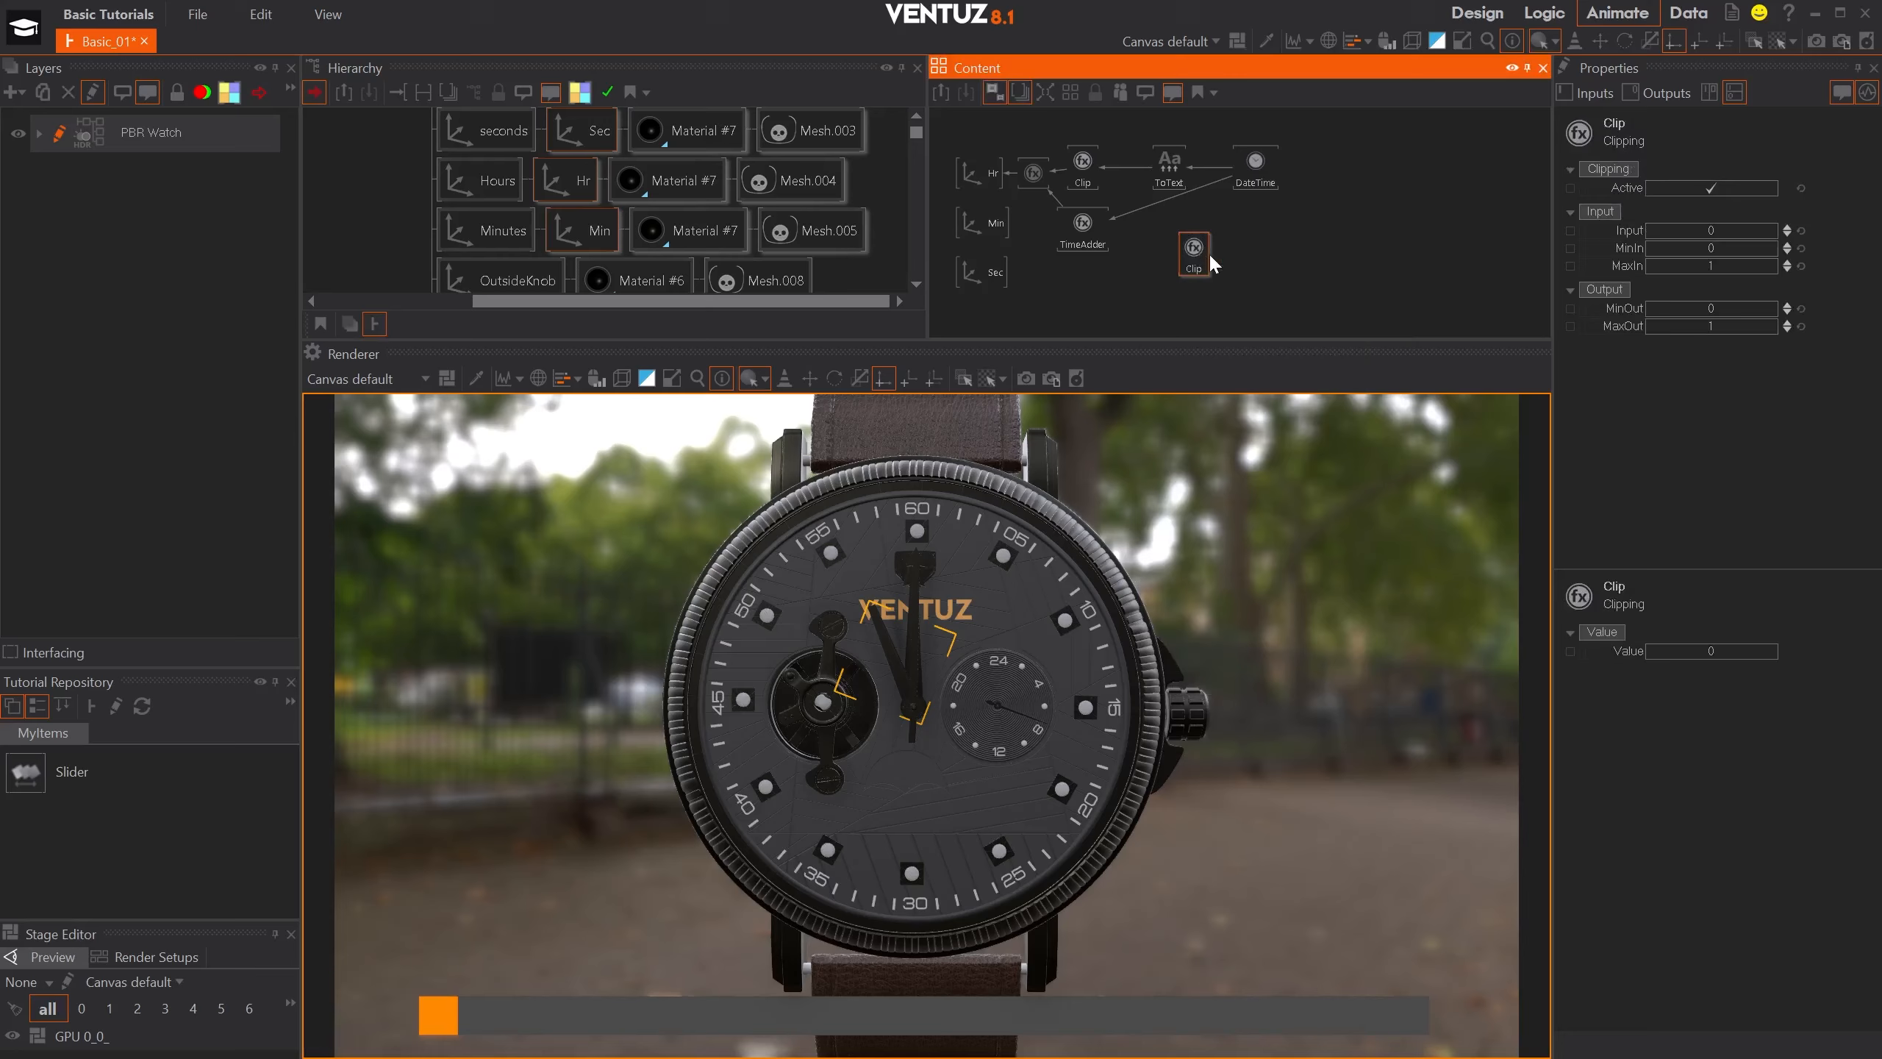
click(1711, 309)
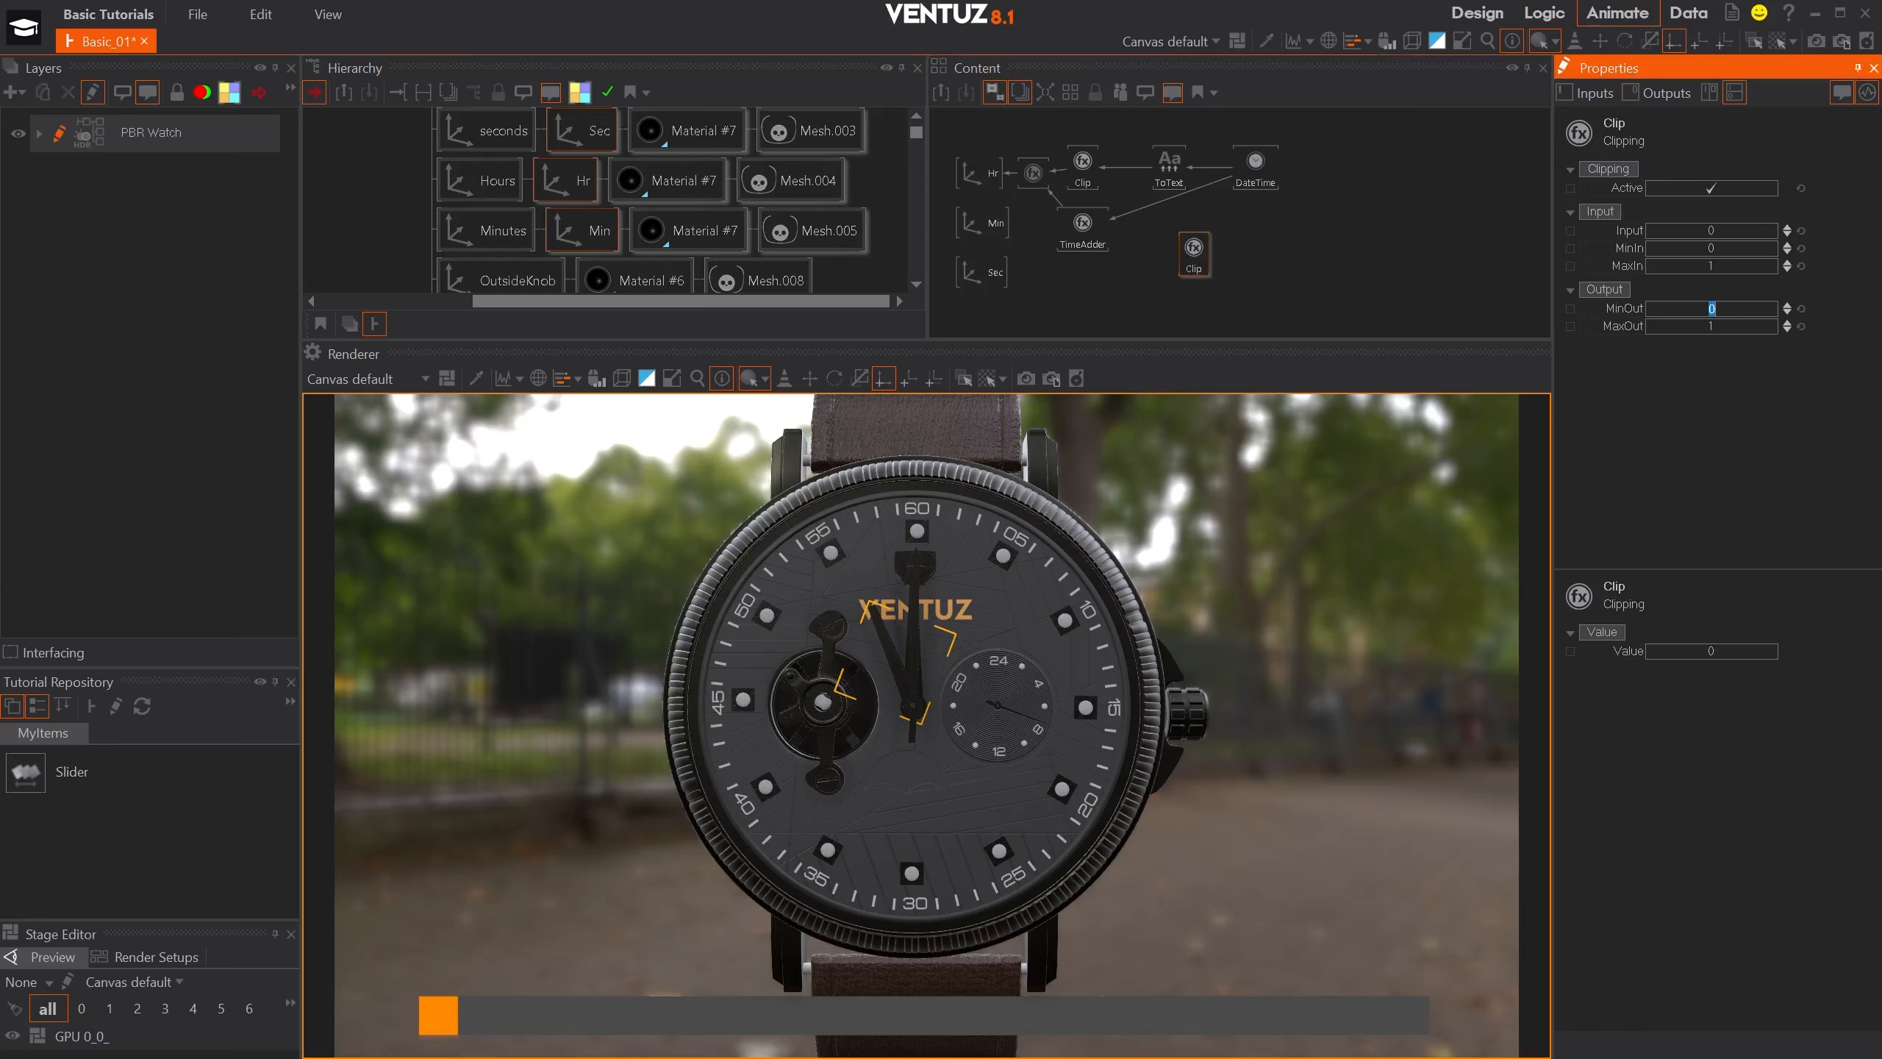
text(360)
key(Tab)
text(0)
- Bind the new Clip node's Input to the DateTime node's Second output and set its MaxIn to 59
drag(1619, 228, 1255, 160)
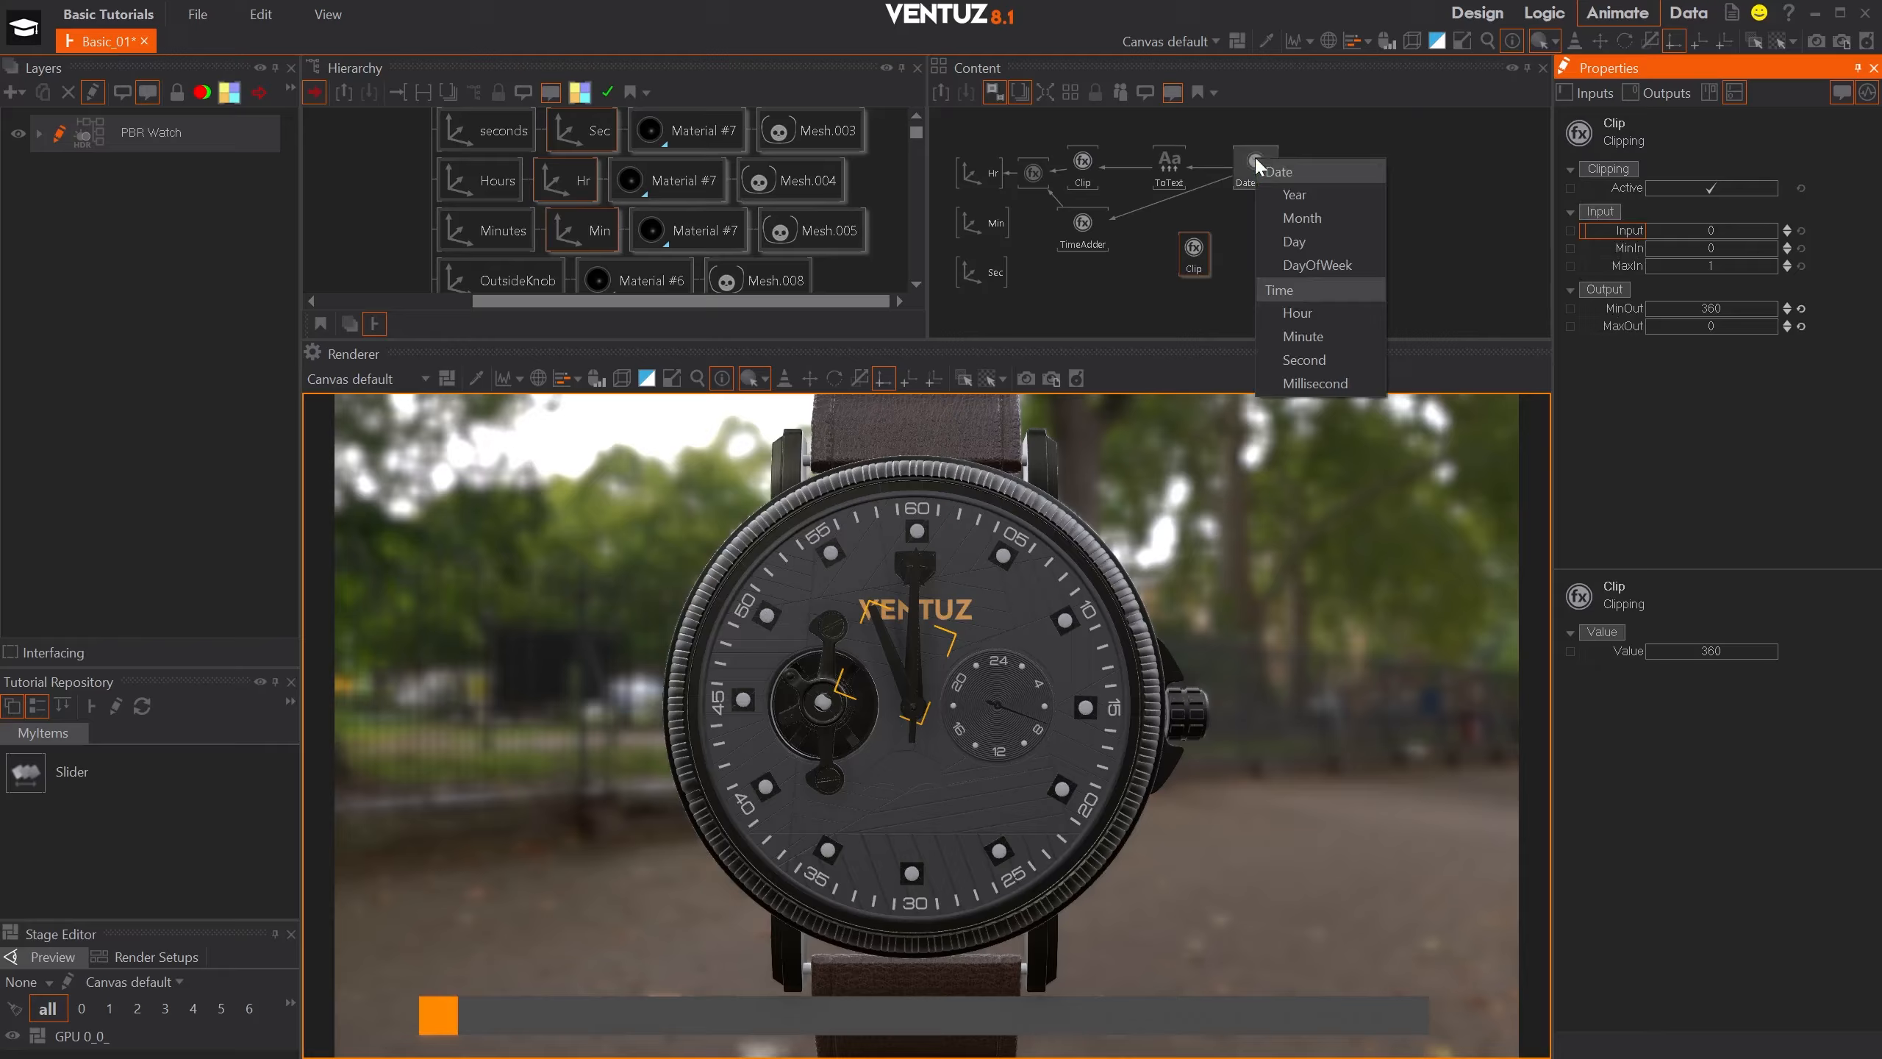
click(1334, 359)
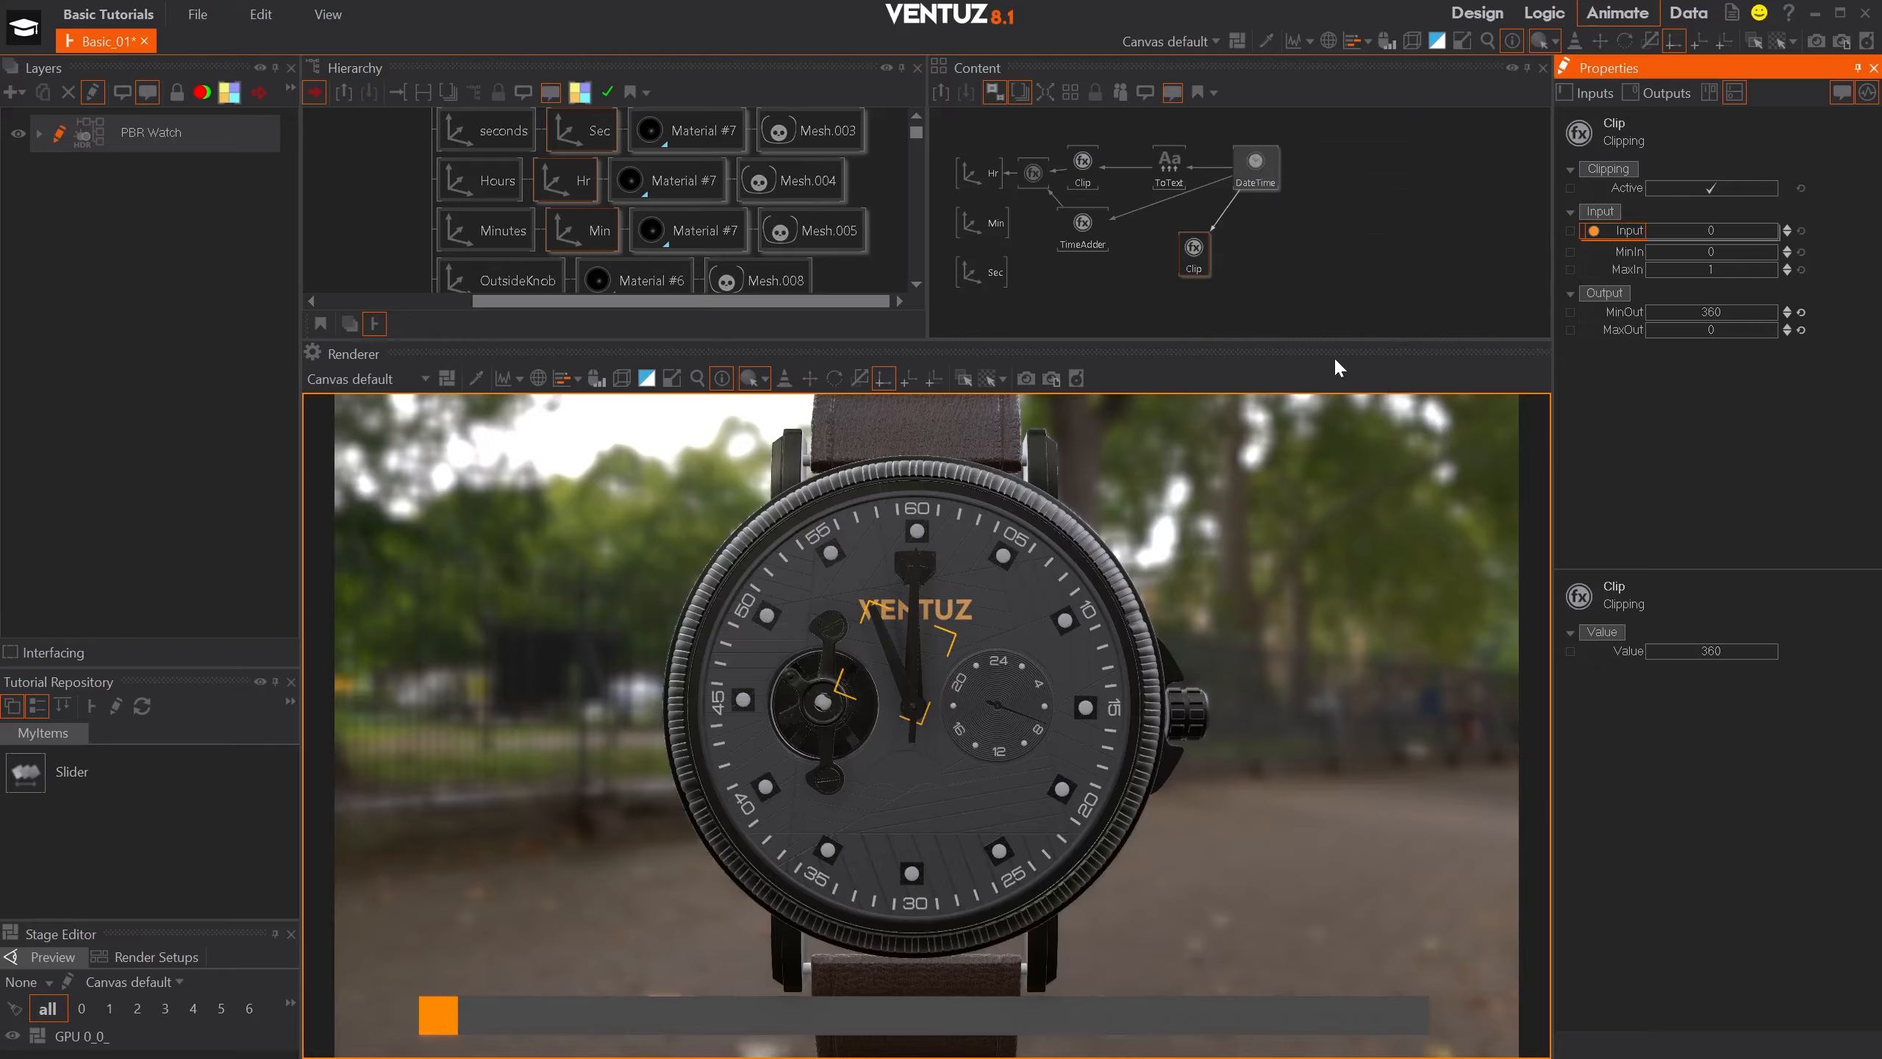
click(1722, 270)
text(59)
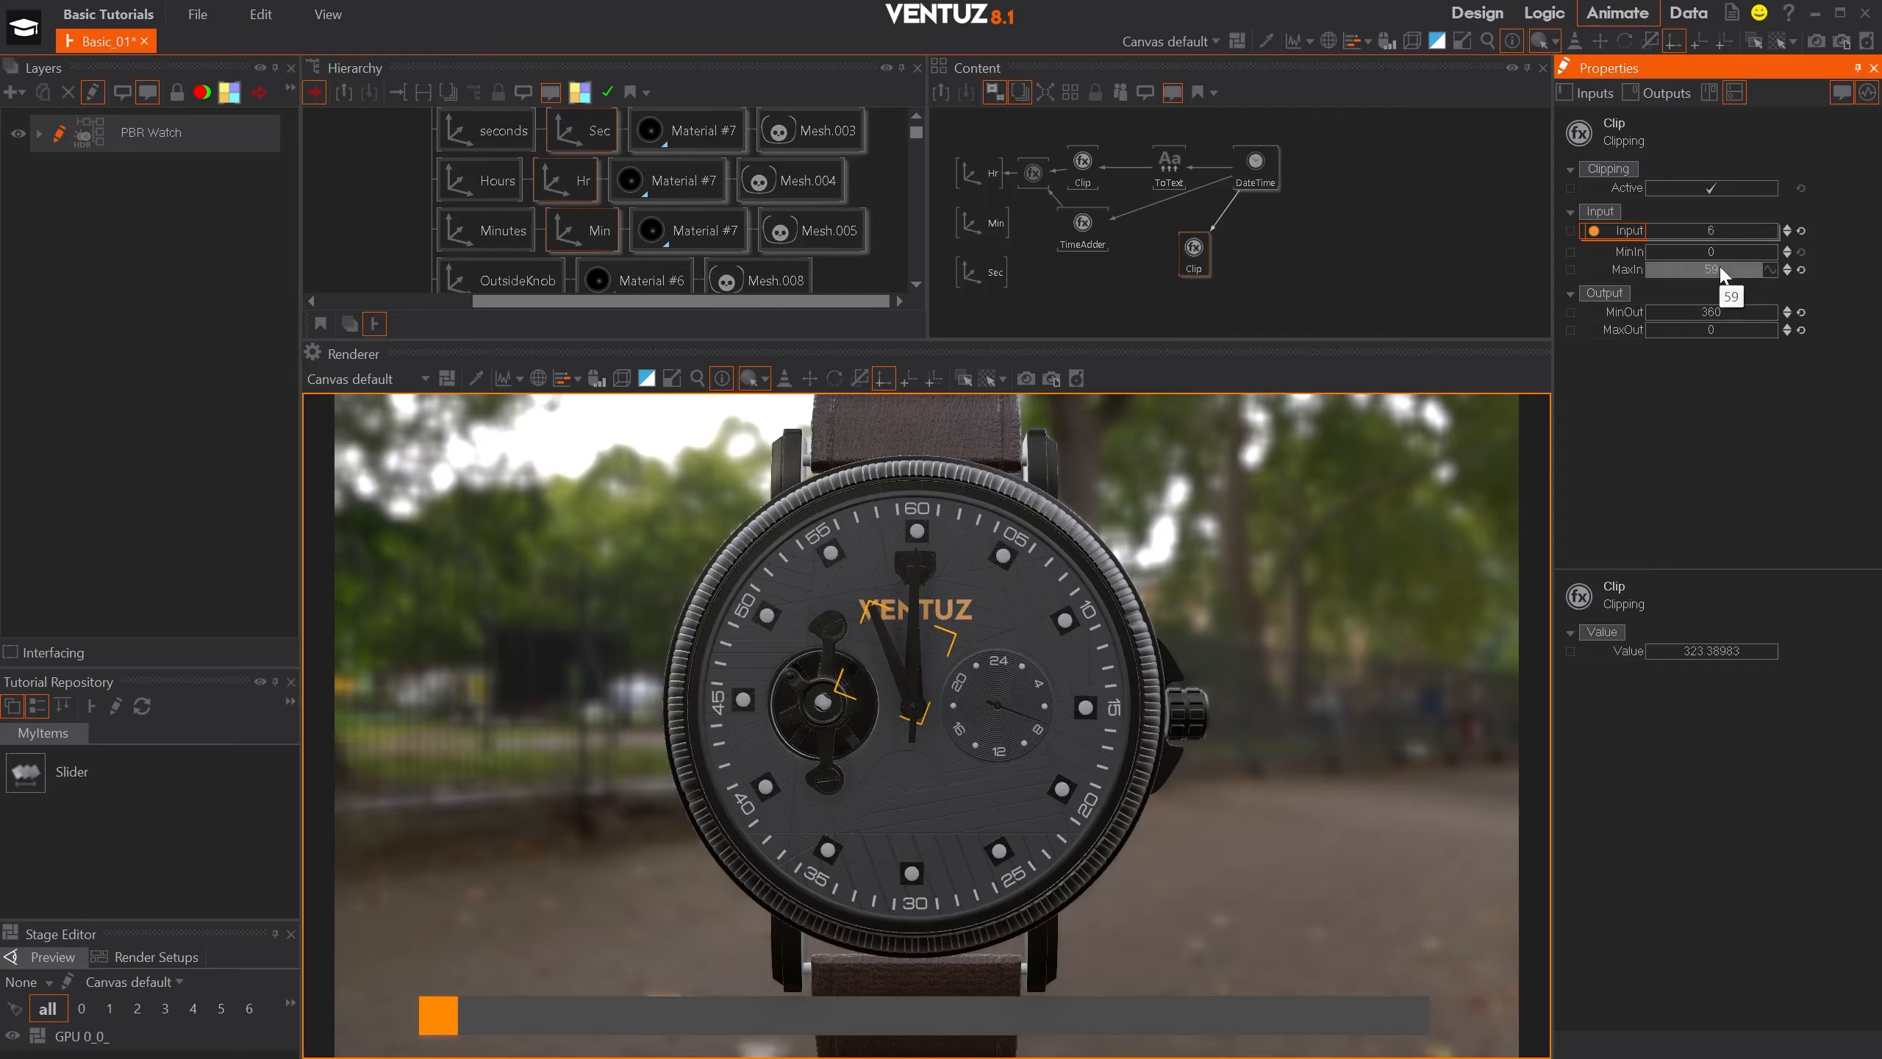
key(Return)
- Place the seconds Clip node in line with Sec and bind the Sec axis's Z rotation to that node's Value
drag(1195, 264, 1185, 277)
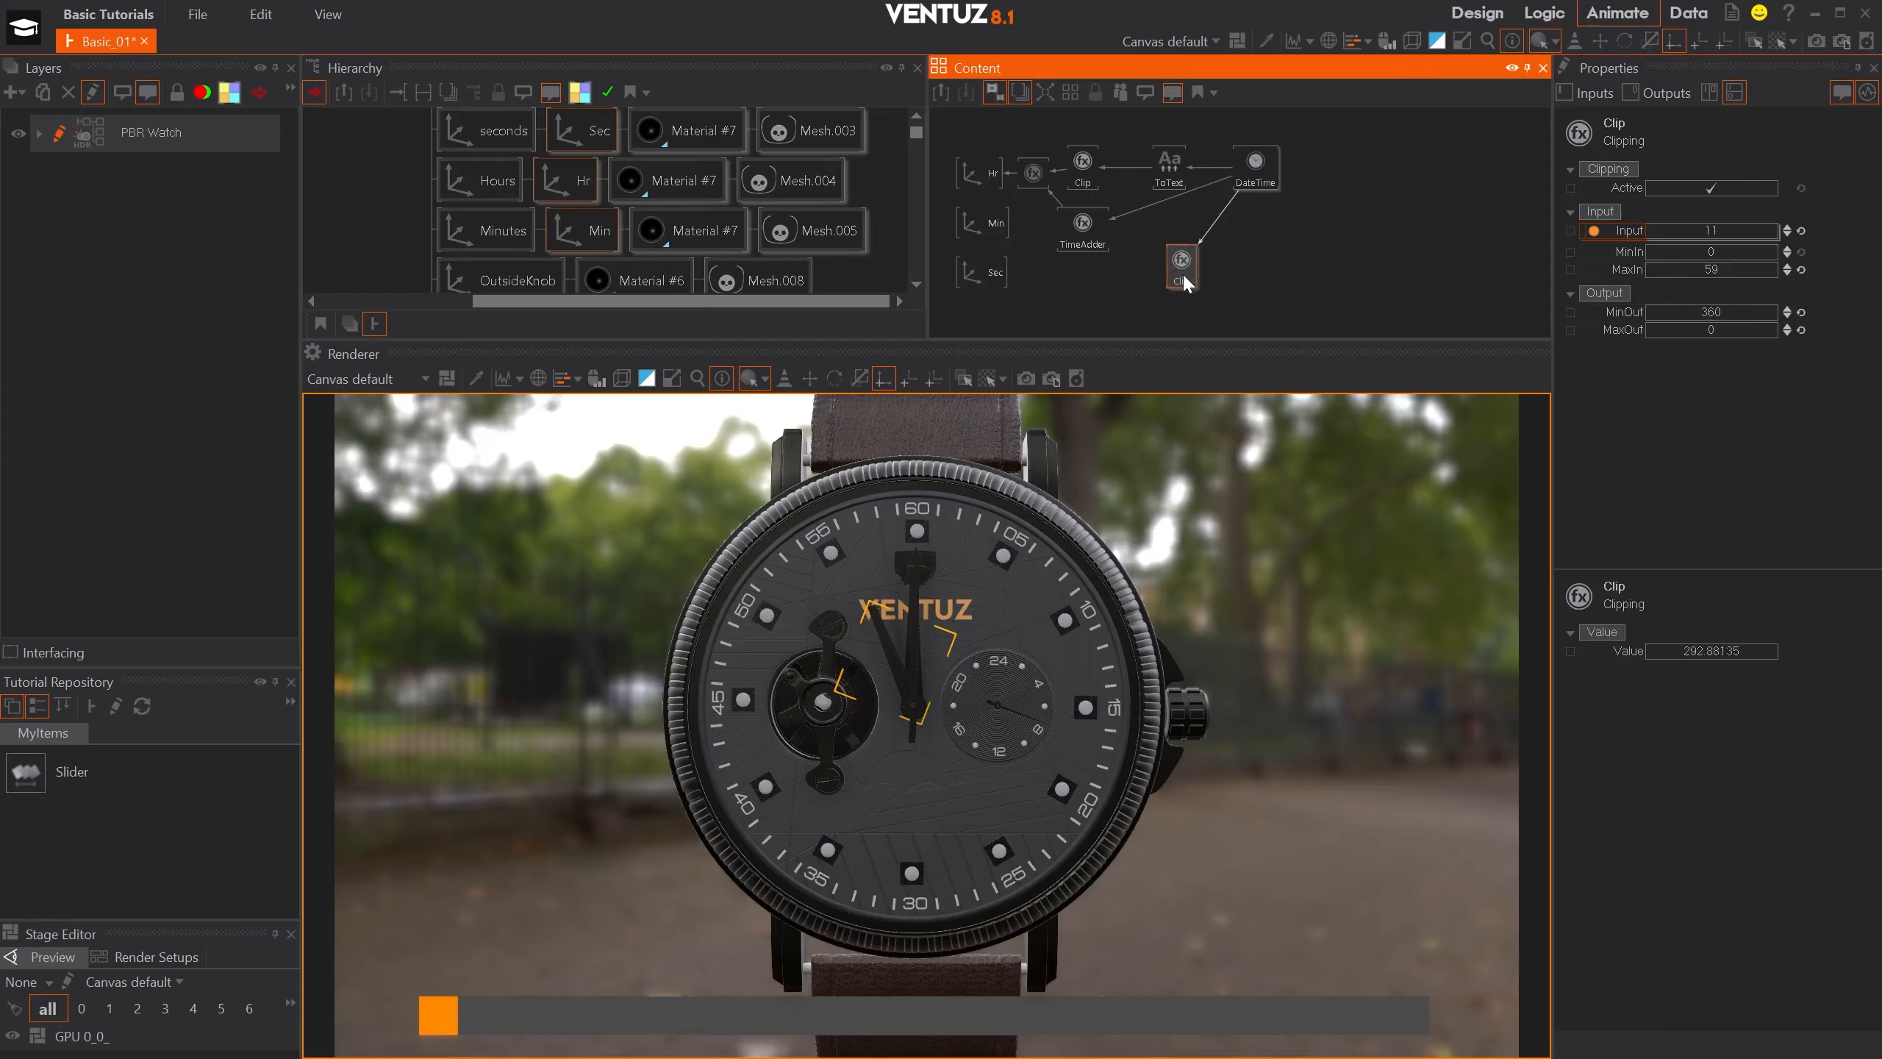
click(980, 271)
drag(1612, 299, 1186, 259)
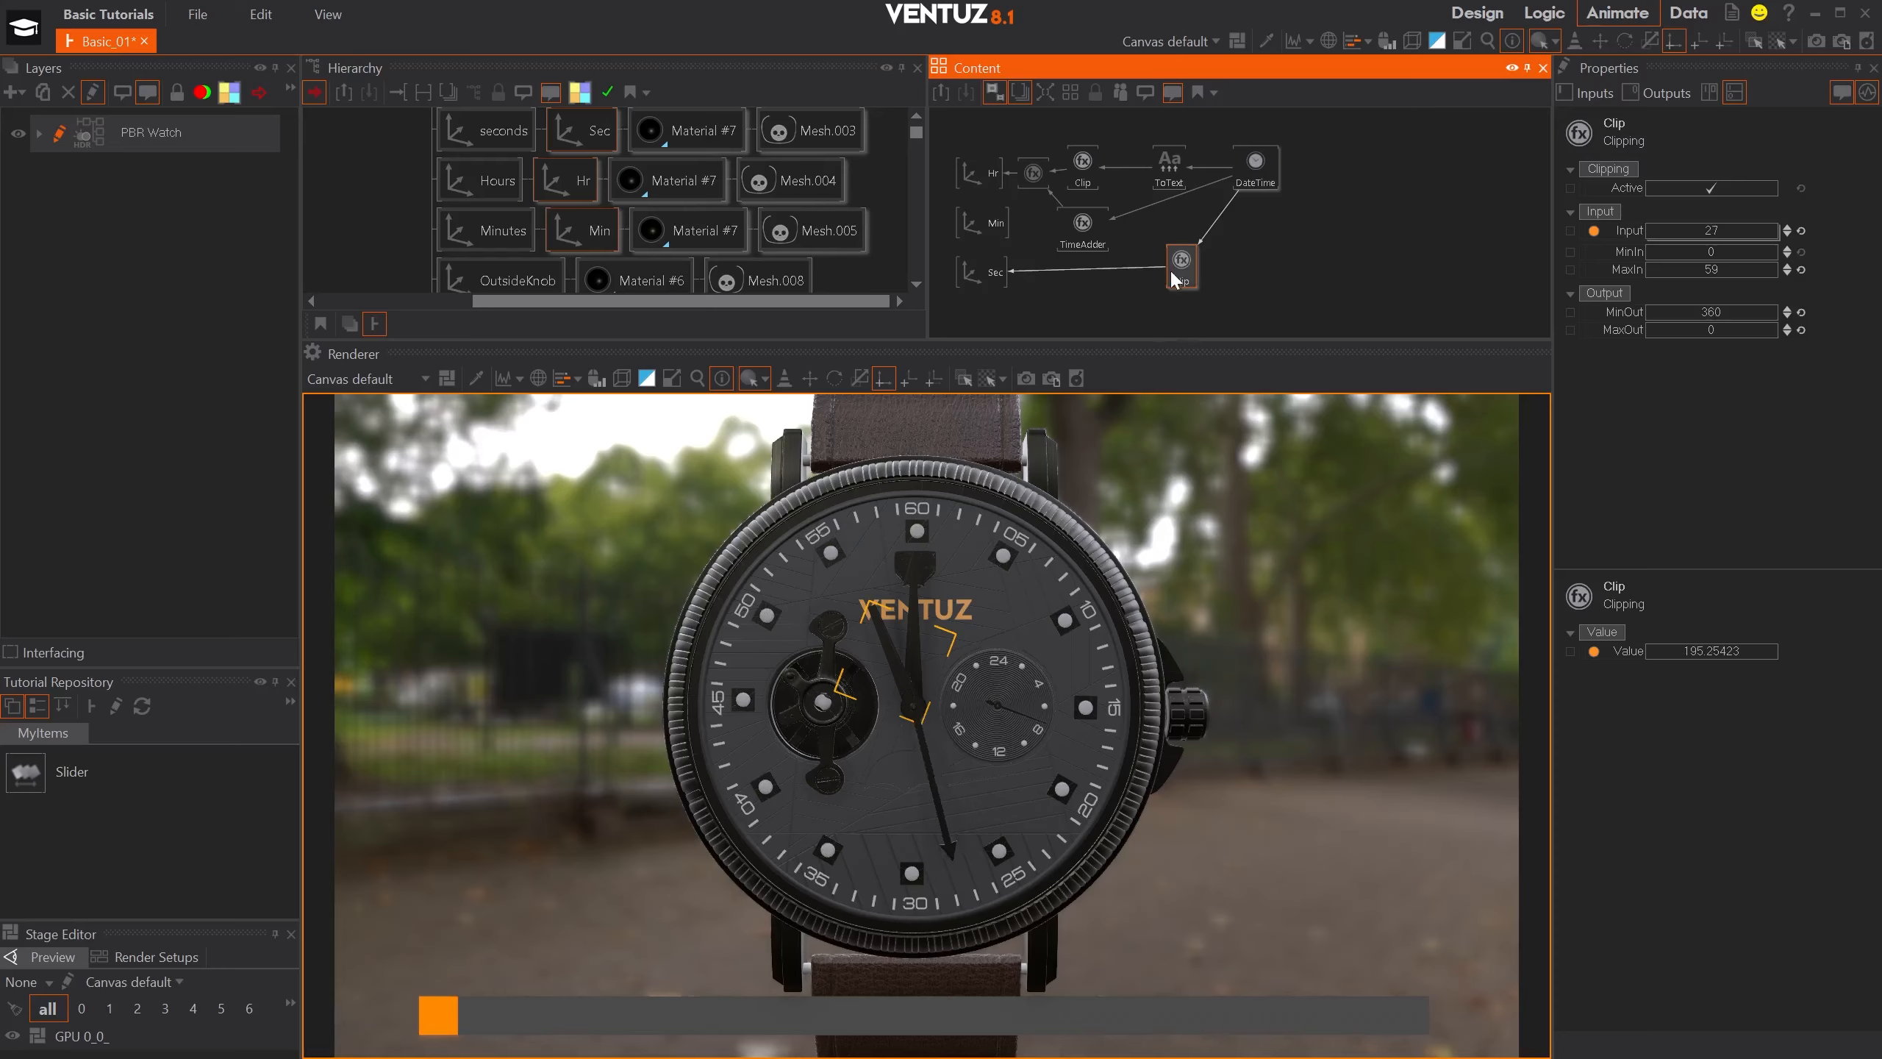
- Add another Clipping node beside the seconds Clip node and bind its Input to the DateTime node's Minute output
click(1126, 313)
text(cli)
click(1154, 363)
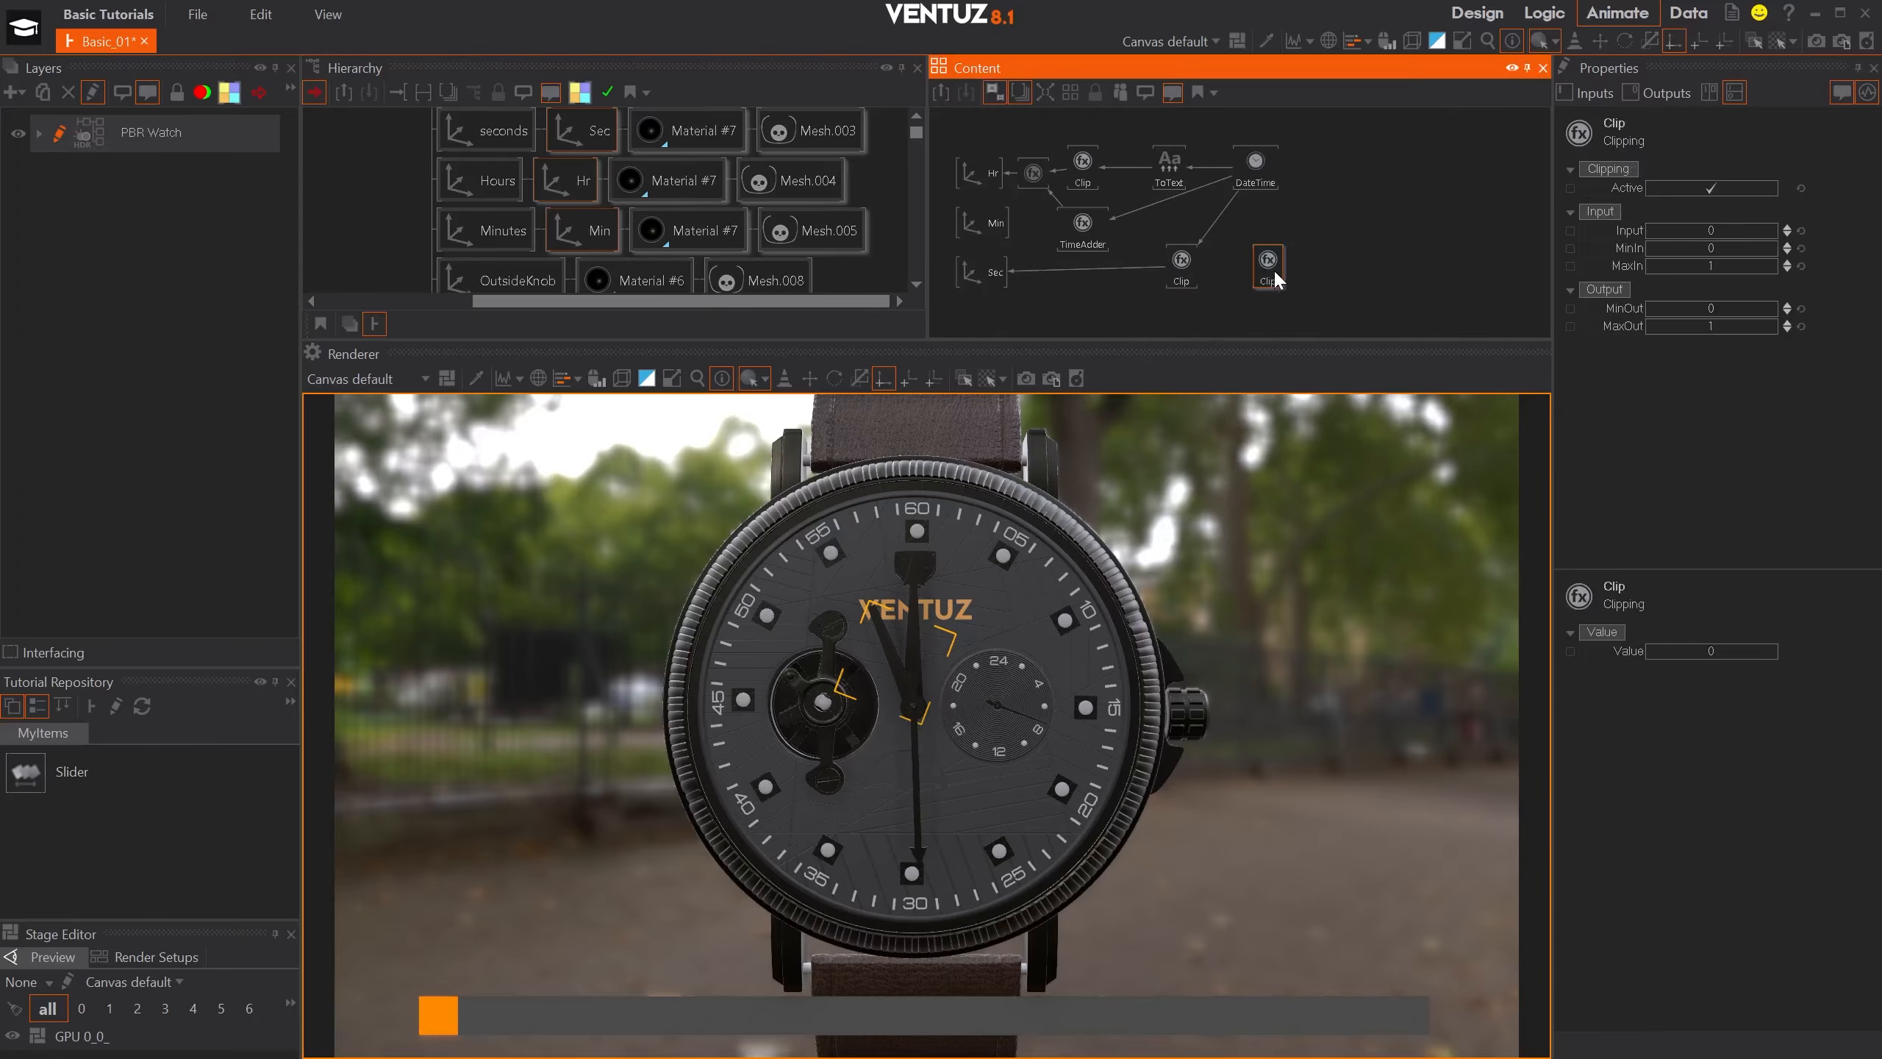
drag(1642, 227, 1253, 161)
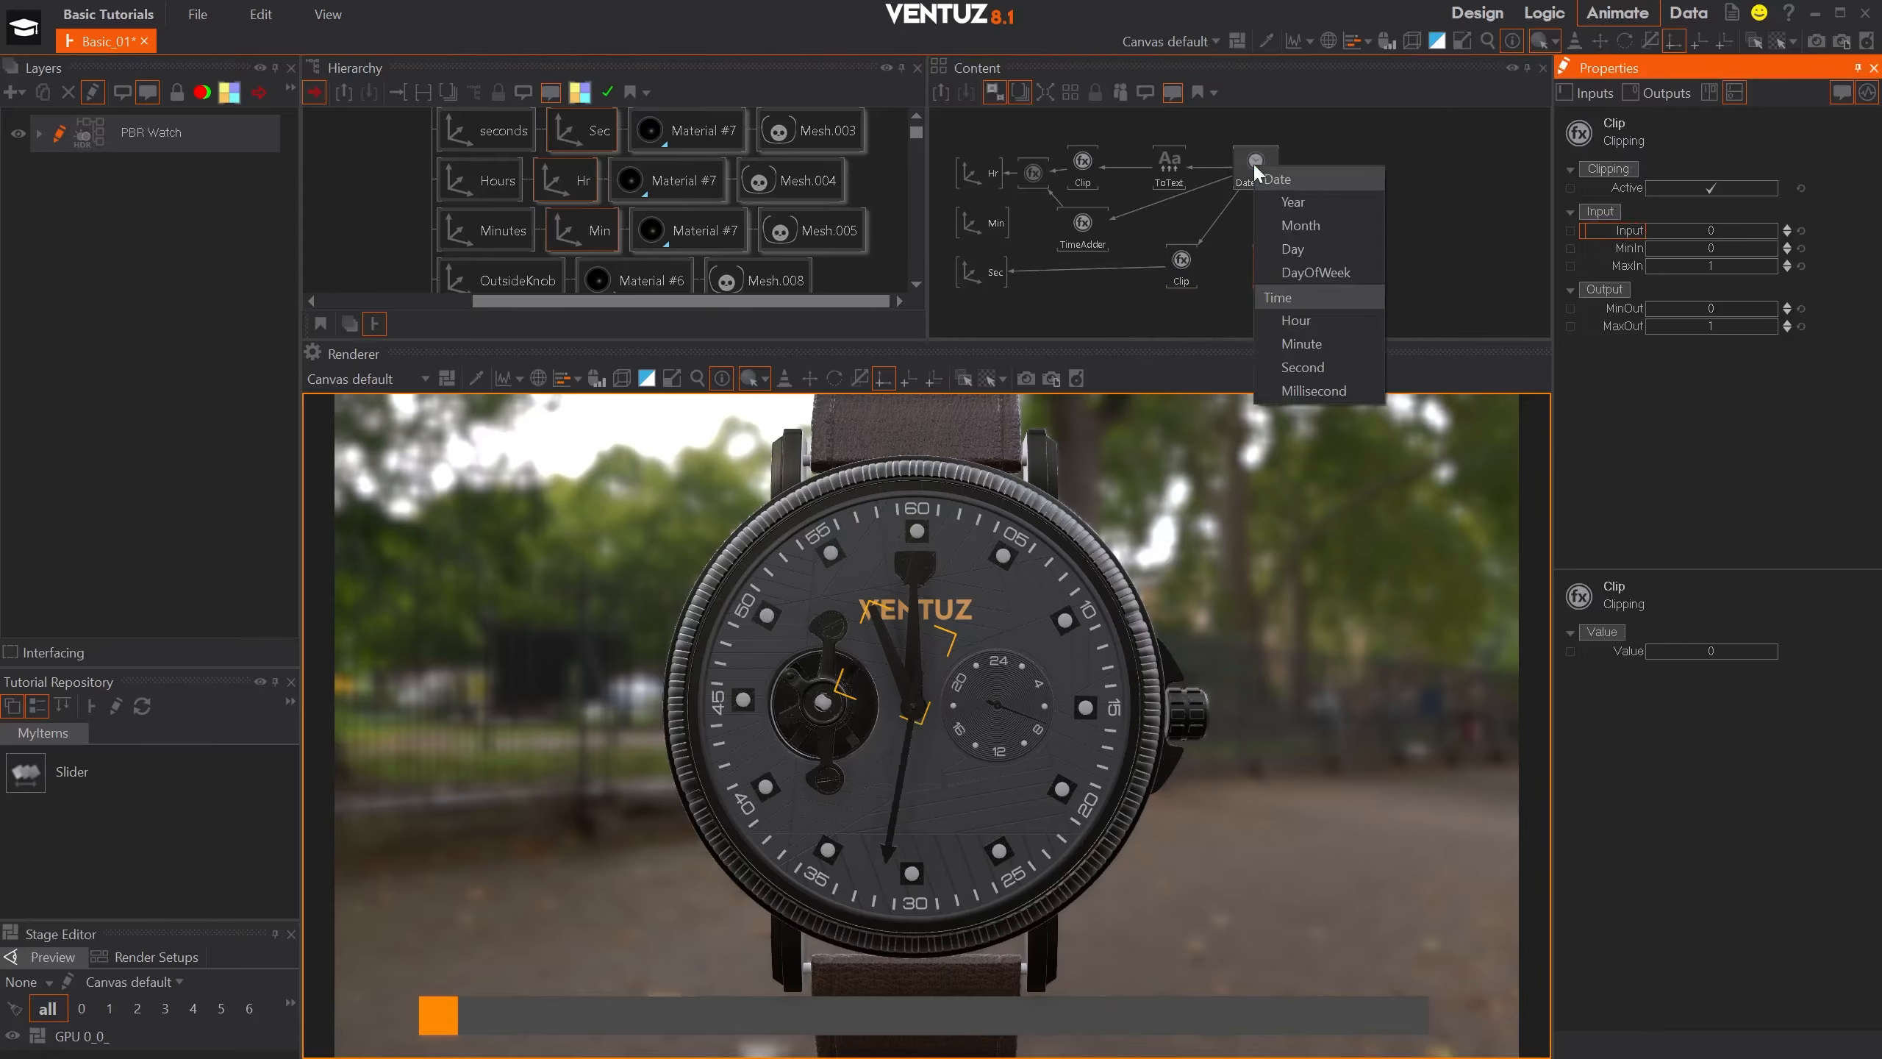
click(1326, 344)
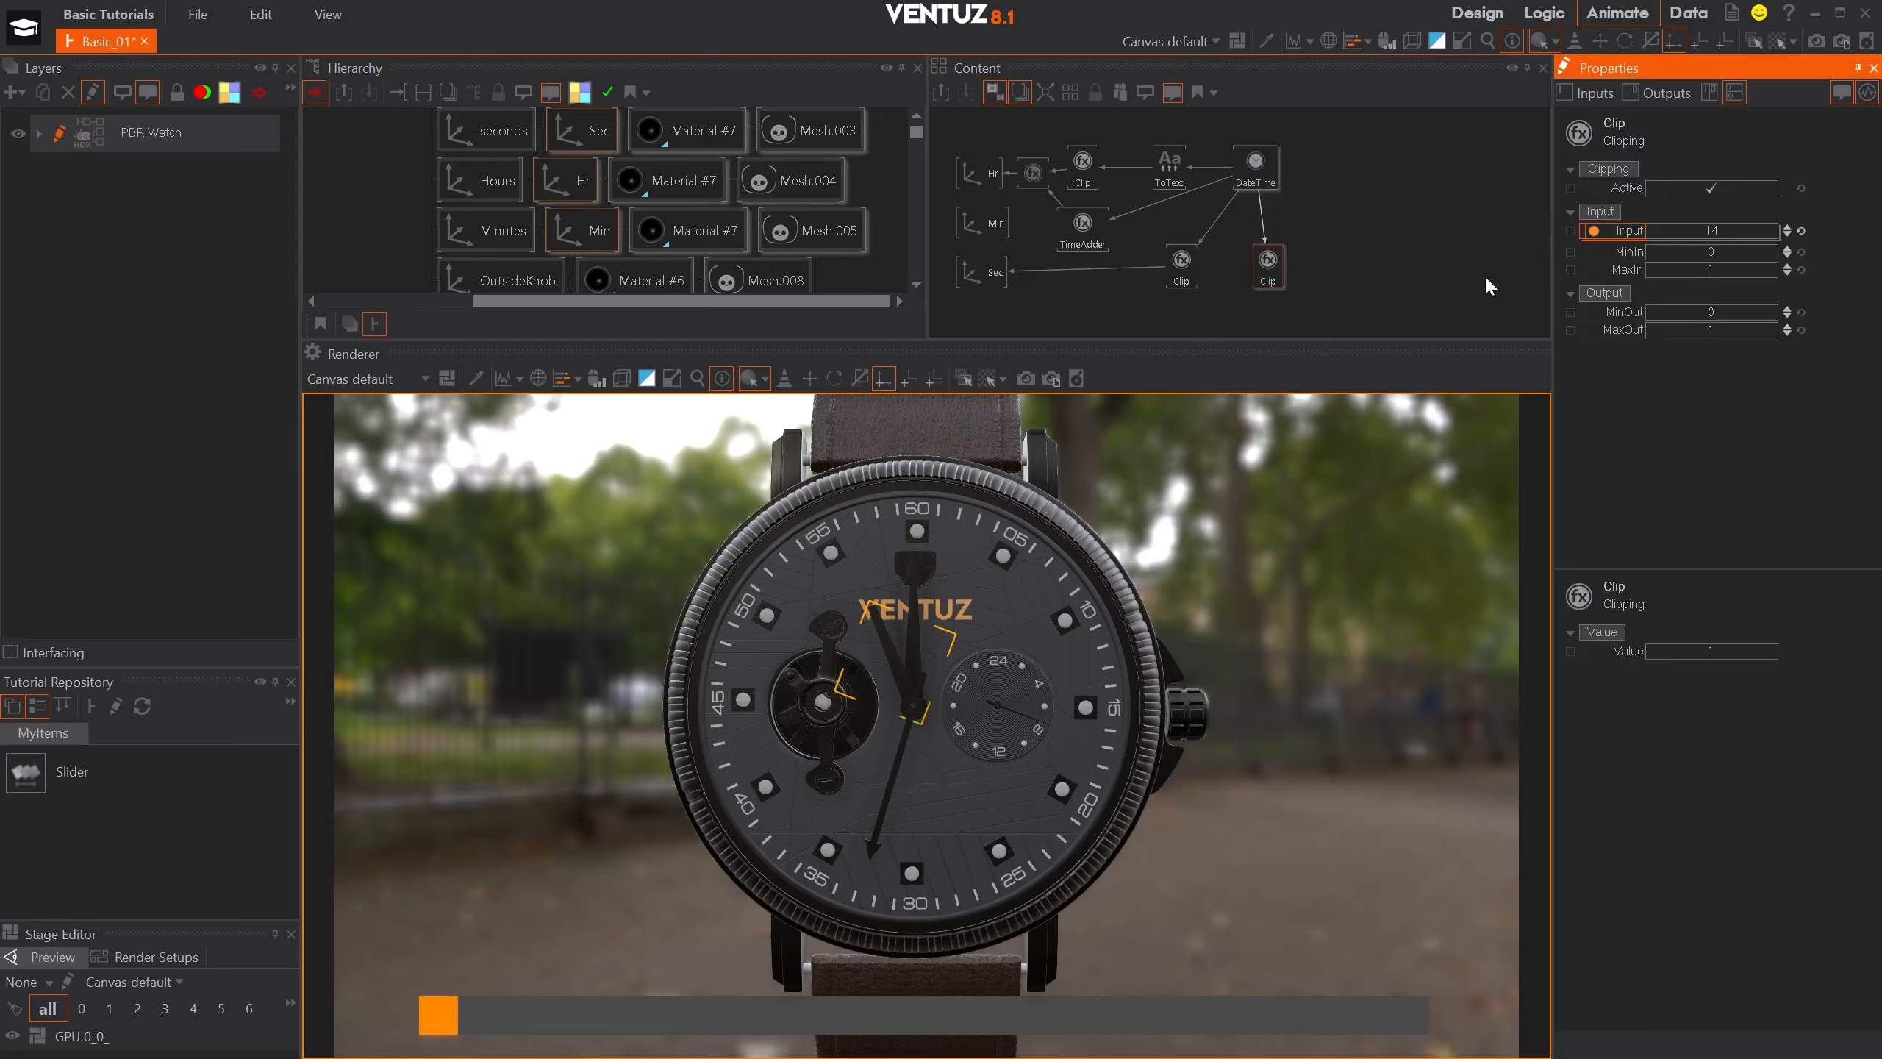
- Set the minutes Clip node's MaxIn to 59, MinOut to 360 and MaxOut to 0
double_click(1716, 269)
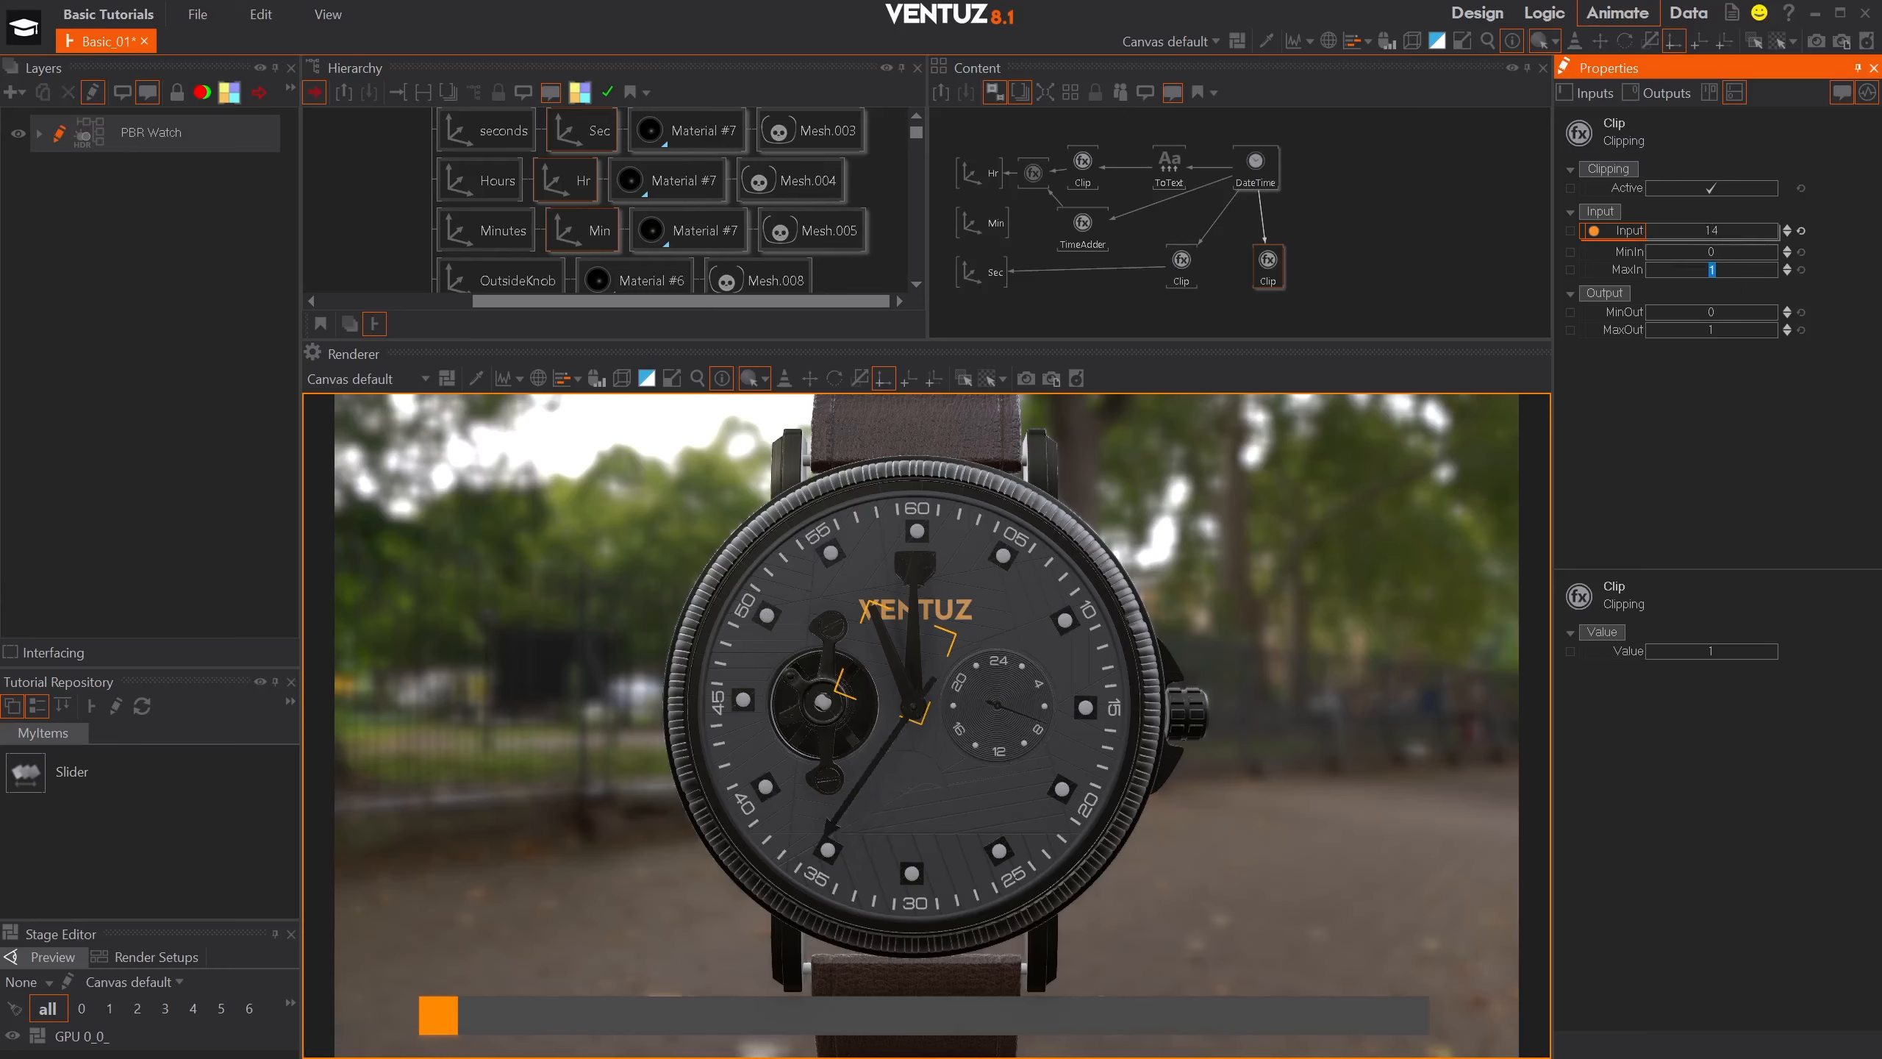
text(59)
key(Return)
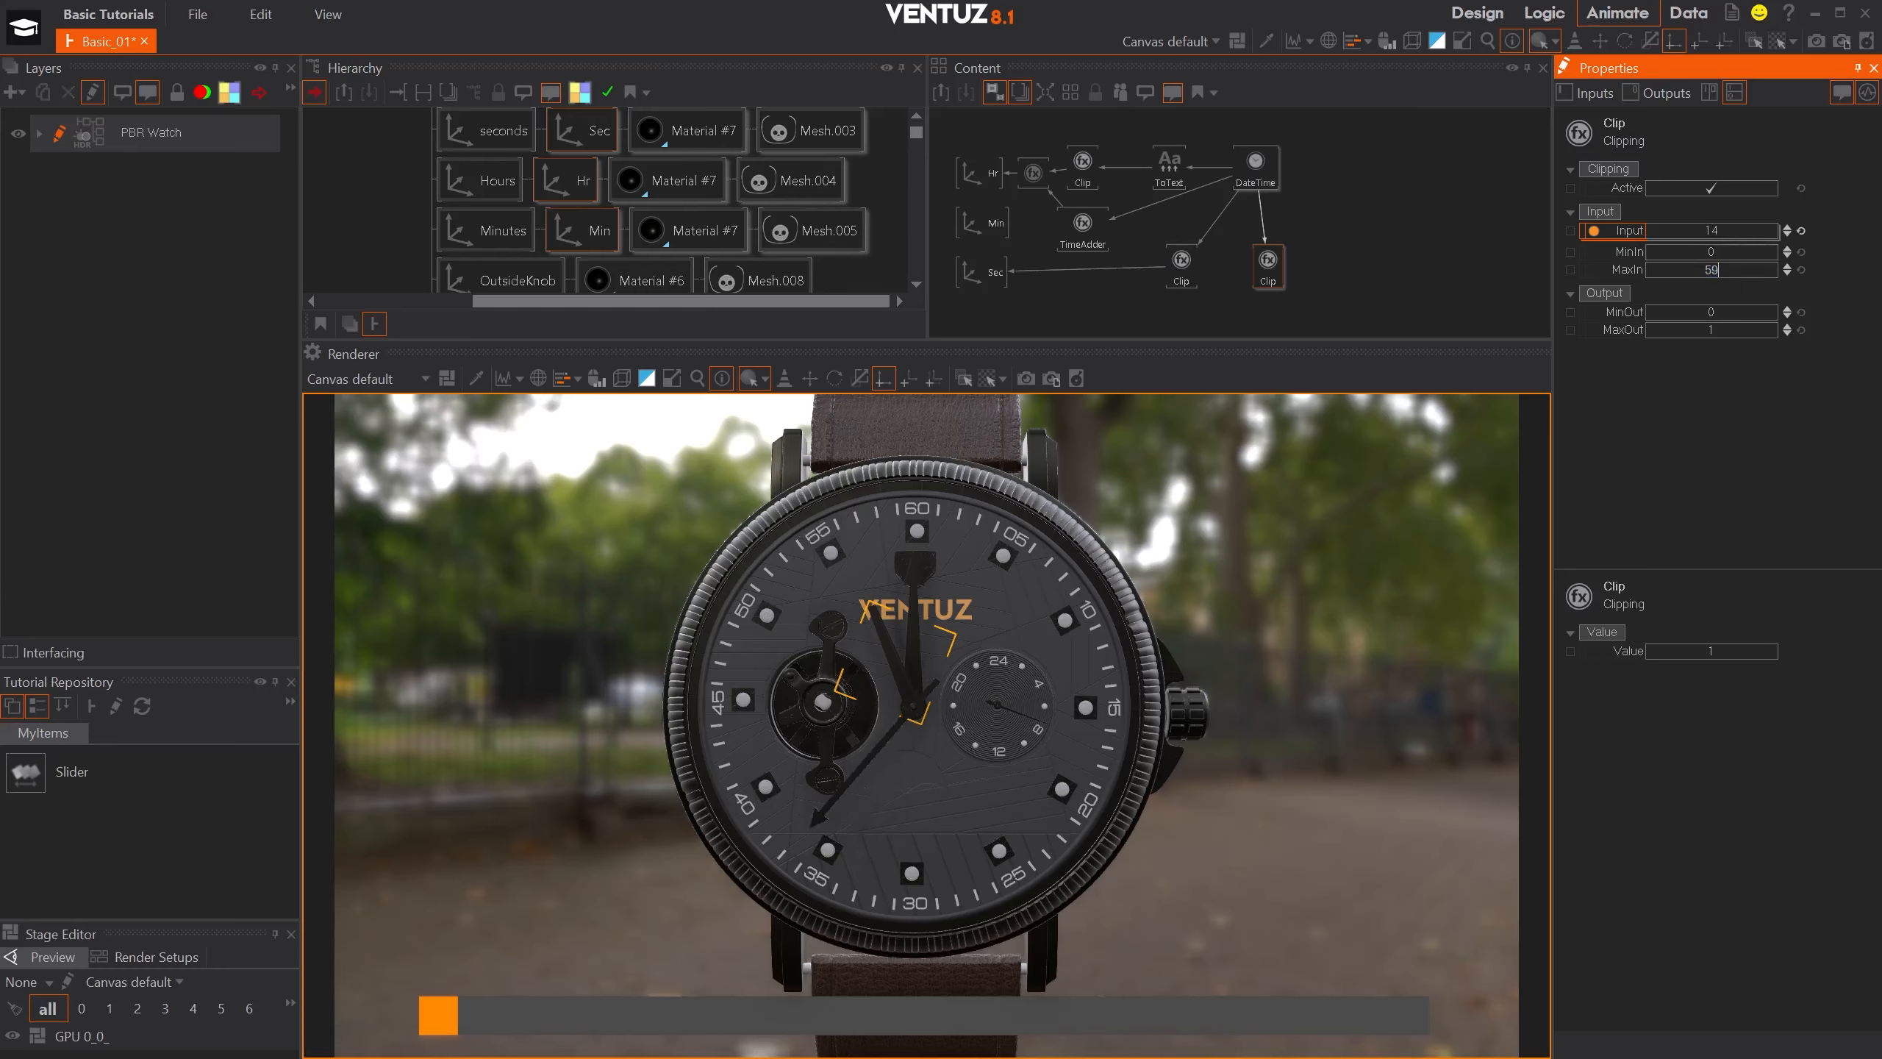
double_click(1717, 312)
text(3)
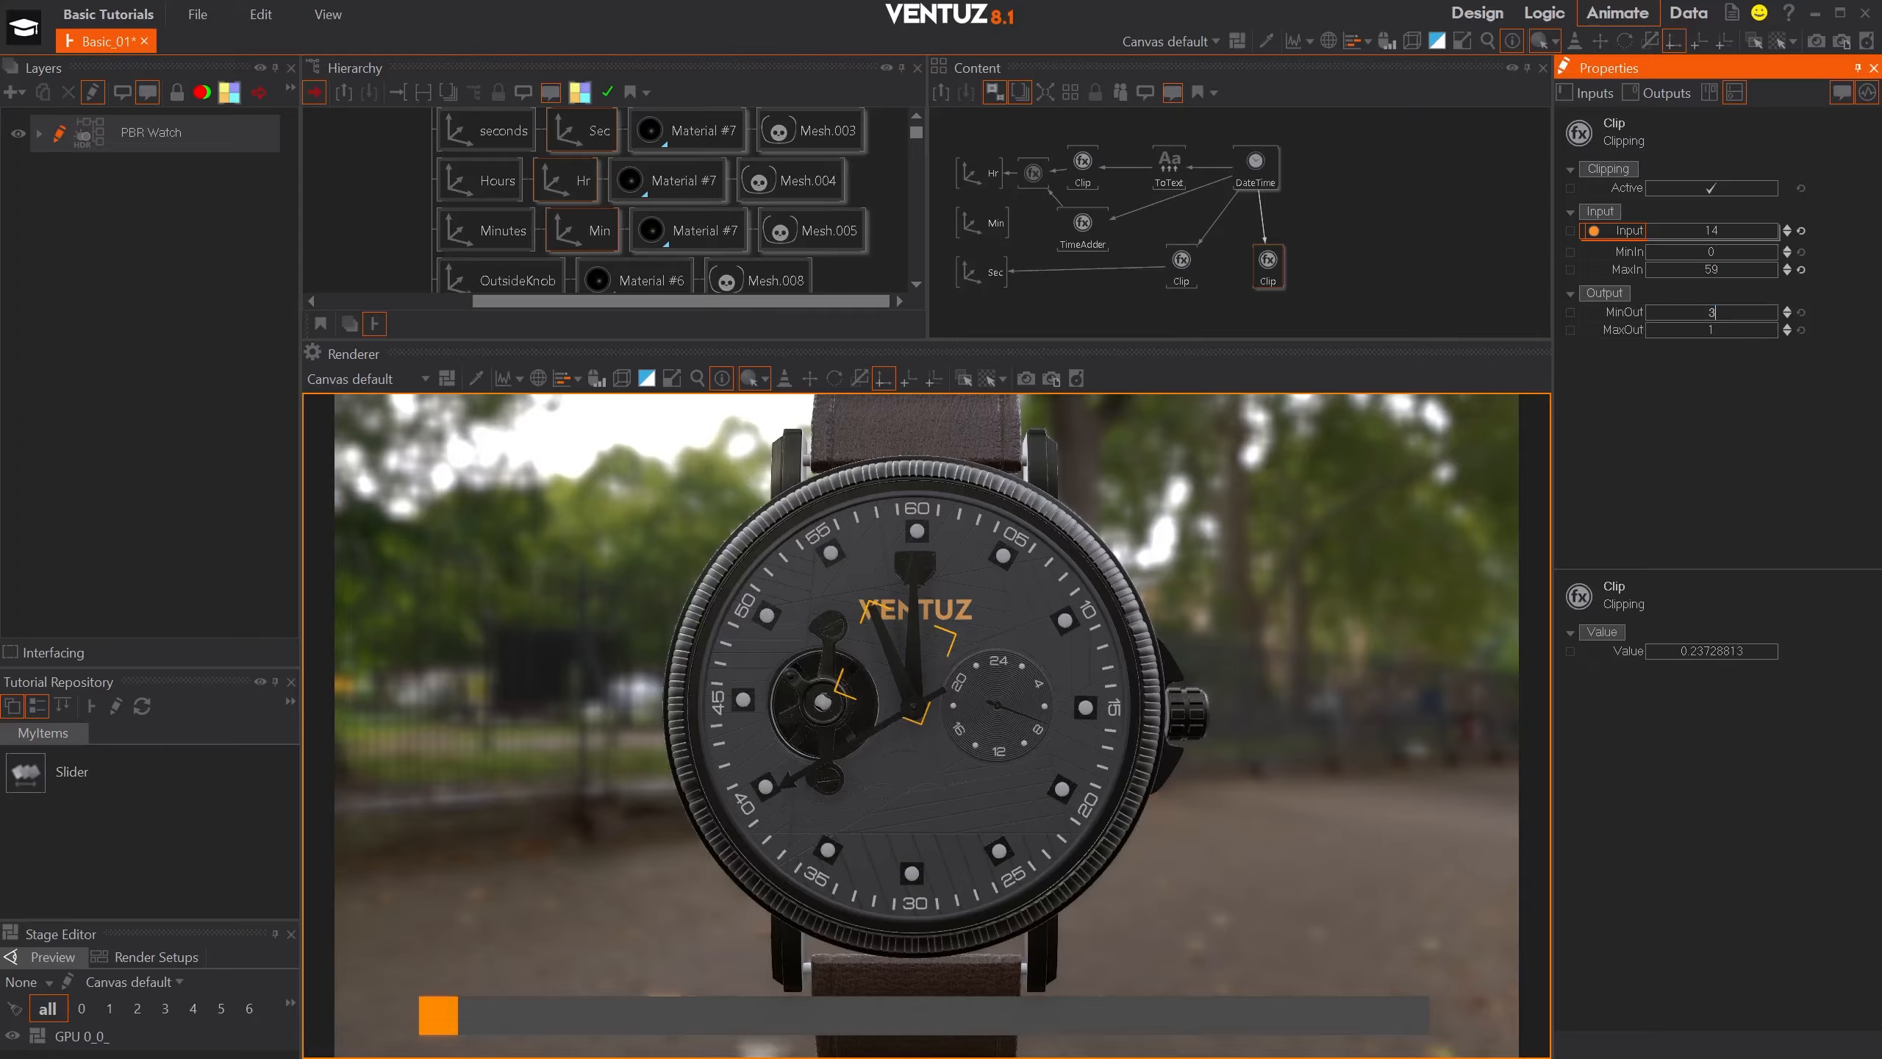
text(60)
key(Return)
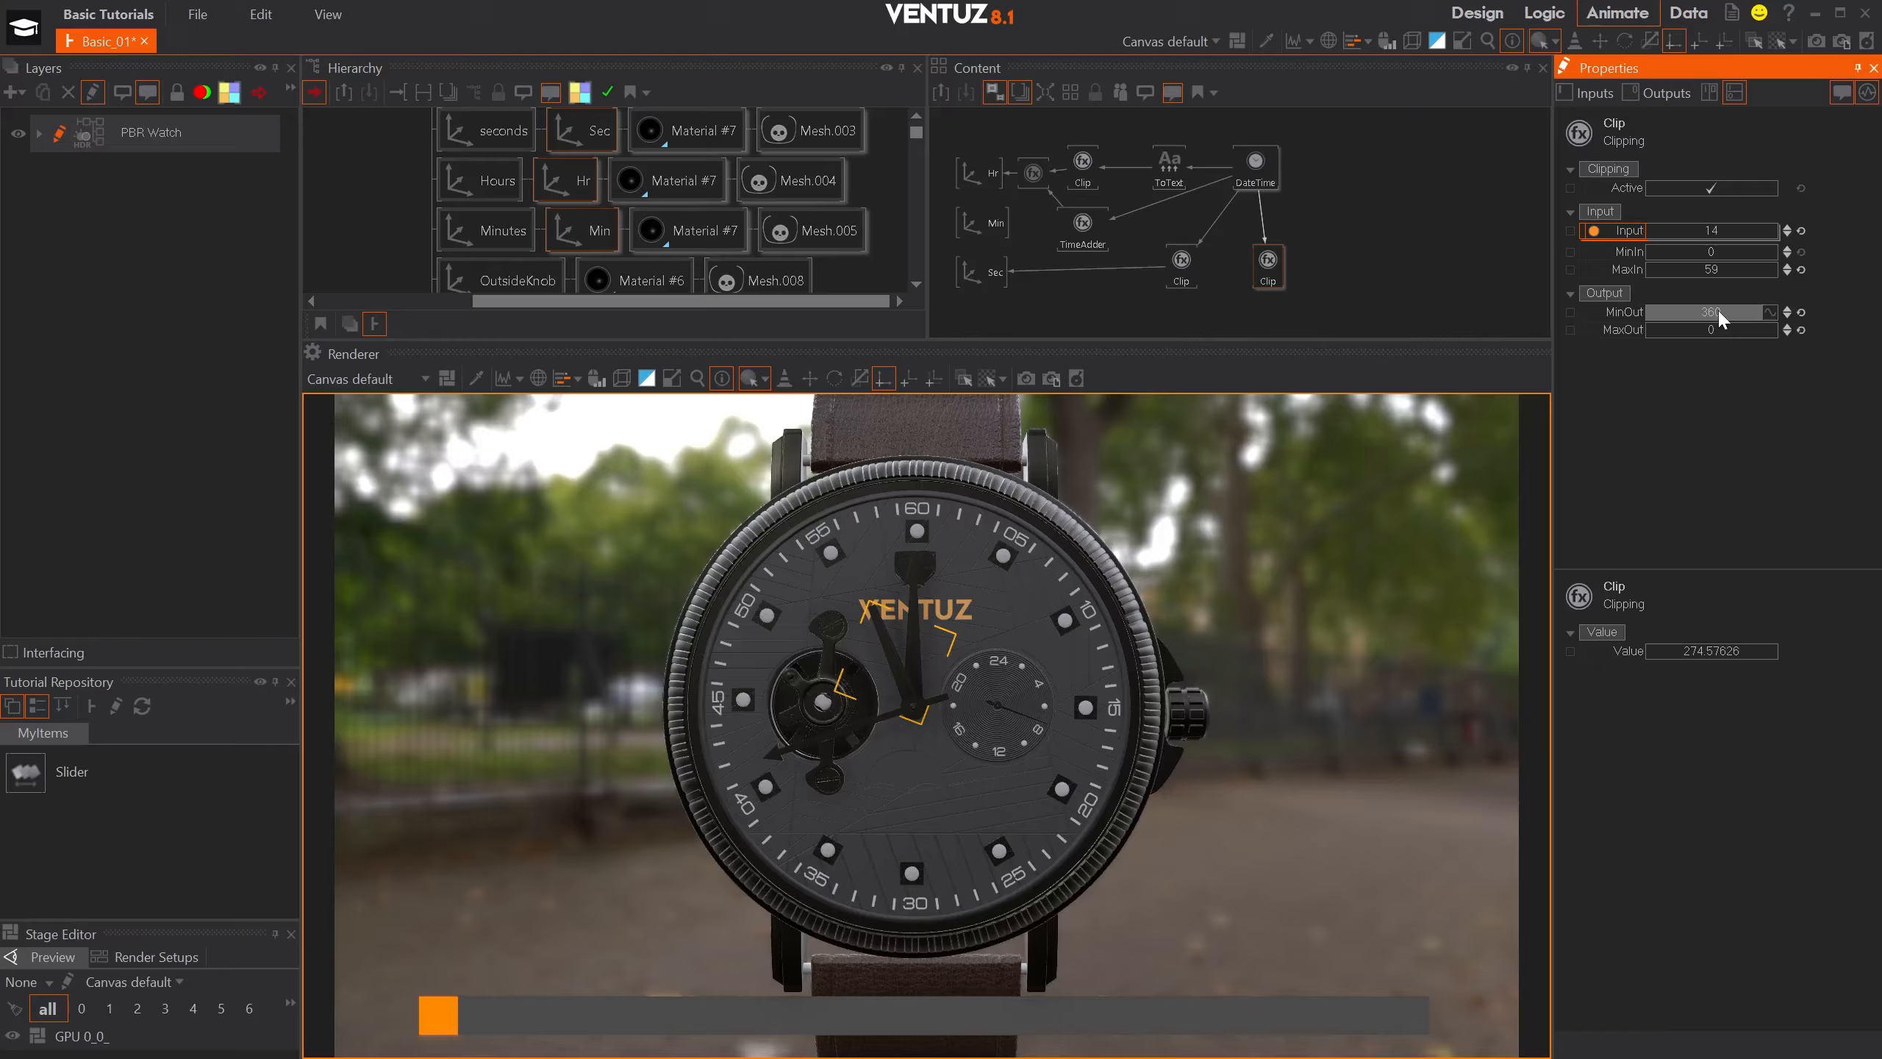
- Bind the Min axis's Z rotation to the minutes Clip node's Value and place that Clip node below the TimeAdder node
click(986, 222)
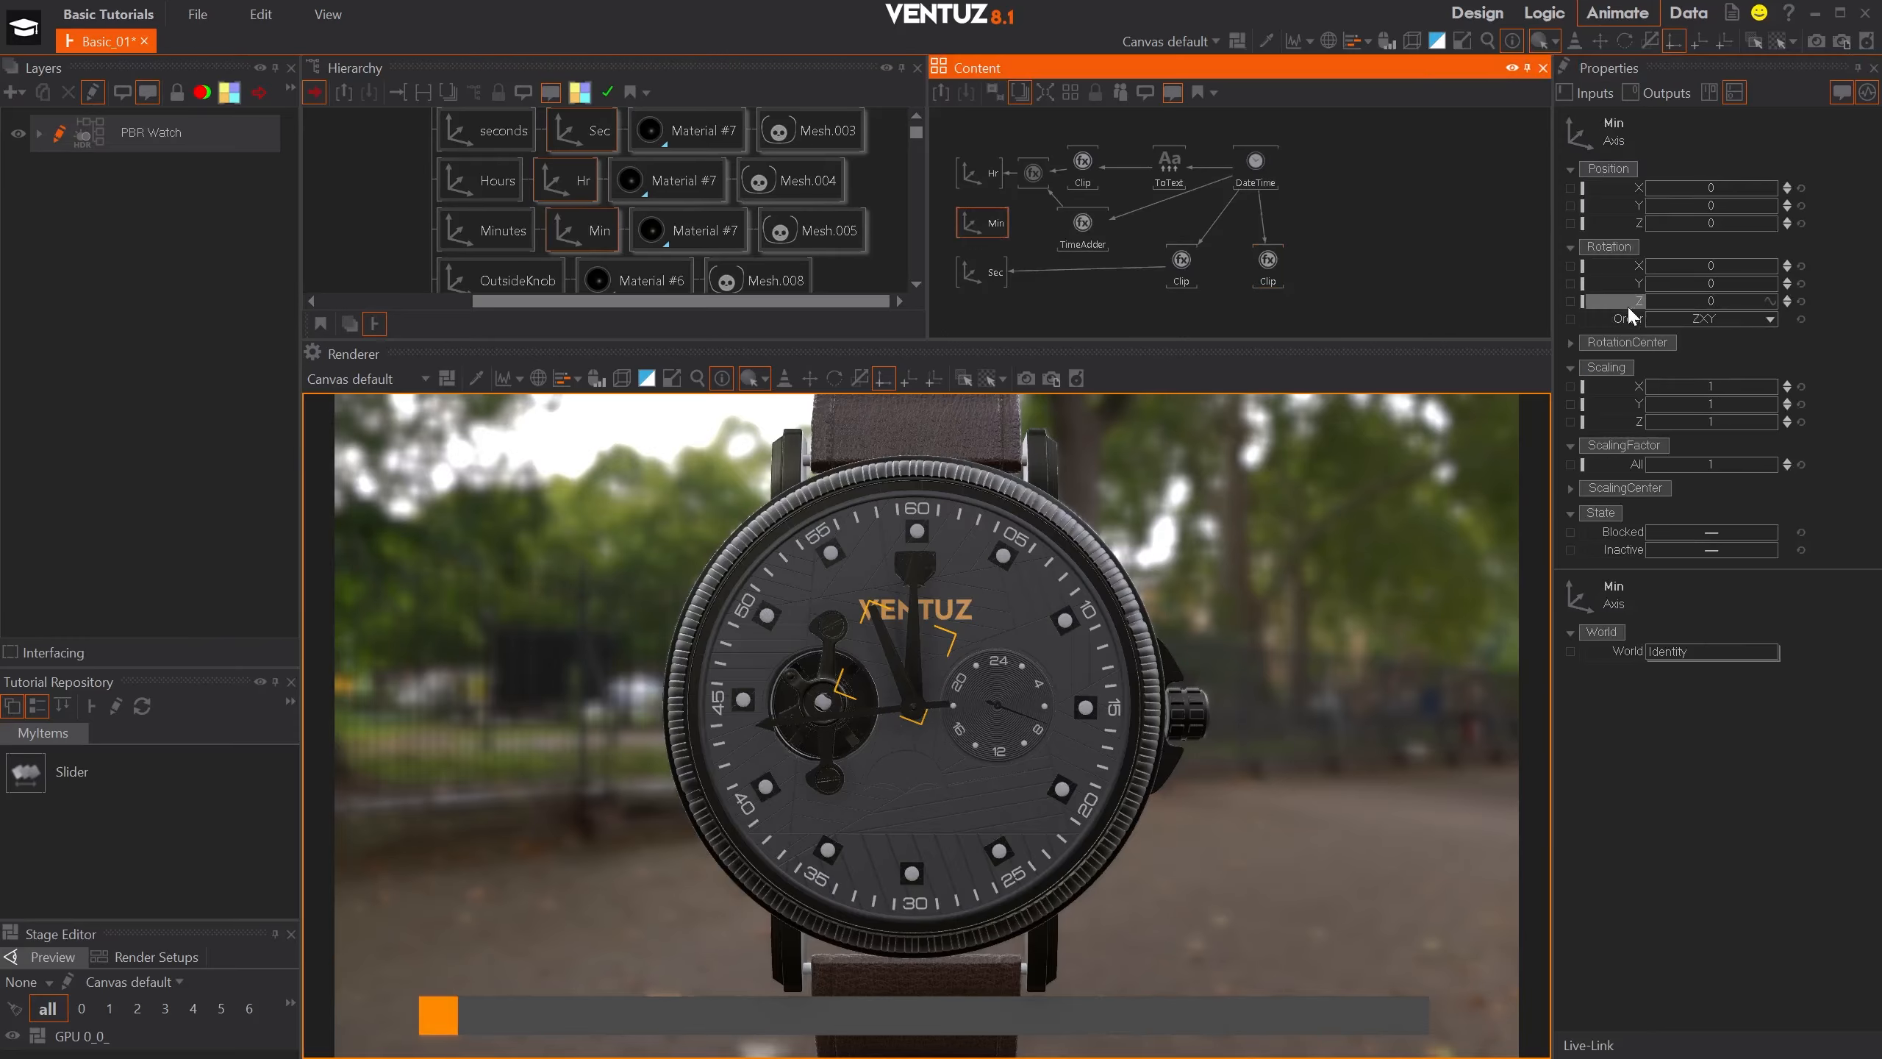
drag(1629, 316, 1268, 266)
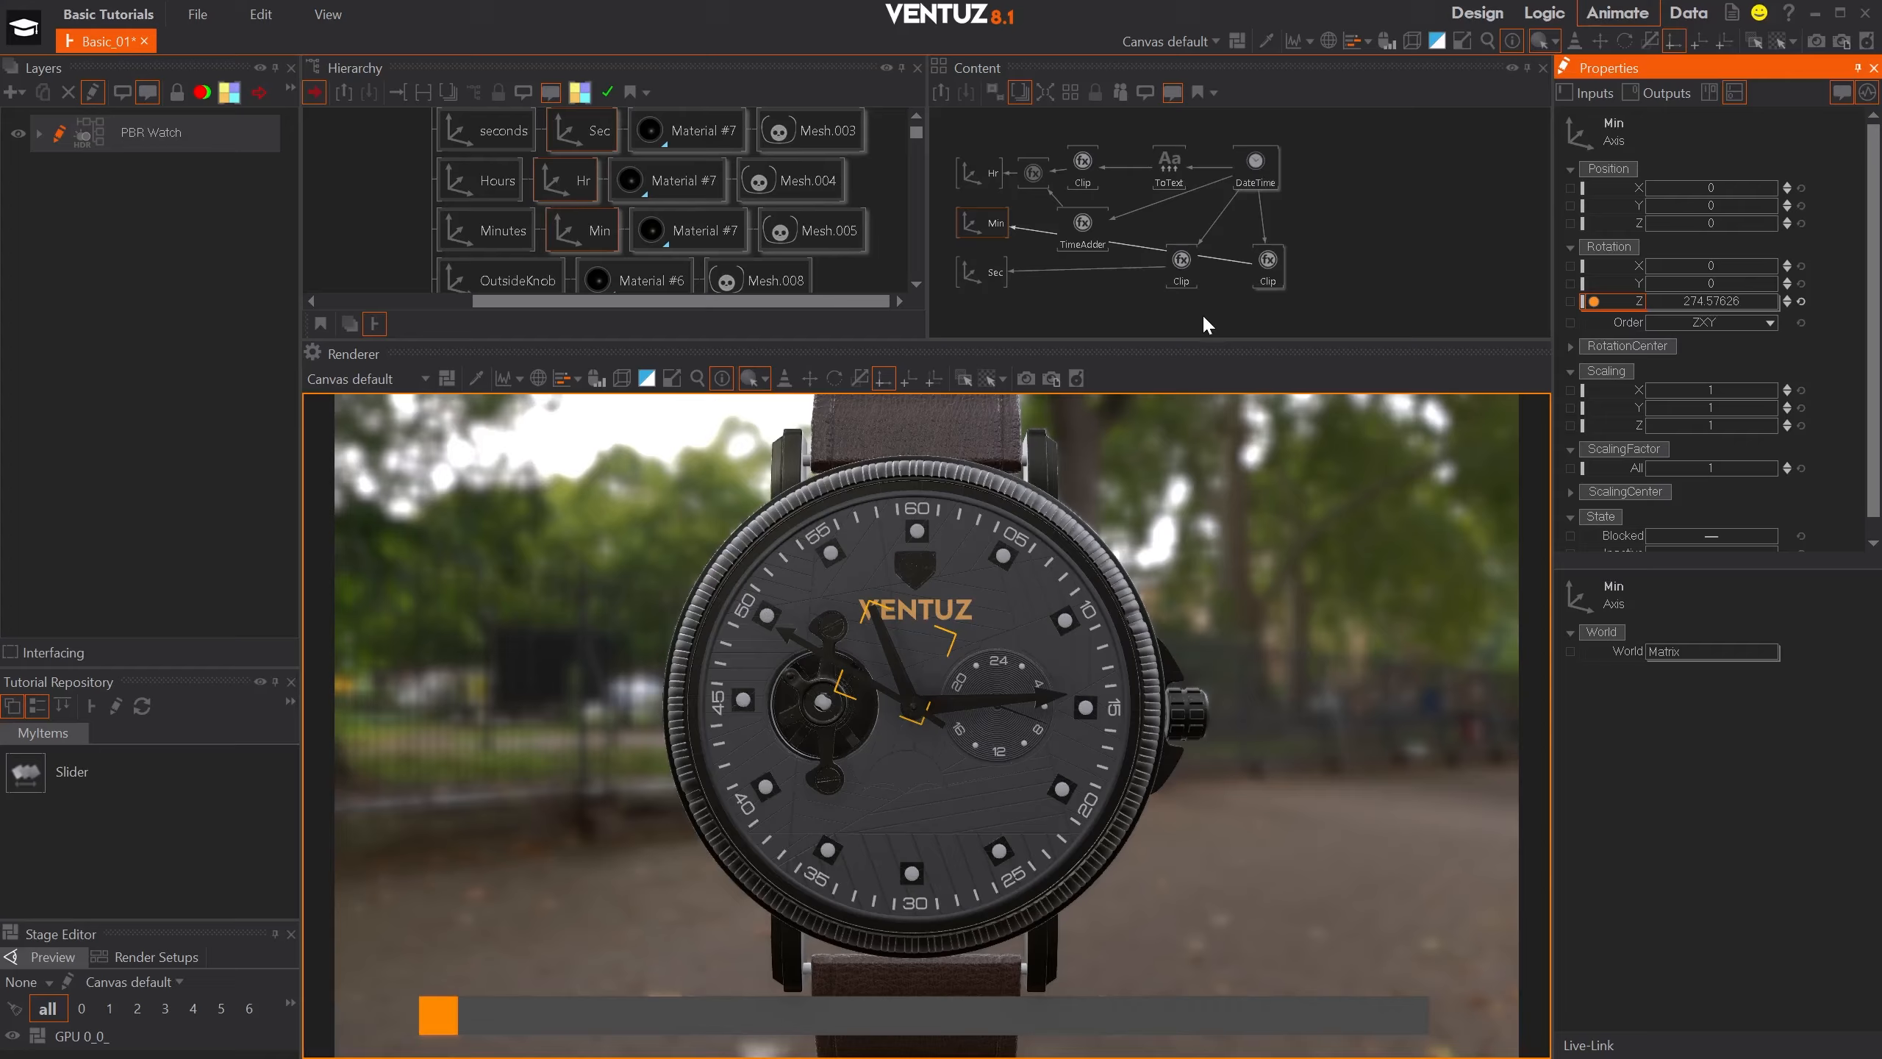
drag(1277, 268, 1082, 309)
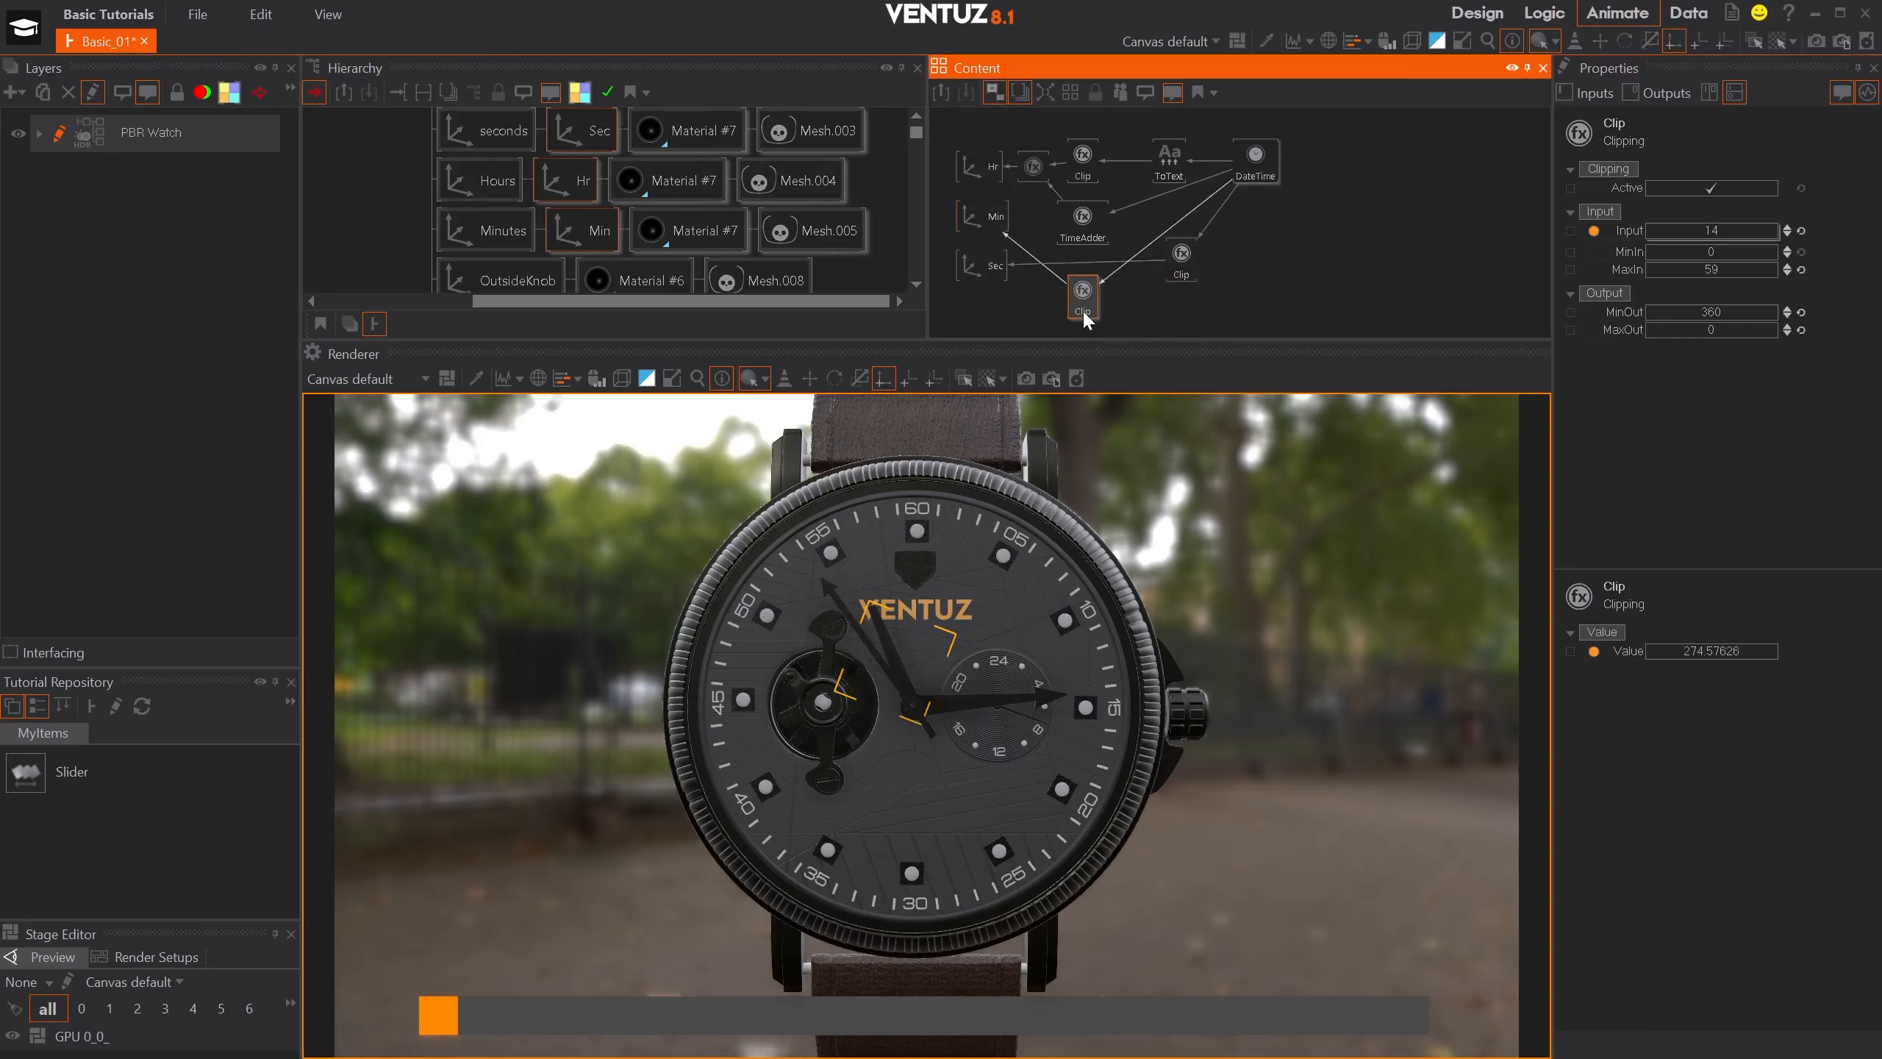
click(1306, 286)
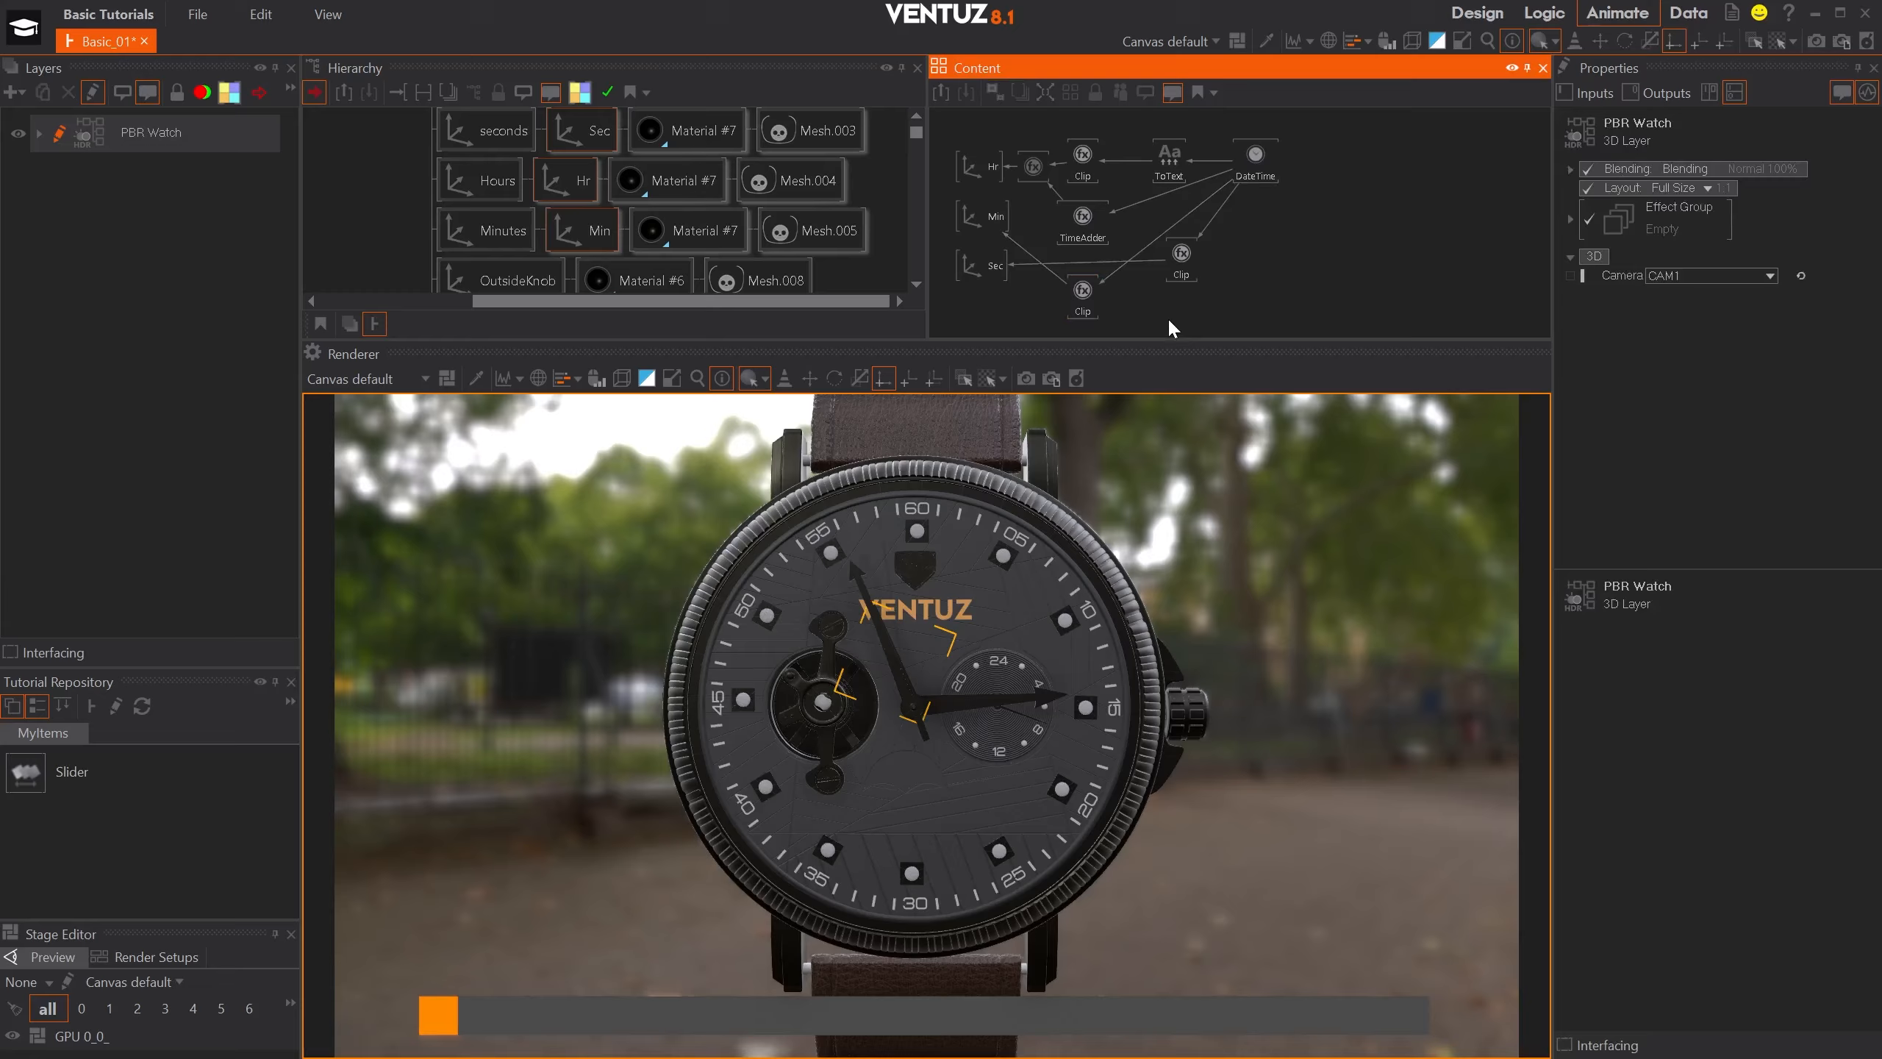
- Isolate the four-spoked wheel in the small round opening of the dial and rename its axis Cylinder056 as Spinner
click(855, 671)
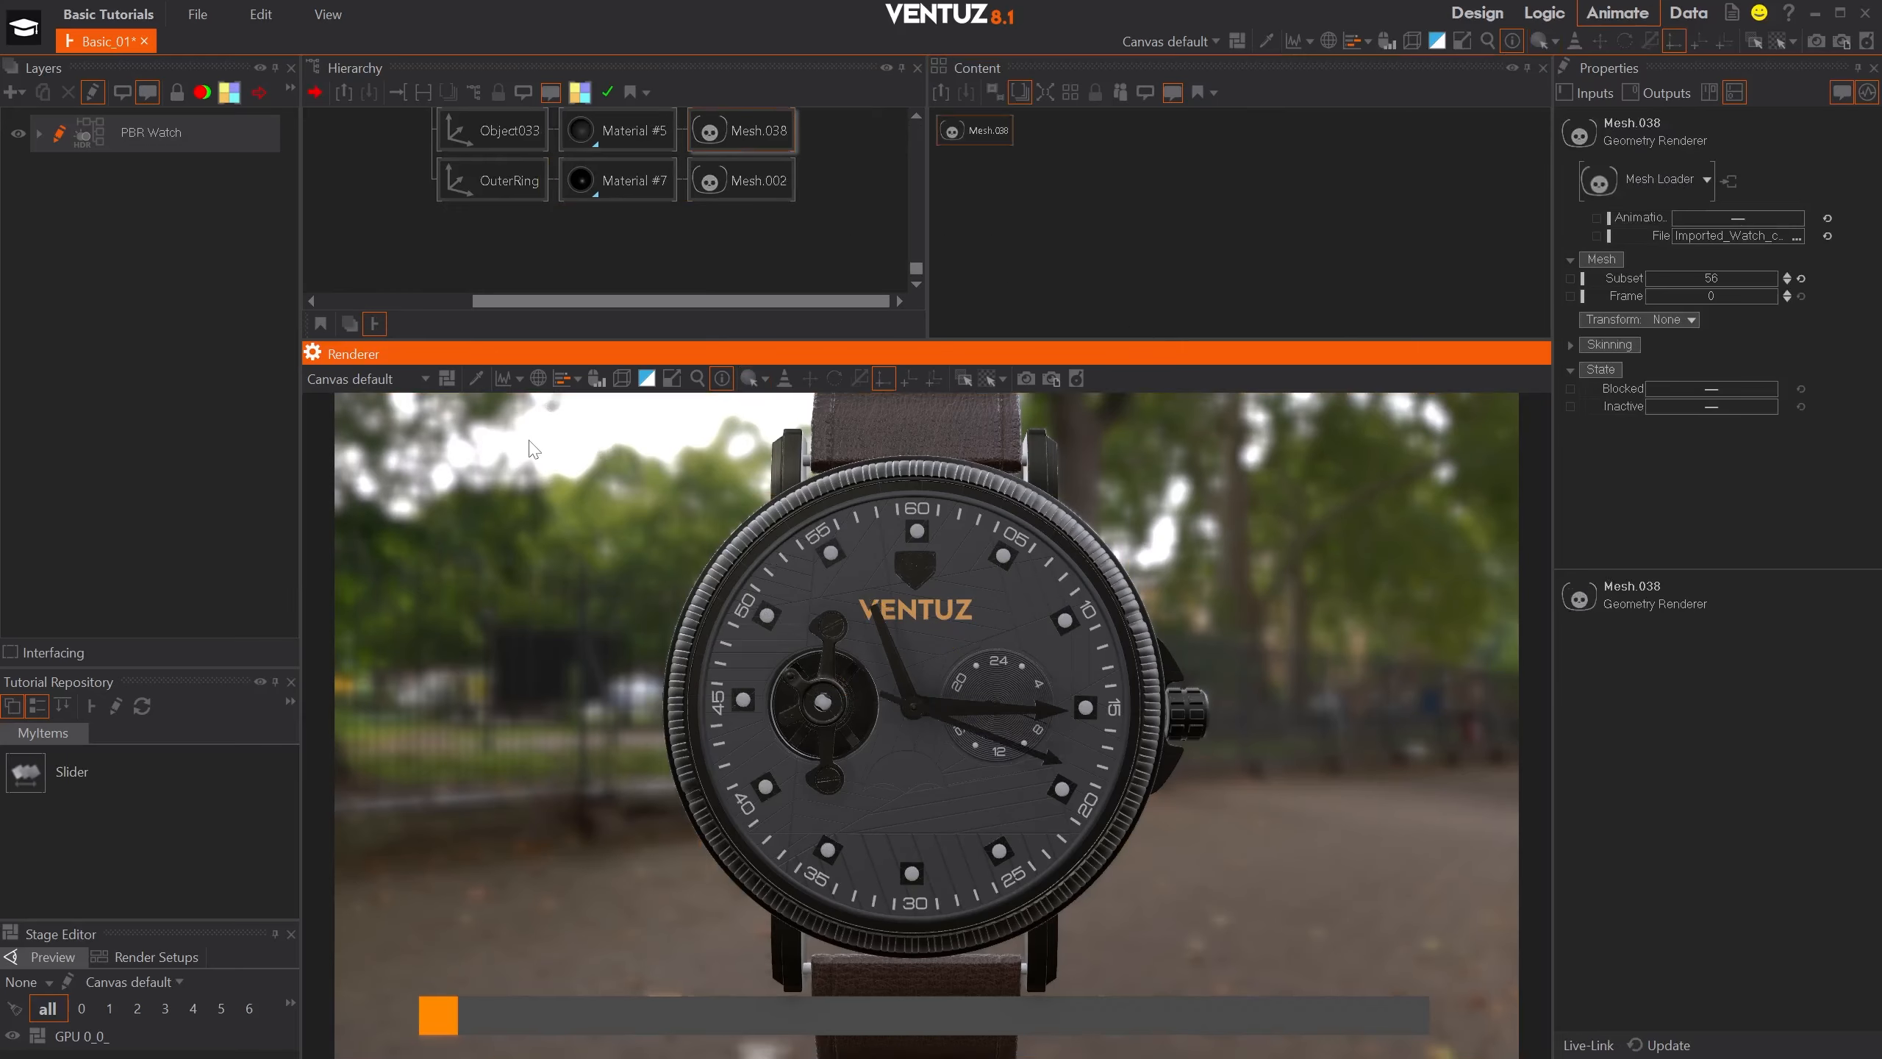
double_click(856, 672)
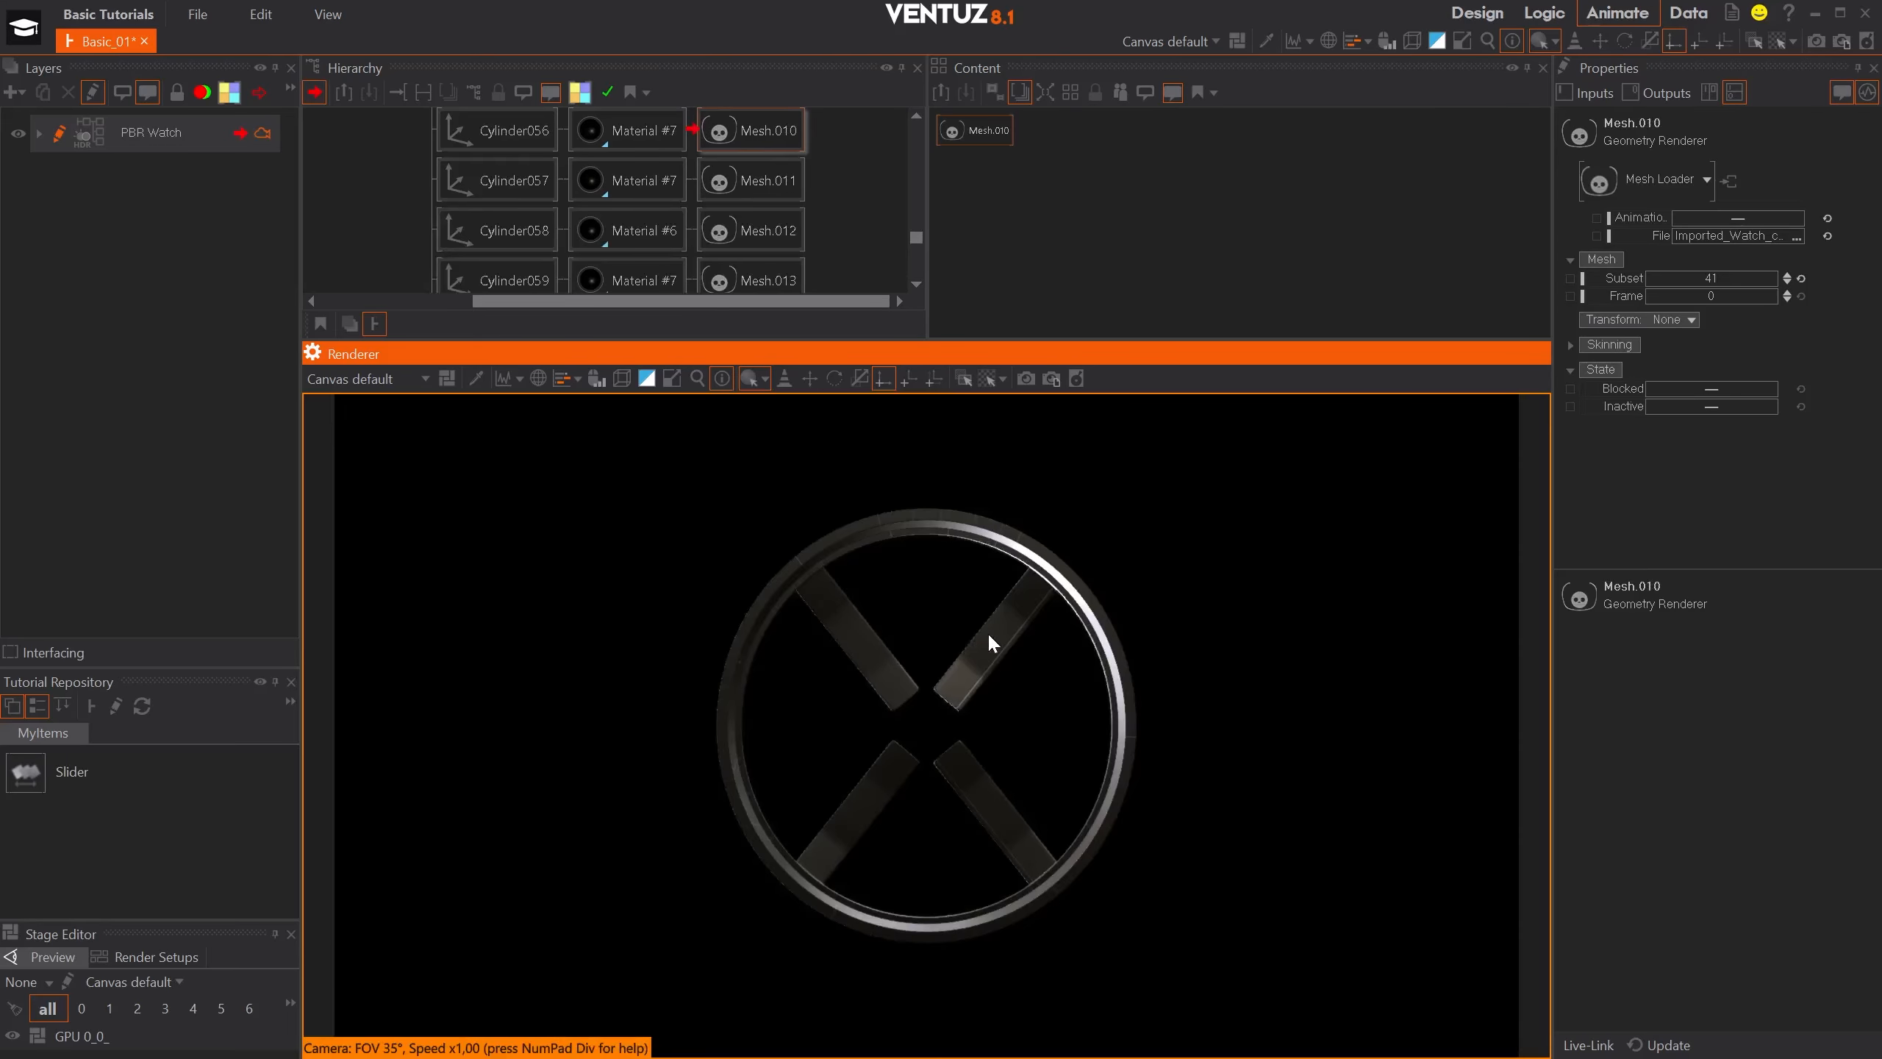
click(489, 132)
key(F2)
text(Spinne)
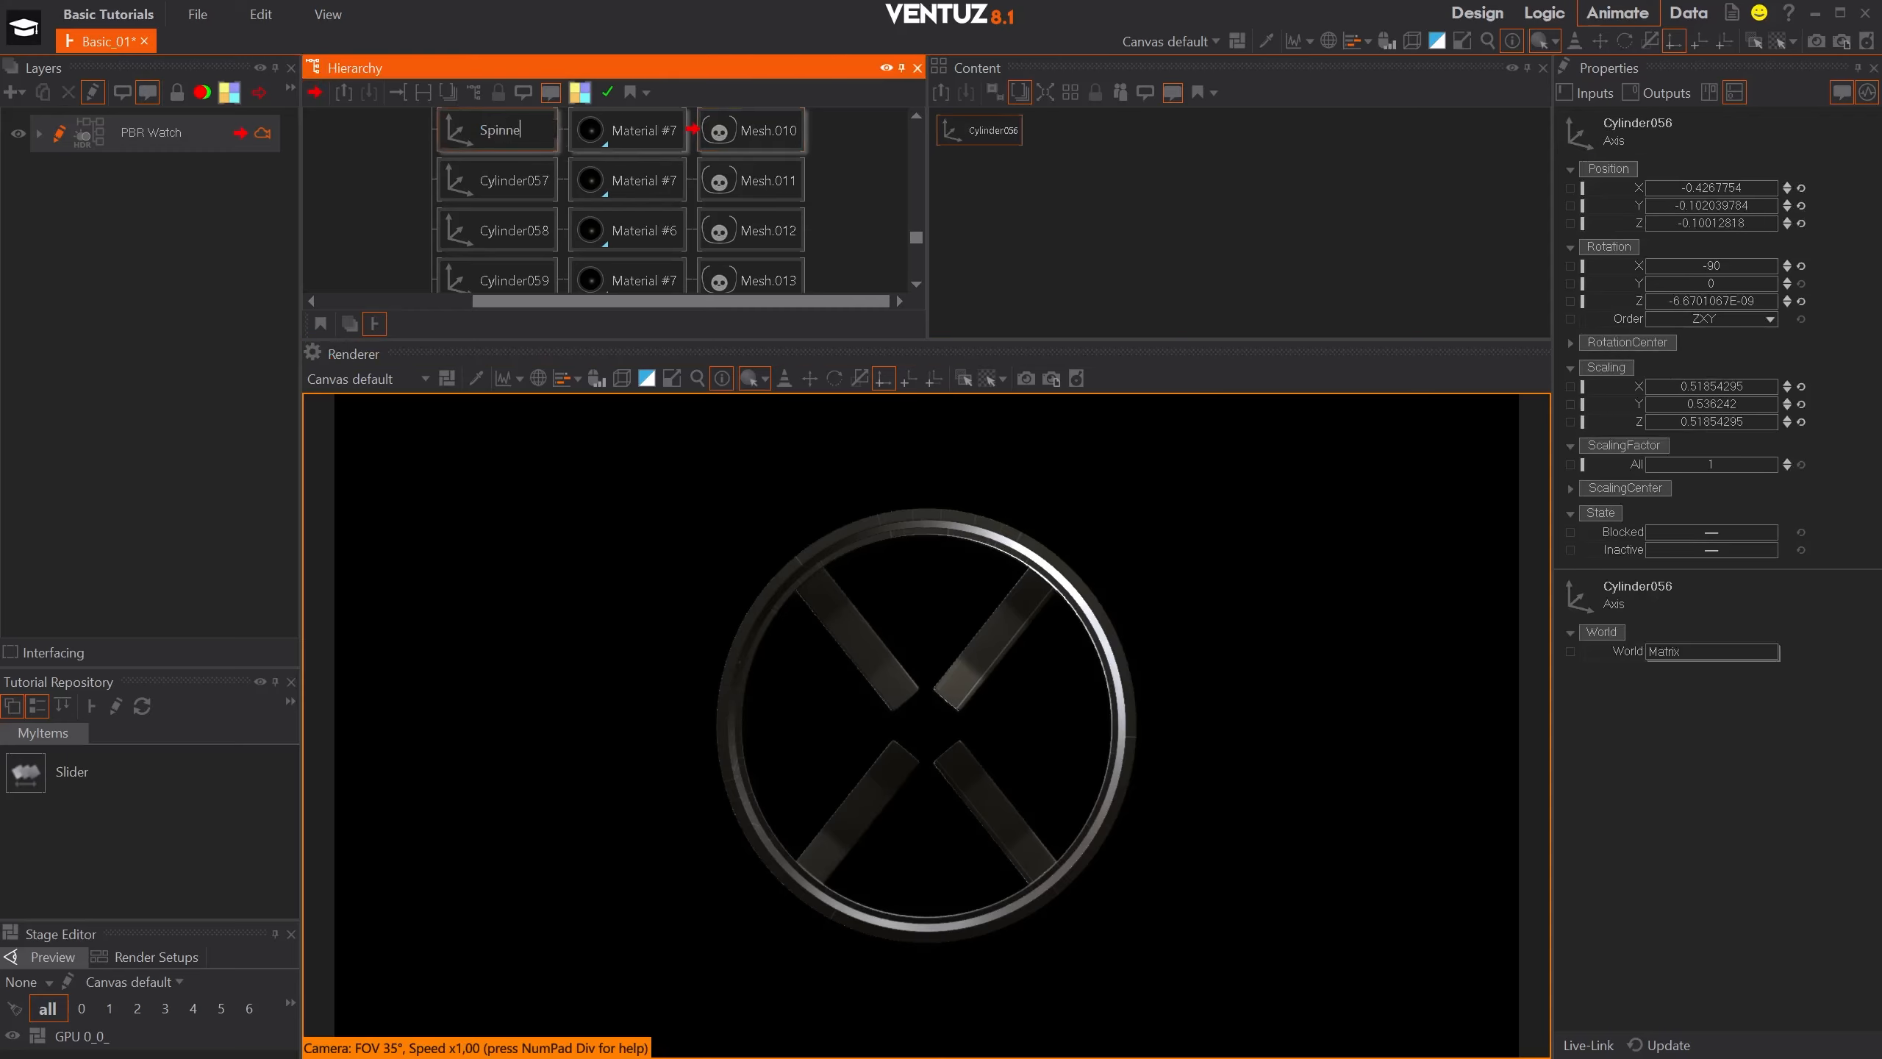
text(r)
key(Return)
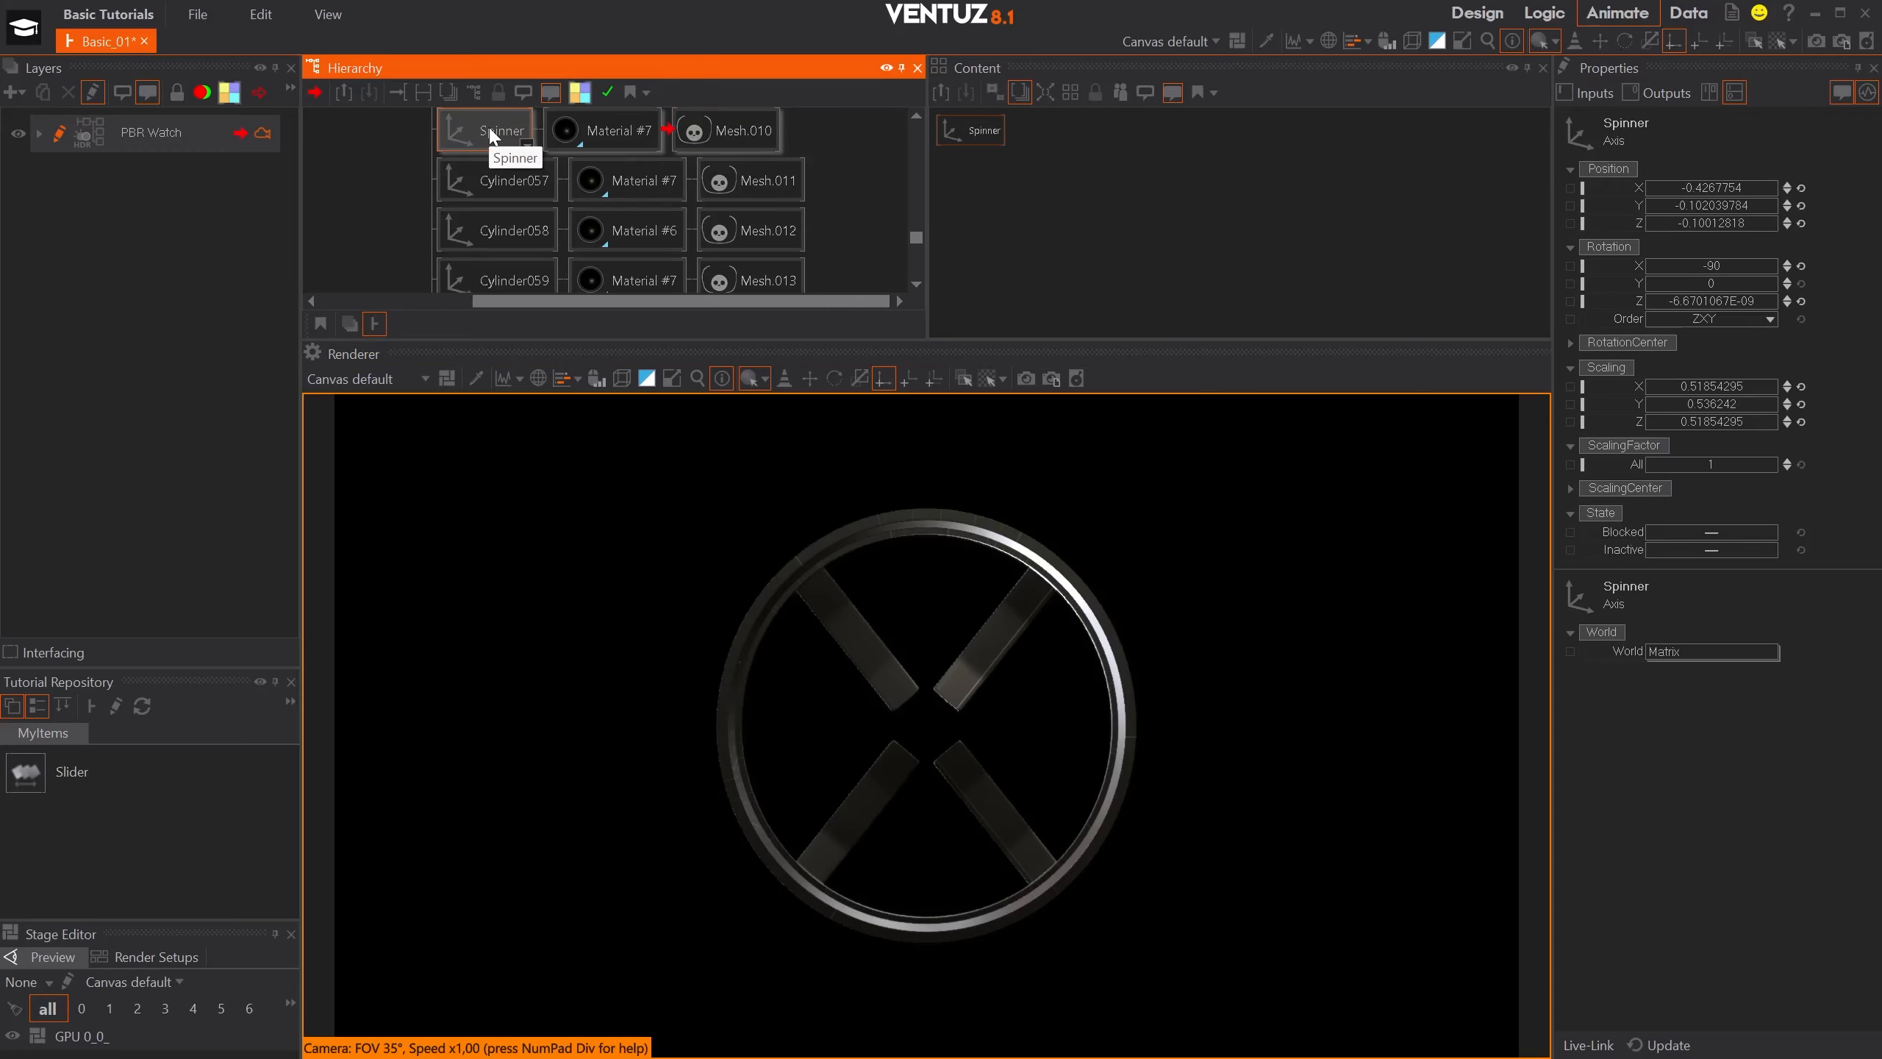
- Show the whole watch again and select the Spinner axis in the hierarchy
click(971, 686)
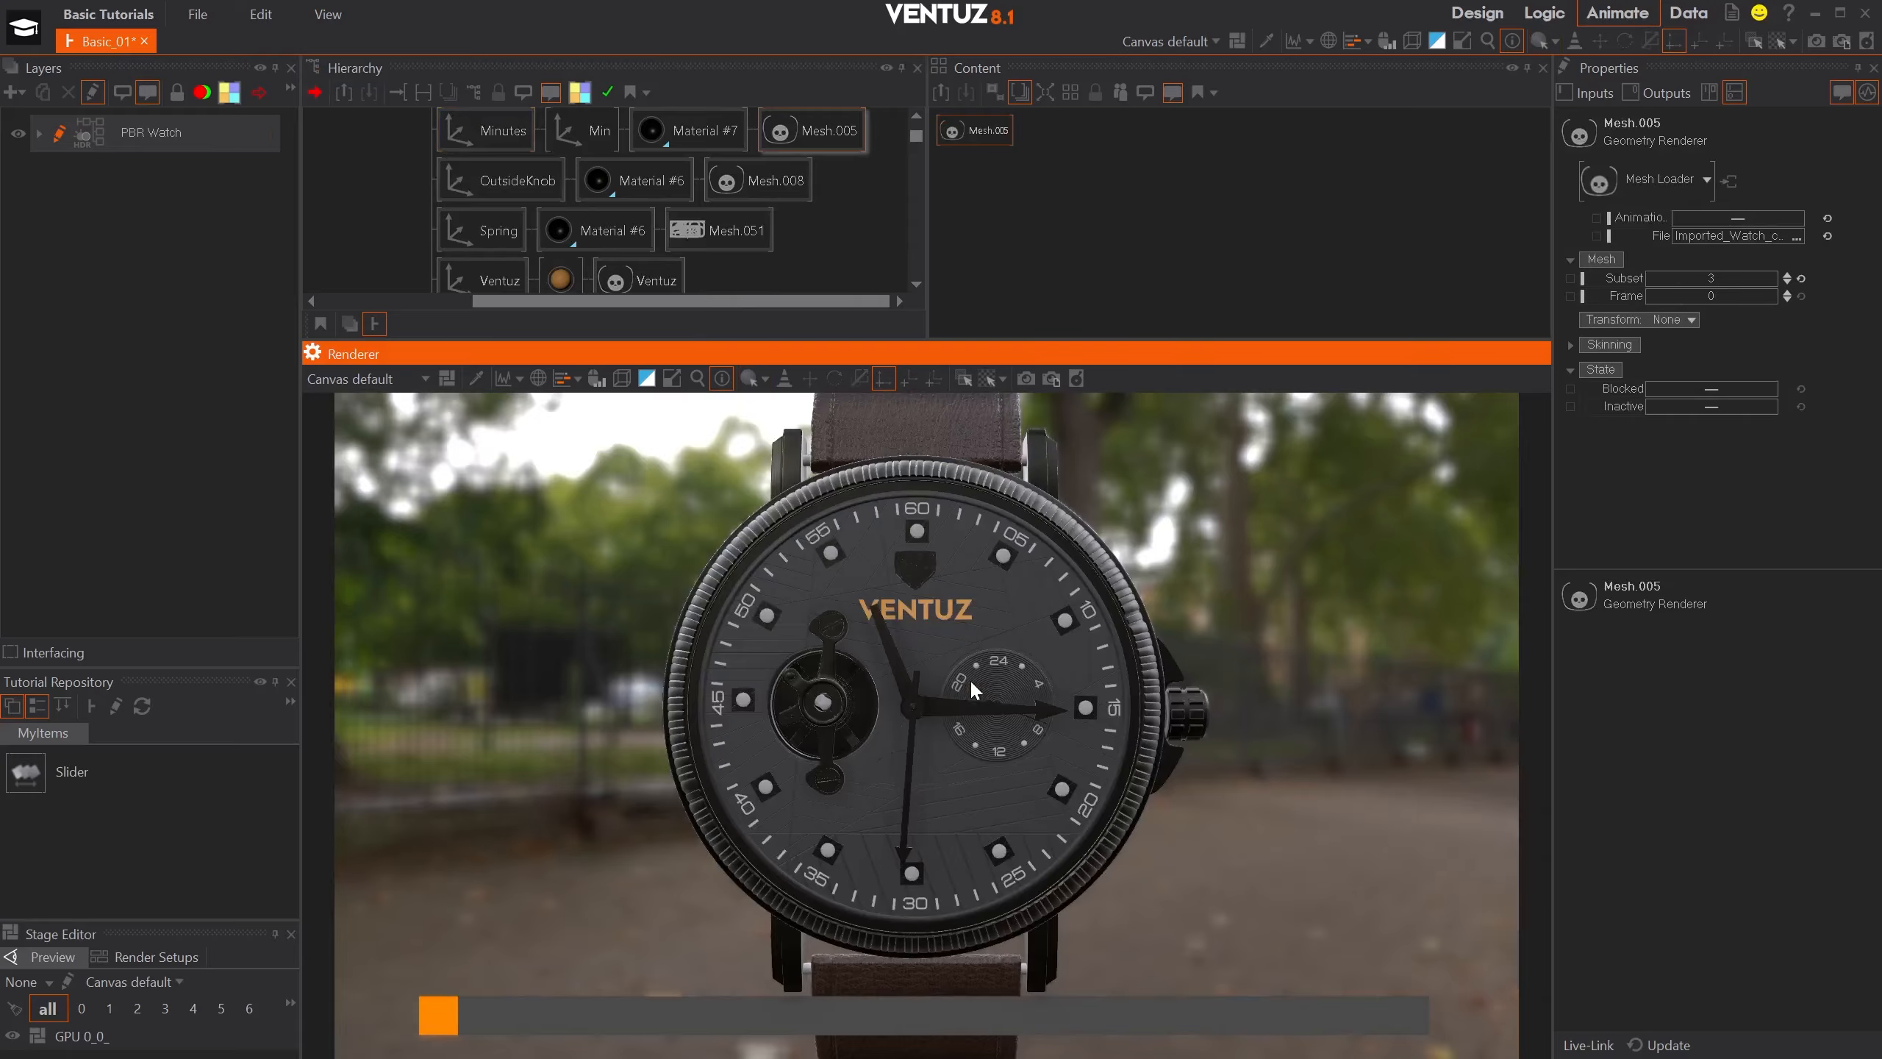
scroll(641, 131, down, 10)
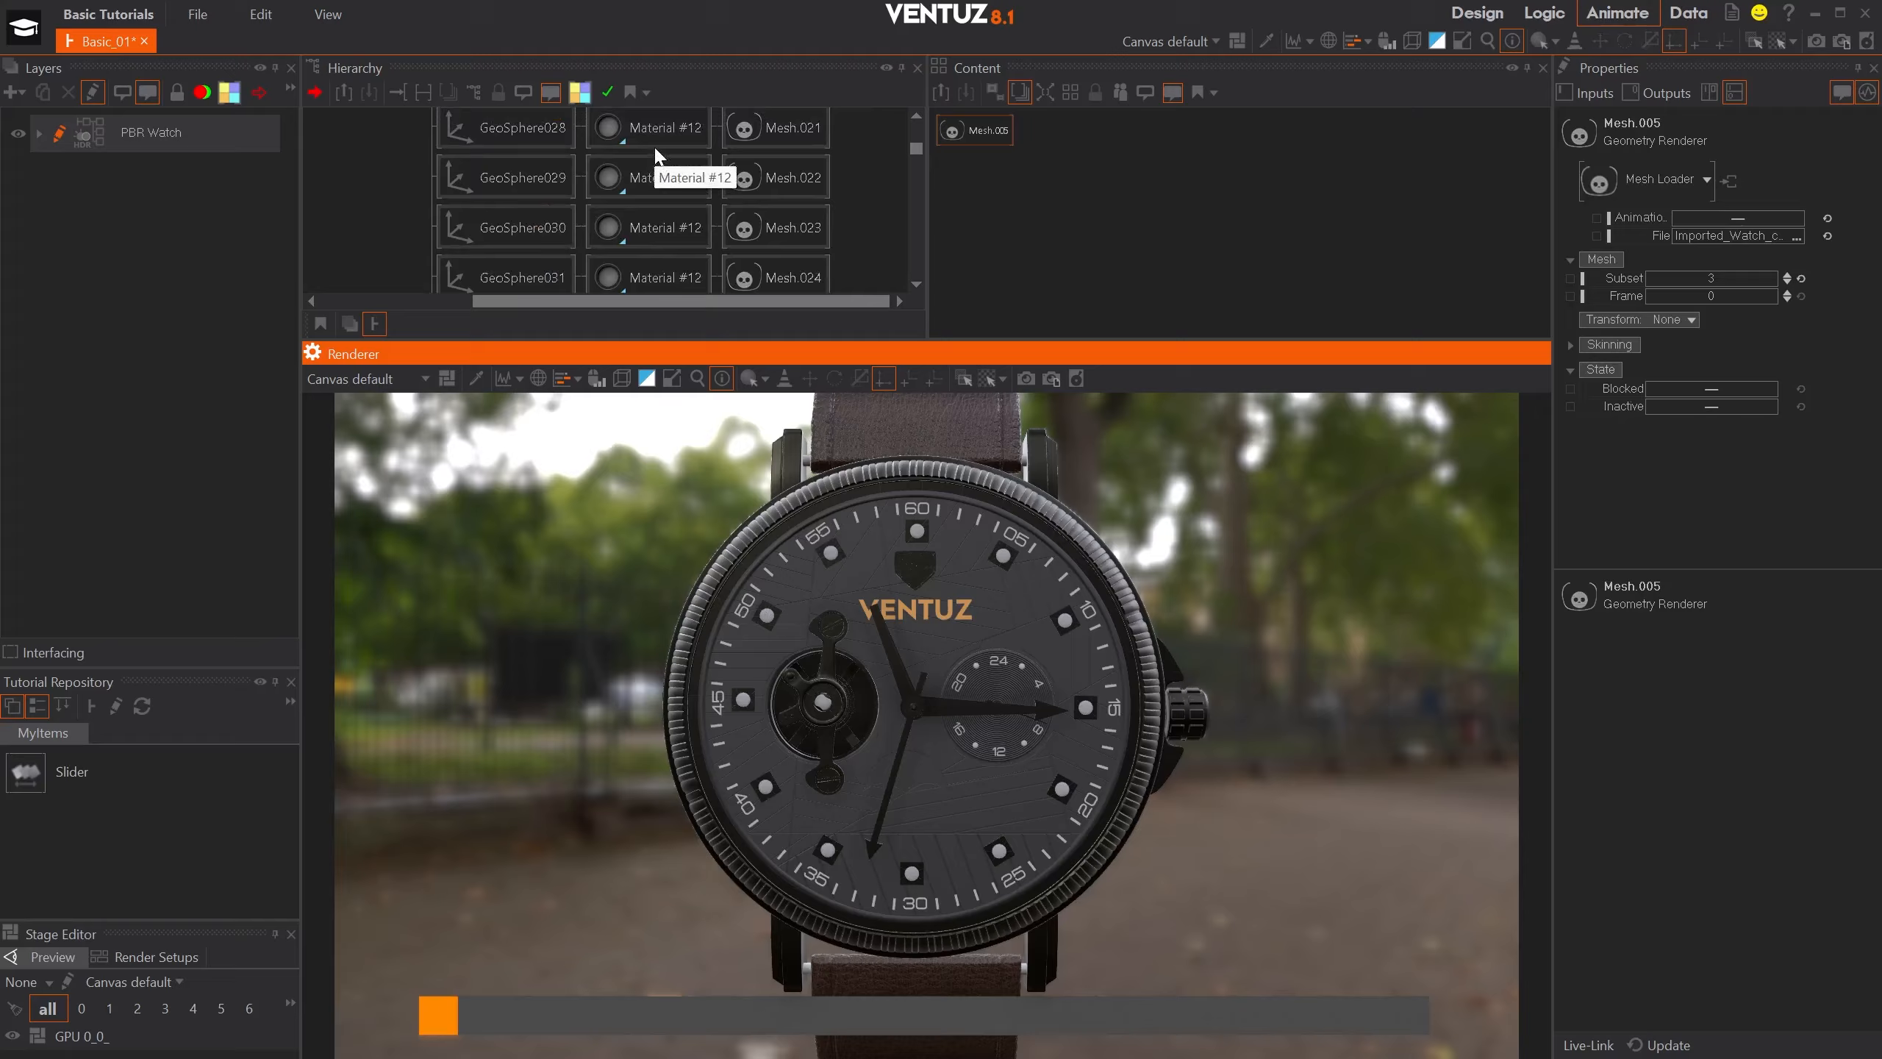
scroll(655, 153, down, 5)
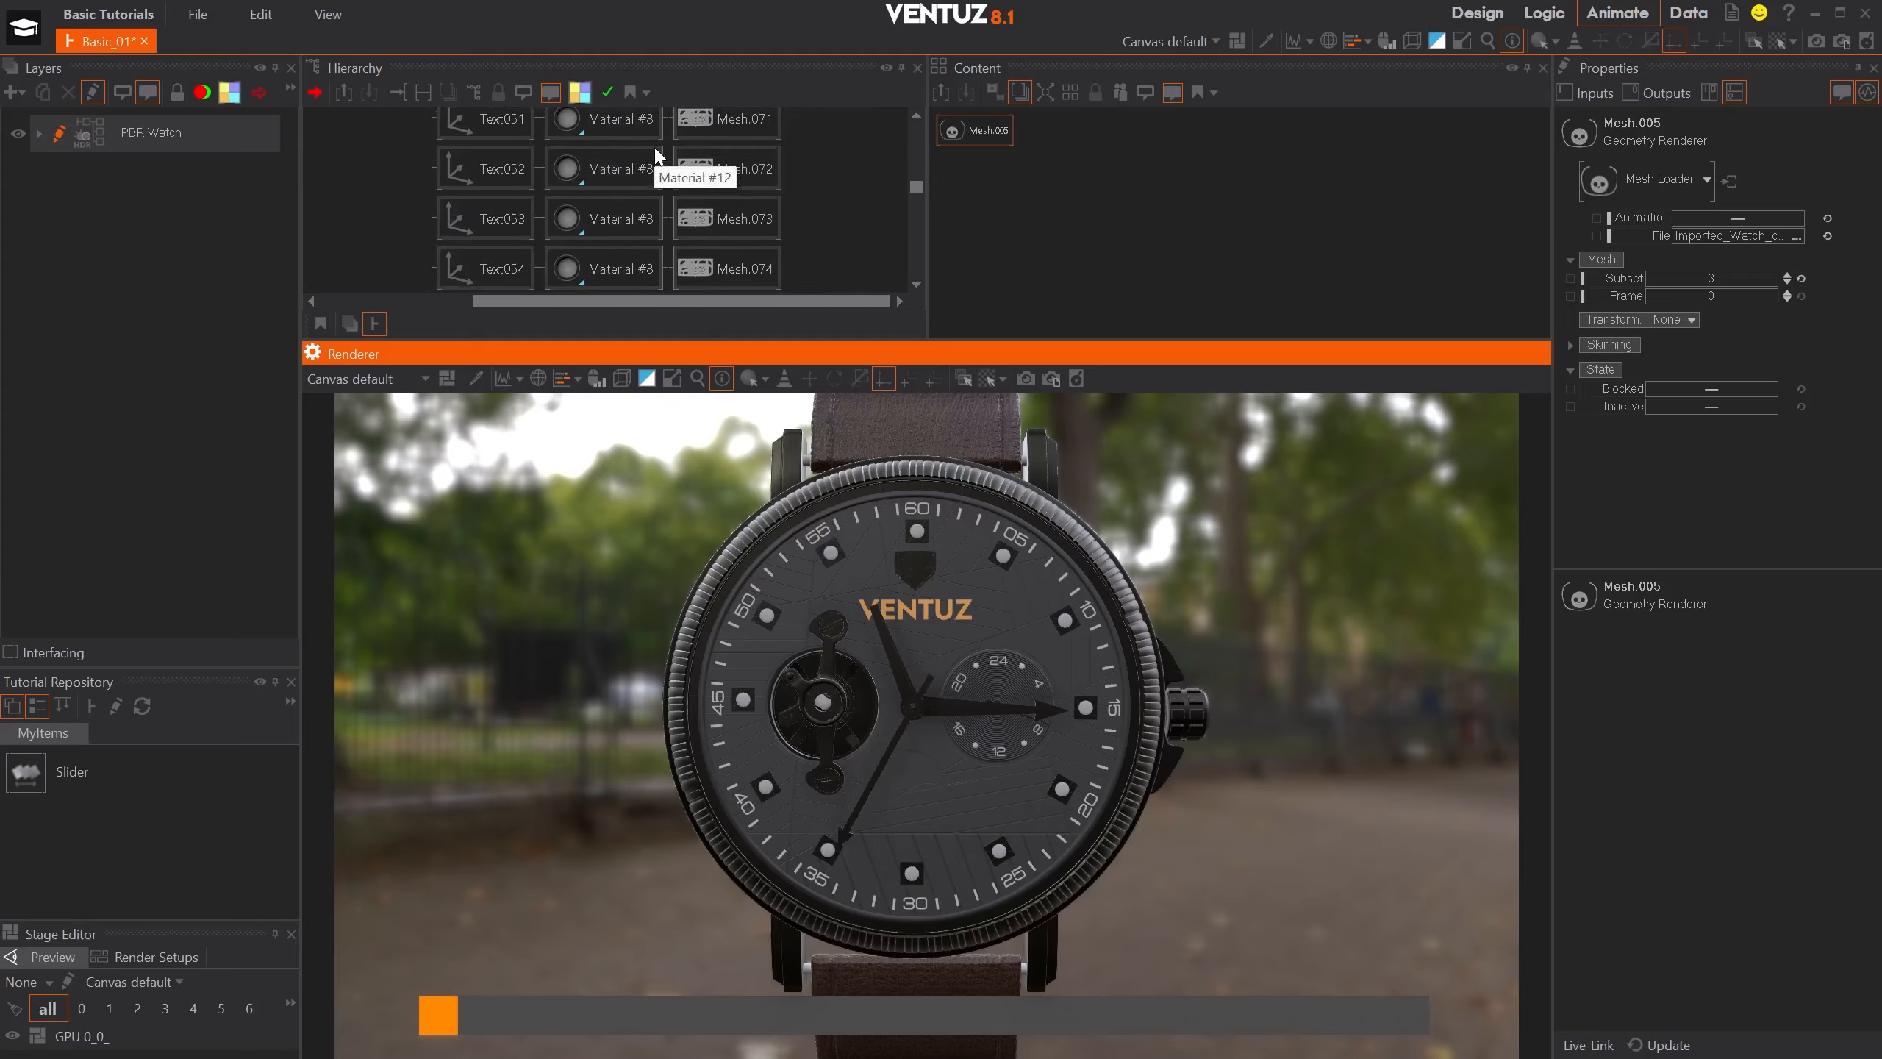
click(489, 279)
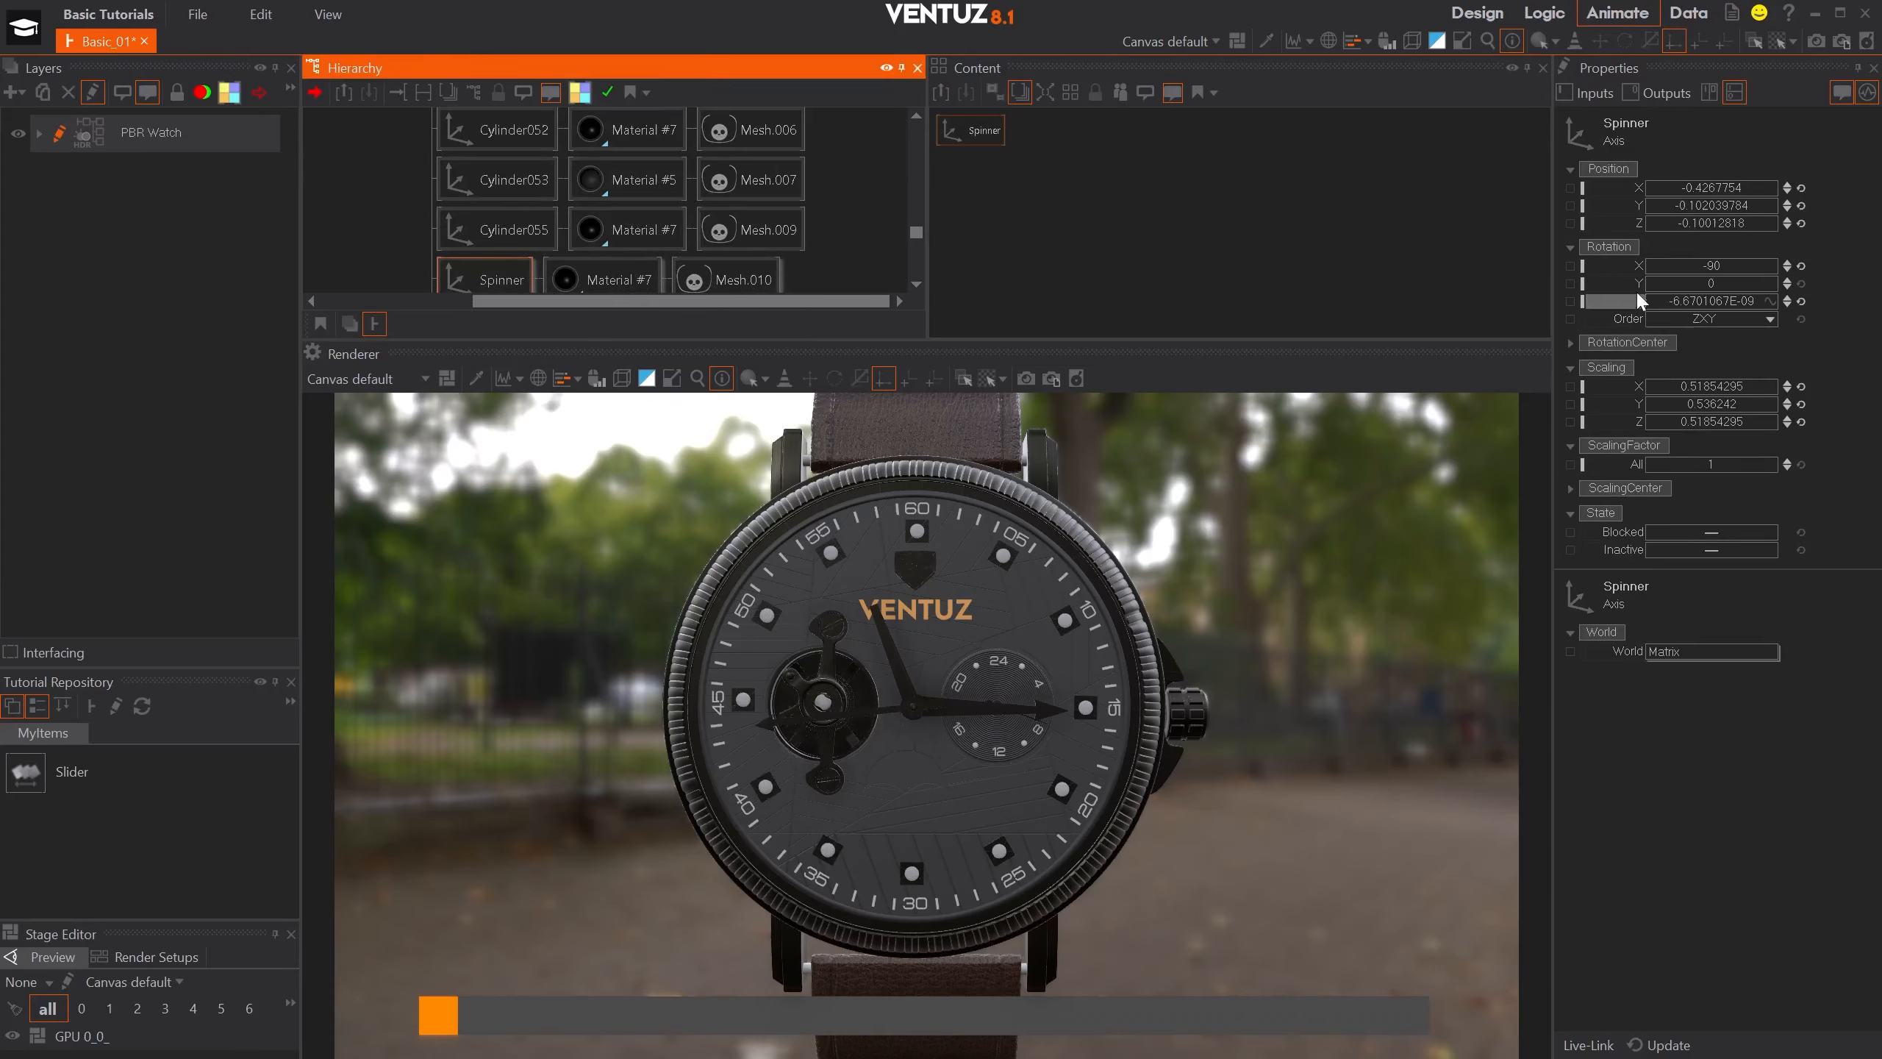
- Try rotating the Spinner axis about Y and undo the change
drag(1703, 285, 1777, 290)
key(ctrl+z)
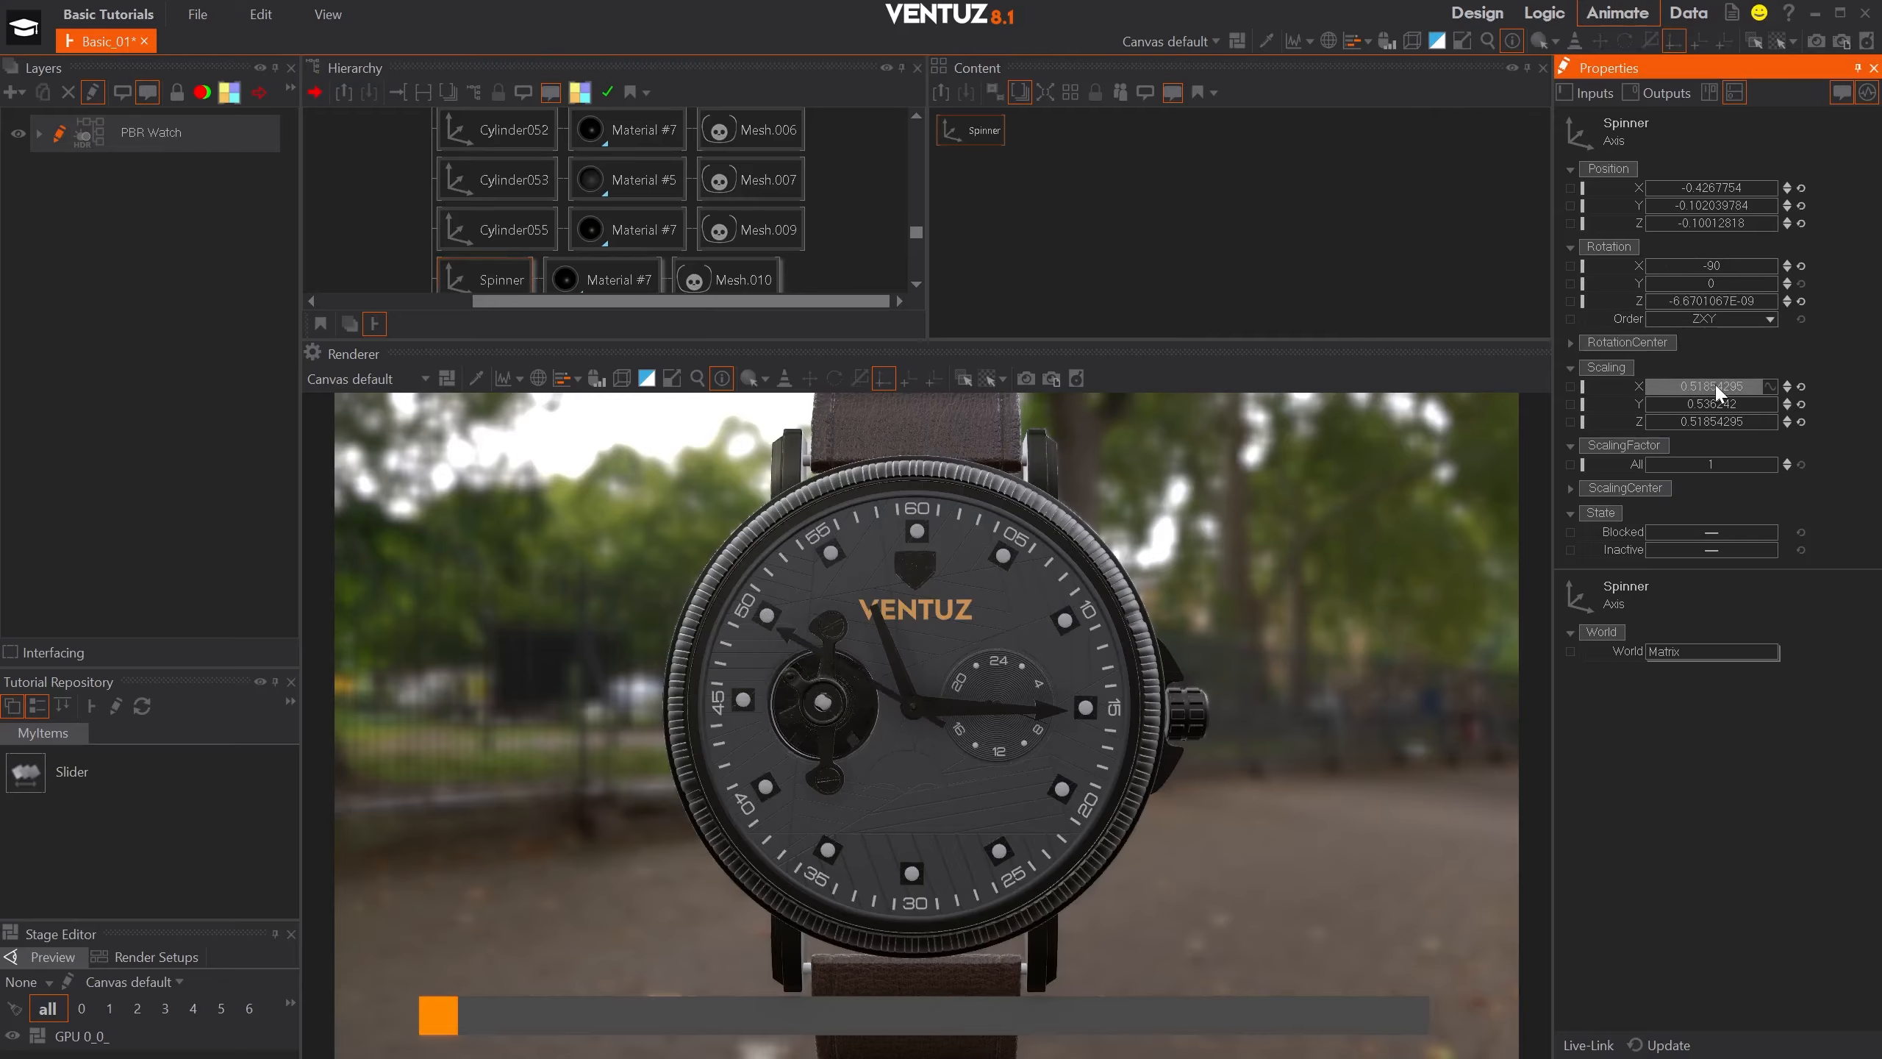
- Set the Spinner axis's X, Y and Z scaling to 0.5 and test its Y rotation
click(1717, 388)
text(0,)
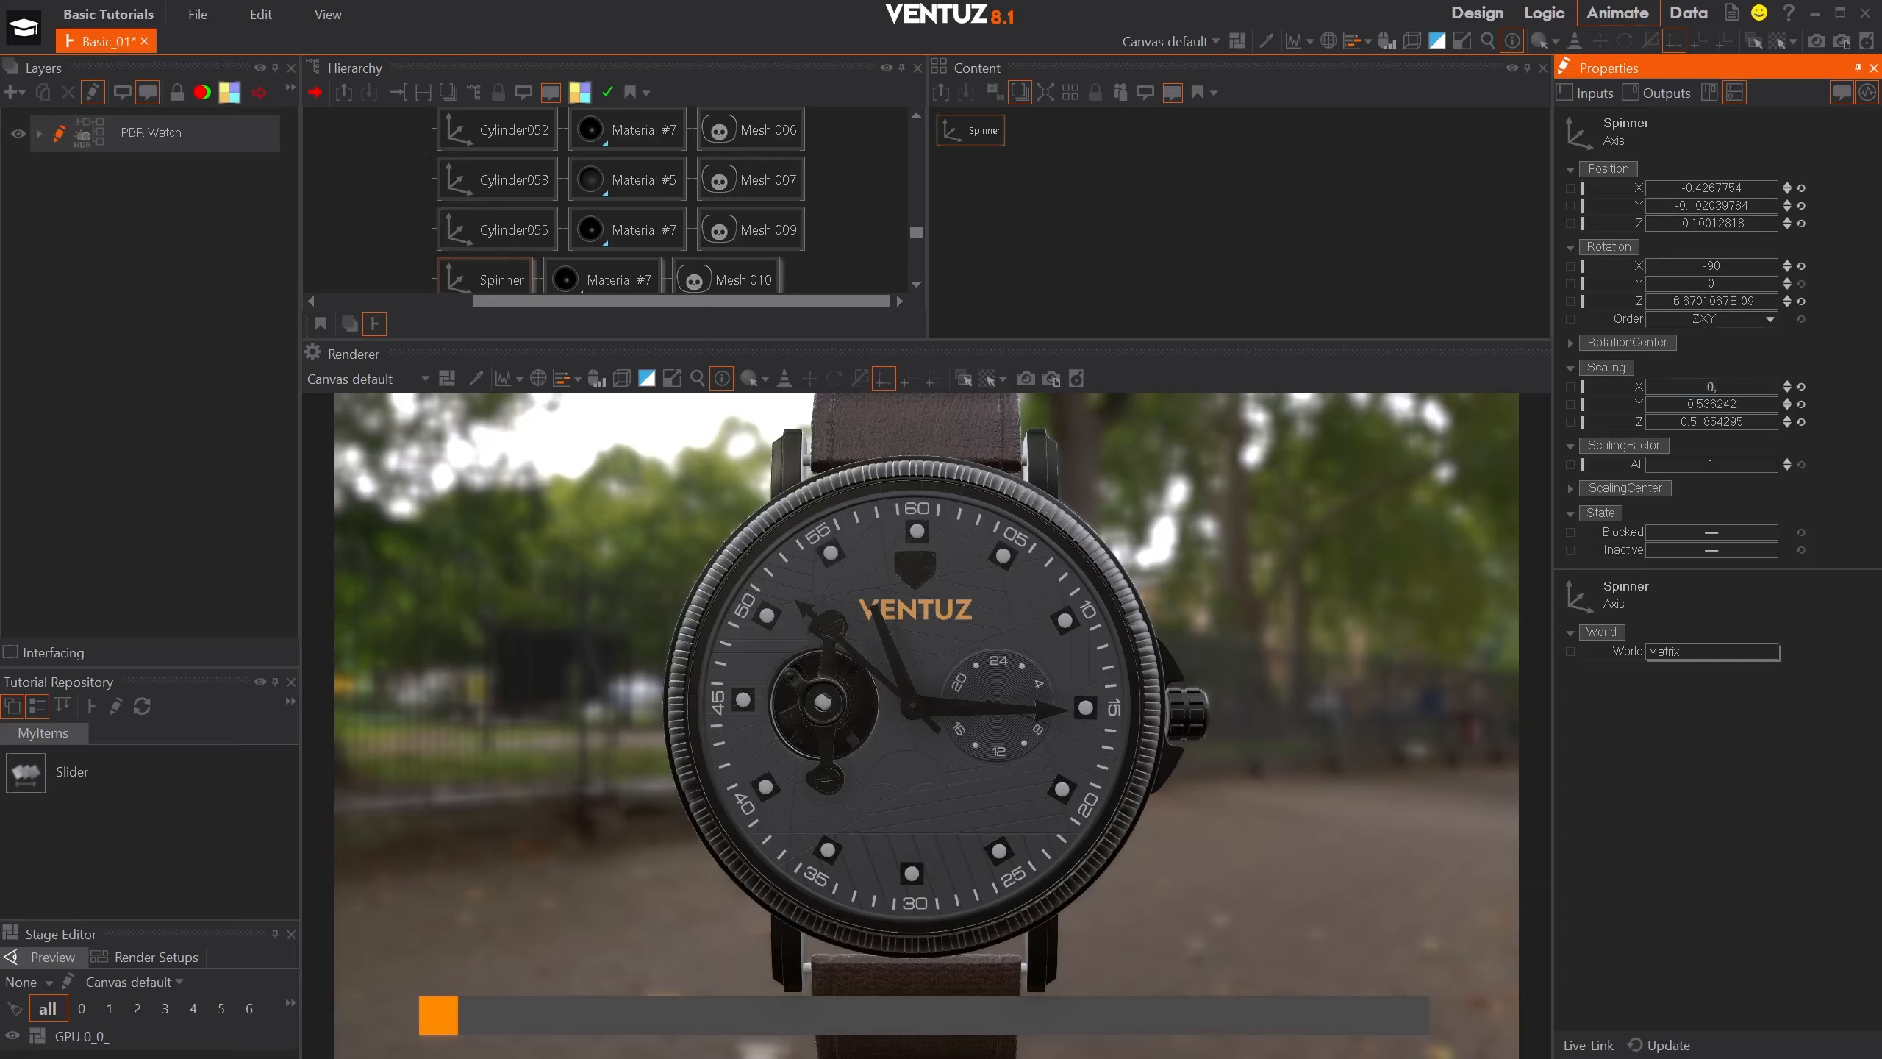
text(5)
key(Tab)
text(0,5)
key(Tab)
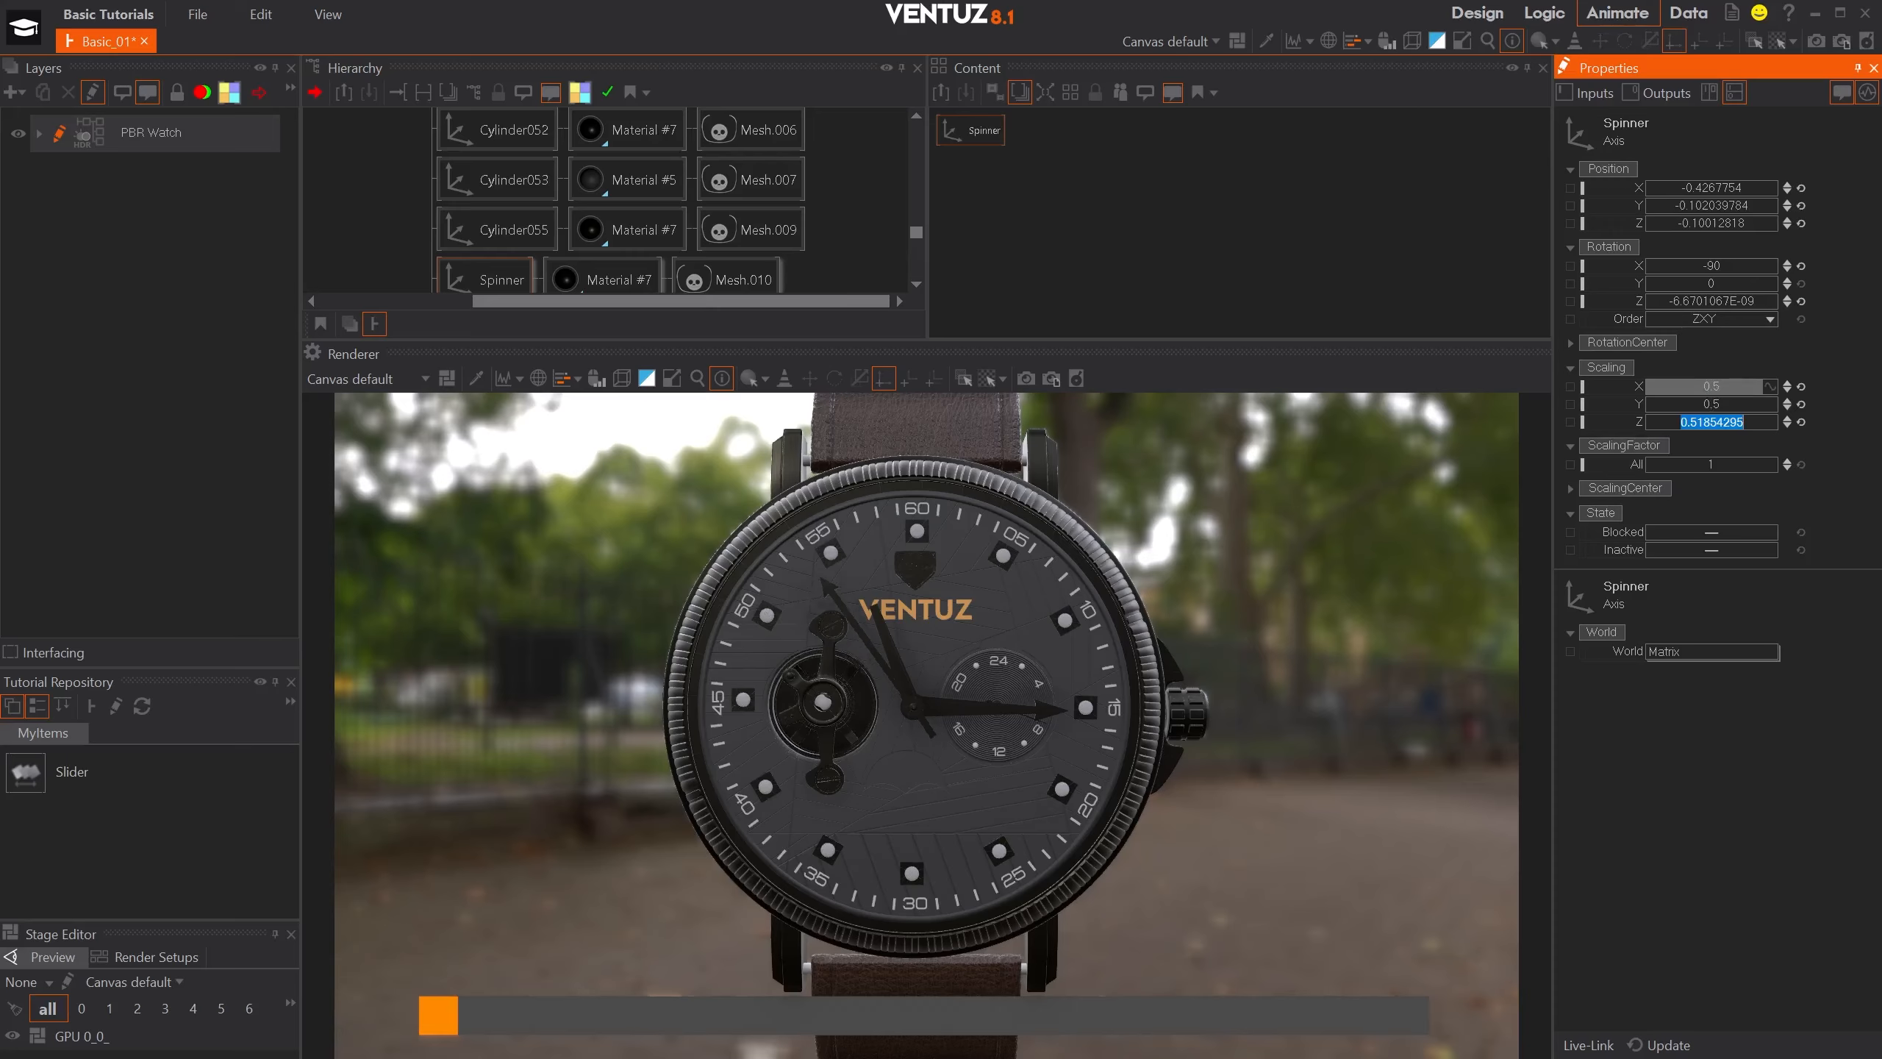
text(0,5)
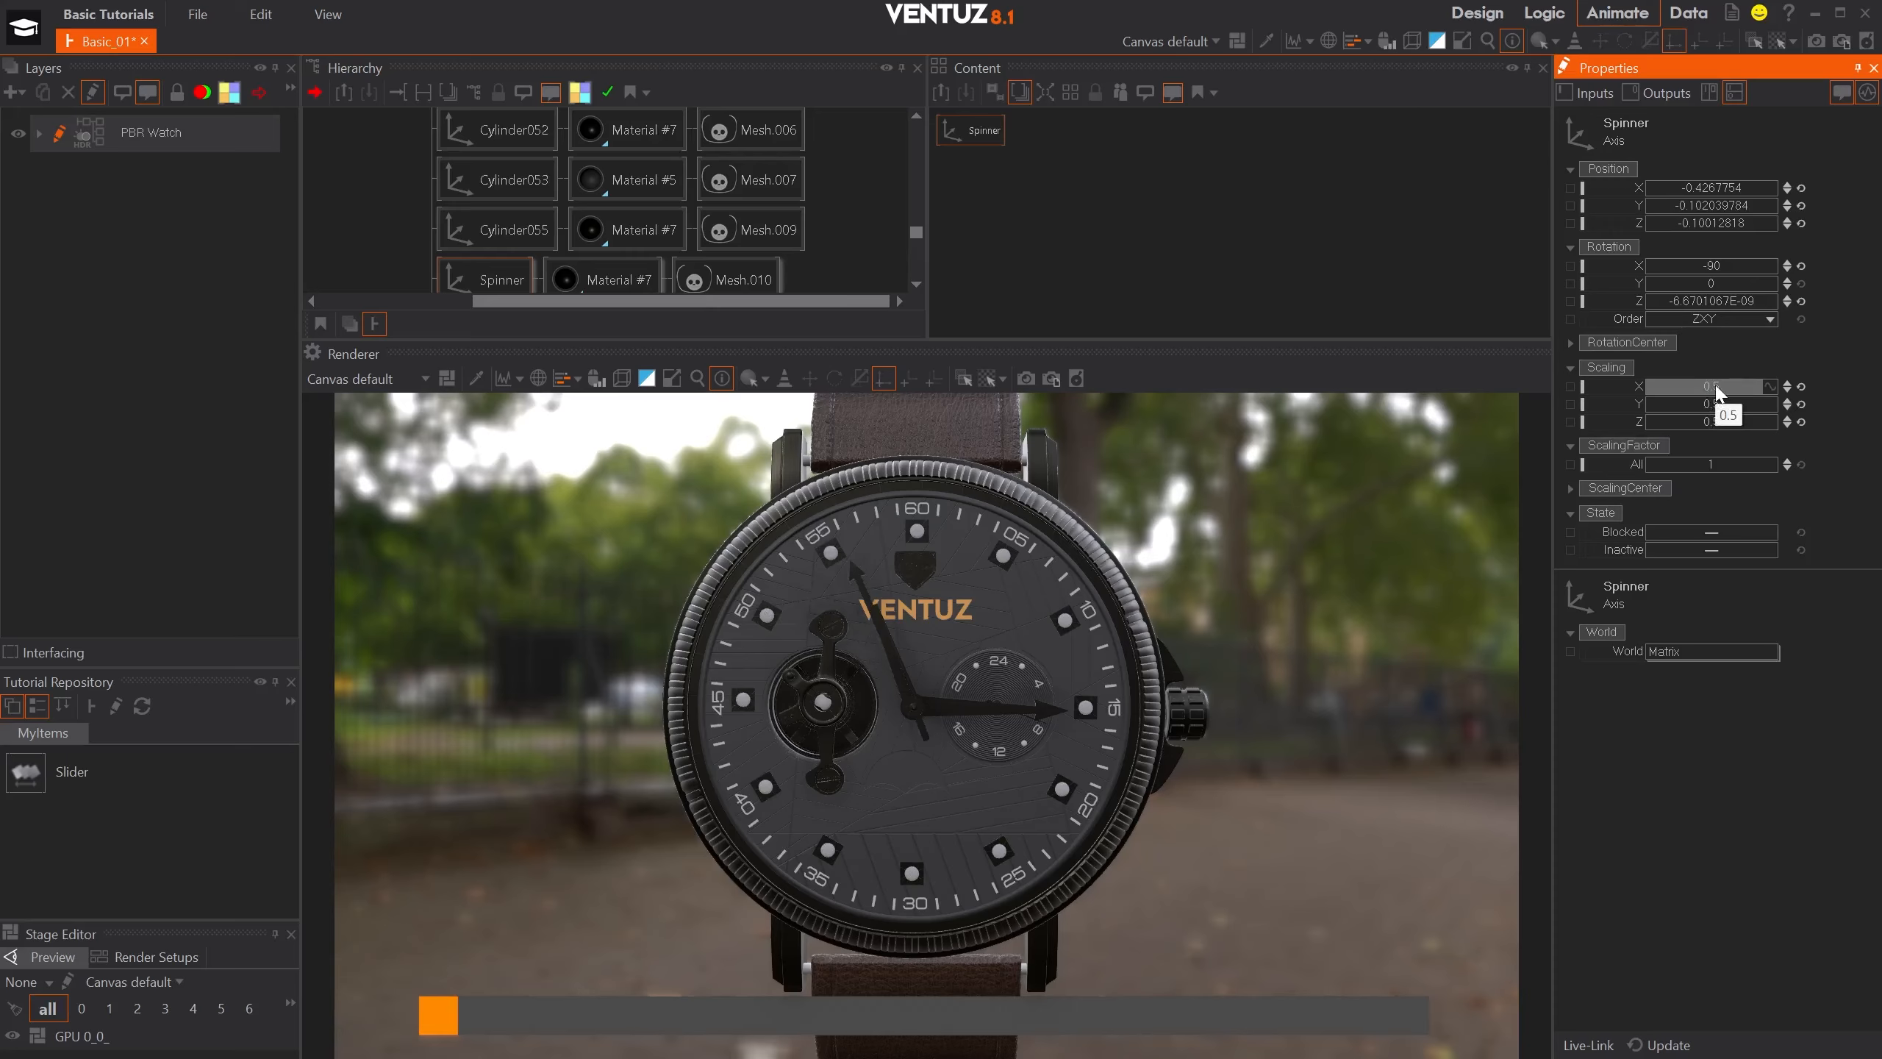
drag(1736, 282, 1652, 289)
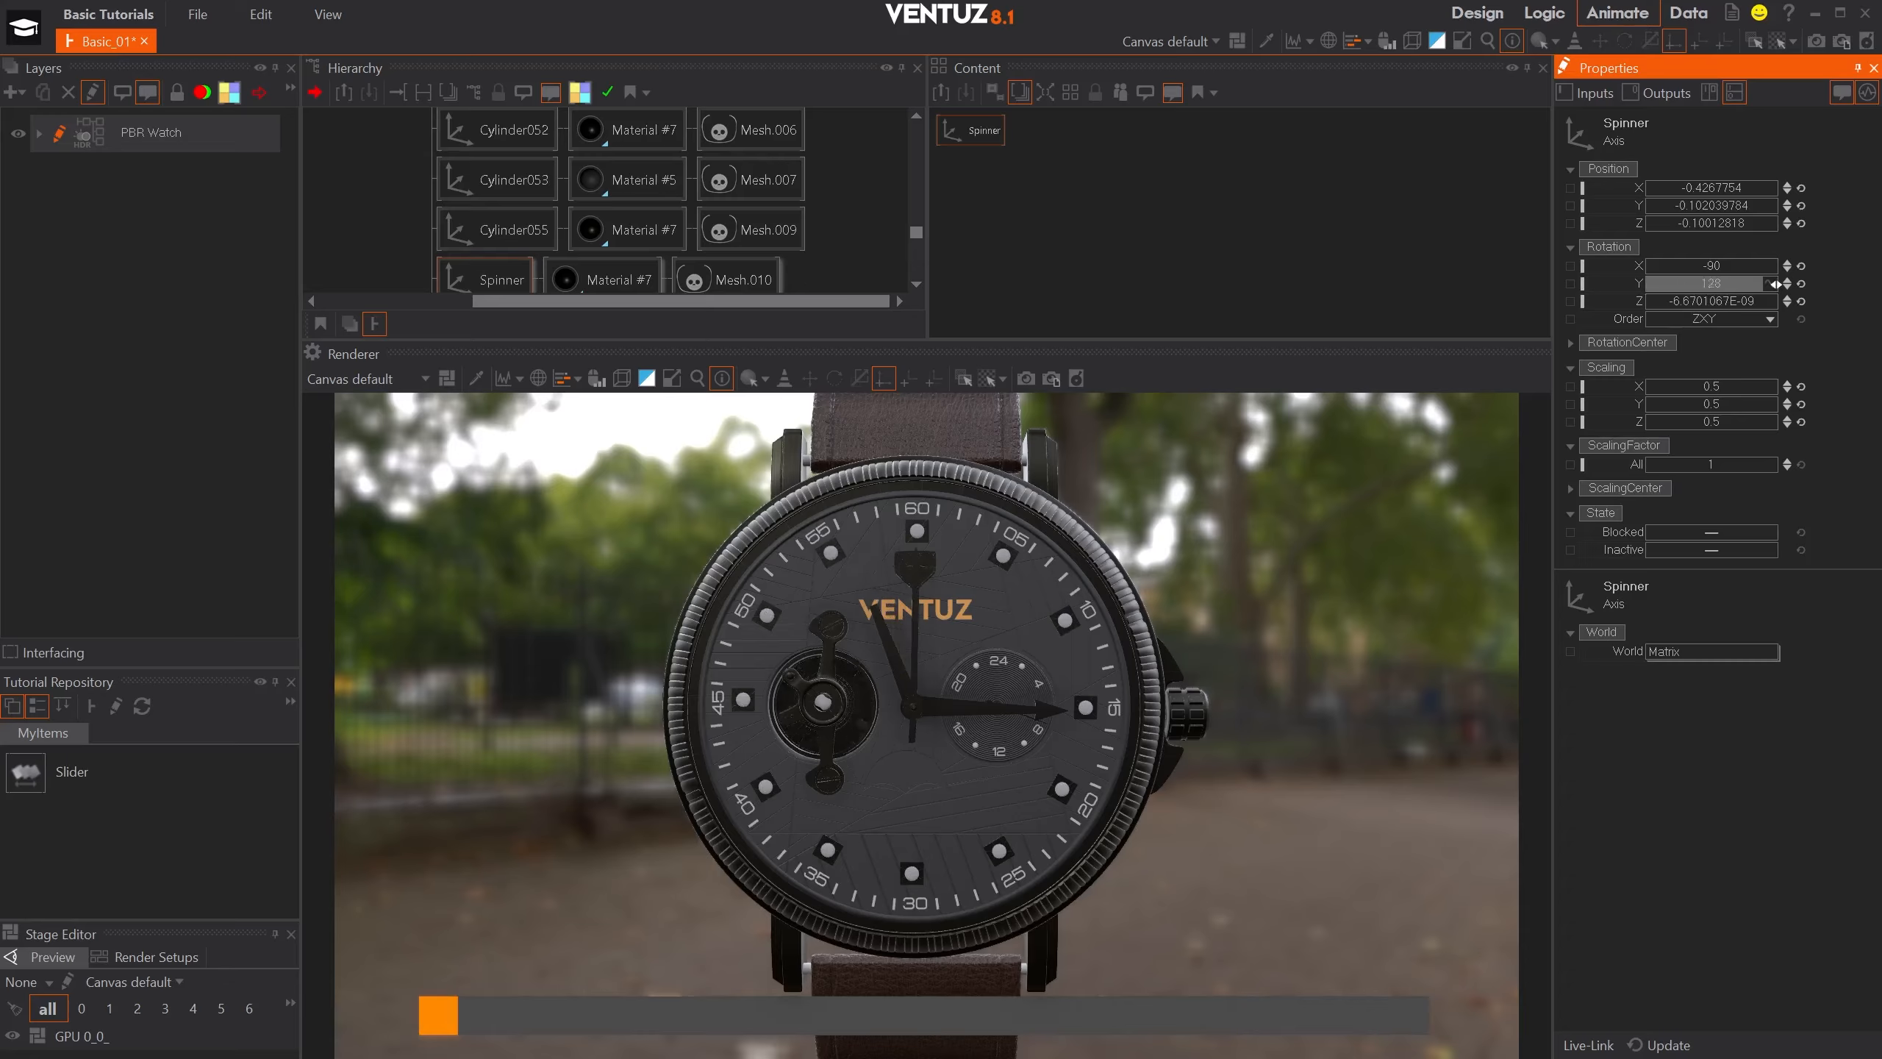
- Add a Mover node beside the Spinner axis in the content graph
click(1112, 153)
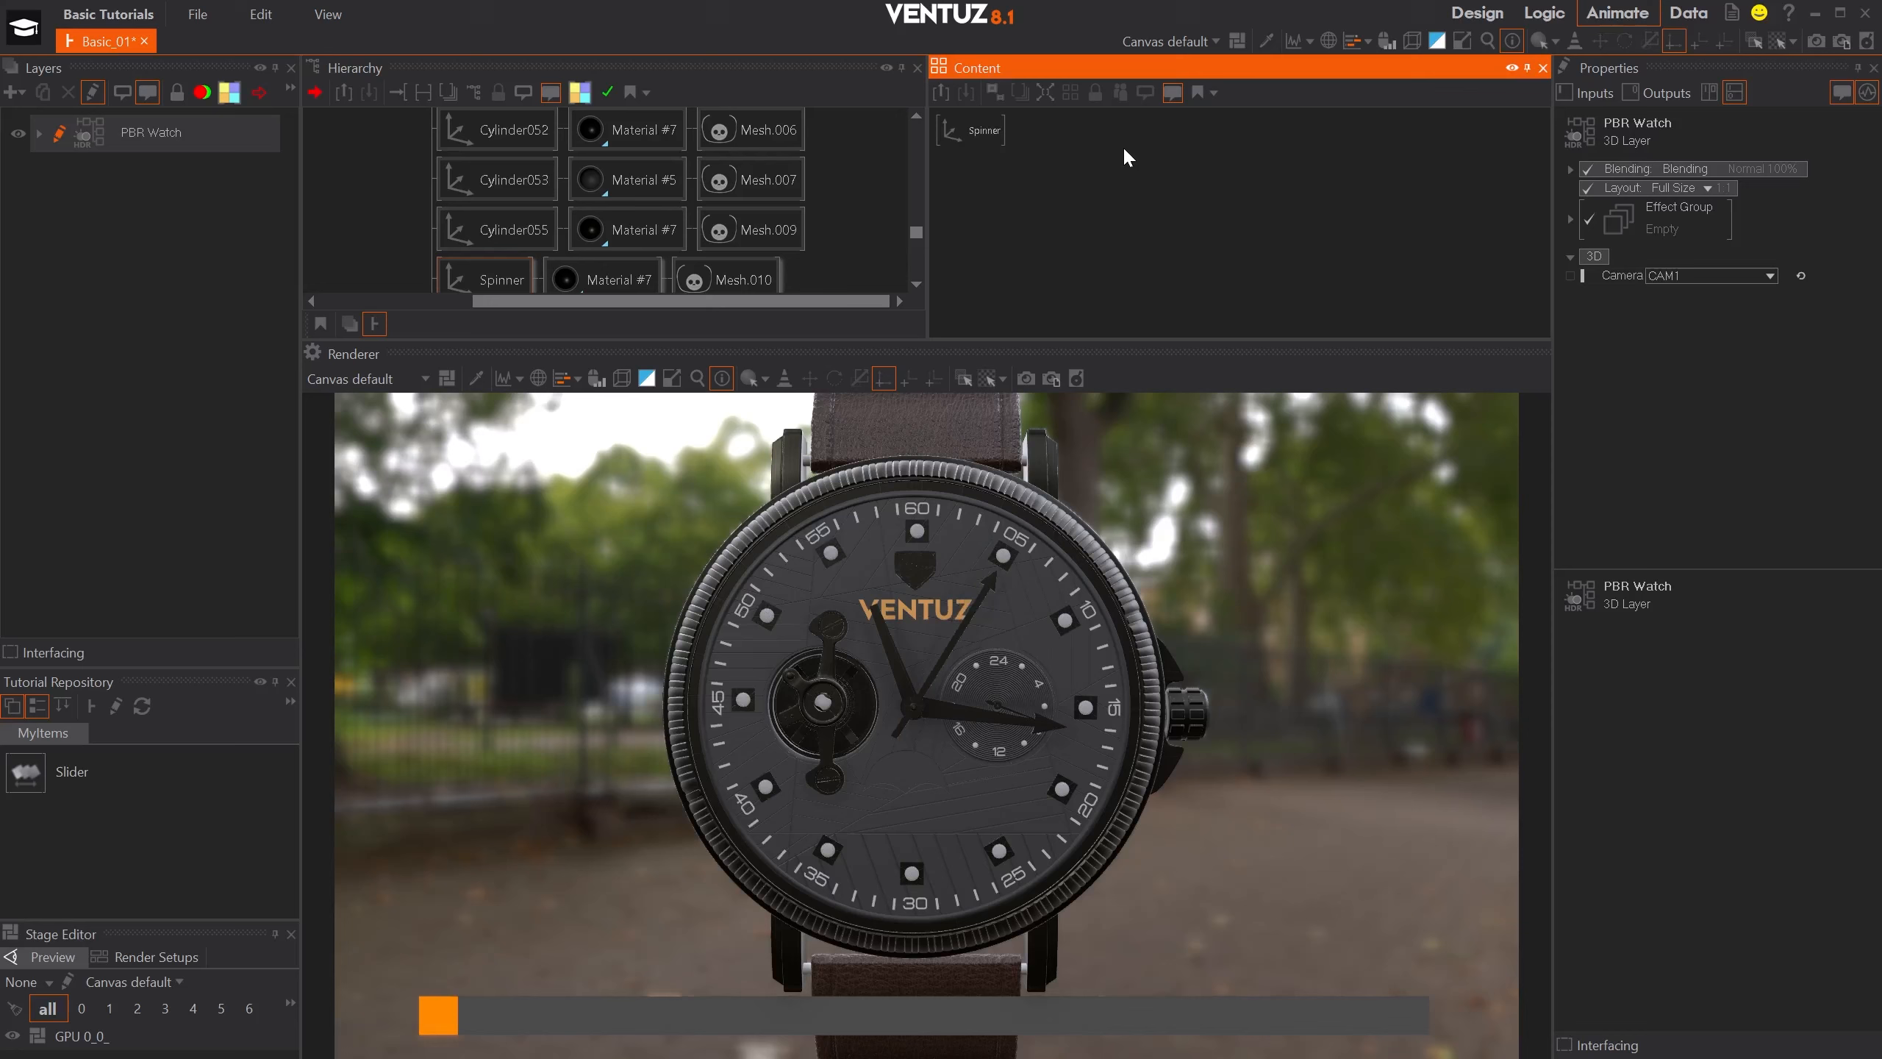
double_click(1124, 146)
text(mov)
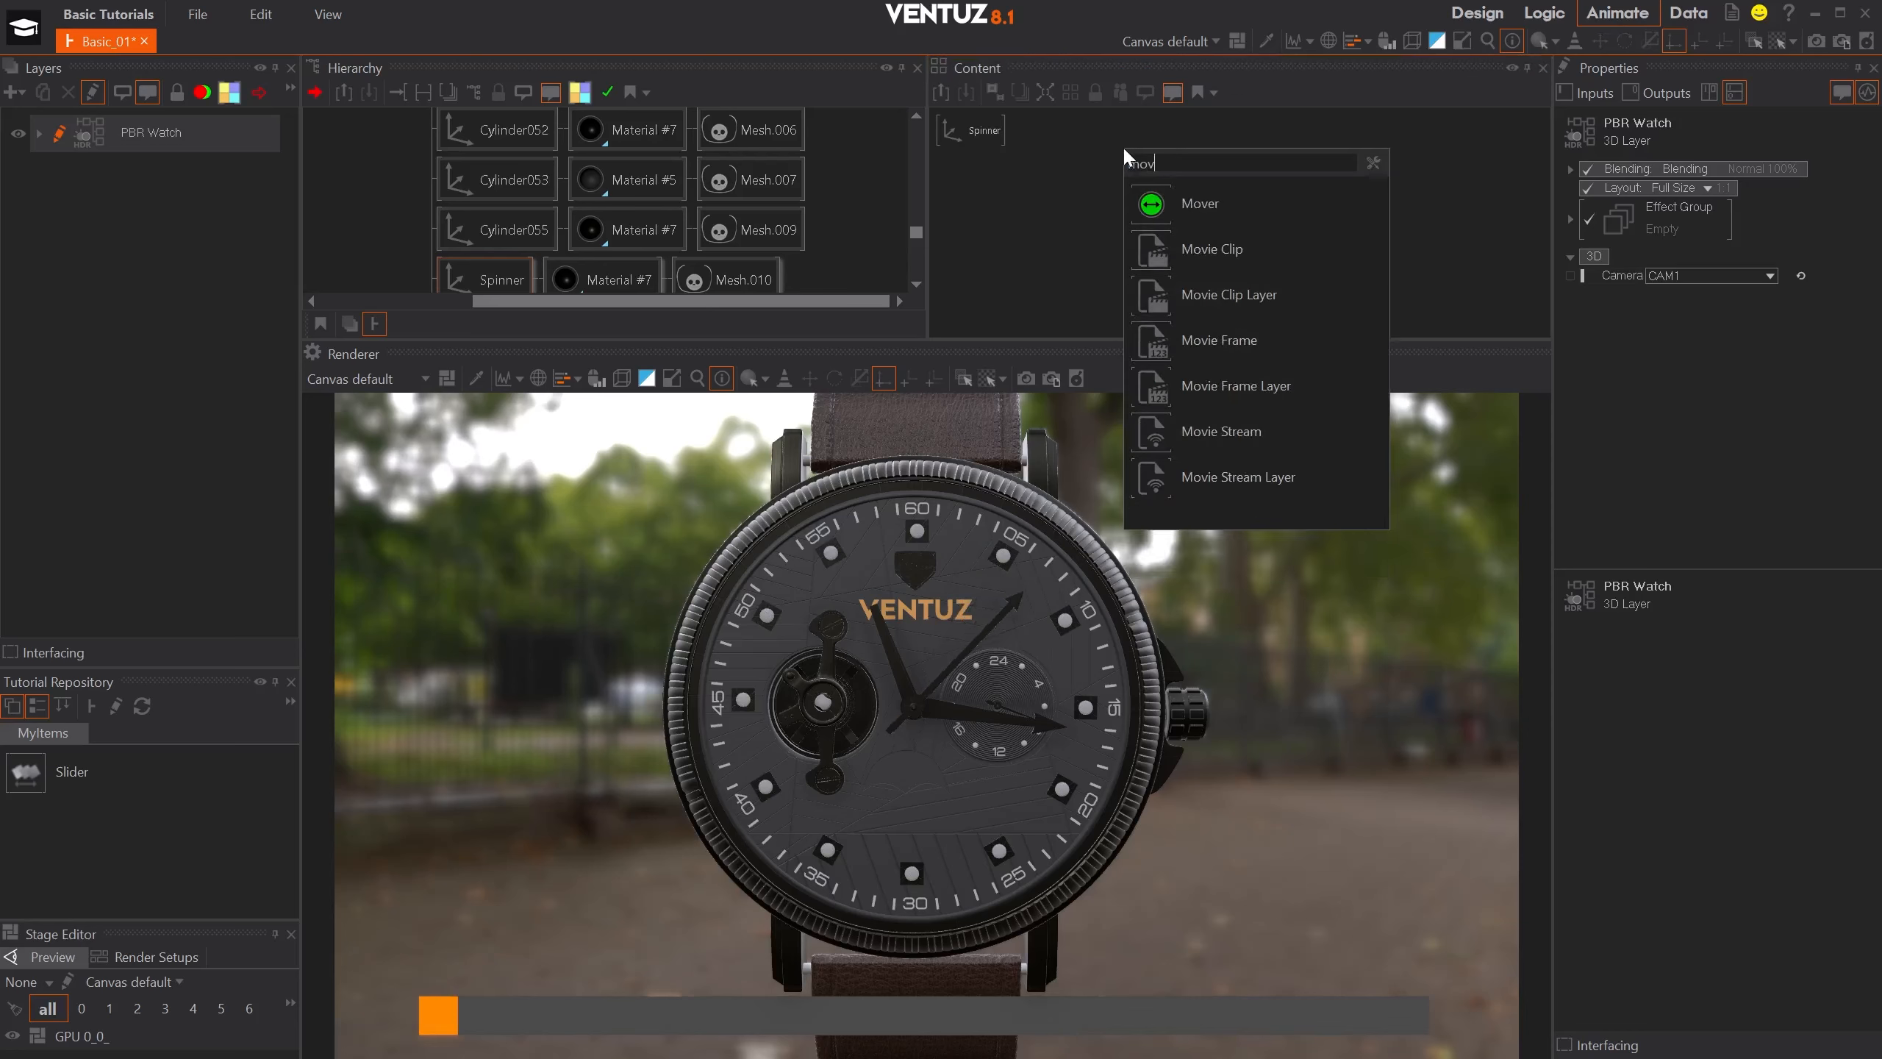
text(e)
key(Return)
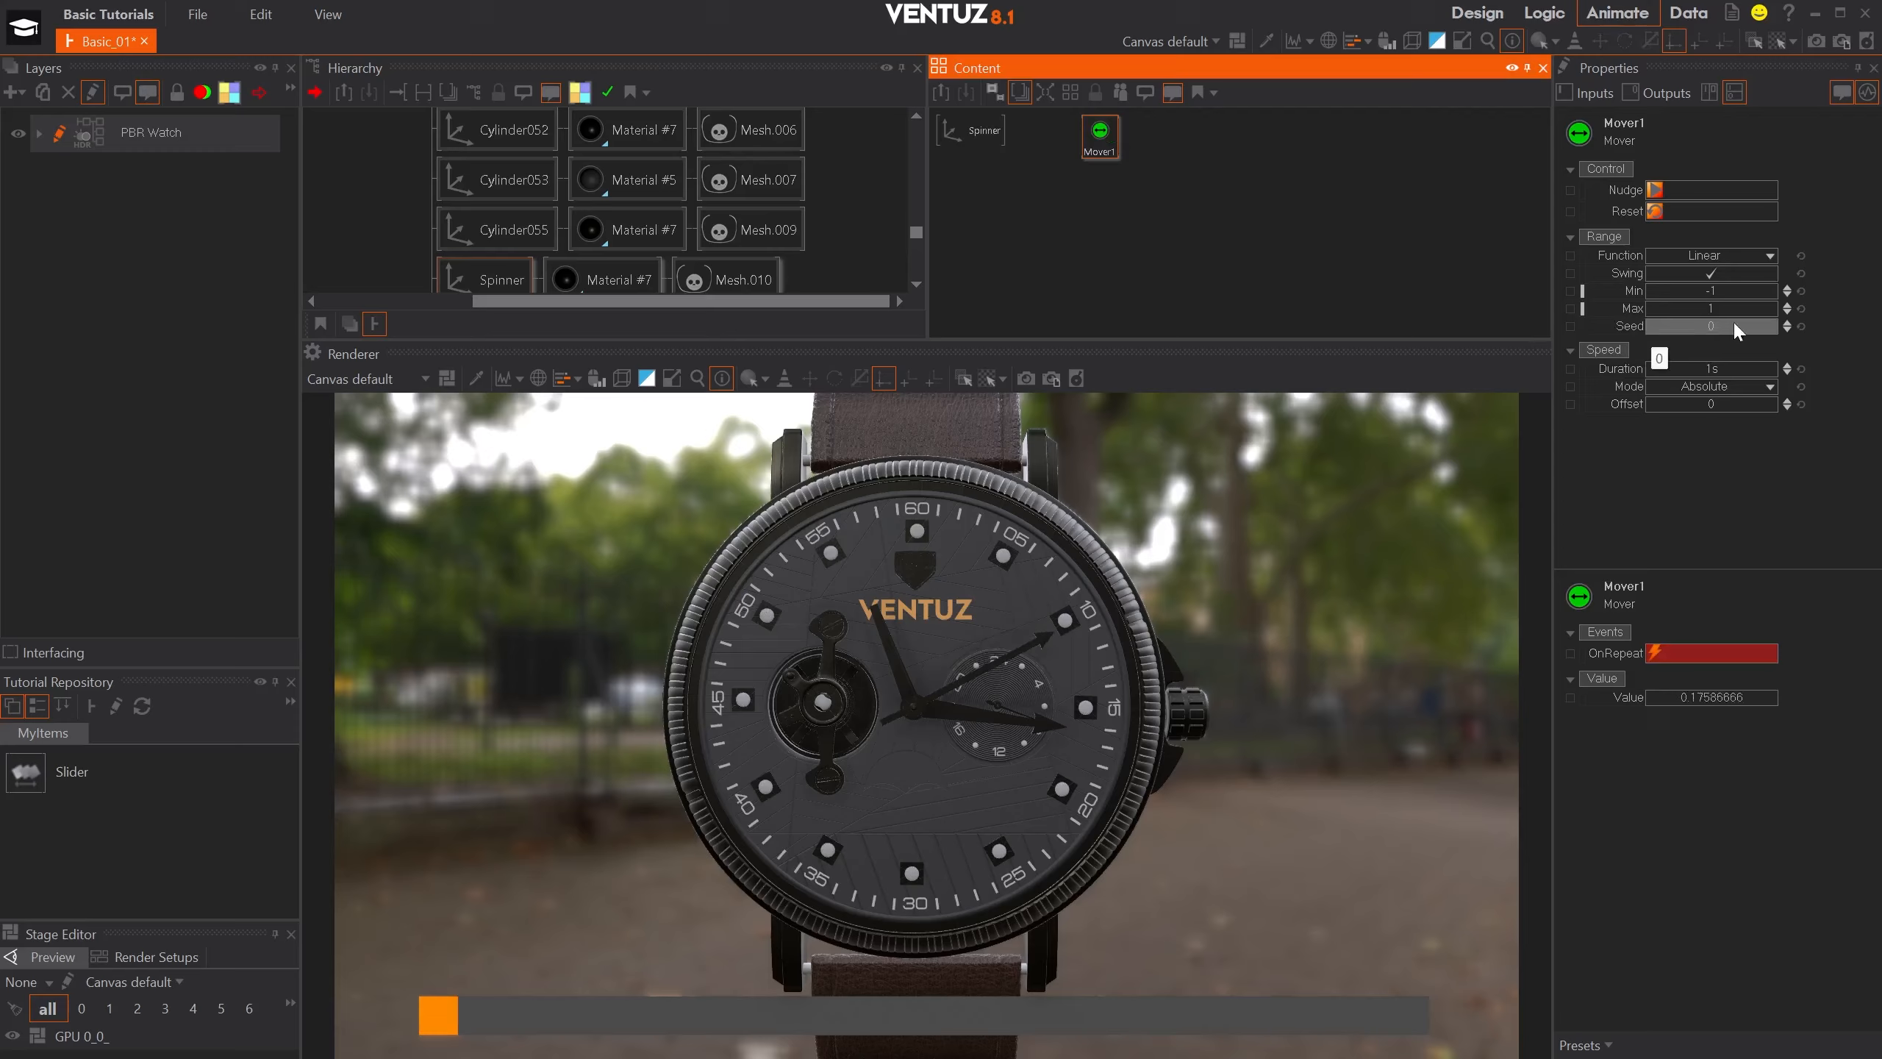
- Set the Mover's Min to 0, Max to 360 and Function to Sine
click(1727, 285)
text(0)
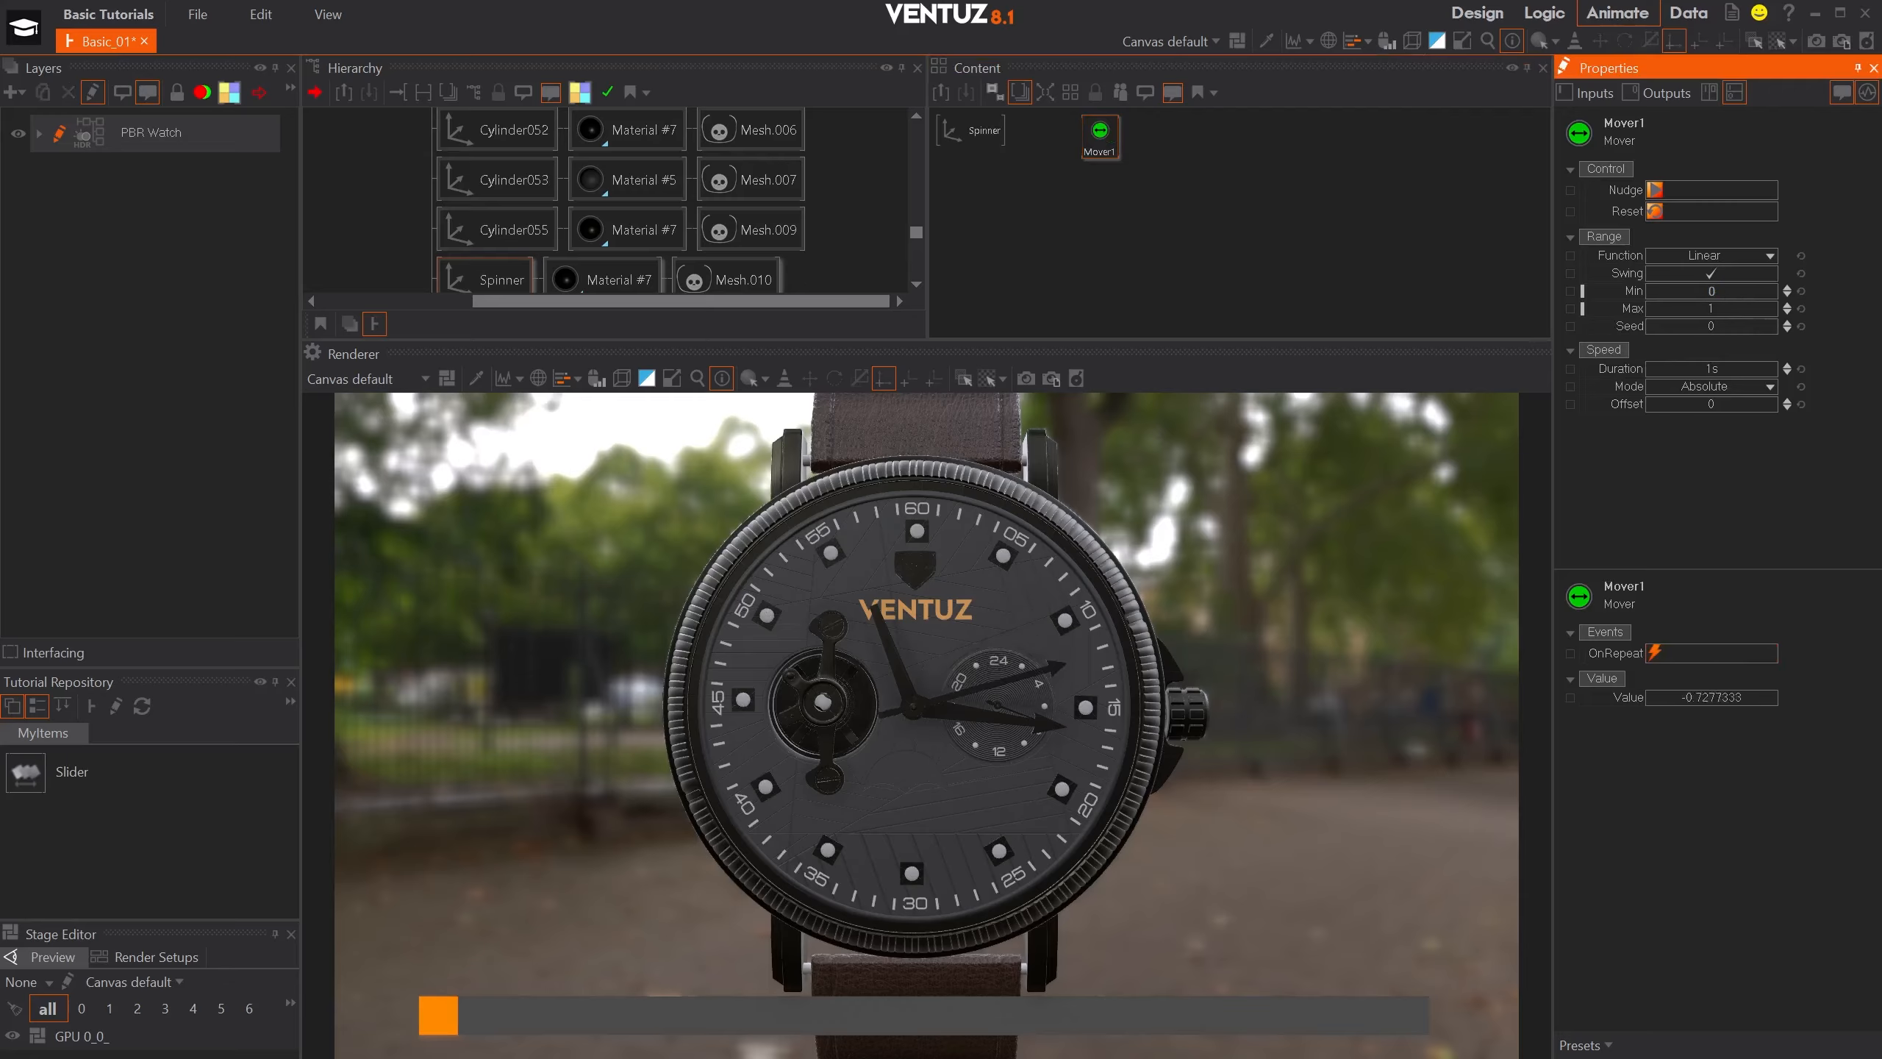
key(Tab)
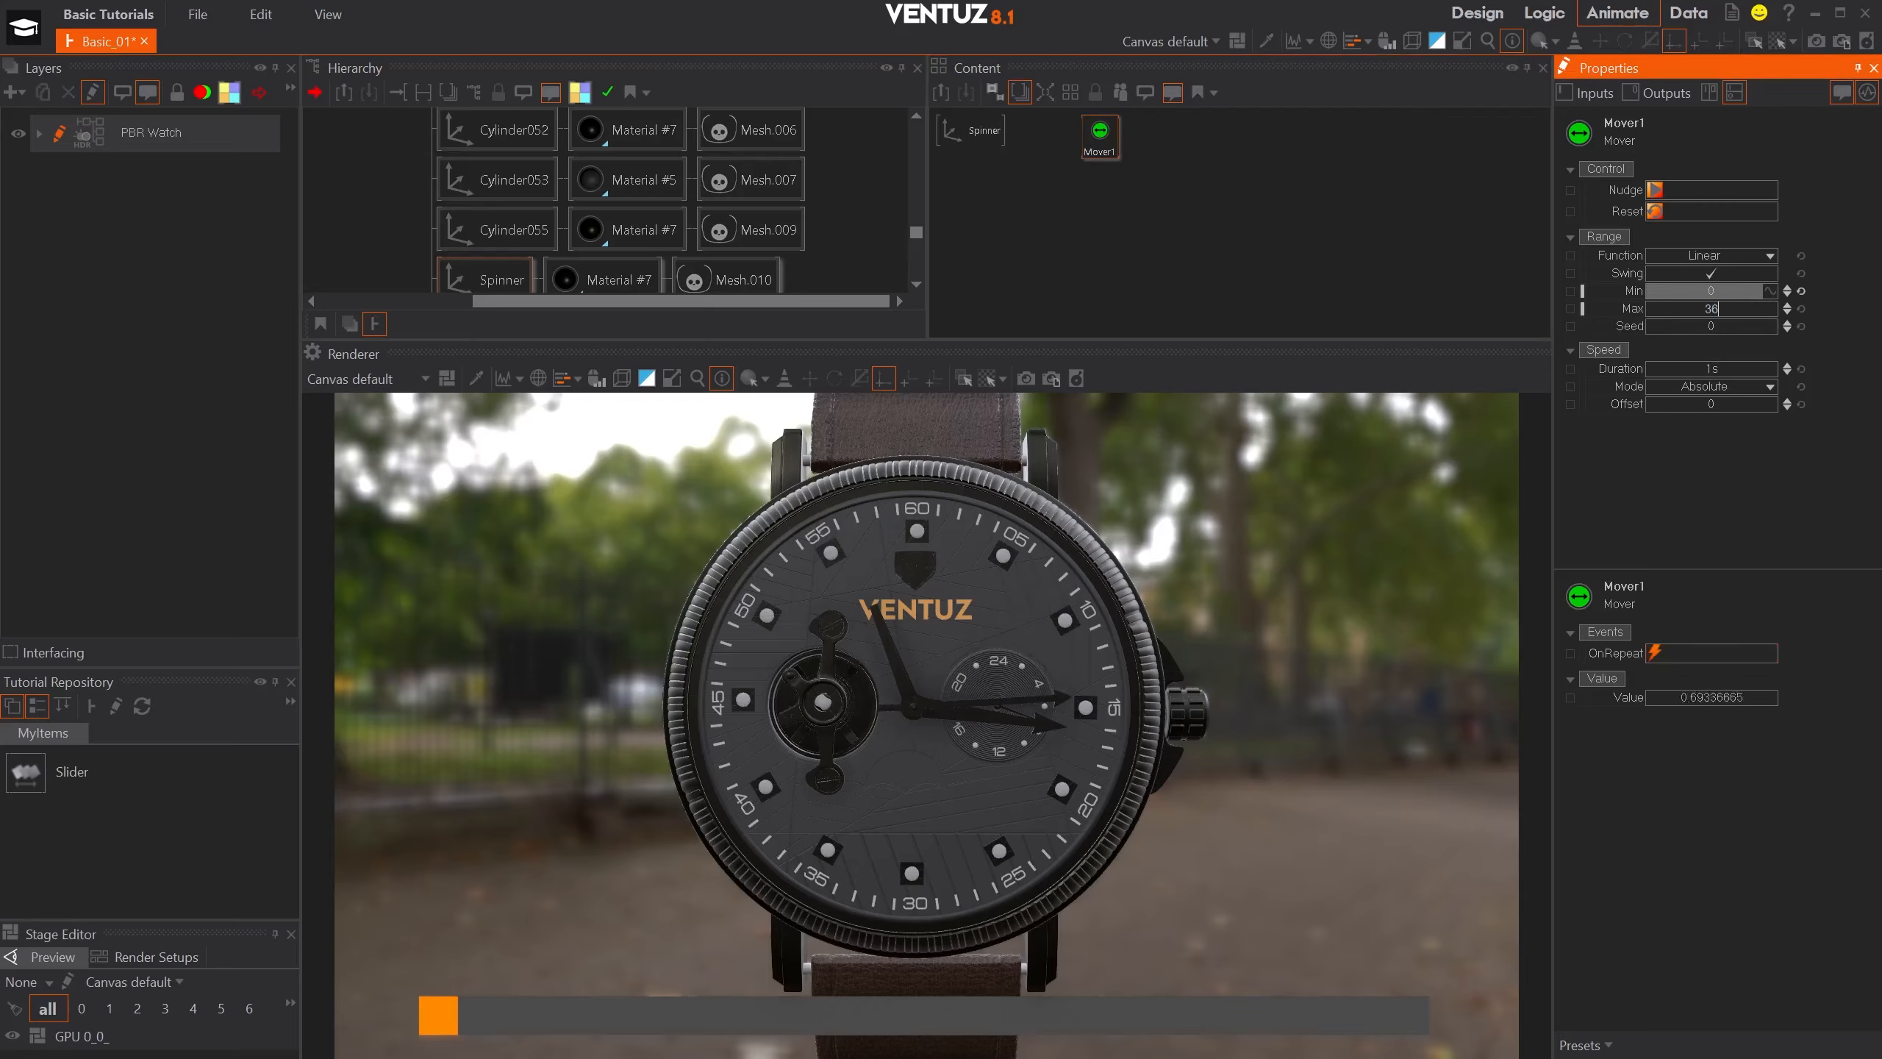
text(360)
click(1730, 256)
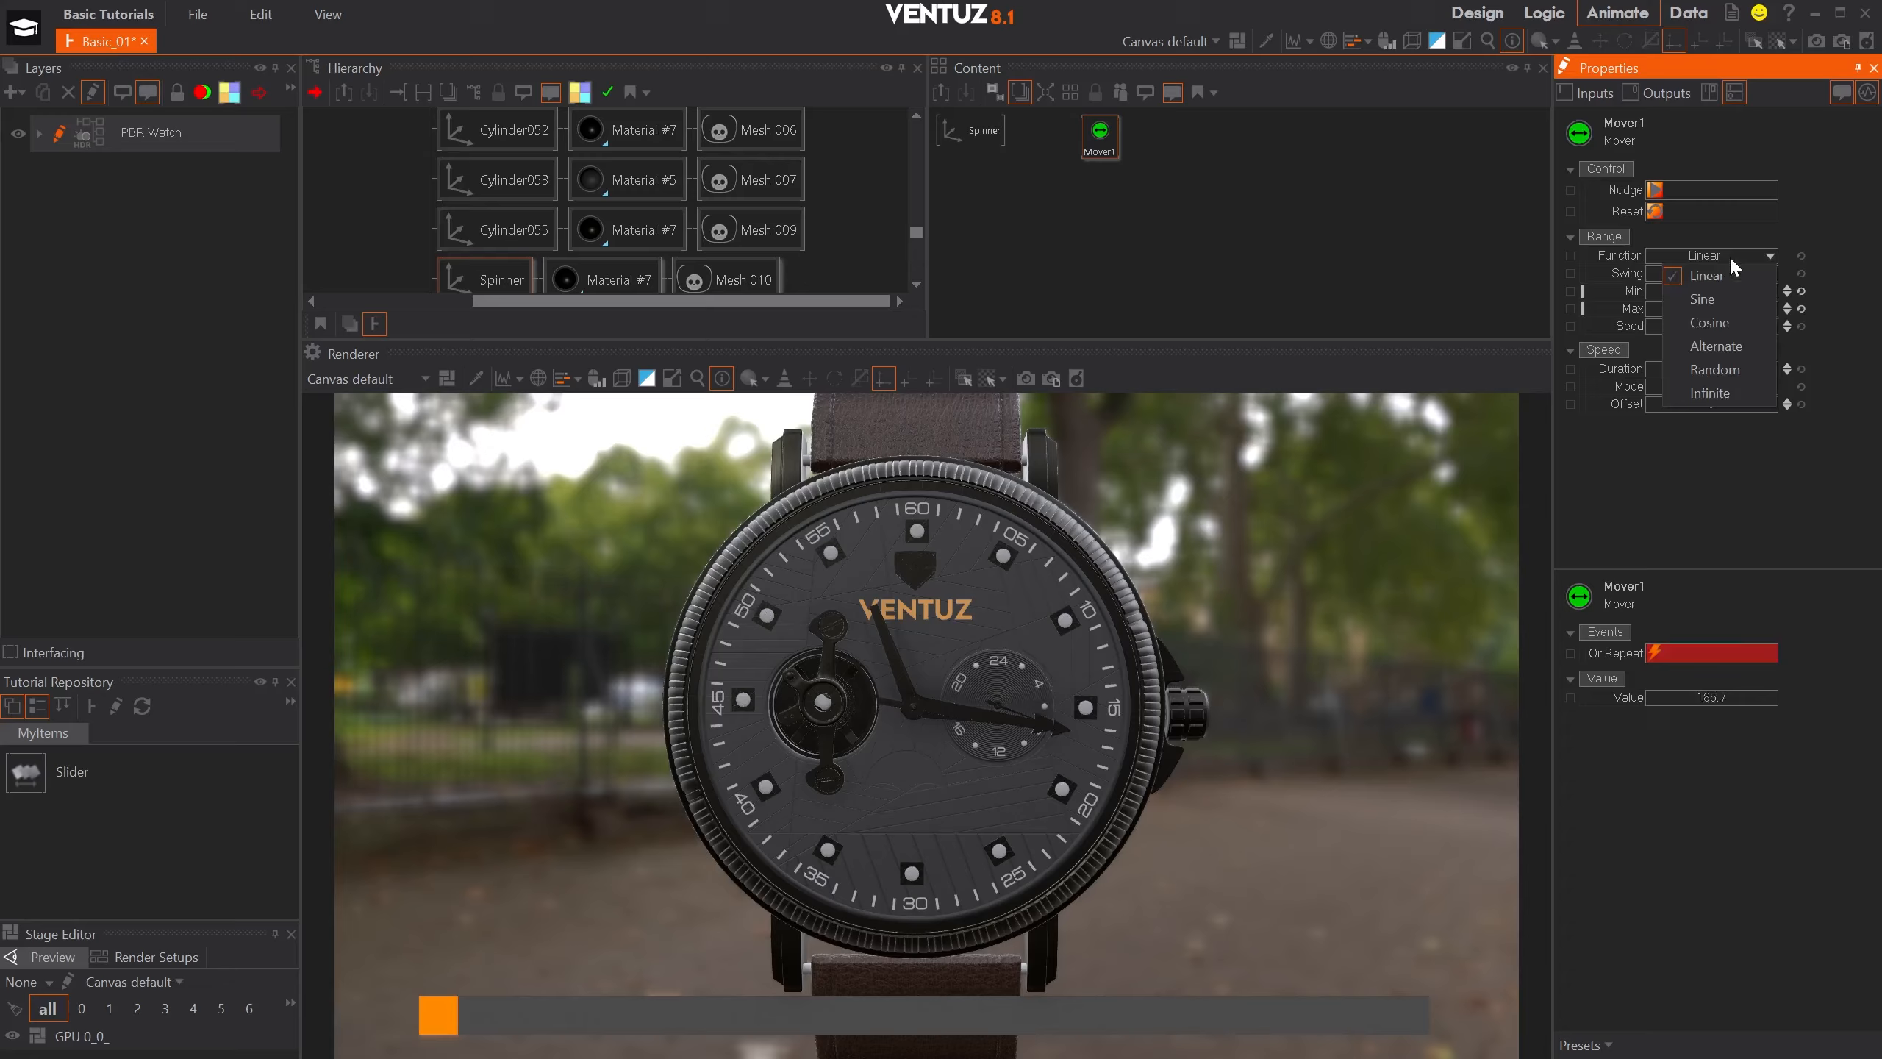
click(1711, 299)
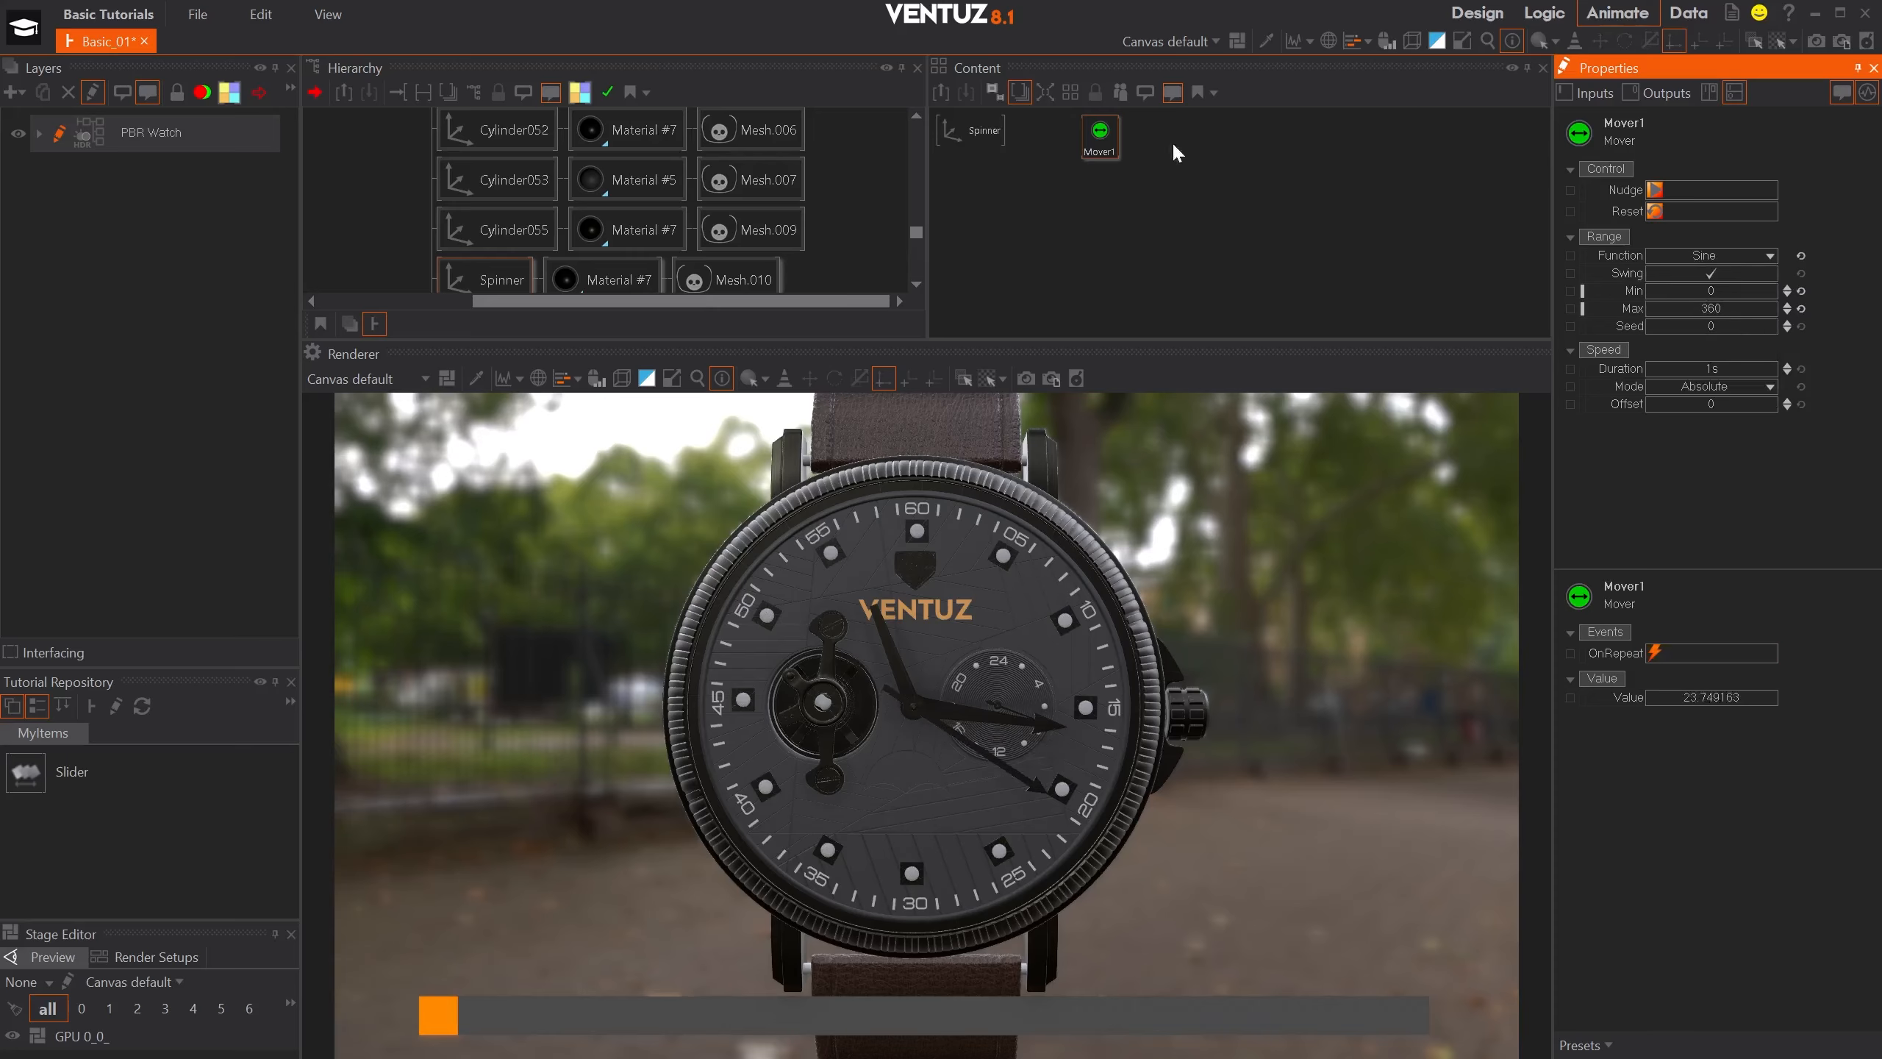
drag(1714, 359, 1721, 360)
- Bind the Spinner axis's Y rotation to the Mover node's Value
click(967, 133)
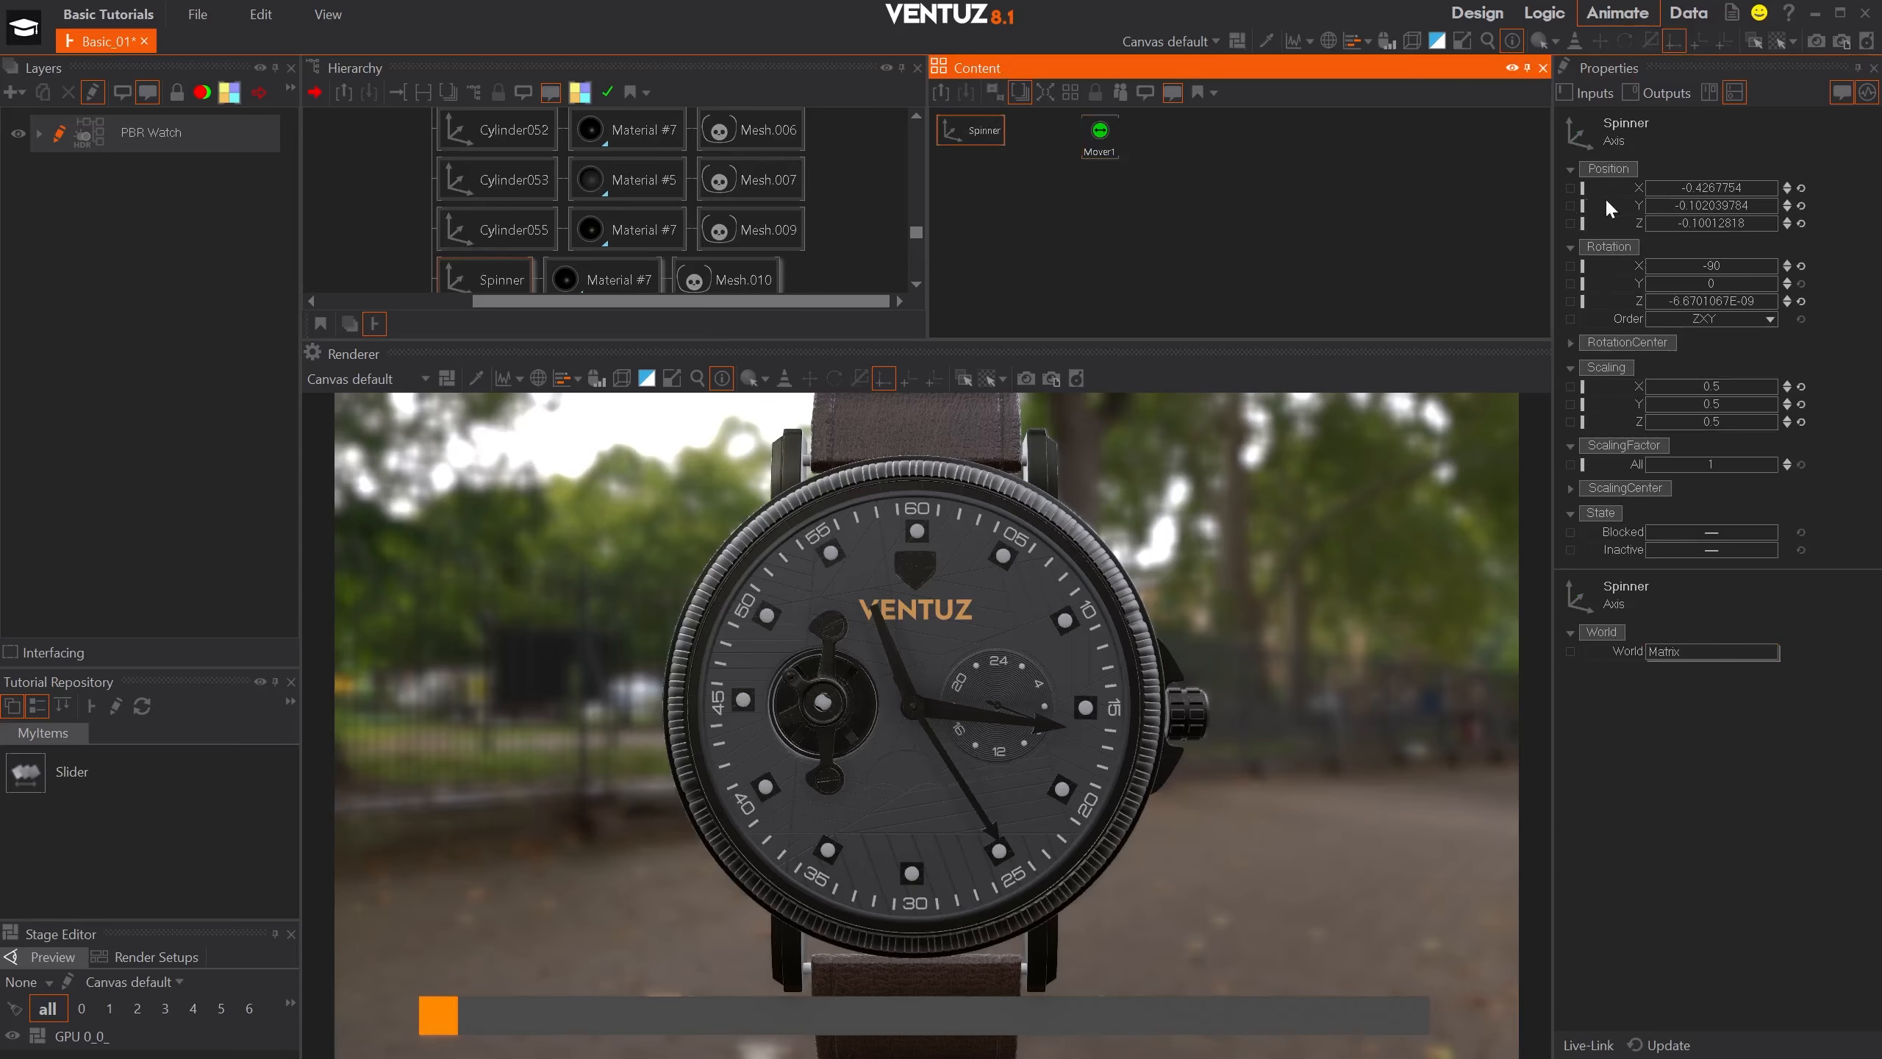
drag(1706, 280, 1102, 145)
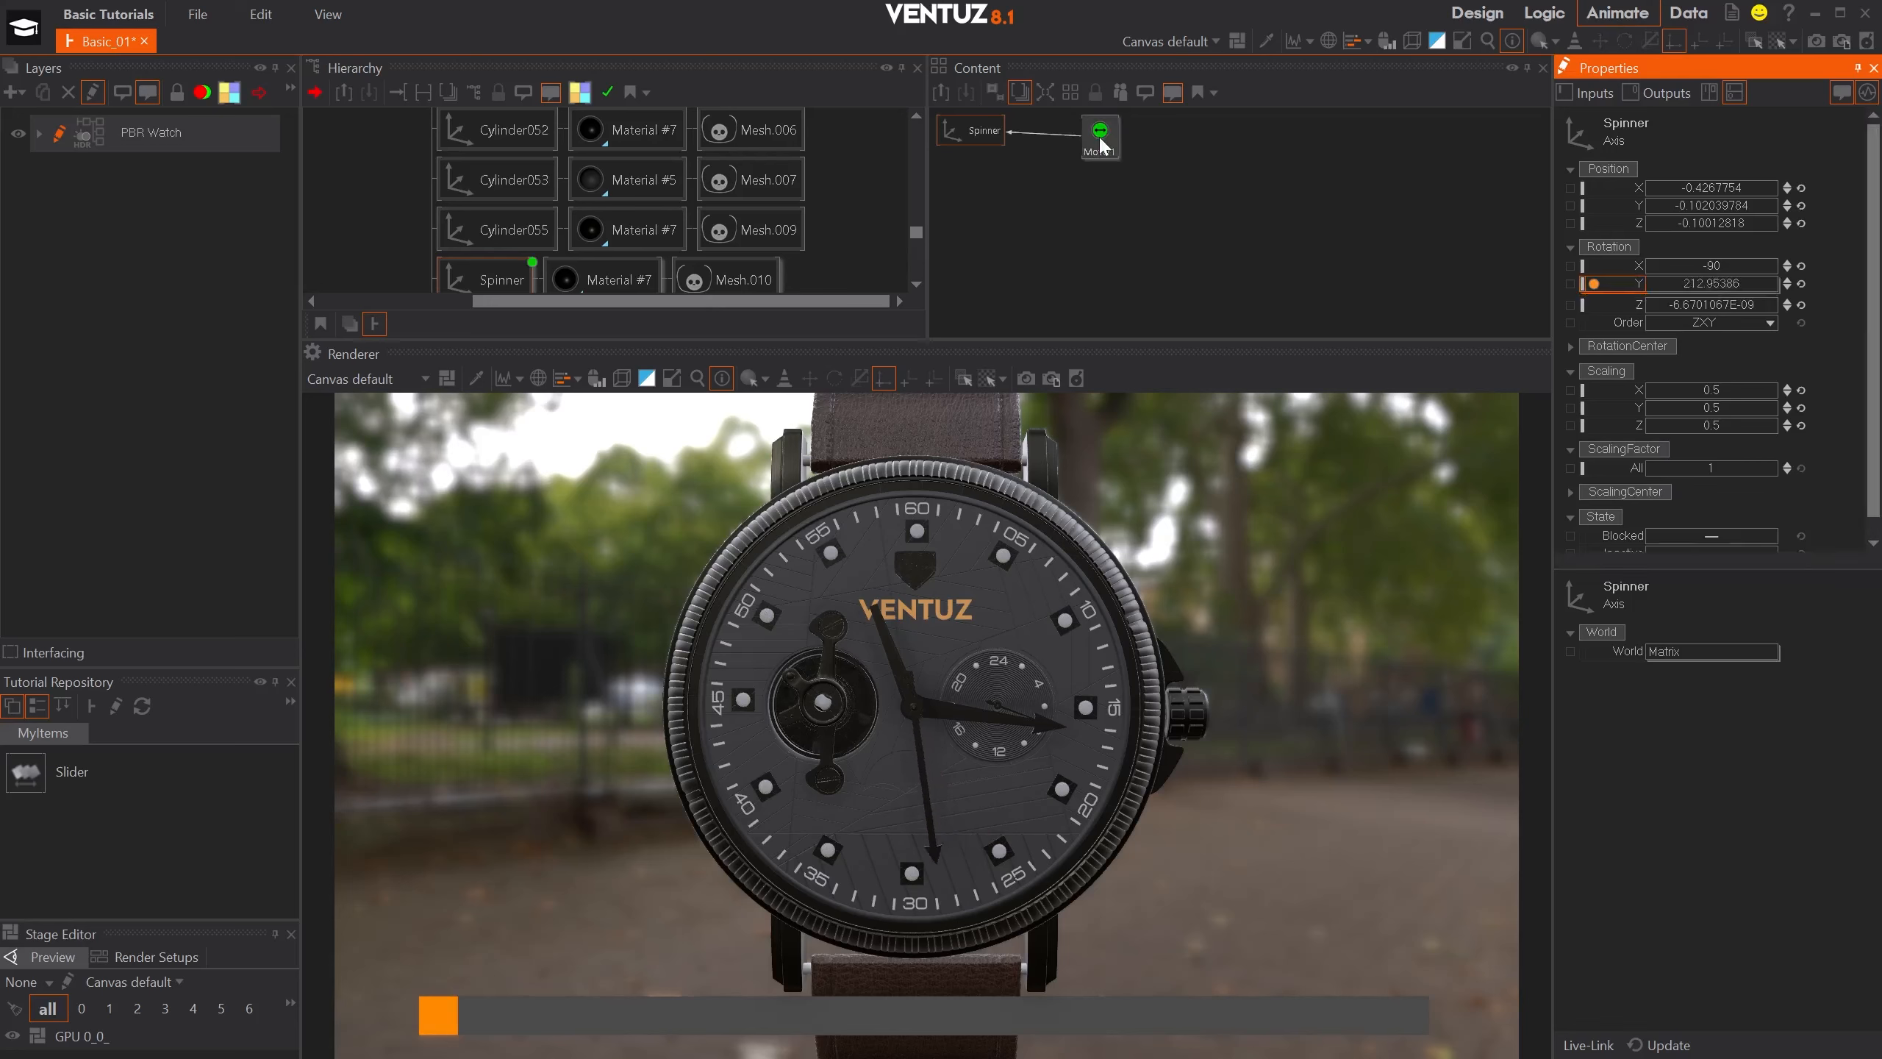
- Select the Spring axis in the hierarchy and try out its overall scaling factor, ending at 0.9
click(1101, 142)
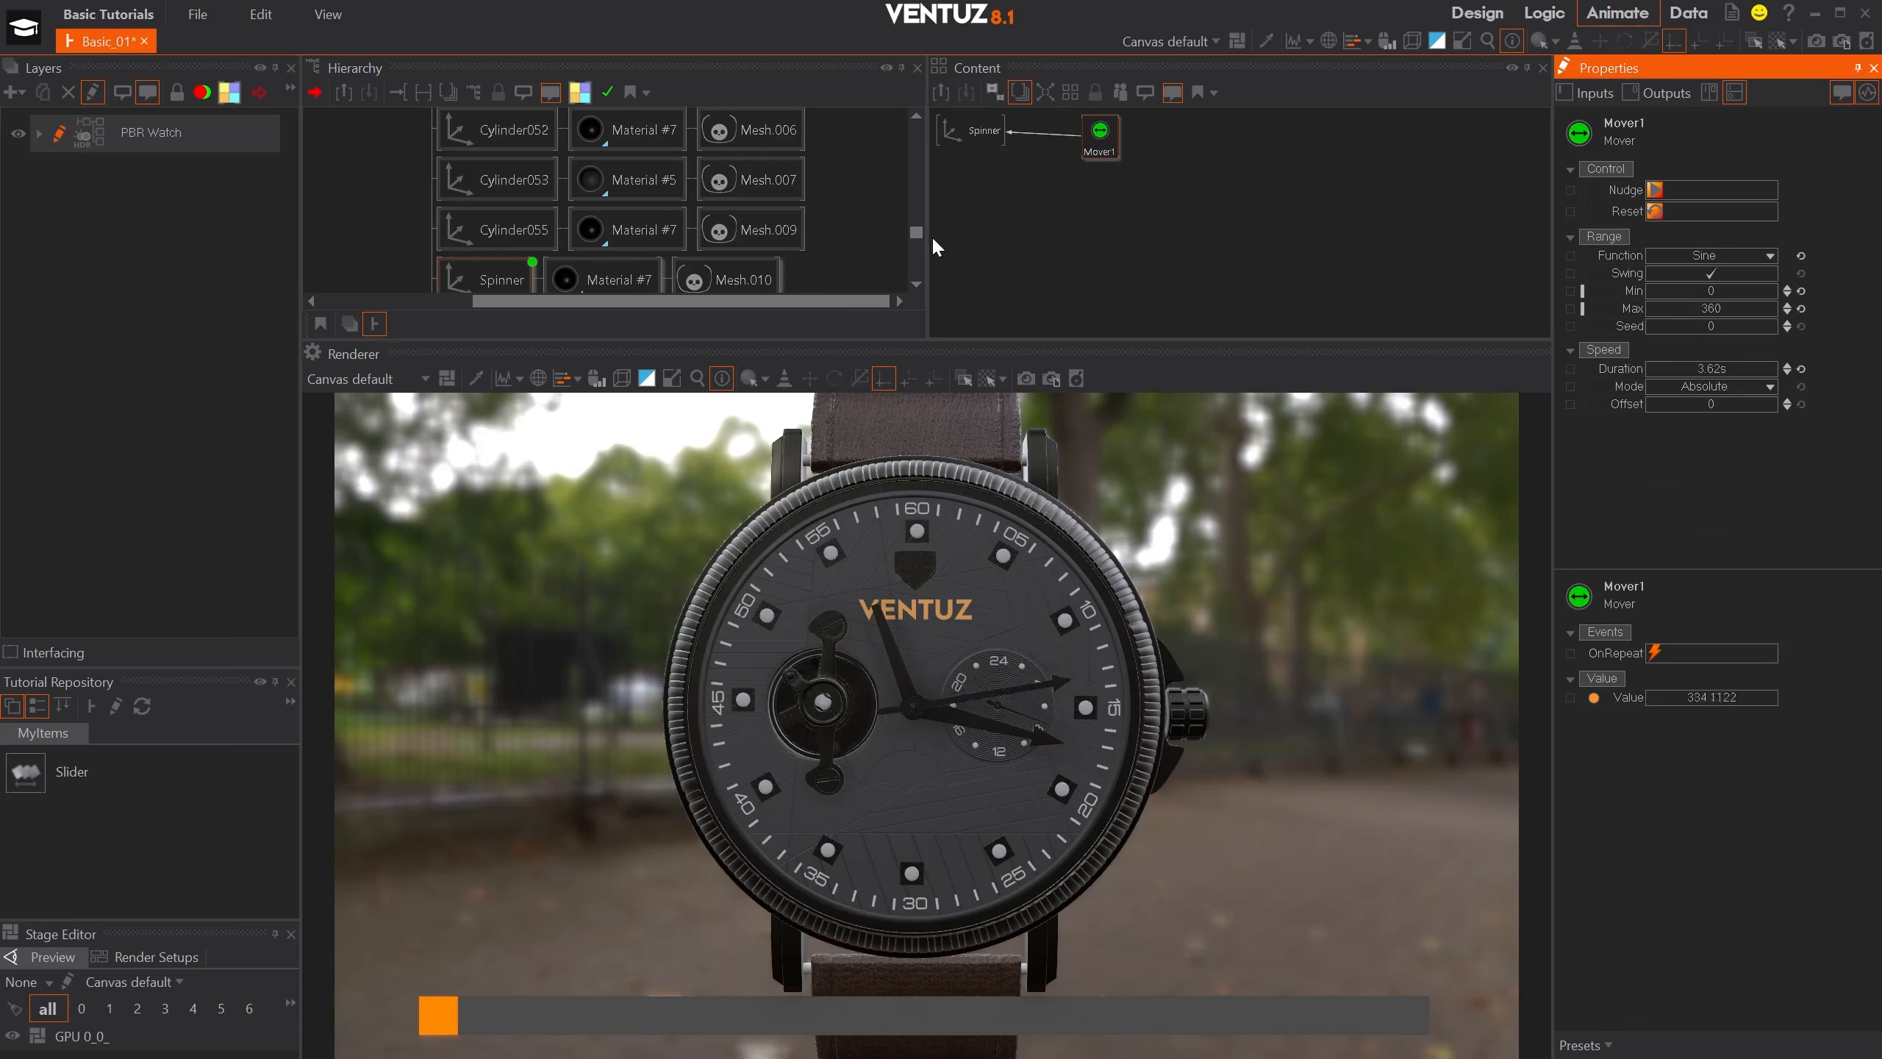
drag(917, 232, 907, 123)
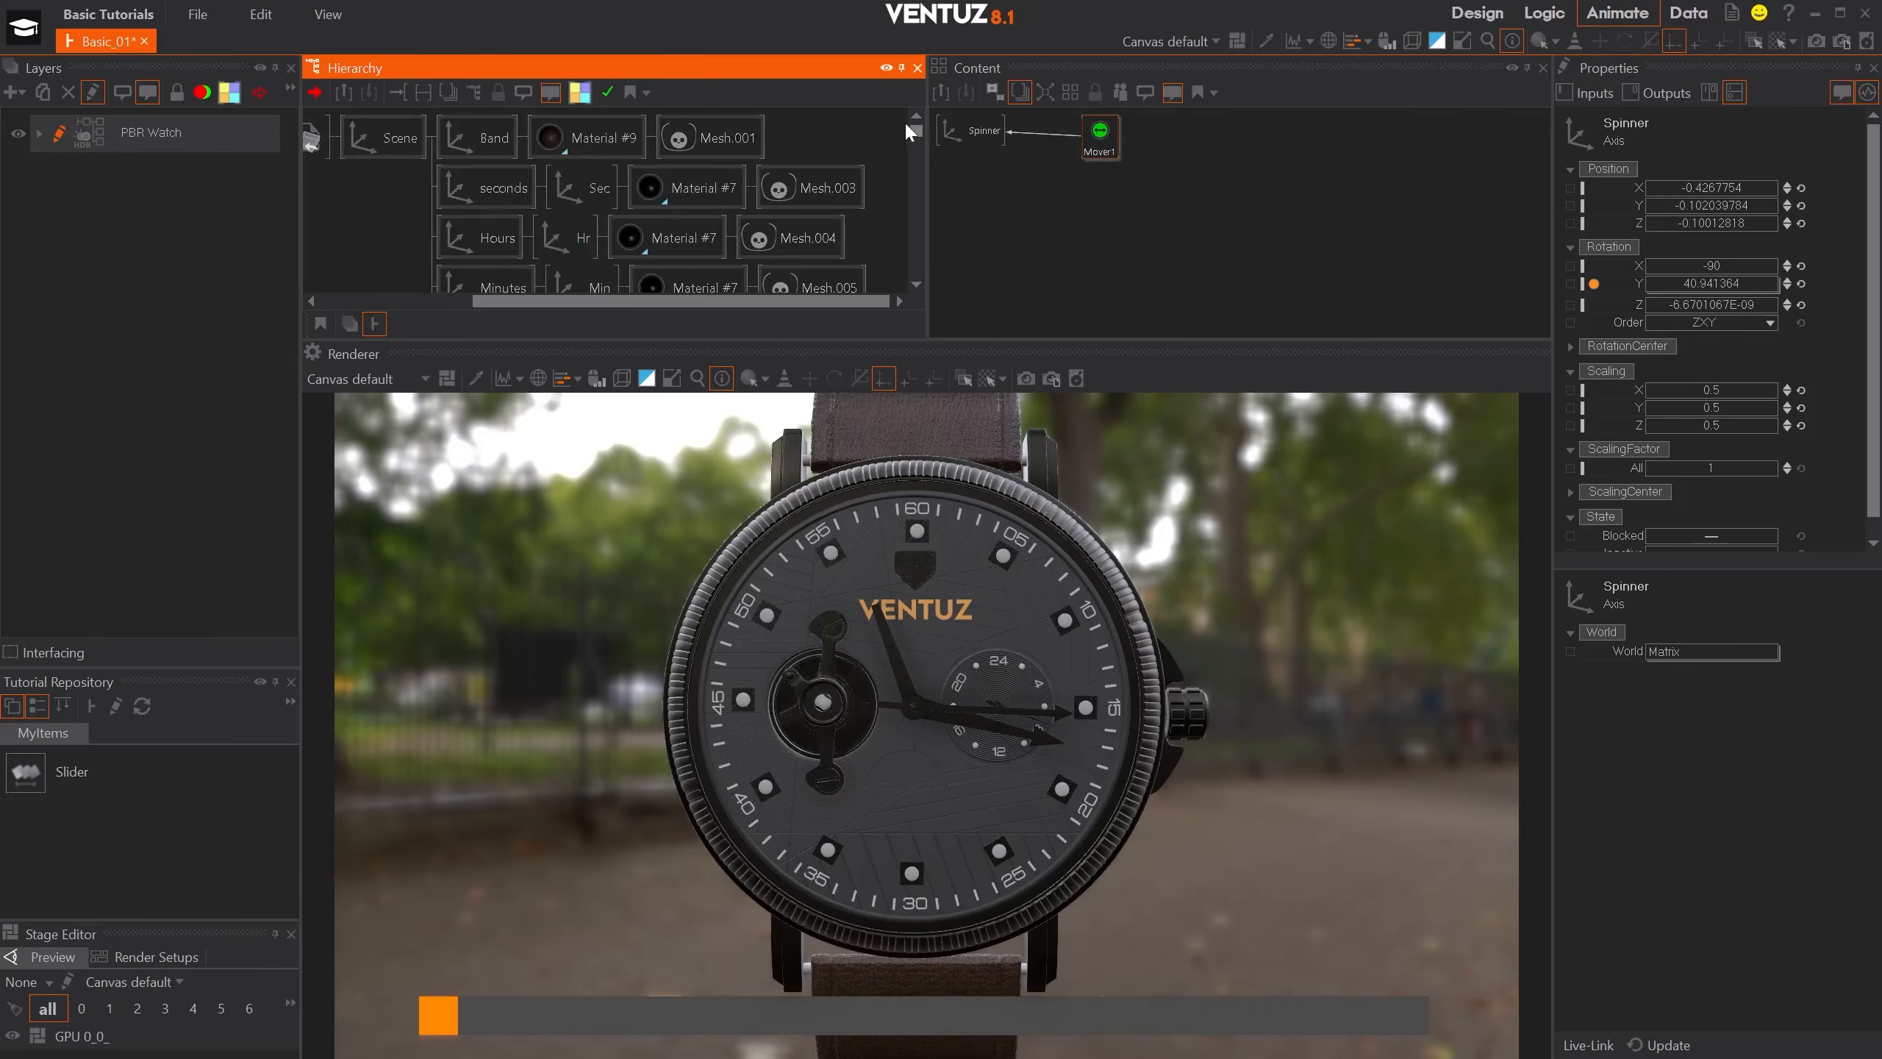
scroll(624, 159, down, 3)
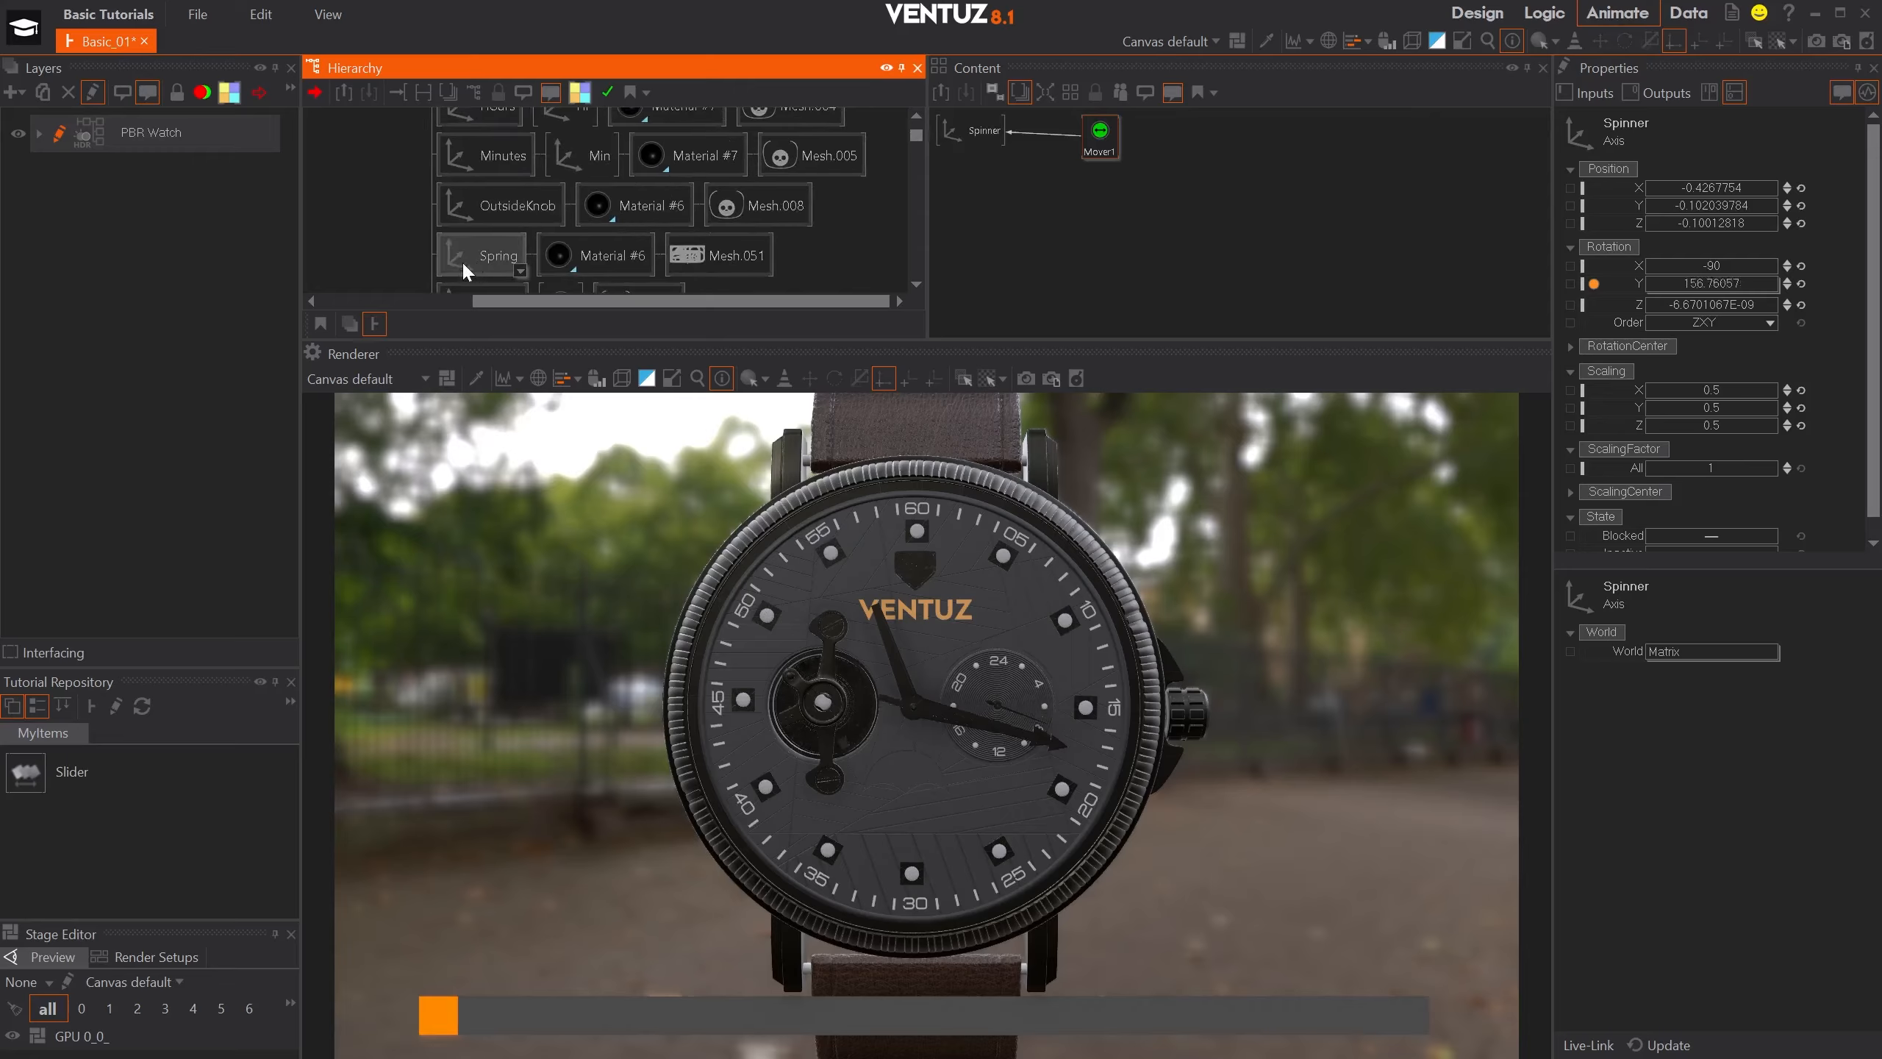
click(464, 270)
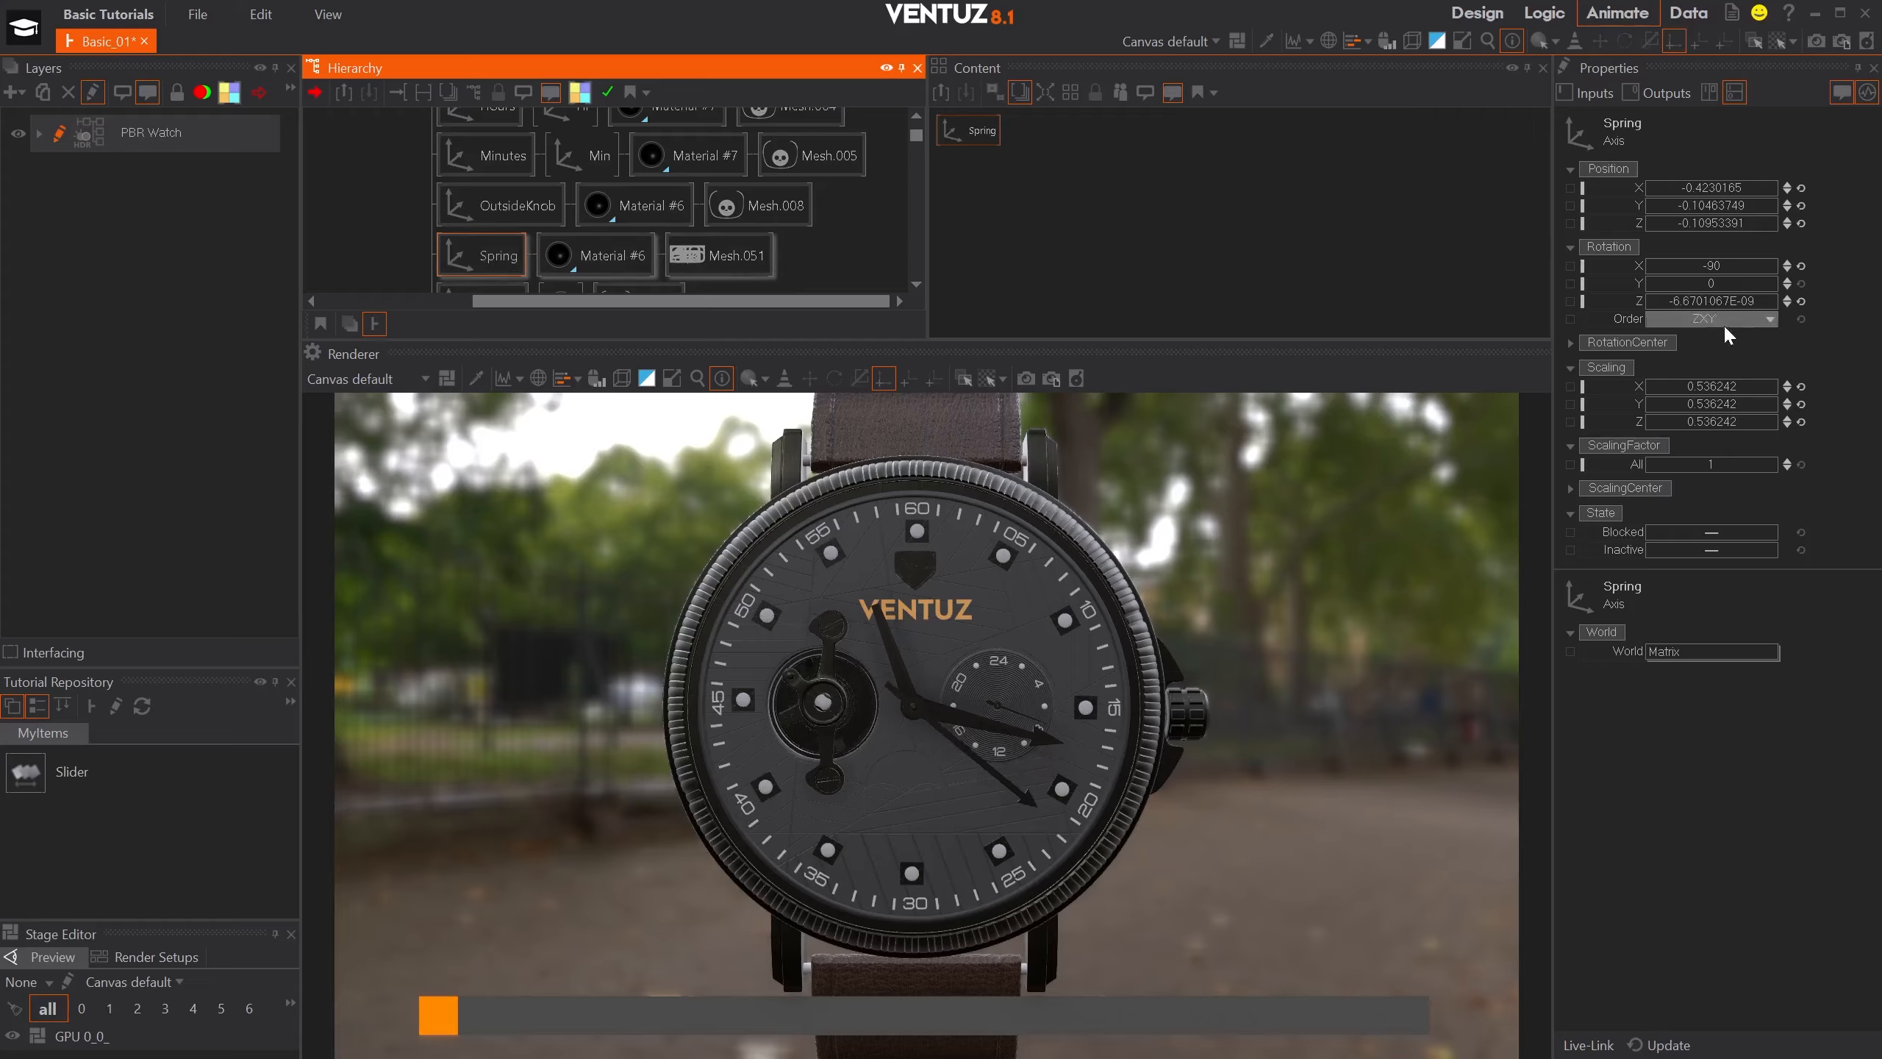
drag(1718, 465, 1716, 465)
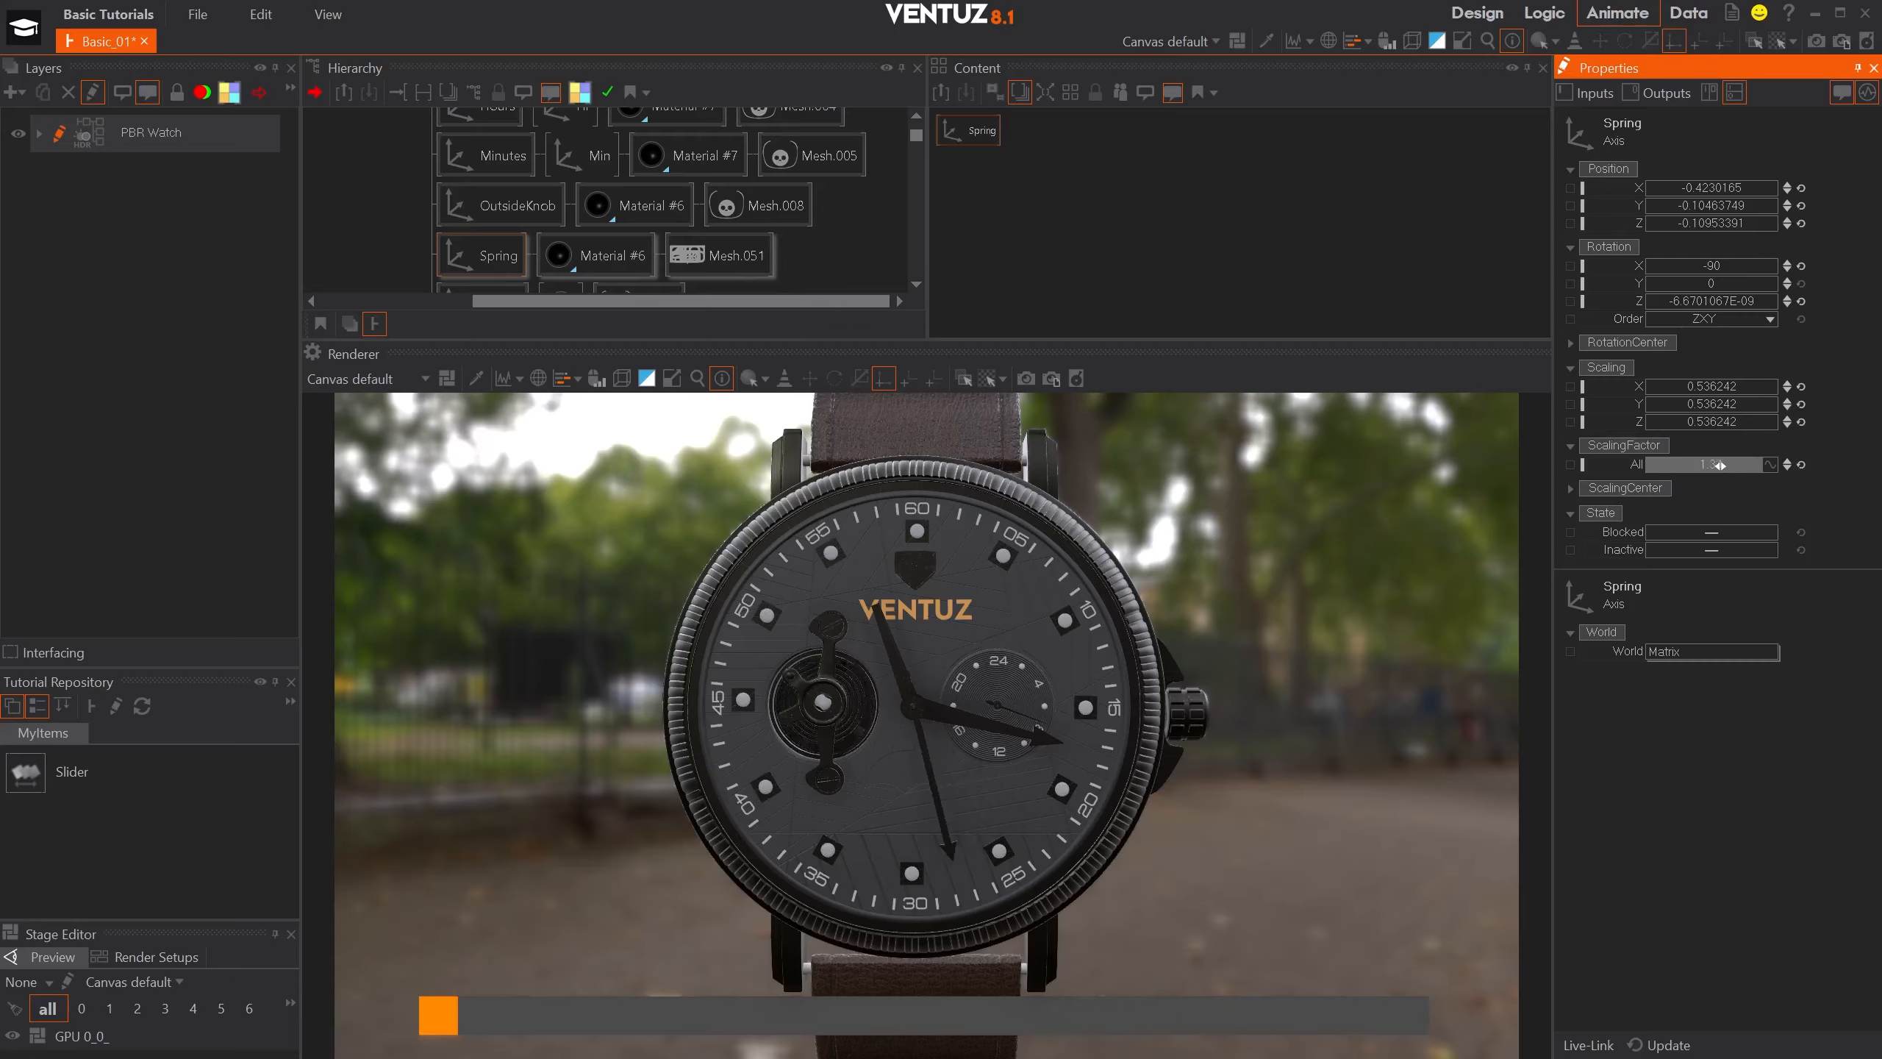
drag(1719, 465, 1714, 465)
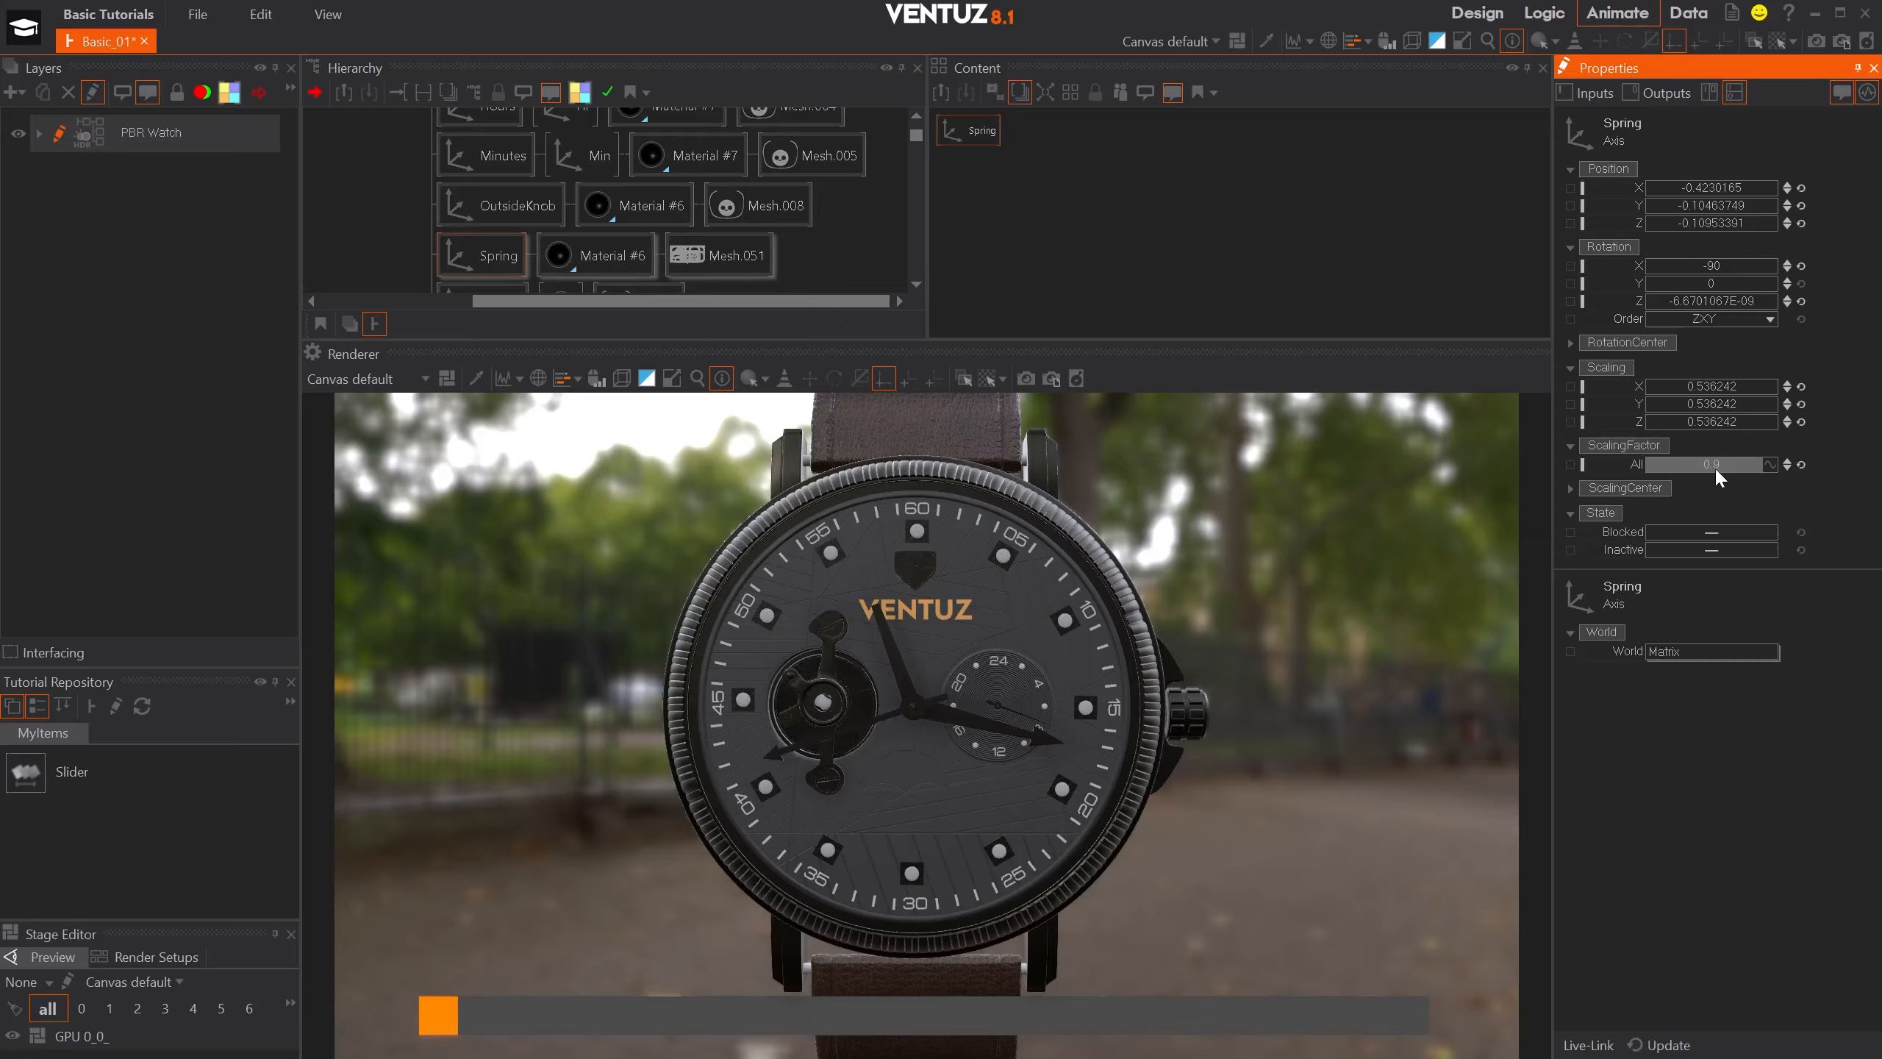
- Add a Mover node beside the Spring axis in the content graph
double_click(1156, 169)
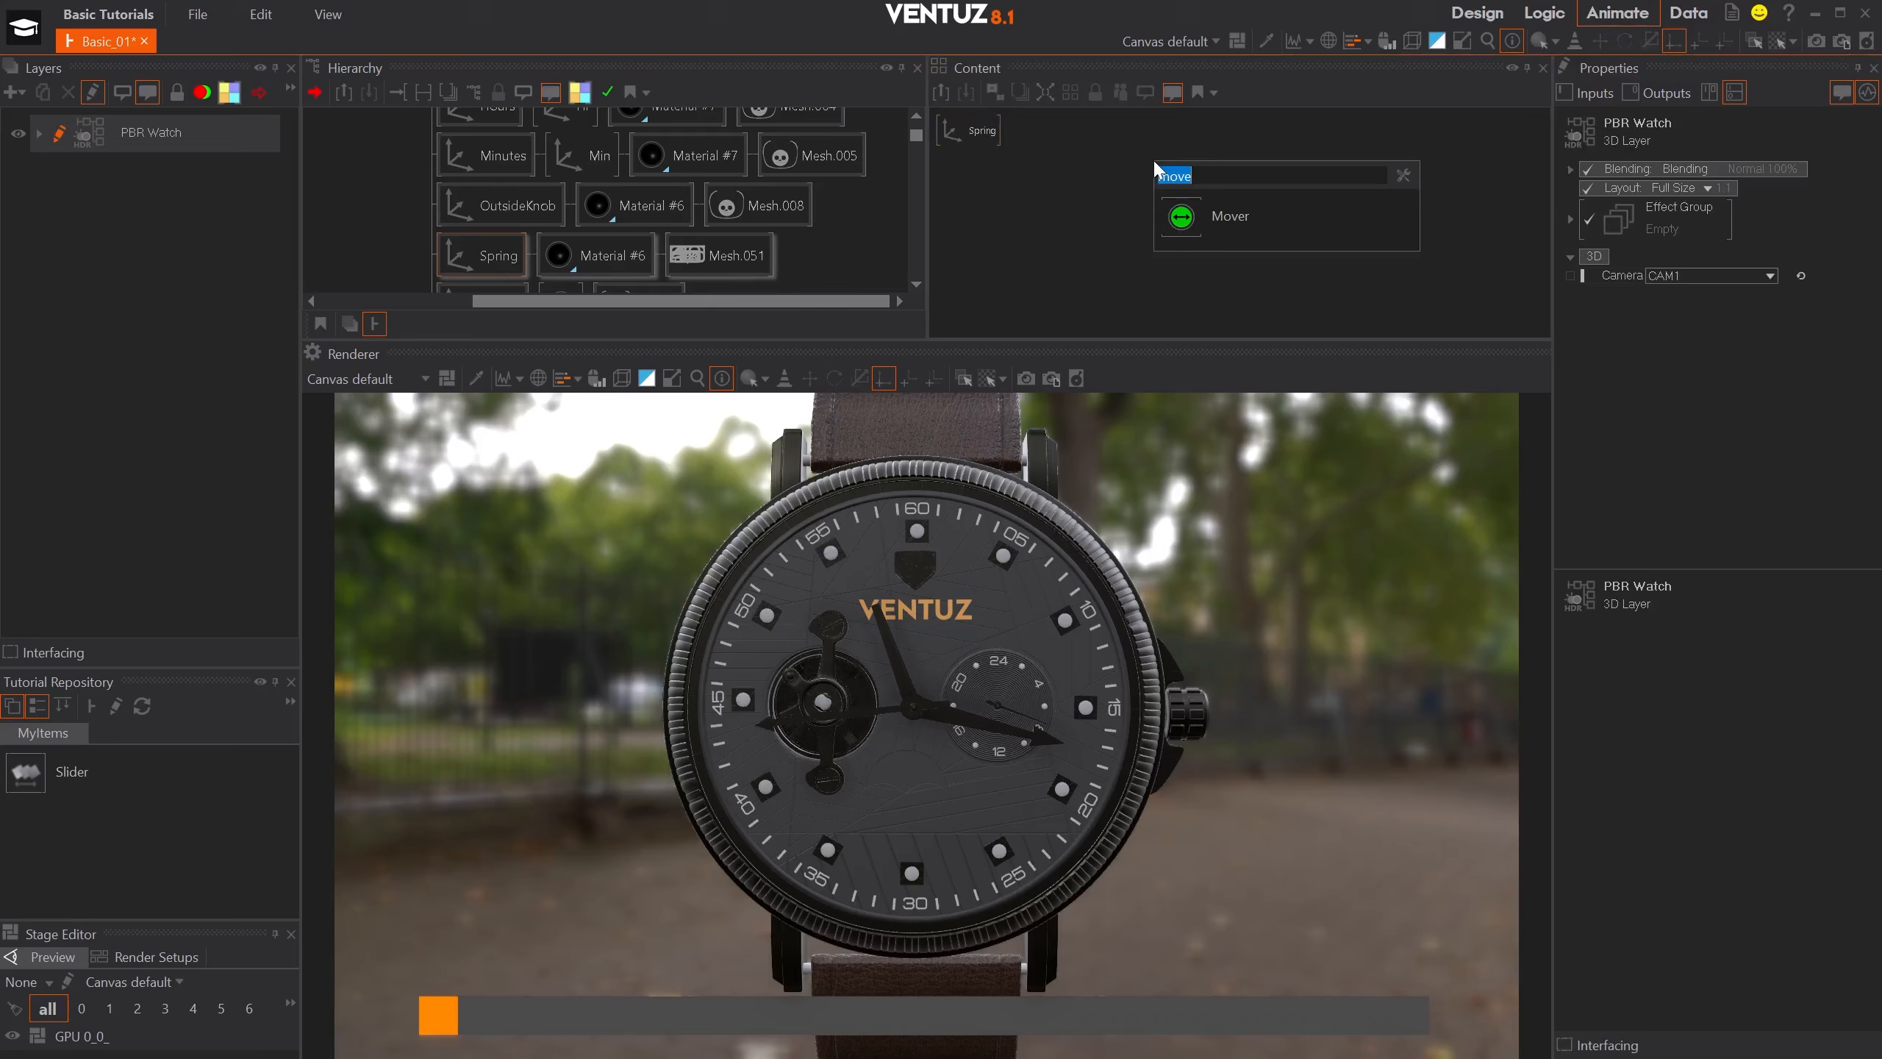
key(Down)
key(Return)
- Set the new Mover's Min to 0.9, Max to 1.4, Function to Sine and Duration to 4 s
double_click(1711, 290)
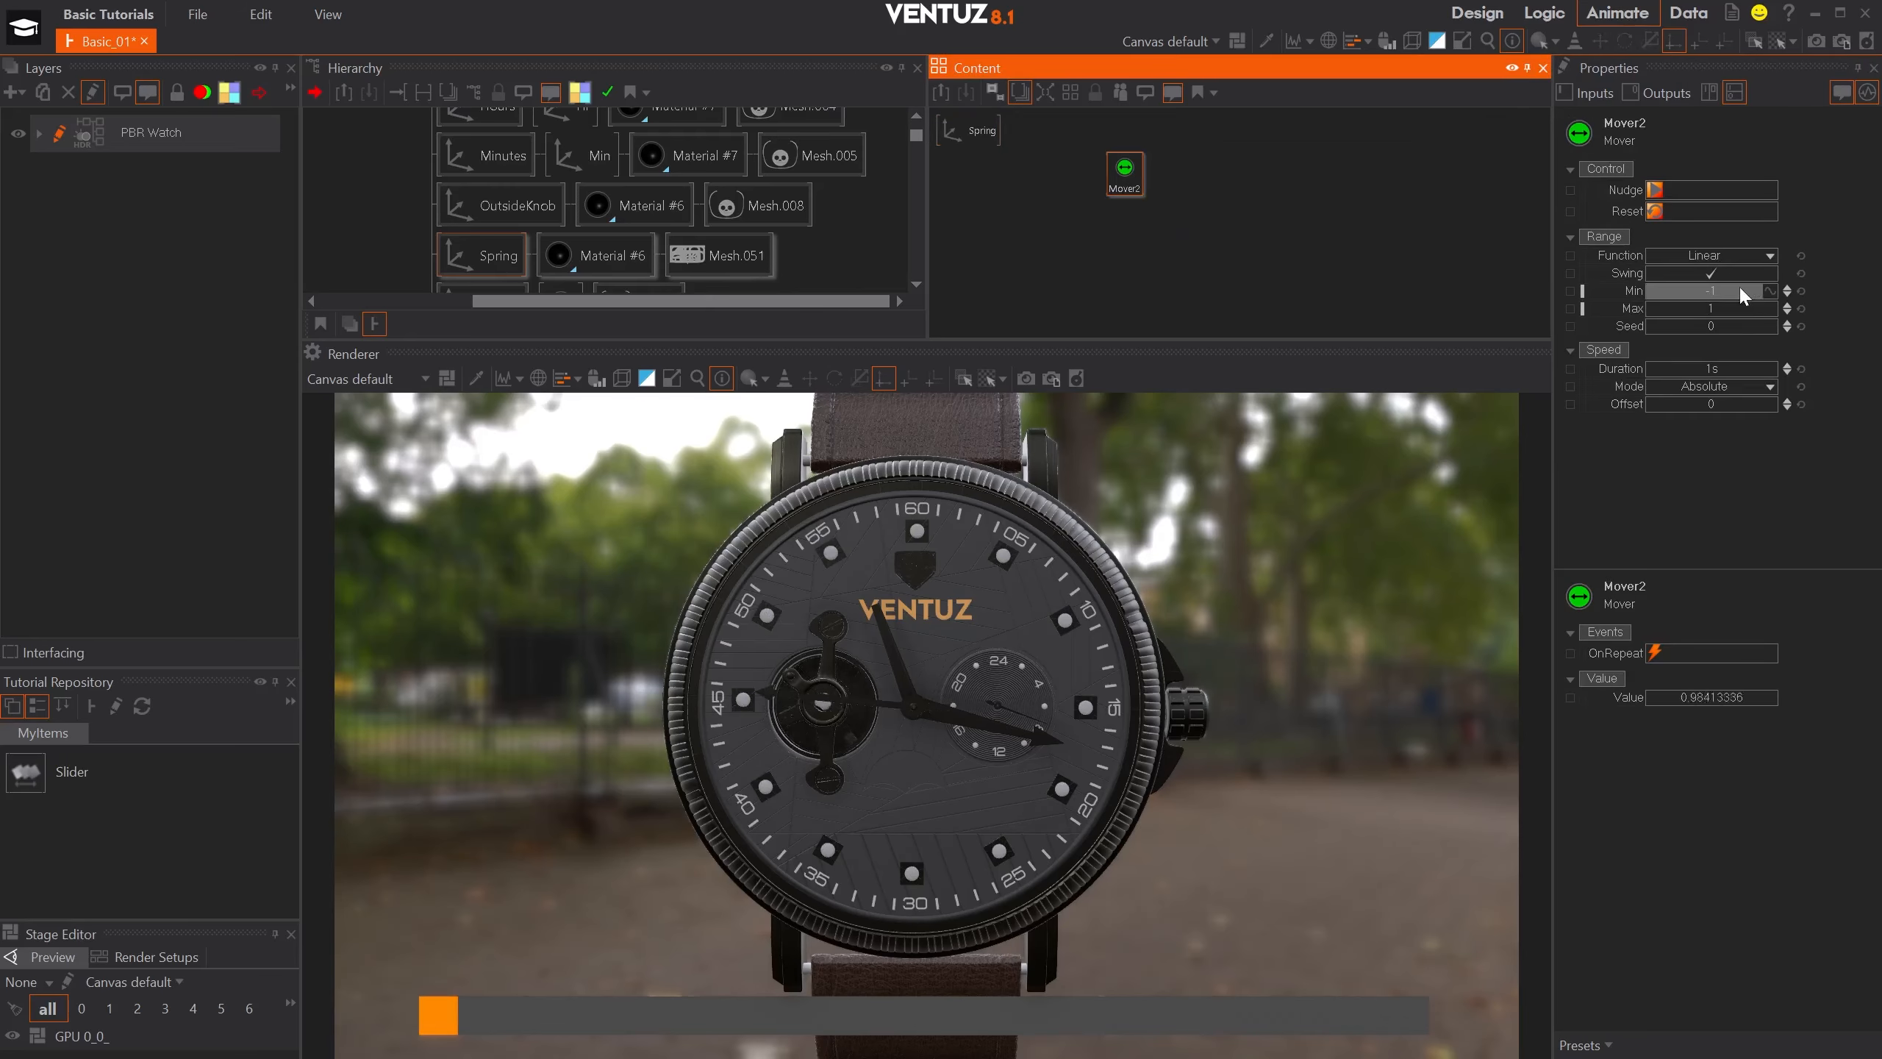
text(0,9)
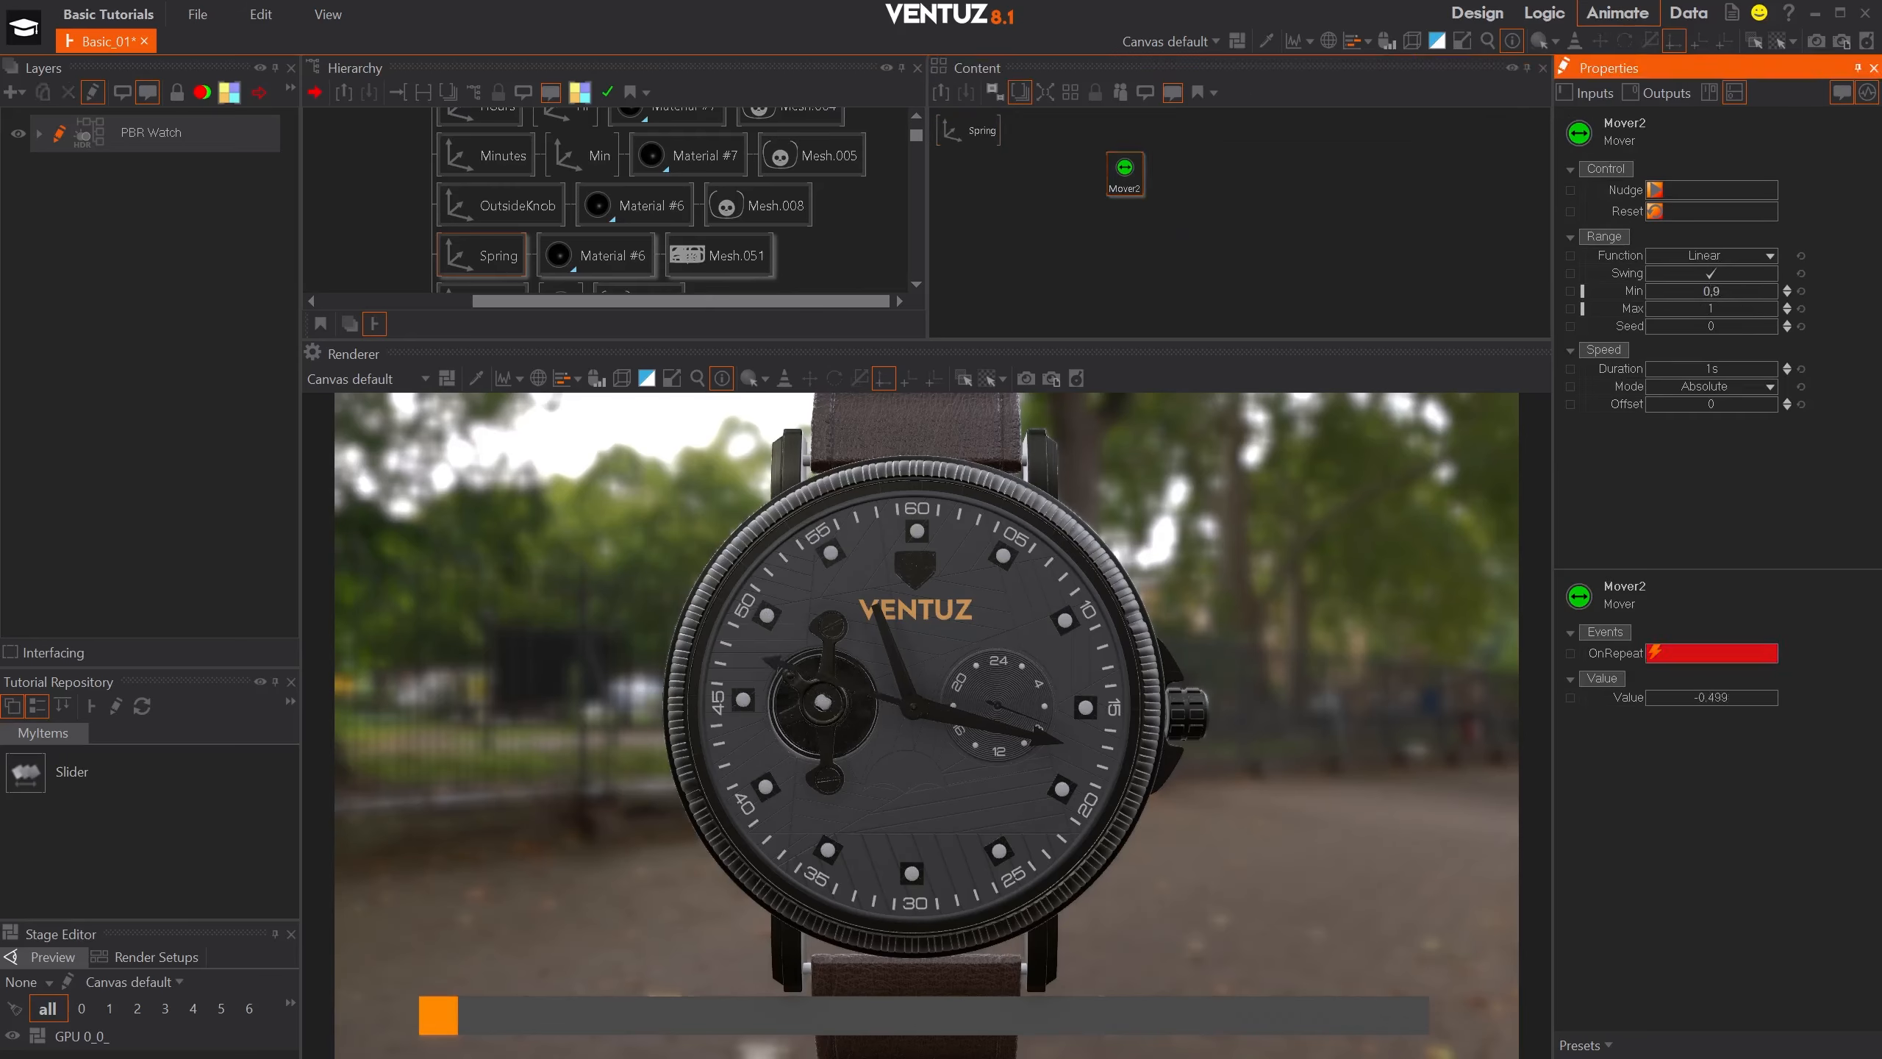
key(Tab)
text(1,4)
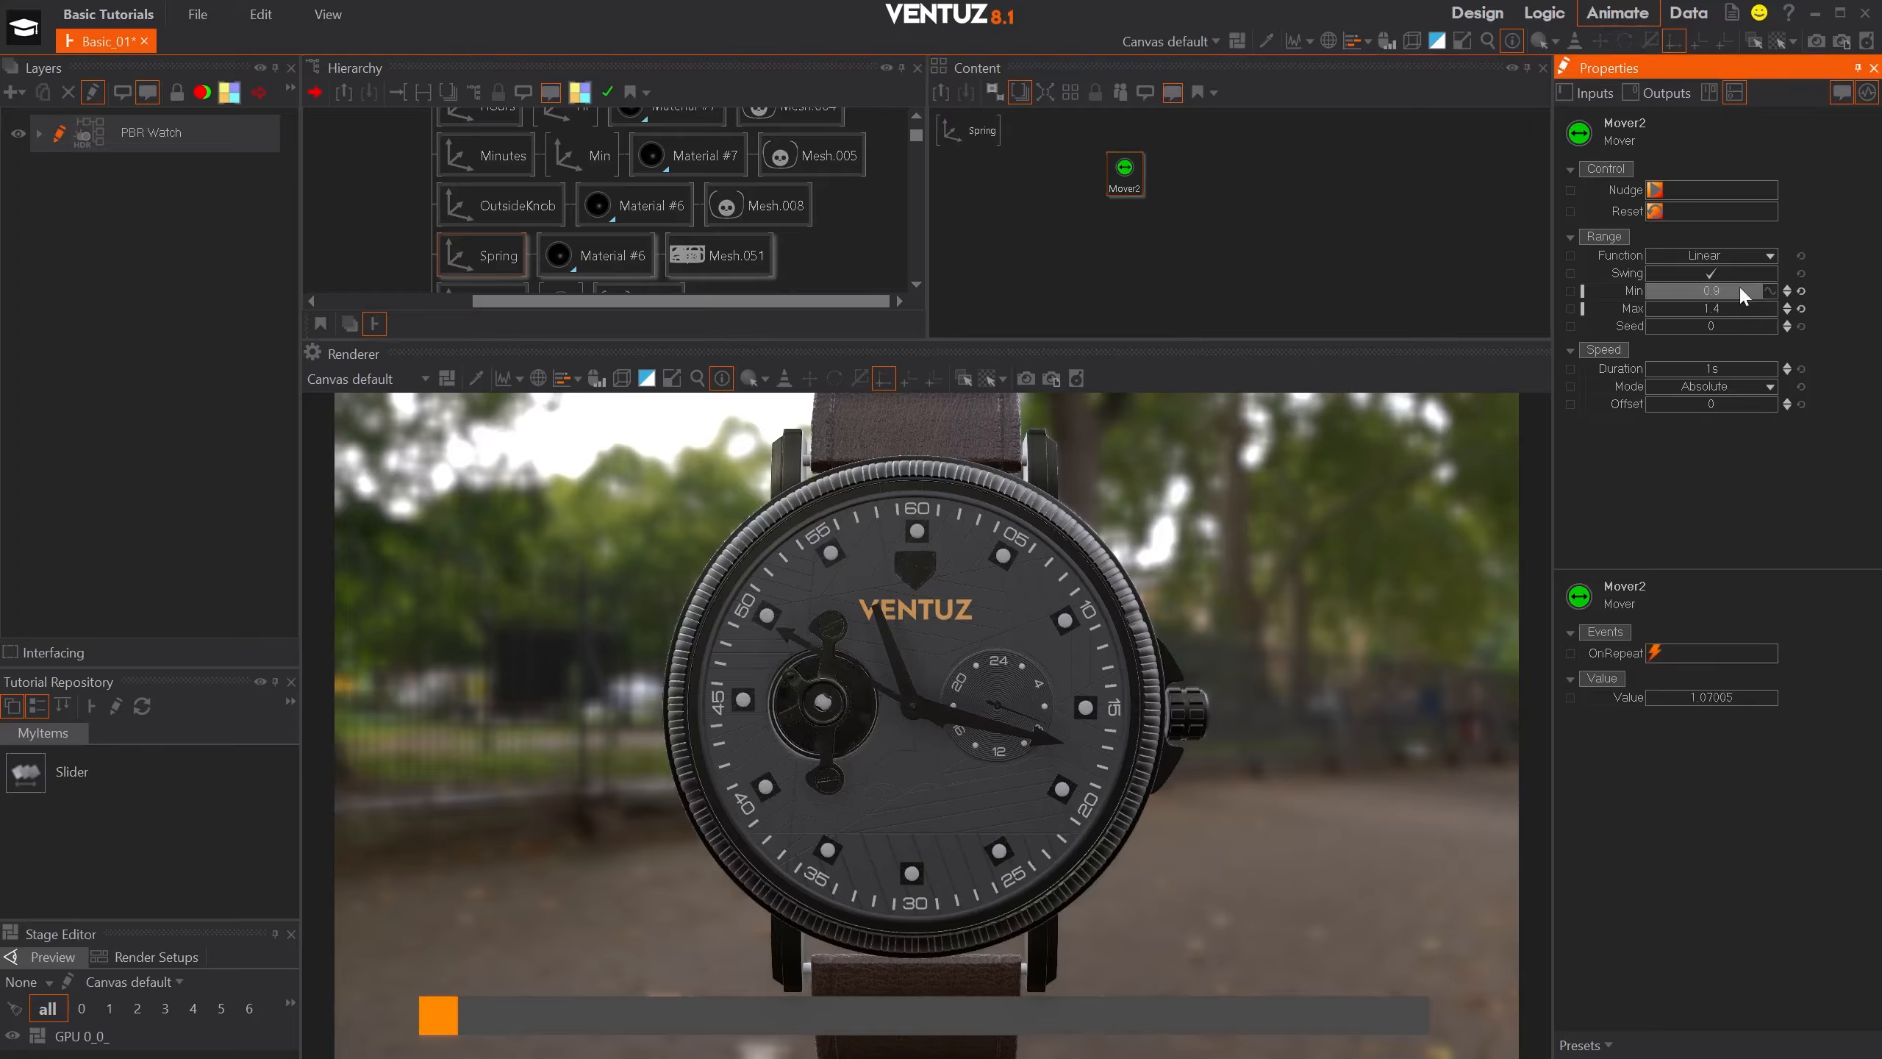
click(1745, 254)
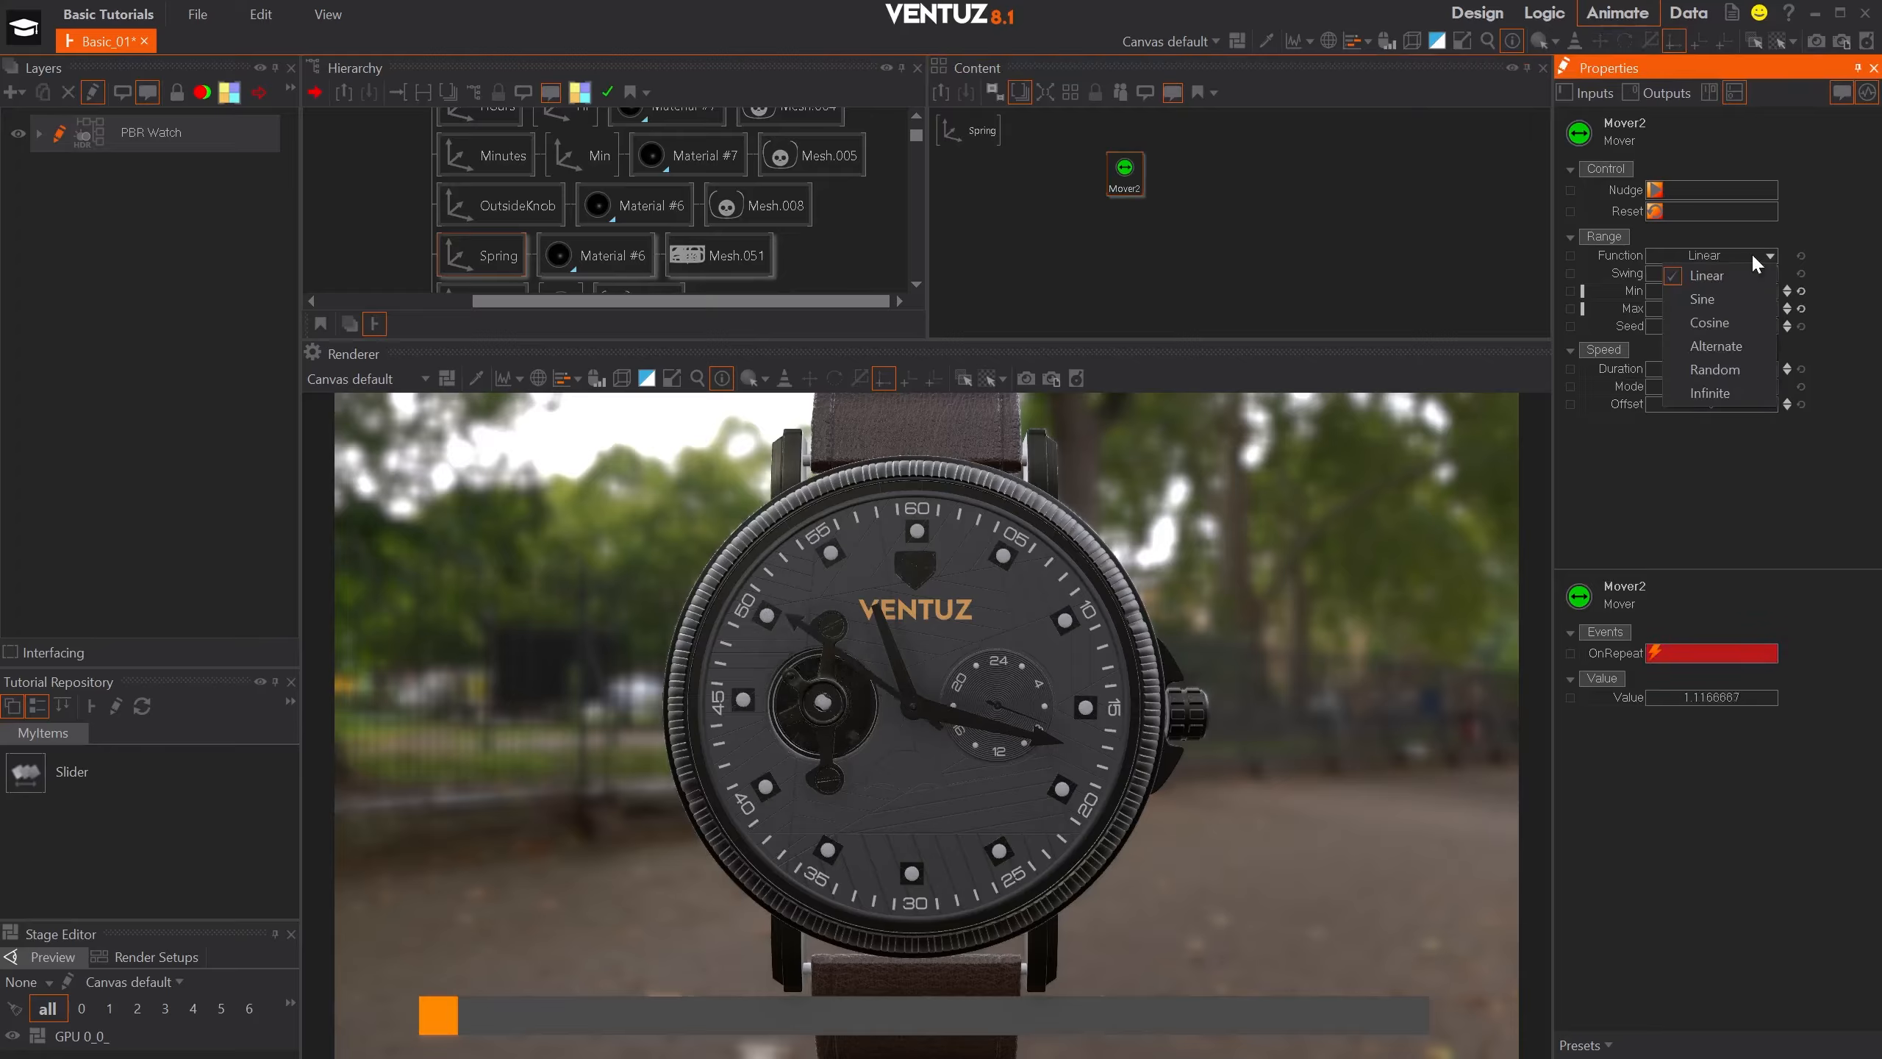
click(1726, 298)
drag(1717, 370, 1724, 378)
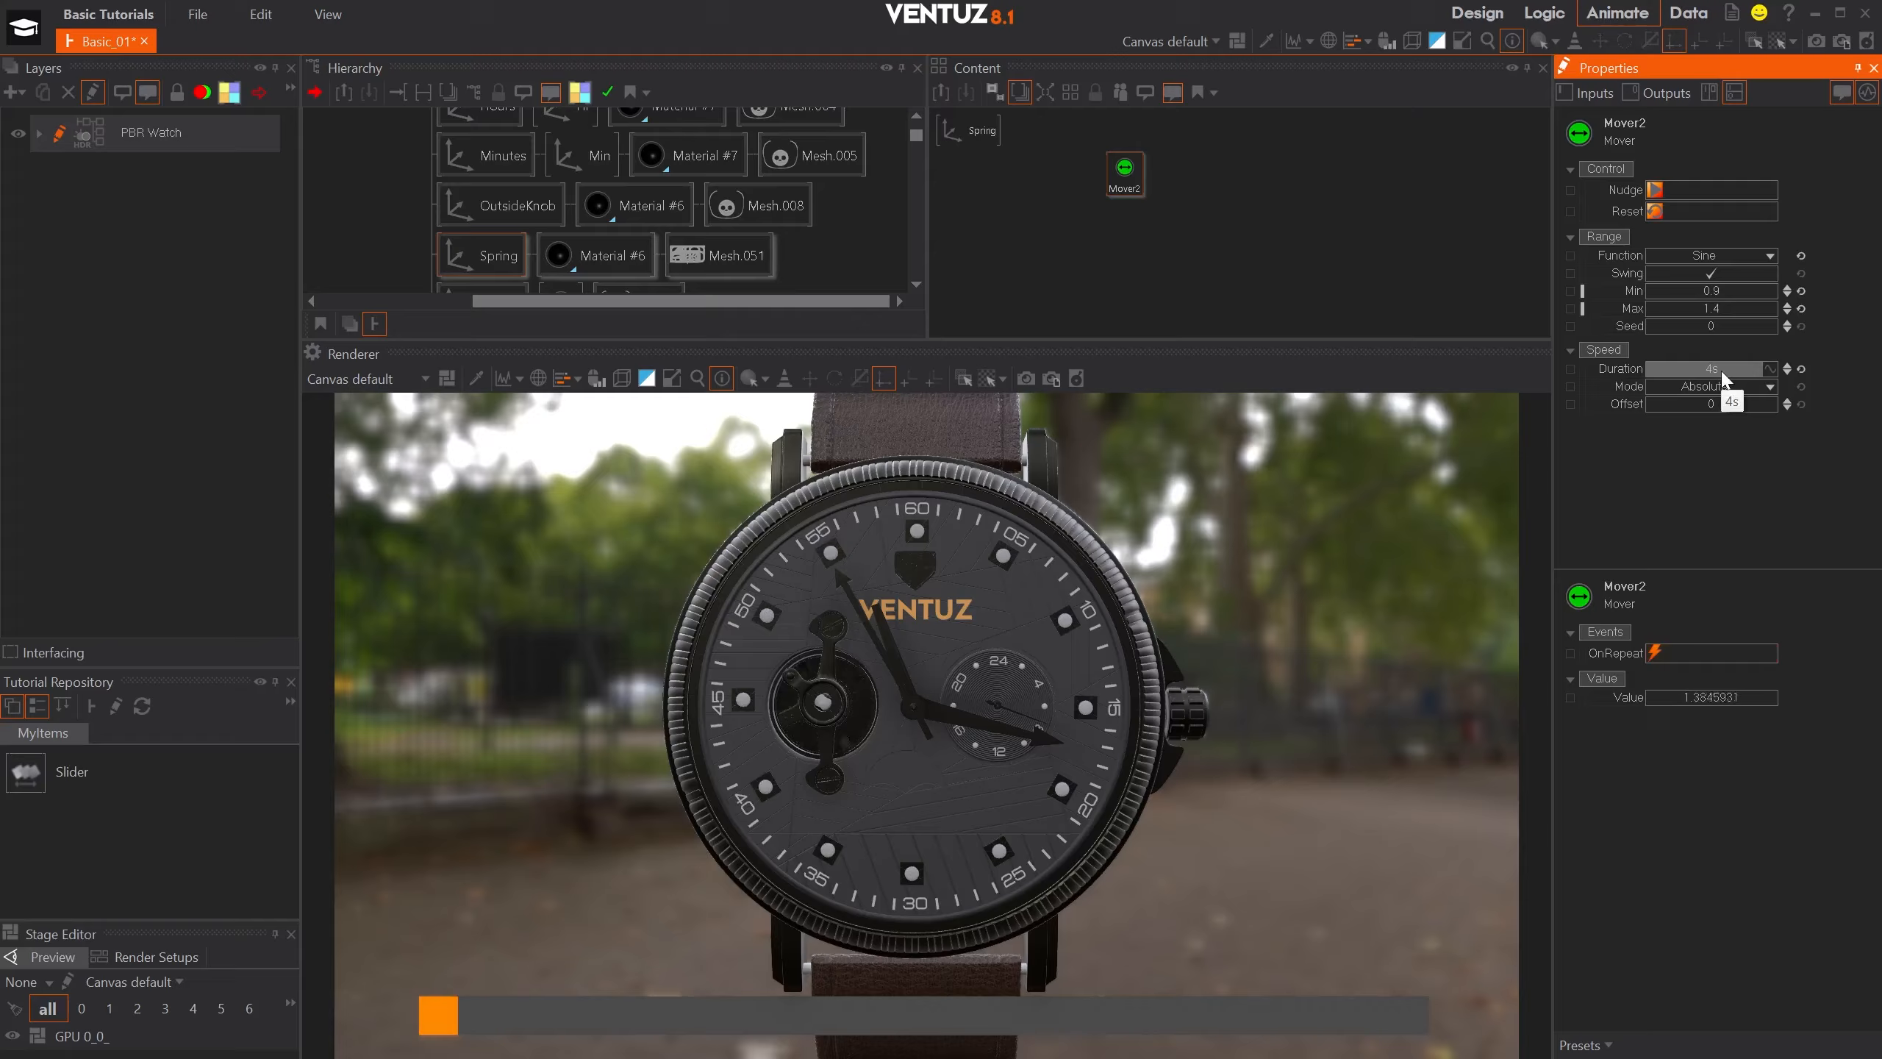
- Bind the Spring axis's overall scaling factor to the new Mover's Value and rotate the watch with the on-screen slider to check it
click(977, 132)
drag(1625, 461, 1124, 172)
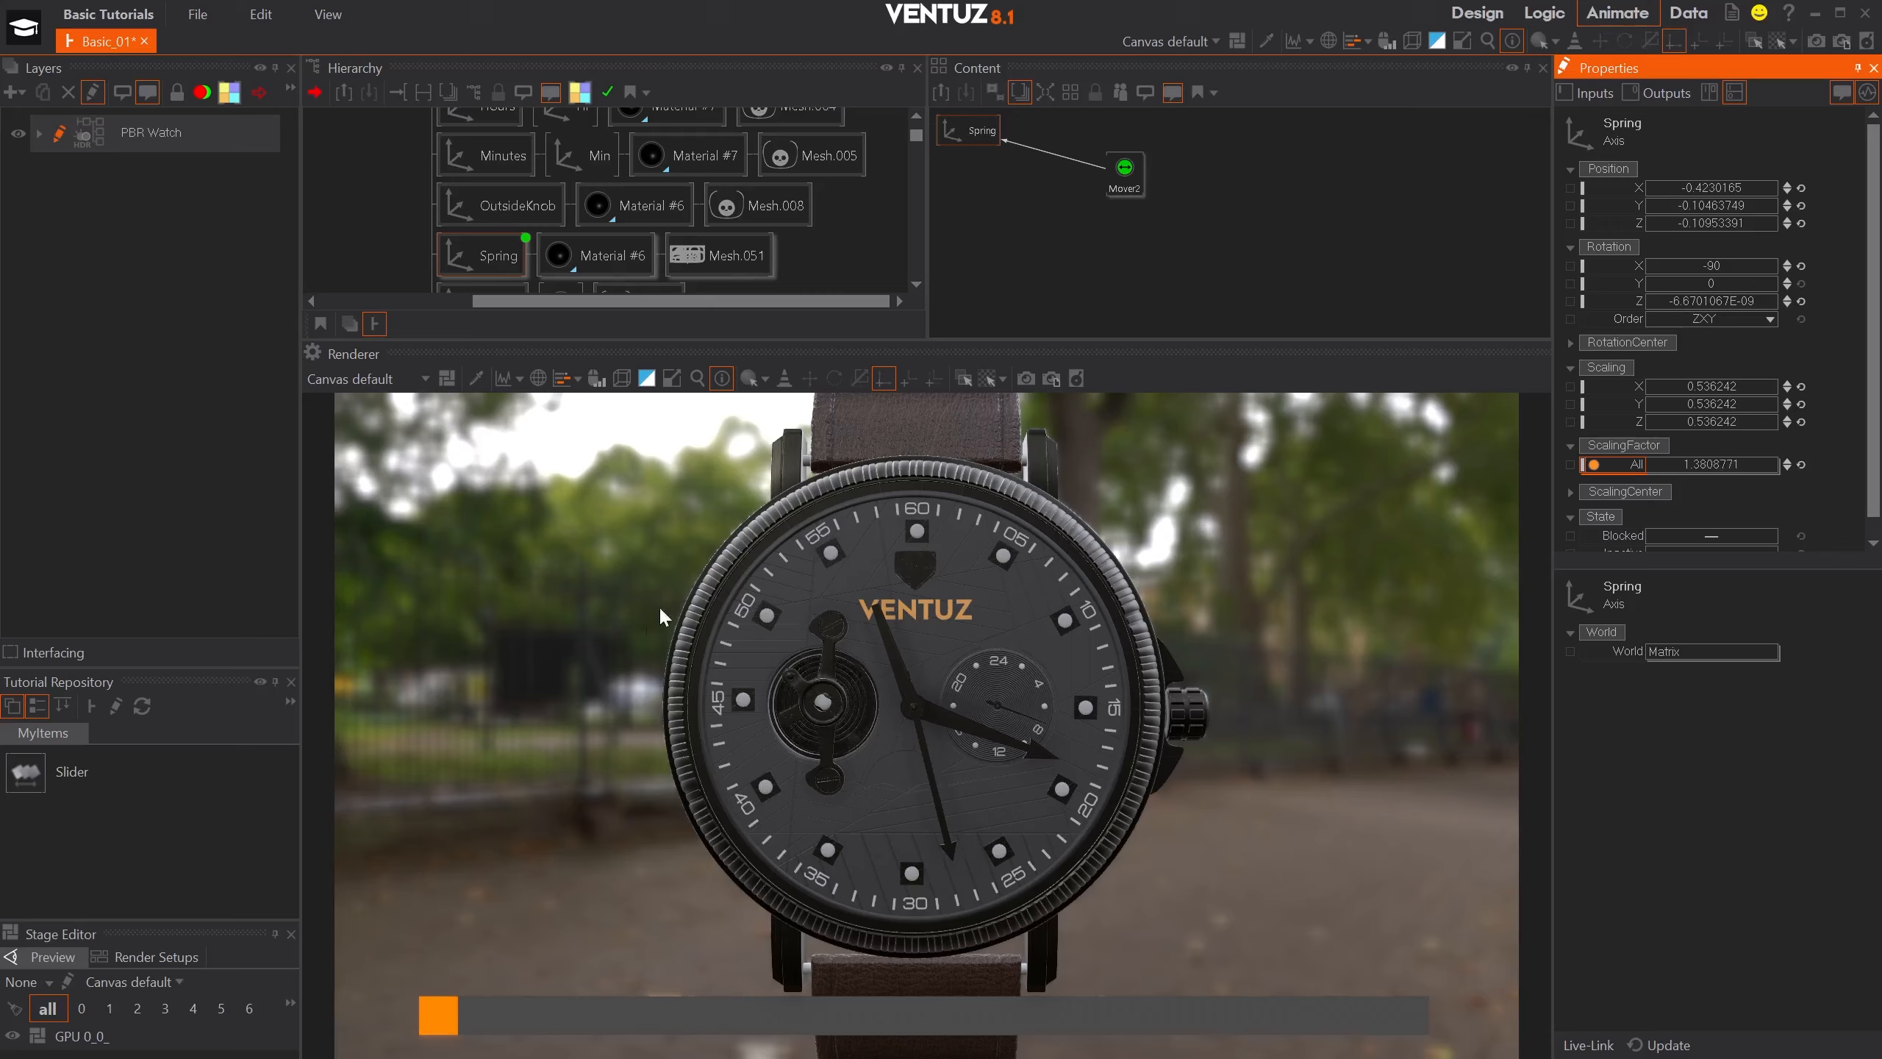
click(544, 780)
drag(438, 1014, 375, 1009)
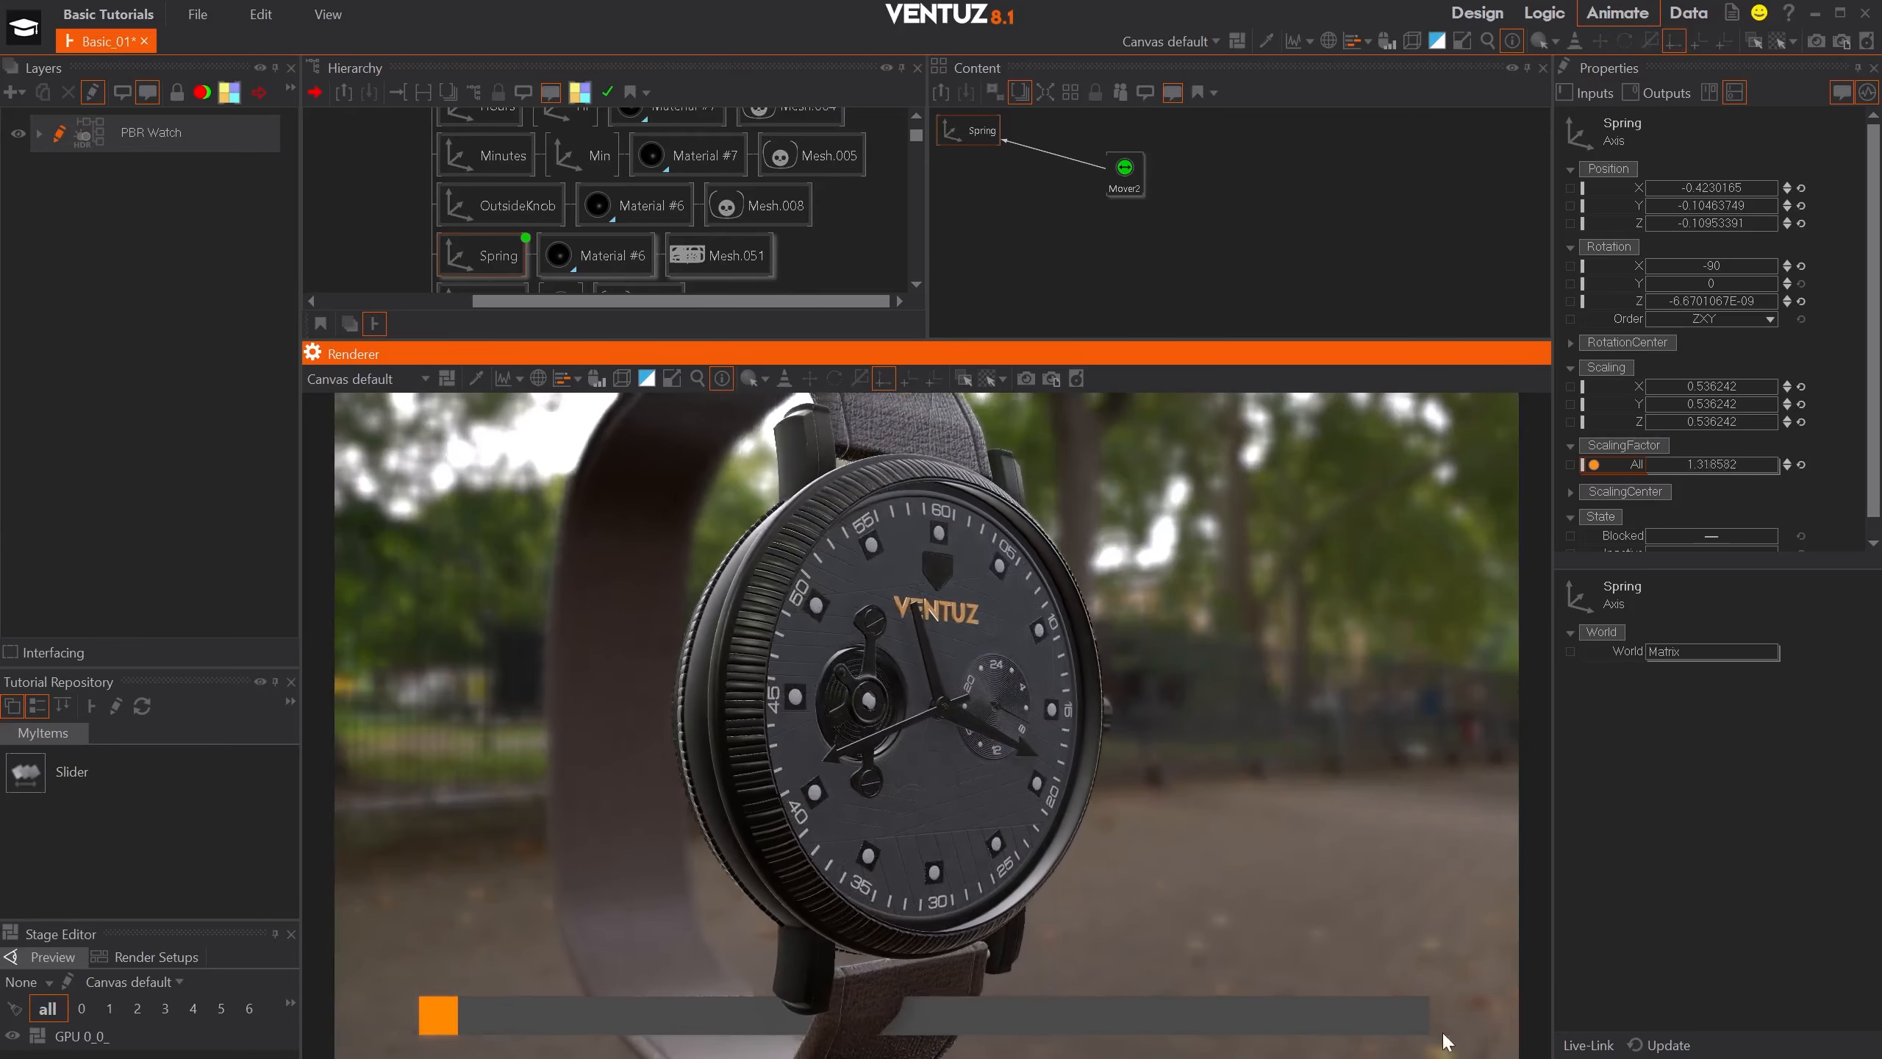
- Insert an Axis node directly before the Slider container in the hierarchy and select it
scroll(737, 162, up, 3)
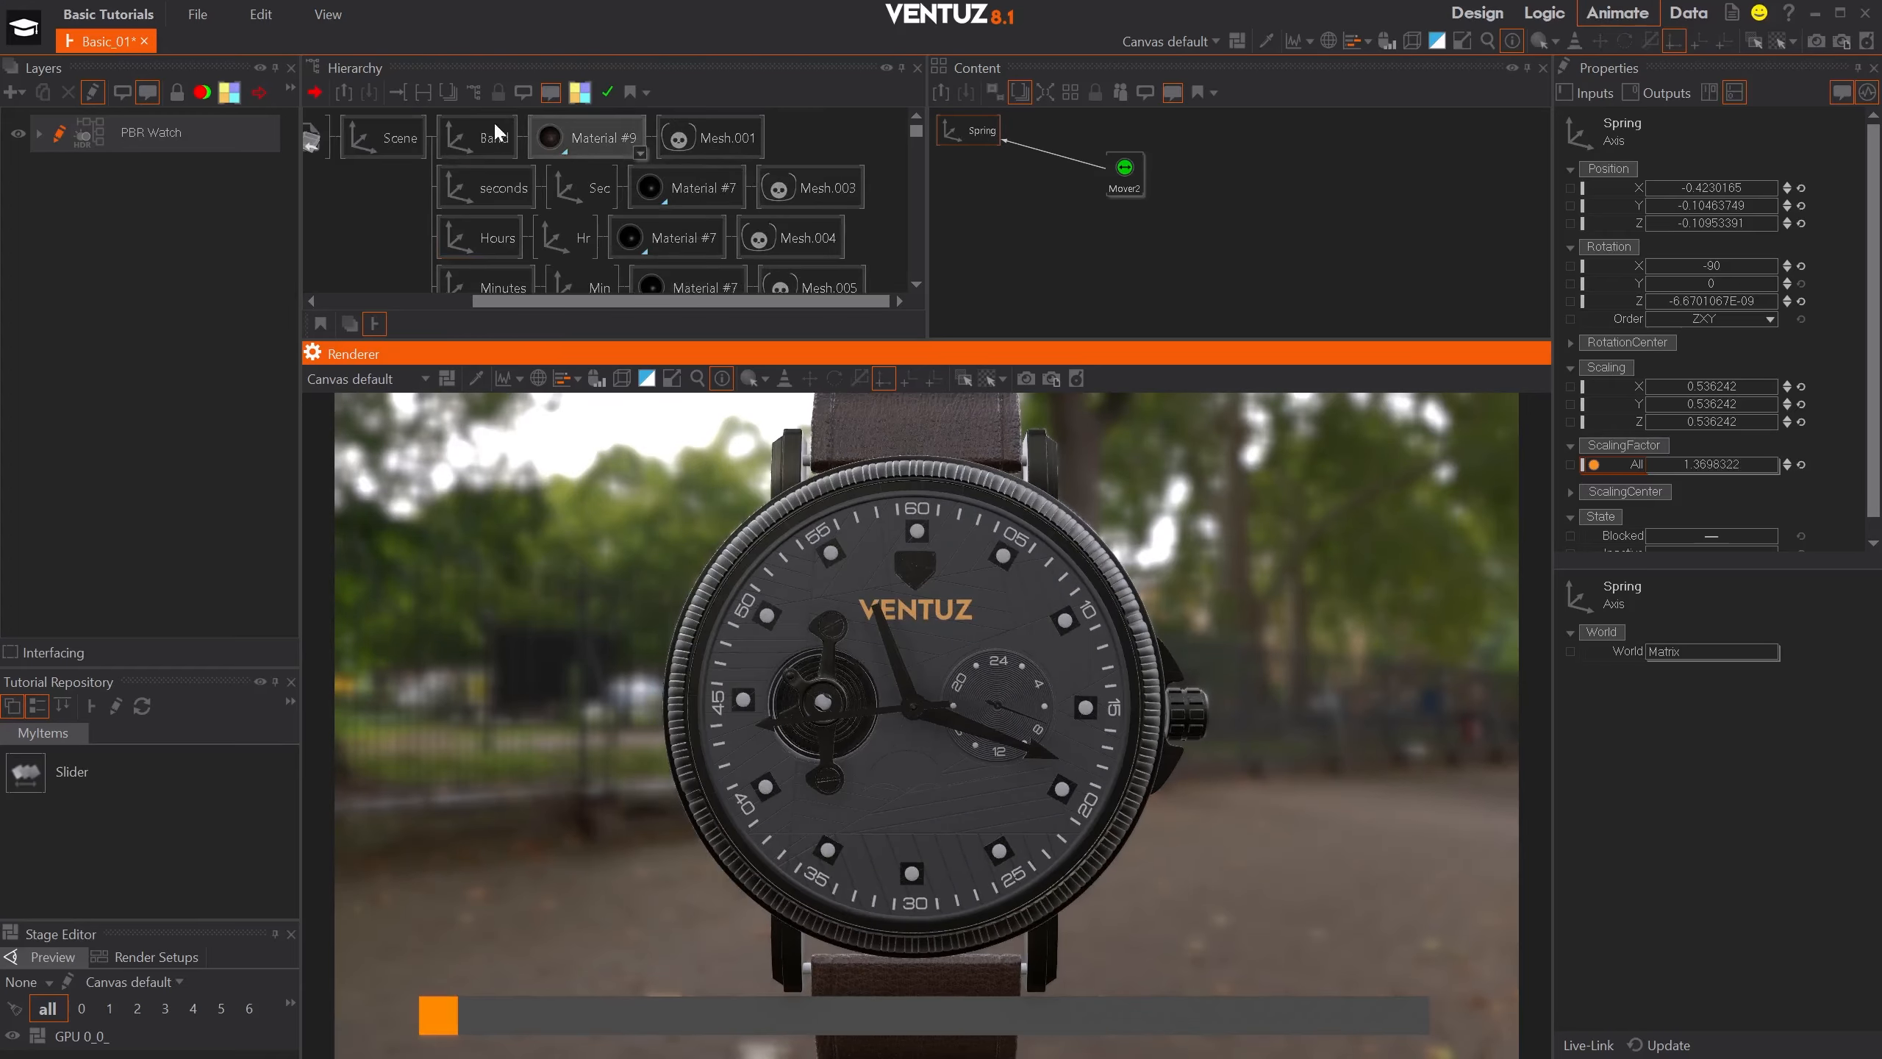
middle_click(391, 140)
click(403, 188)
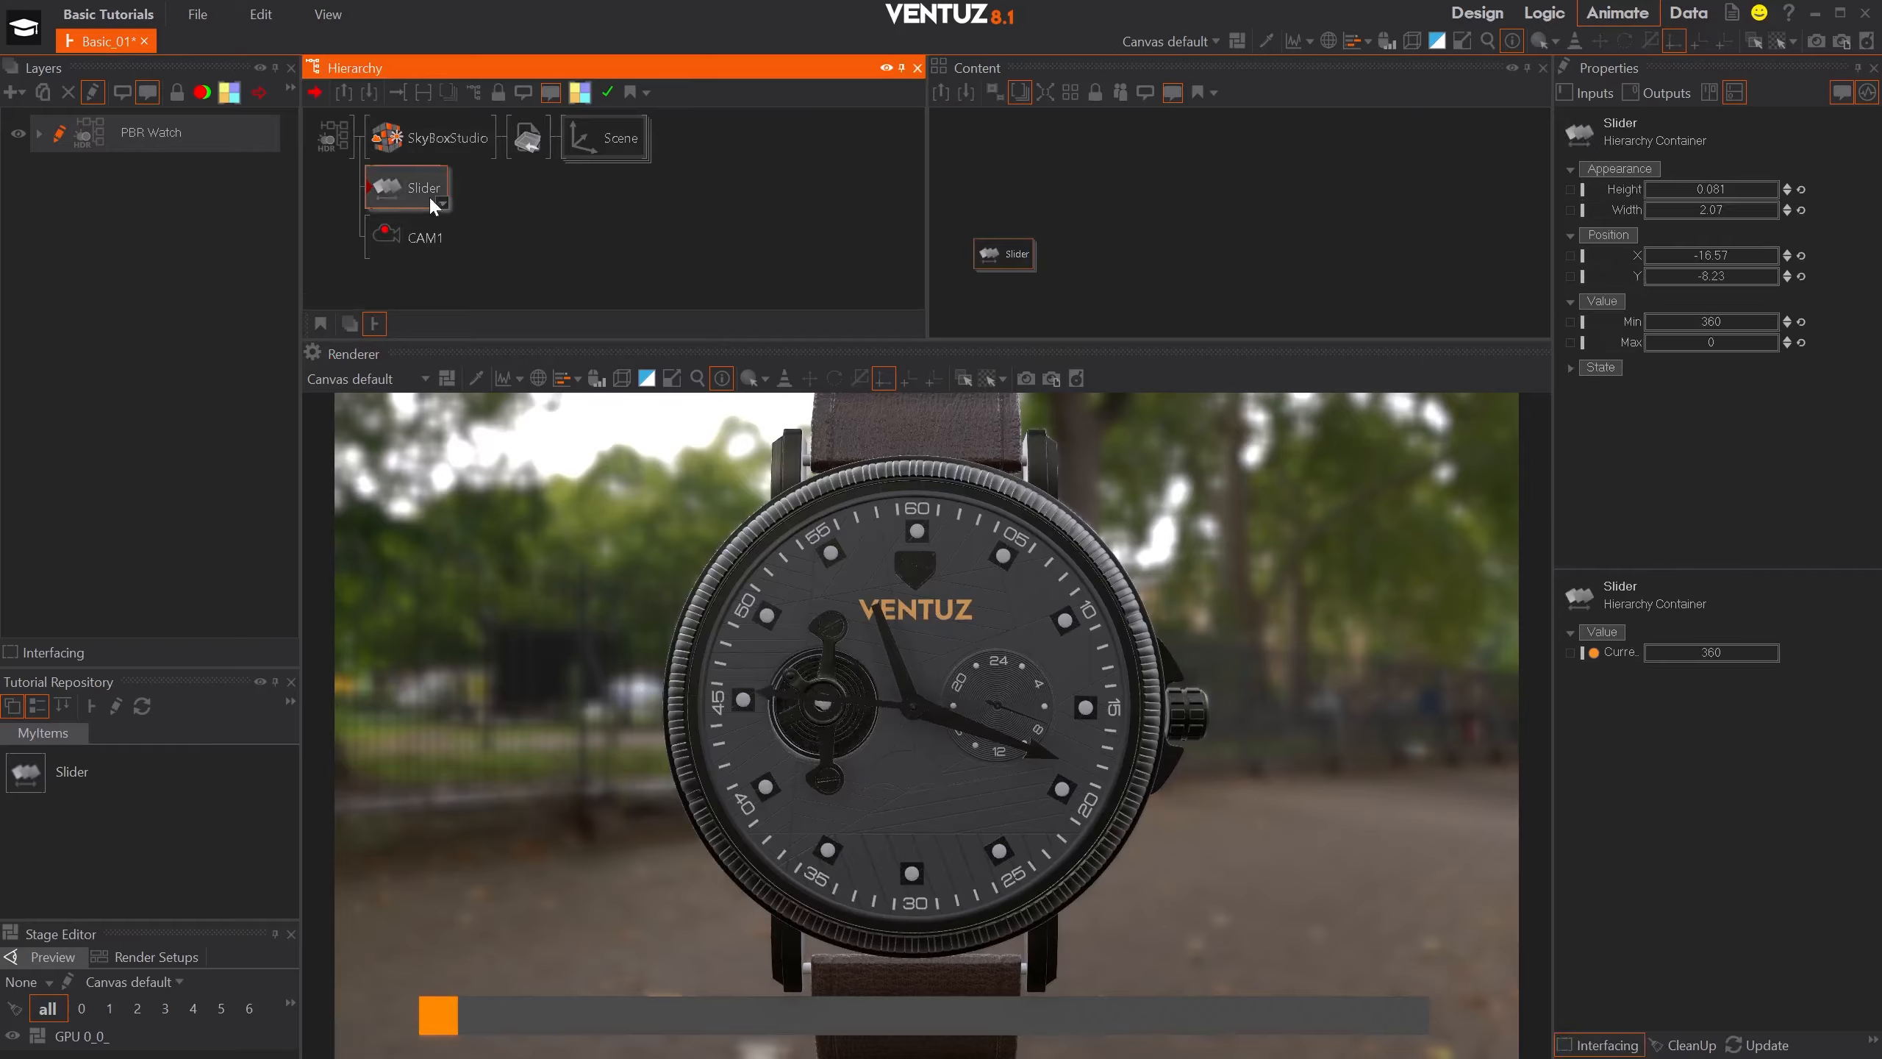
text(ax)
click(495, 269)
click(371, 194)
- Position the slider's Axis at X -0.44, Y 0.38, Z -7.99 with overall scaling 0.8, and test the slider across its full range
drag(1648, 223, 1640, 225)
drag(1776, 189, 1697, 206)
click(1801, 189)
click(1801, 189)
drag(1718, 464, 1706, 460)
mouse_move(1719, 204)
mouse_down()
mouse_move(1694, 204)
mouse_move(1695, 187)
mouse_up()
drag(385, 1033, 1491, 1029)
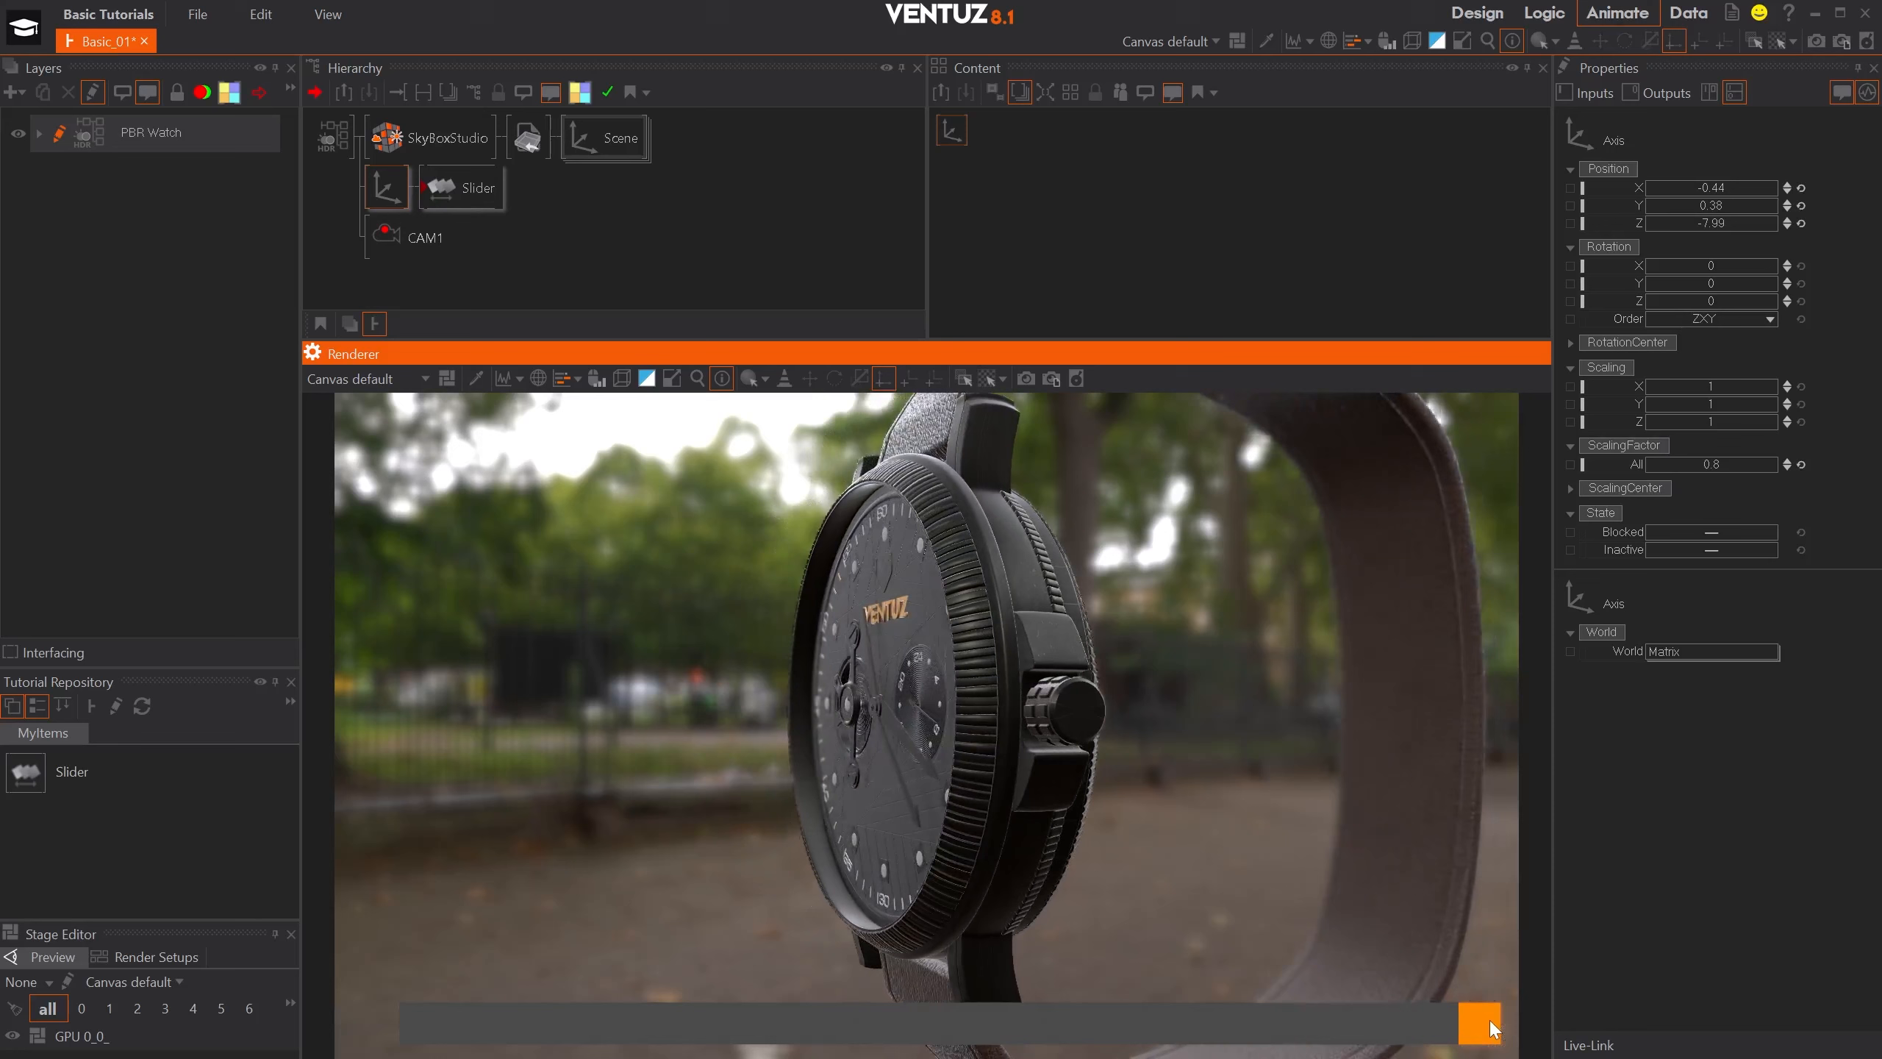